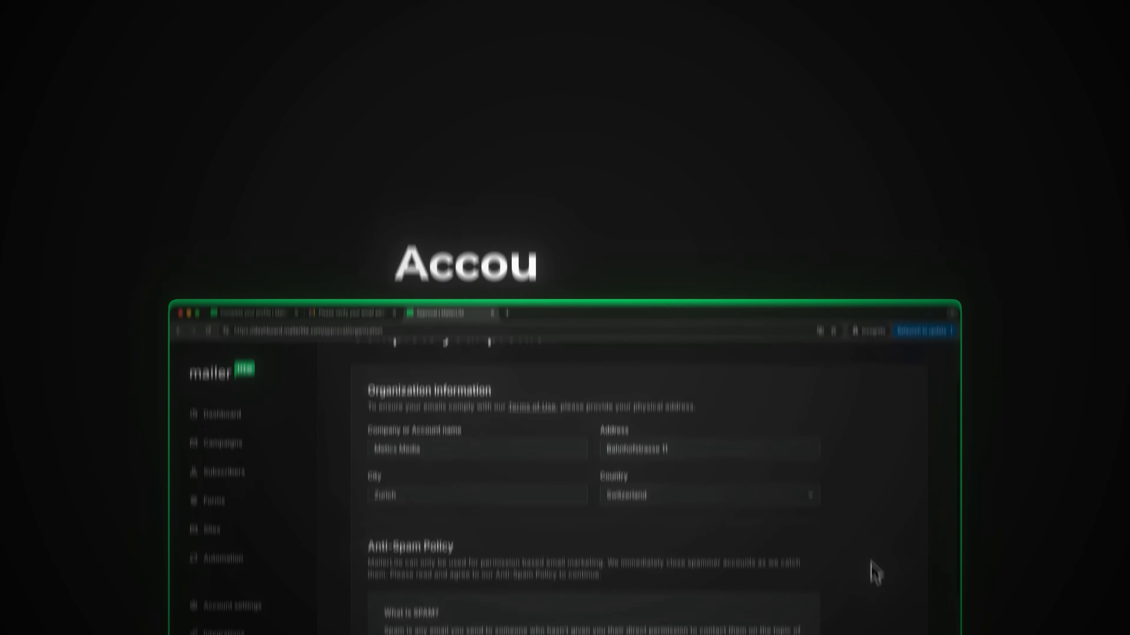
Step: Sign up for a free MailerLite account for meticstutorials.com and reach the new dashboard
{"action": "scroll", "coordinate": [870, 562], "scroll_direction": "down", "scroll_amount": 2}
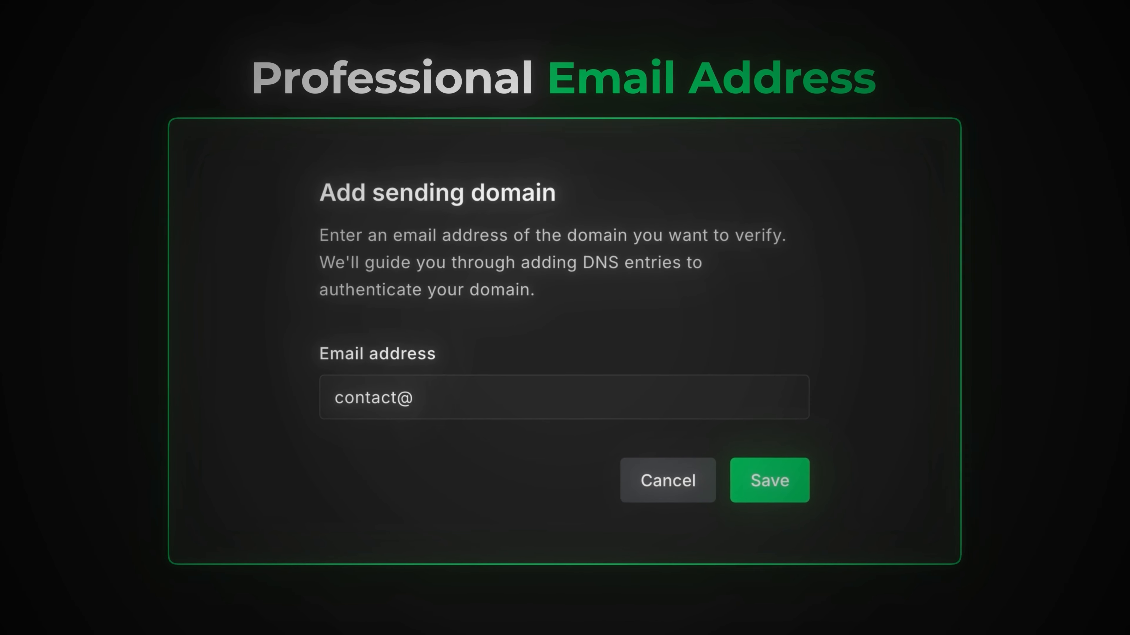
{"action": "type", "text": "meticstutorials."}
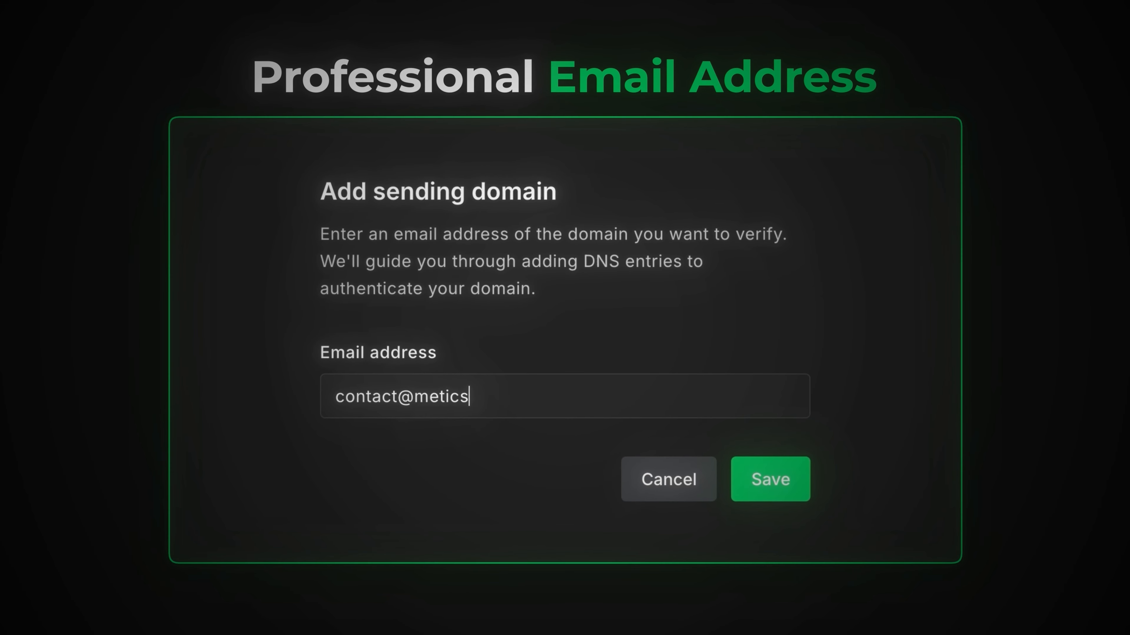
{"action": "type", "text": "com"}
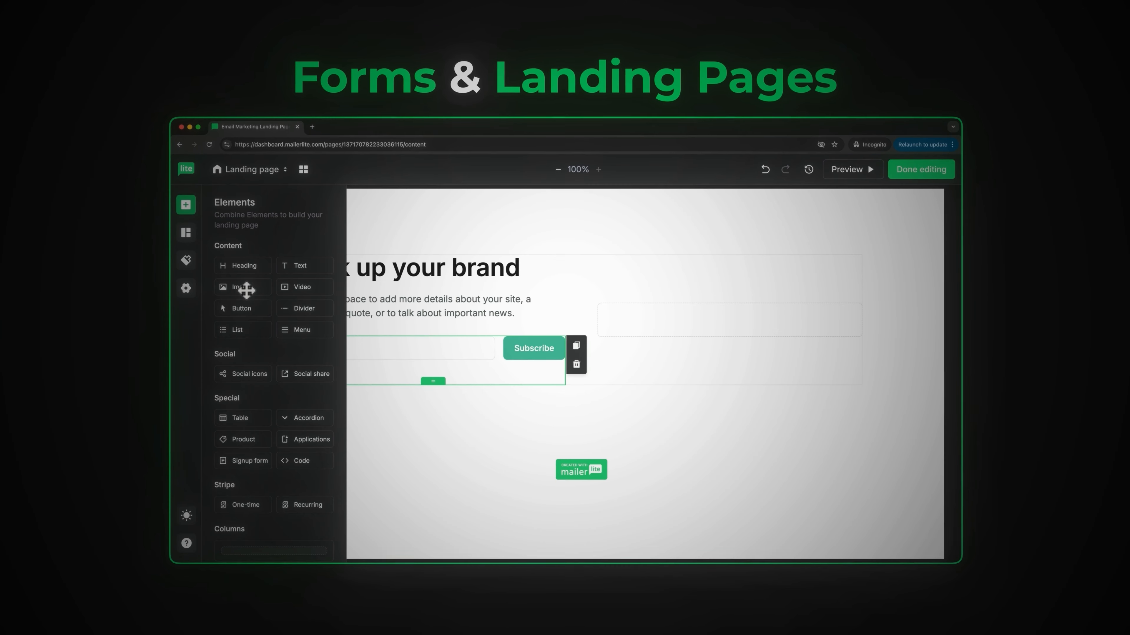
{"action": "left_click_drag", "start_coordinate": [244, 293], "coordinate": [695, 323]}
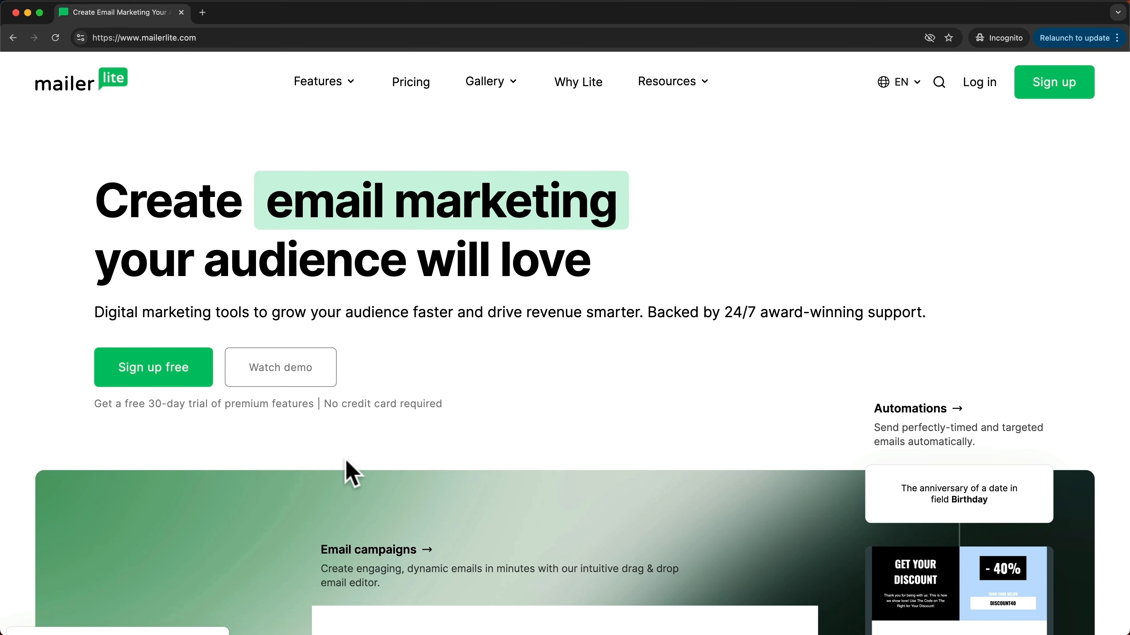
{"action": "left_click", "coordinate": [164, 382]}
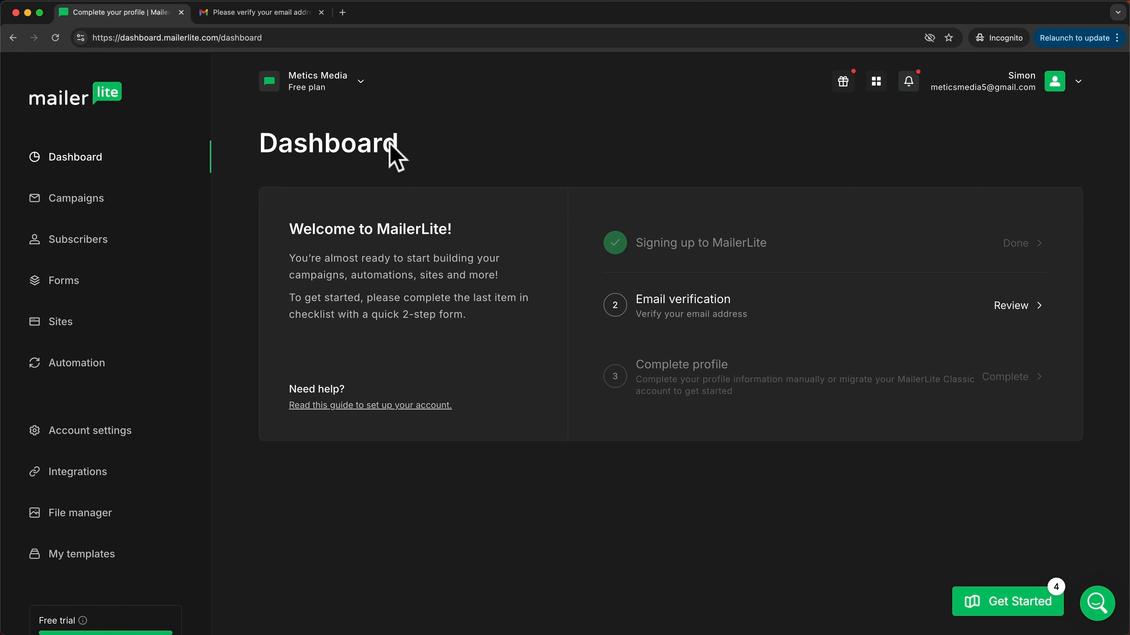
Step: Open the MailerLite verification email in Gmail and verify the email address
{"action": "left_click", "coordinate": [279, 18]}
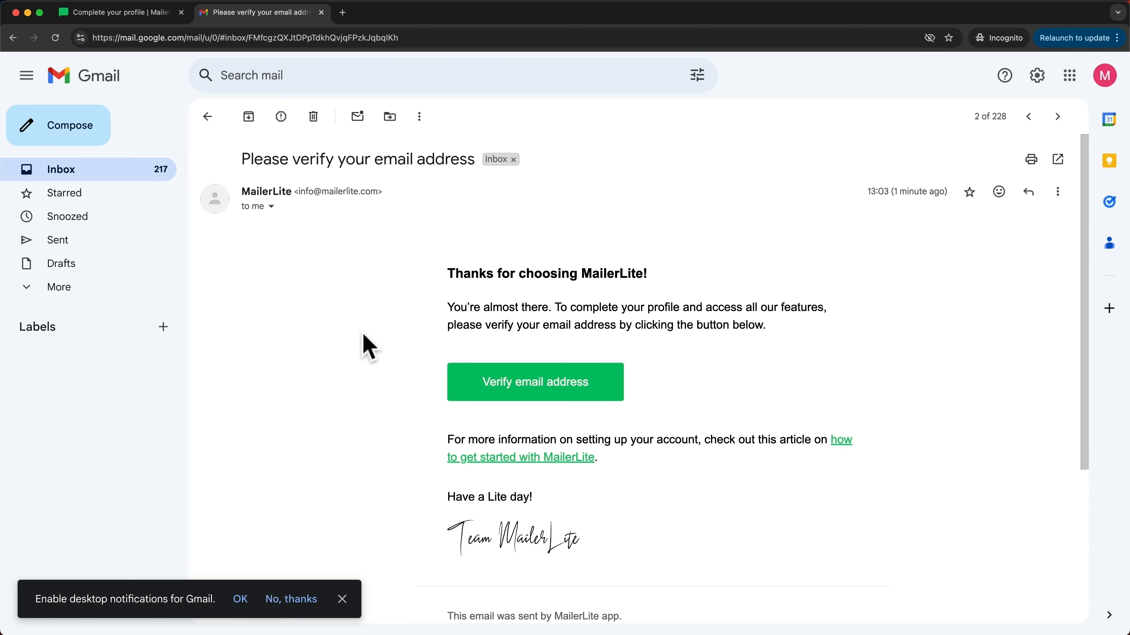
{"action": "left_click", "coordinate": [540, 396]}
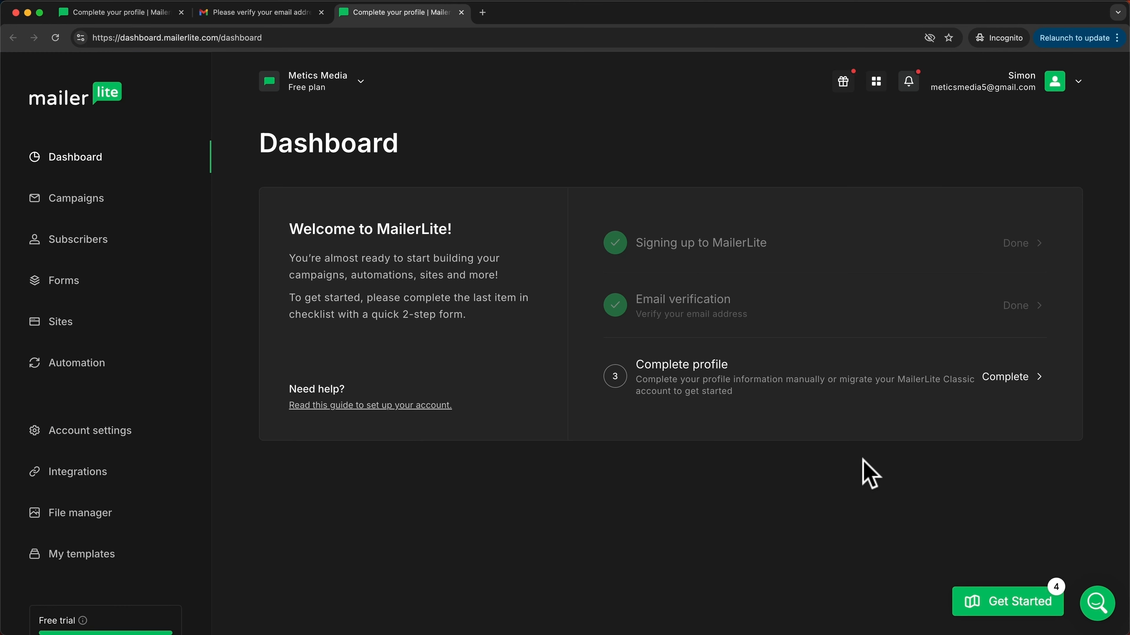
Step: Select Campaigns, Forms, Websites, Automations and Transactional emails as tools of interest in the profile form
{"action": "left_click", "coordinate": [1006, 382]}
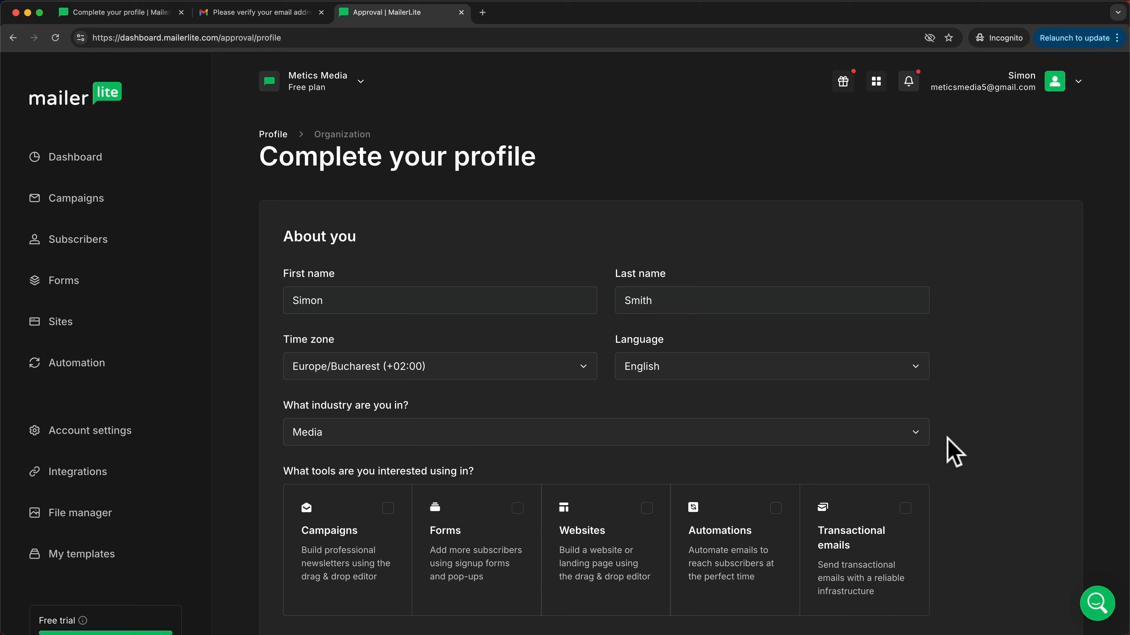
{"action": "scroll", "coordinate": [954, 452], "scroll_direction": "down", "scroll_amount": 3}
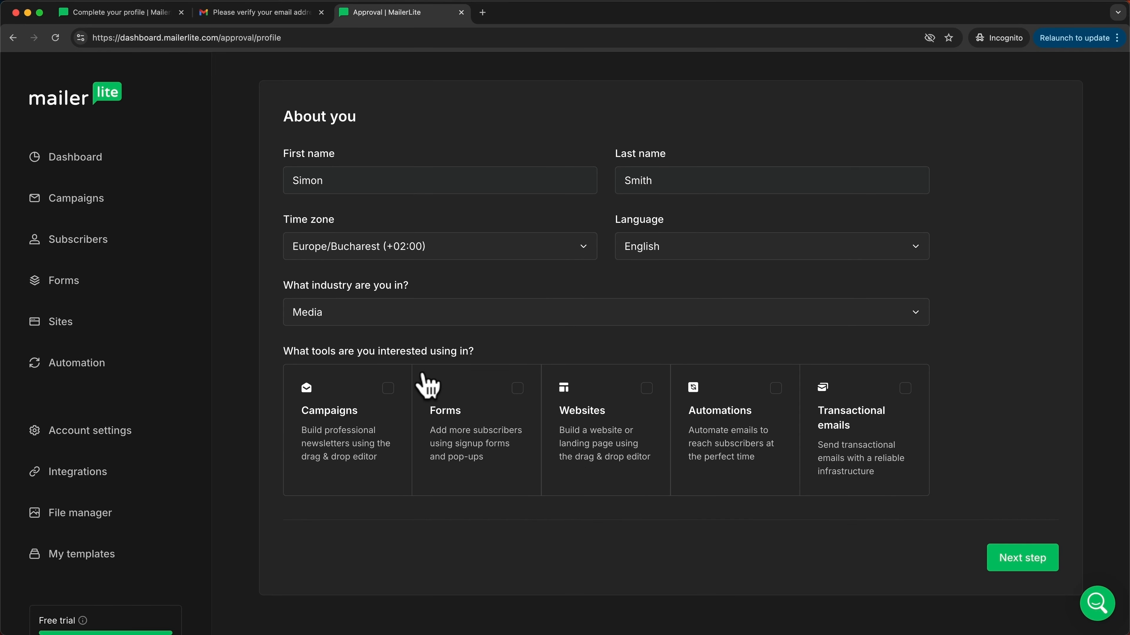
{"action": "left_click", "coordinate": [394, 398]}
{"action": "left_click", "coordinate": [532, 391]}
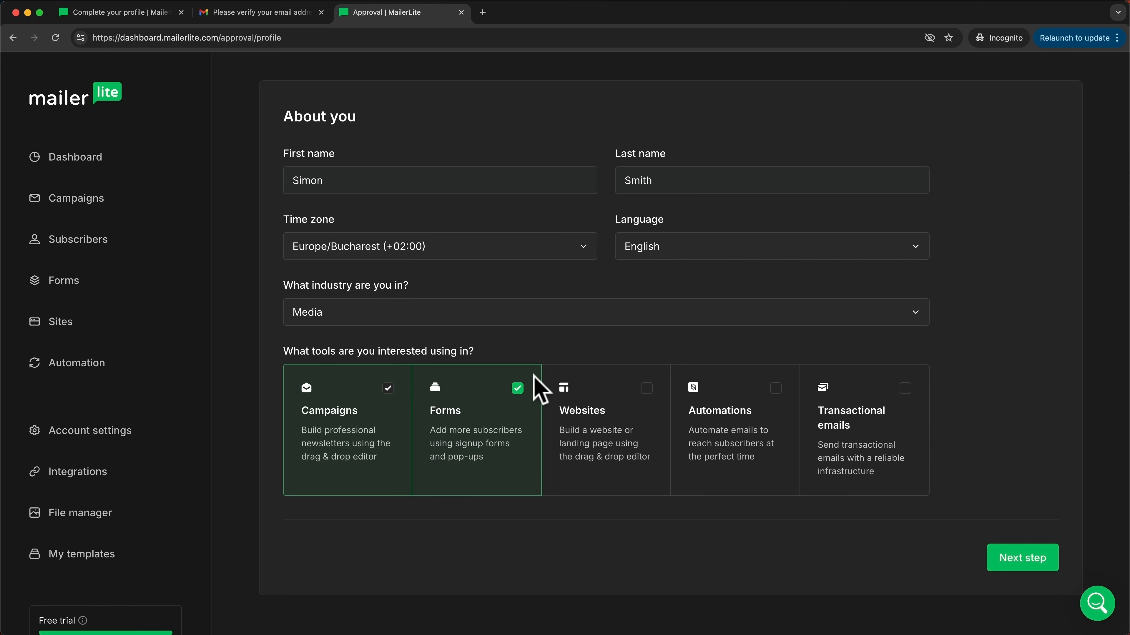
{"action": "left_click", "coordinate": [651, 392]}
{"action": "left_click", "coordinate": [792, 396]}
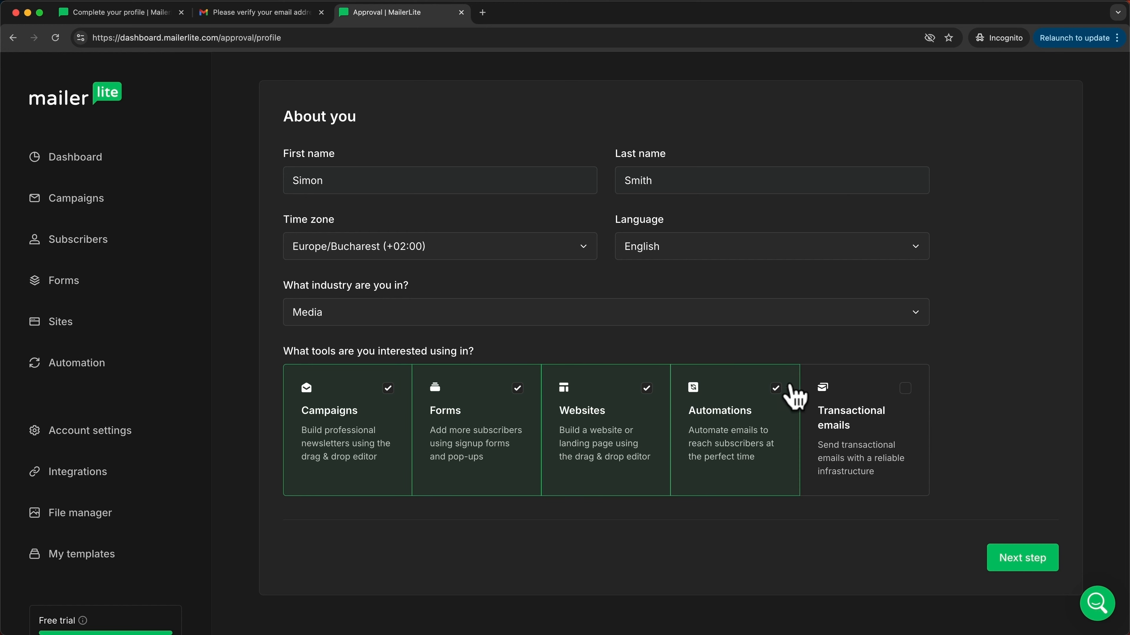
{"action": "left_click", "coordinate": [905, 392]}
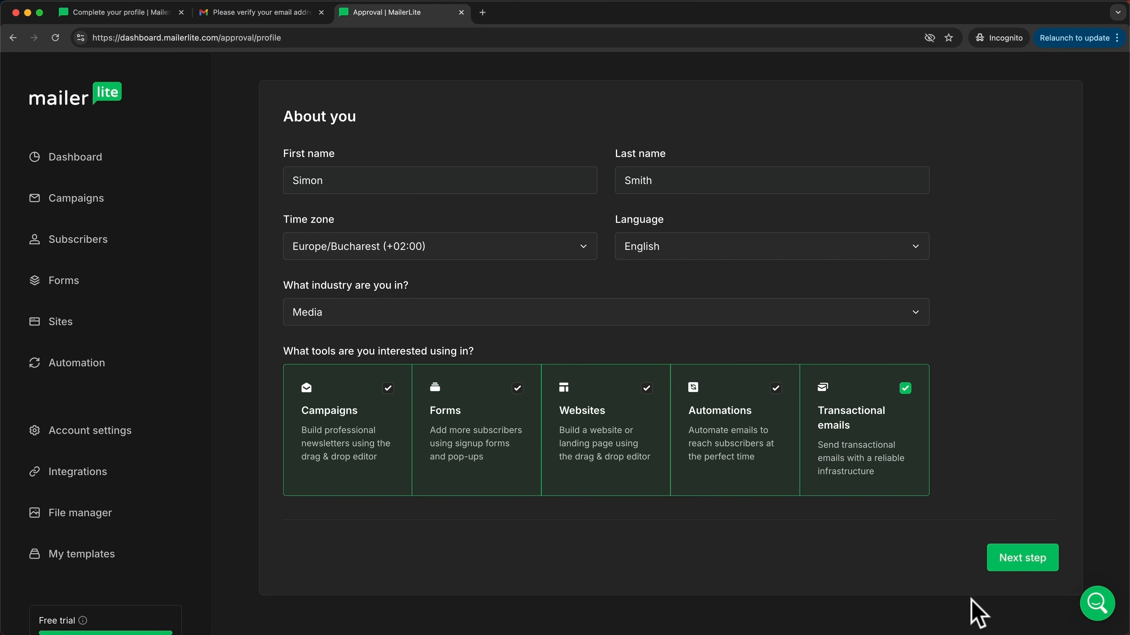
{"action": "left_click", "coordinate": [1018, 566]}
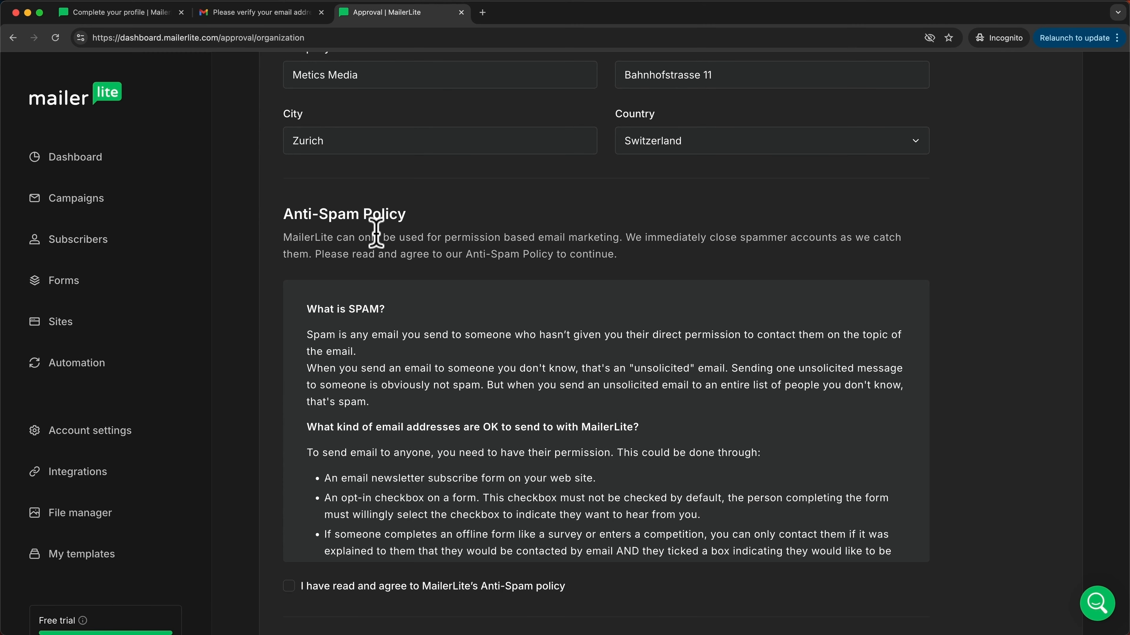
Step: Accept the Anti-Spam policy and submit the completed profile
{"action": "scroll", "coordinate": [565, 356], "scroll_direction": "down", "scroll_amount": 3}
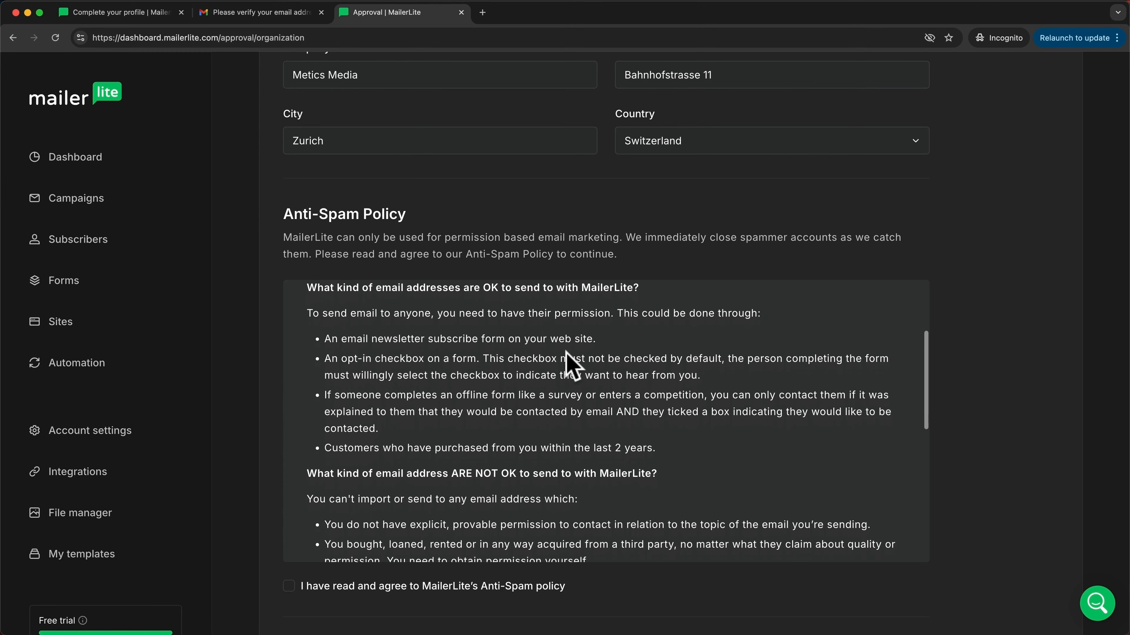
{"action": "scroll", "coordinate": [566, 352], "scroll_direction": "down", "scroll_amount": 1}
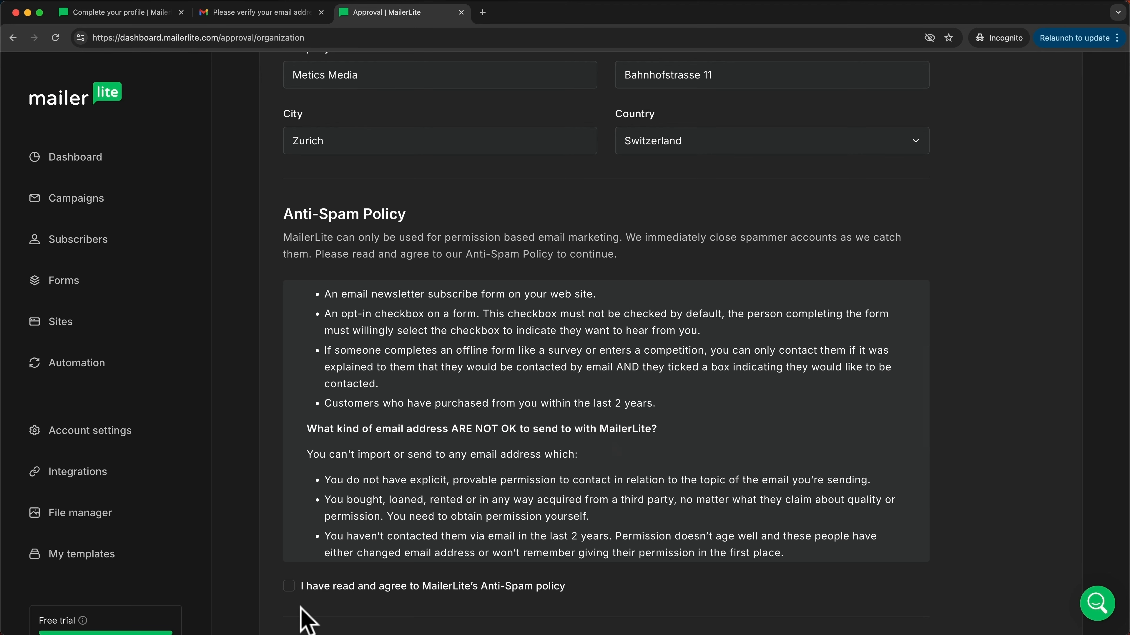
{"action": "left_click", "coordinate": [289, 588]}
{"action": "scroll", "coordinate": [296, 599], "scroll_direction": "down", "scroll_amount": 6}
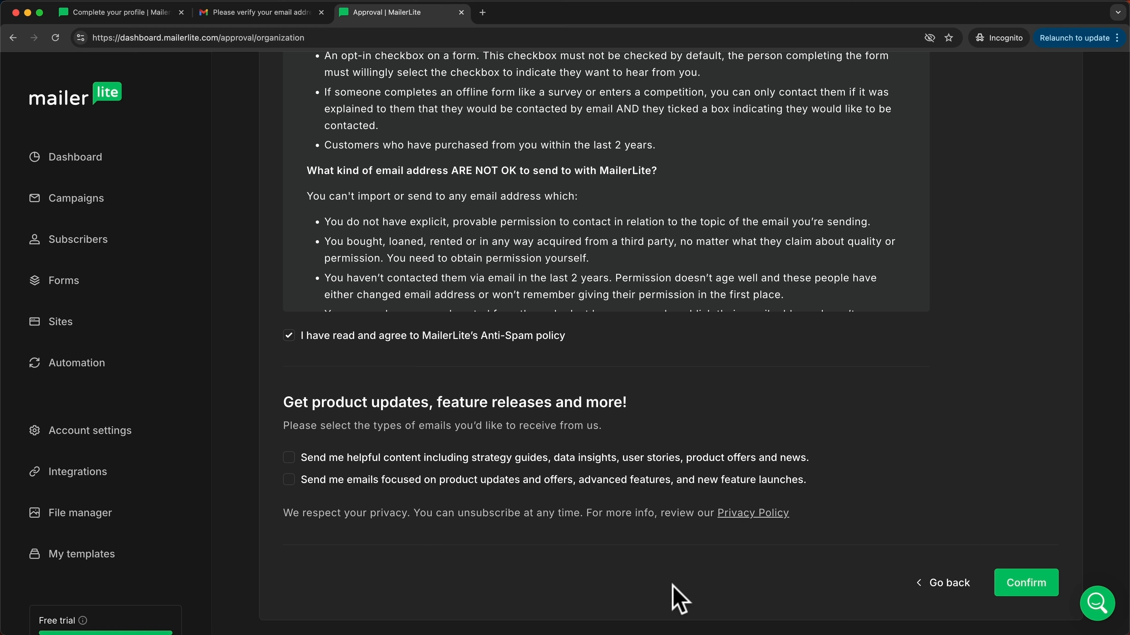
{"action": "left_click", "coordinate": [1023, 588]}
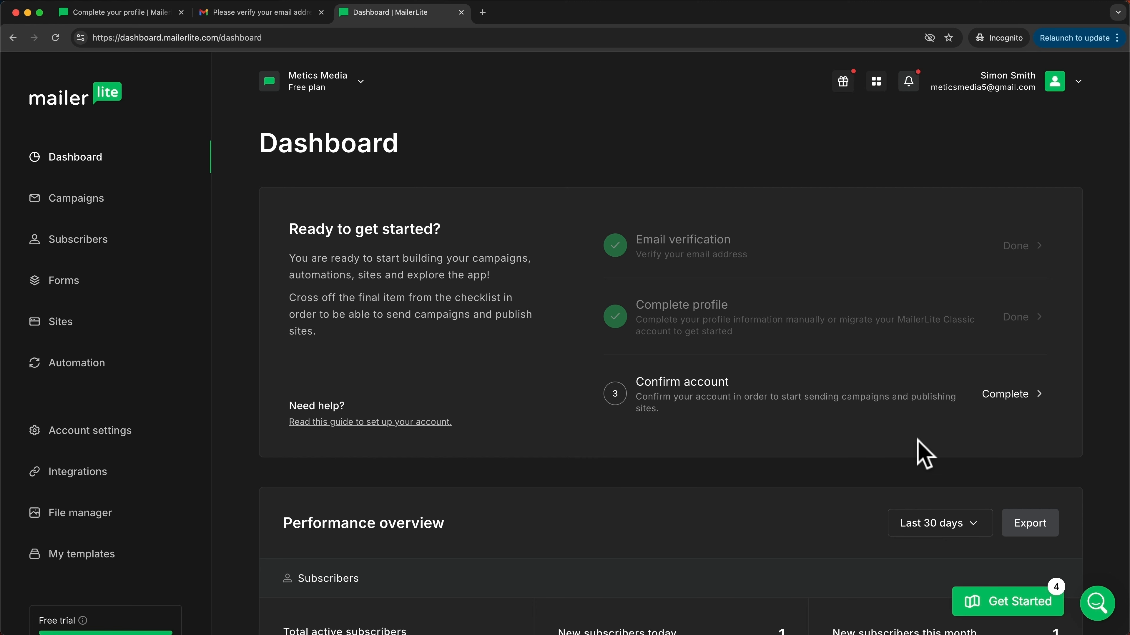
Step: Open the Confirm account form from the dashboard checklist
{"action": "left_click", "coordinate": [1006, 395]}
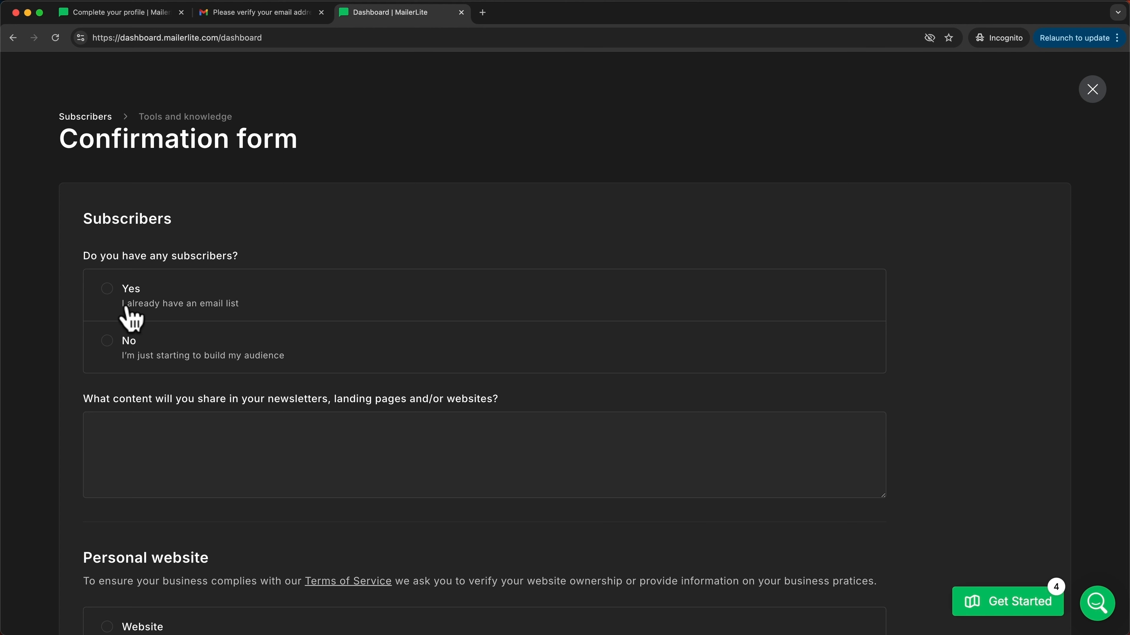
Step: Report an existing list of under 1 000 subscribers, collected via opt-in forms
{"action": "left_click", "coordinate": [109, 290]}
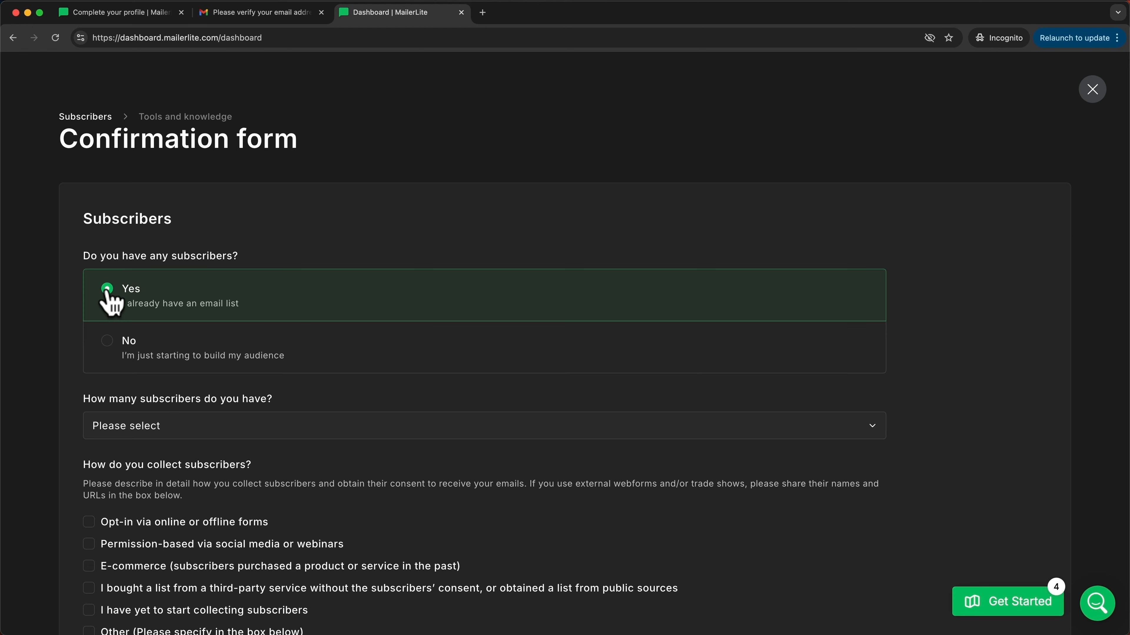
{"action": "left_click", "coordinate": [216, 431]}
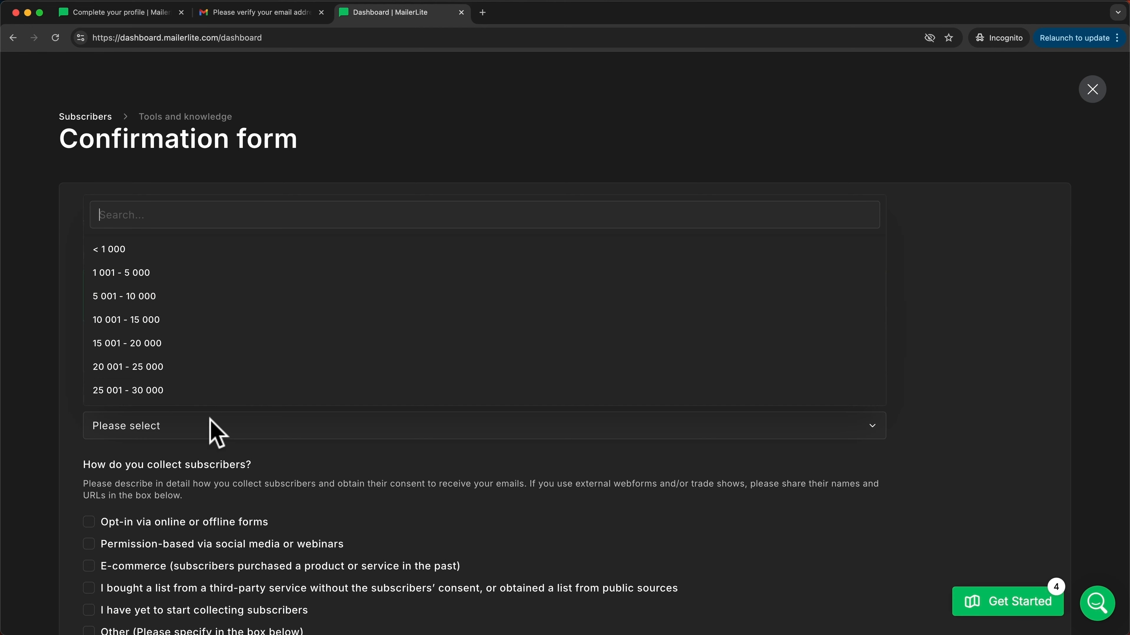
{"action": "left_click", "coordinate": [149, 257]}
{"action": "scroll", "coordinate": [331, 427], "scroll_direction": "down", "scroll_amount": 4}
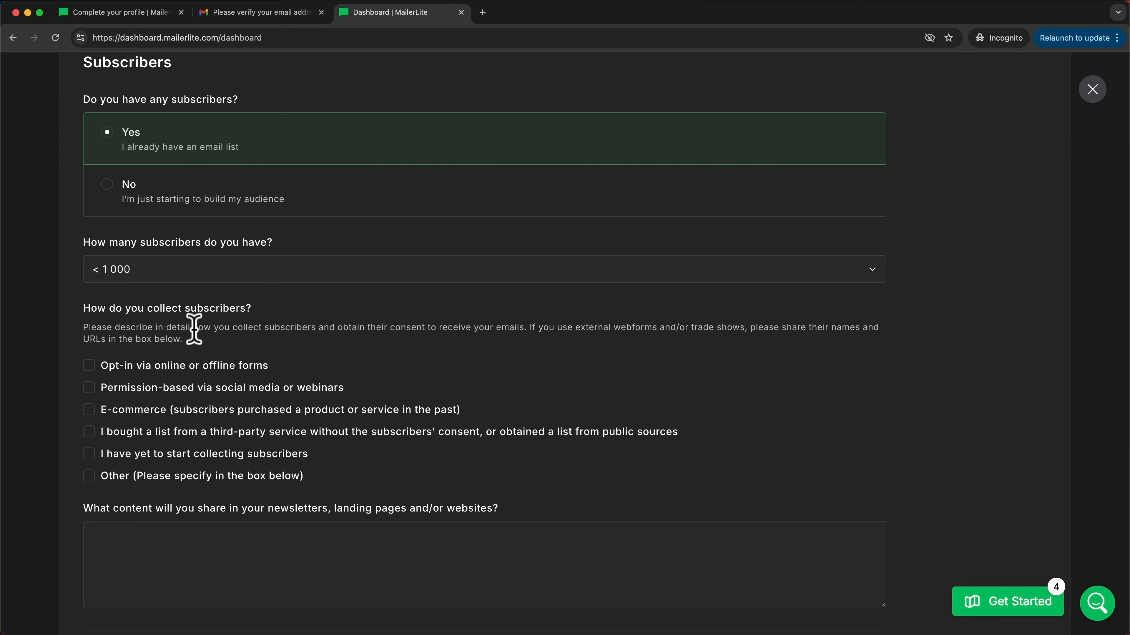
{"action": "left_click", "coordinate": [89, 366]}
Step: Paste the description of the planned newsletter content
{"action": "scroll", "coordinate": [257, 491], "scroll_direction": "down", "scroll_amount": 3}
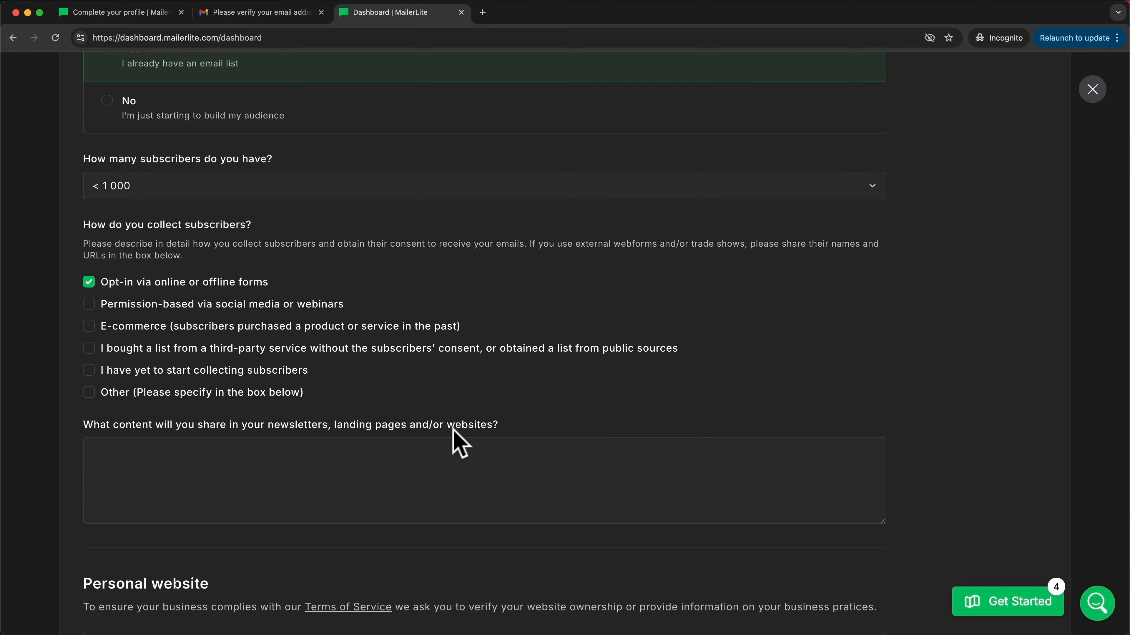
{"action": "left_click", "coordinate": [475, 467]}
{"action": "type", "text": "We will be sending out weekly tips about the latest online marketing trends."}
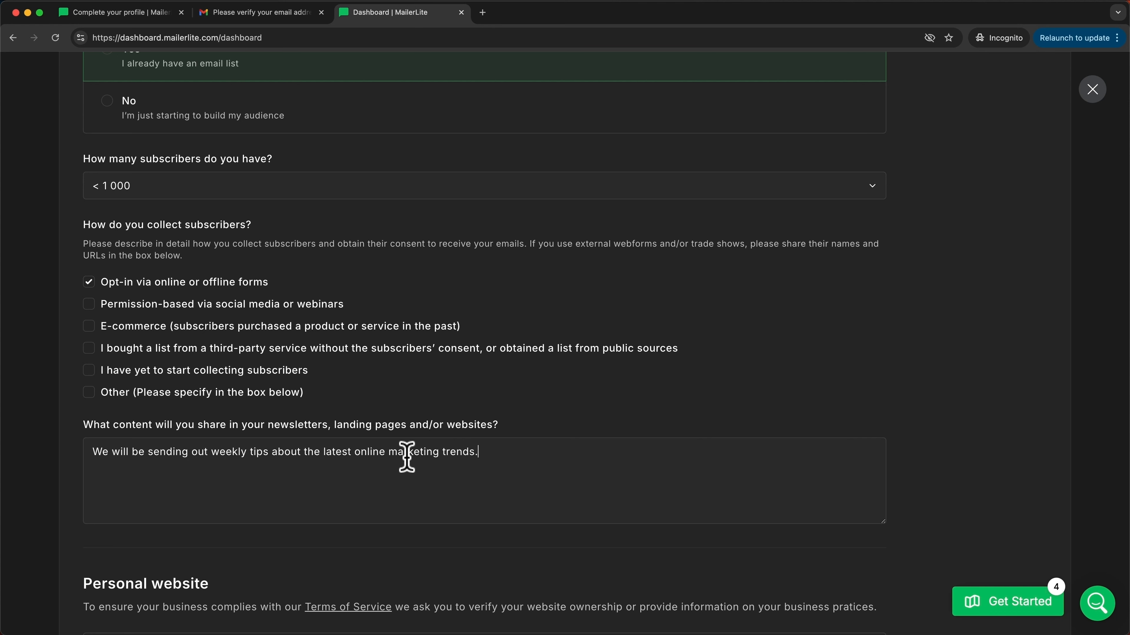
{"action": "scroll", "coordinate": [552, 455], "scroll_direction": "down", "scroll_amount": 2}
{"action": "scroll", "coordinate": [553, 454], "scroll_direction": "down", "scroll_amount": 5}
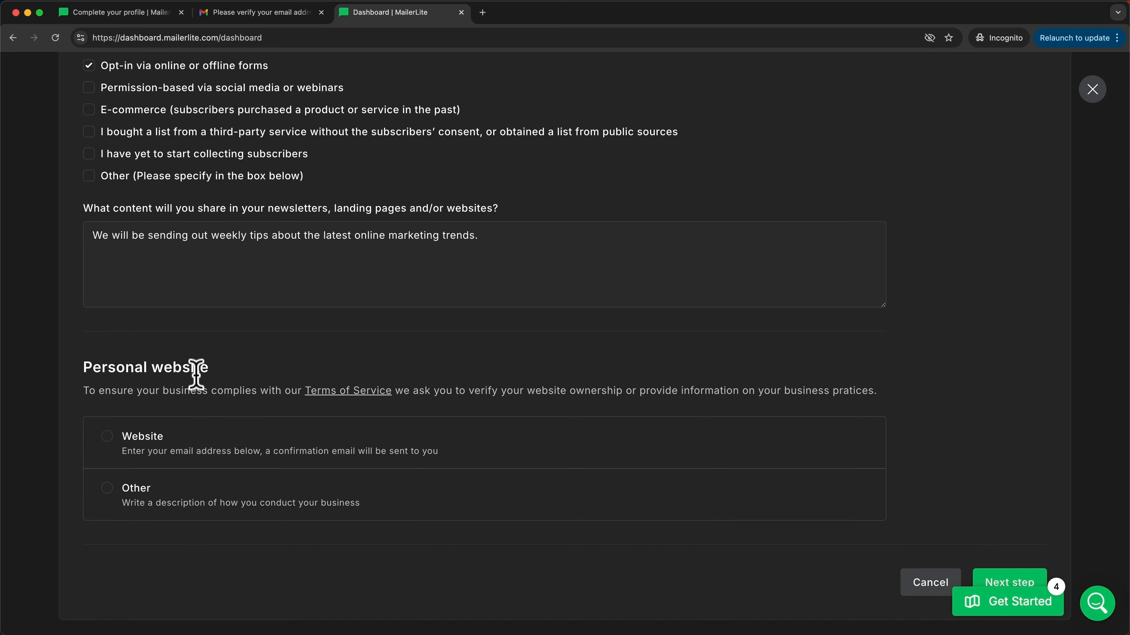
Step: Choose to describe the business, adding the YouTube channel link and business description
{"action": "left_click", "coordinate": [106, 488]}
{"action": "scroll", "coordinate": [267, 486], "scroll_direction": "down", "scroll_amount": 1}
{"action": "scroll", "coordinate": [313, 502], "scroll_direction": "down", "scroll_amount": 2}
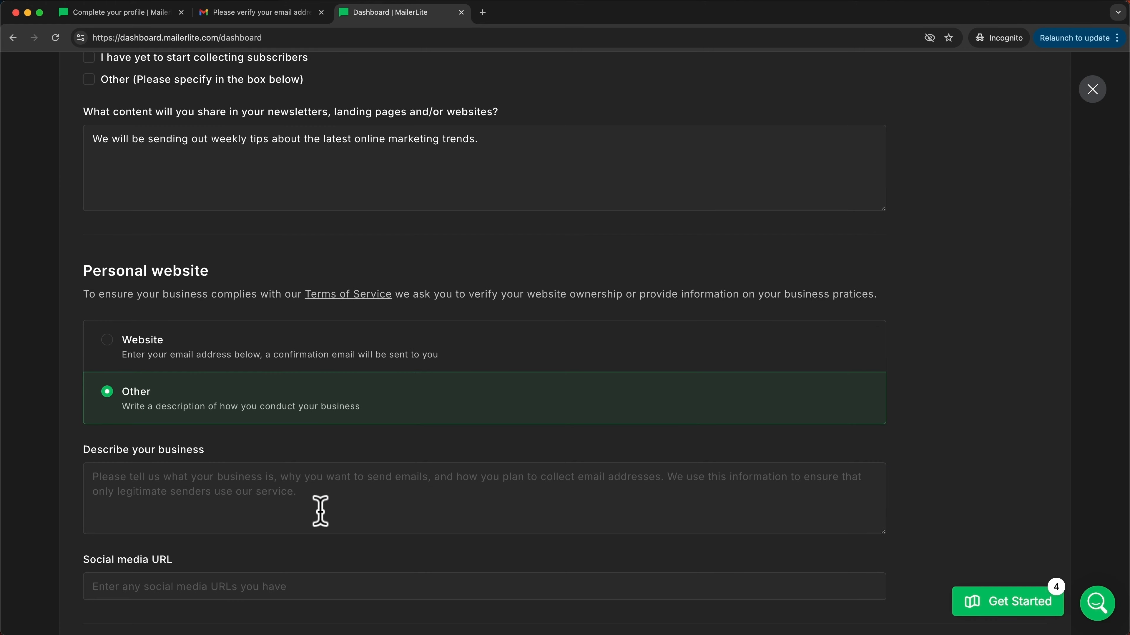
{"action": "left_click", "coordinate": [170, 587]}
{"action": "type", "text": "https://youtube.com/meticsmedia"}
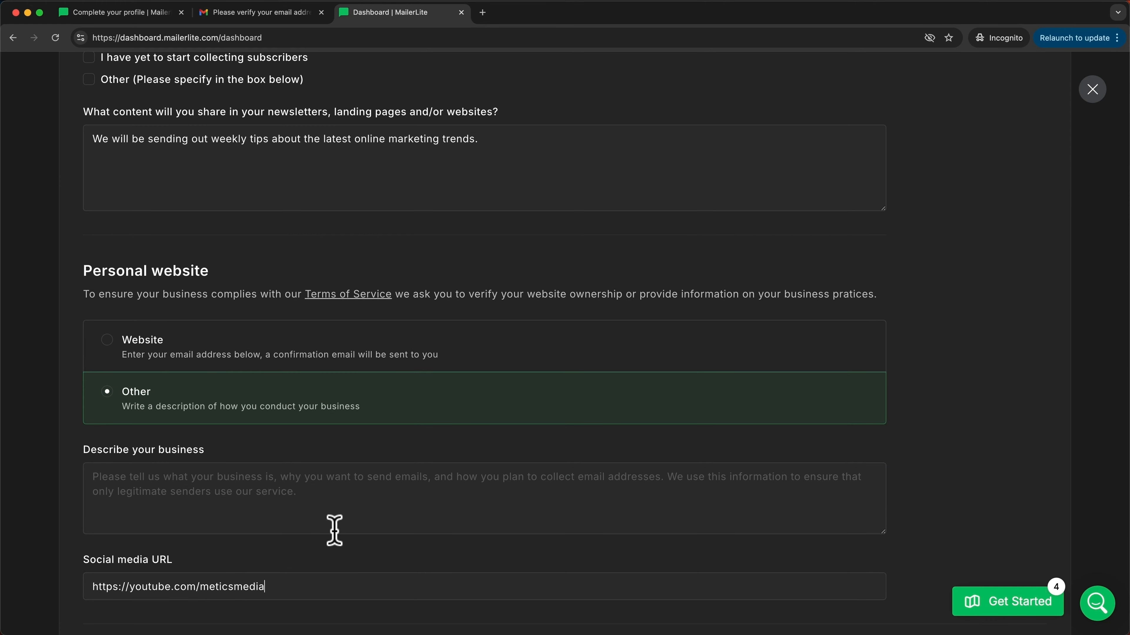
{"action": "left_click", "coordinate": [142, 480]}
{"action": "type", "text": "We run a youtube channel where we post in-depth guides on how to use the best online marketing tools."}
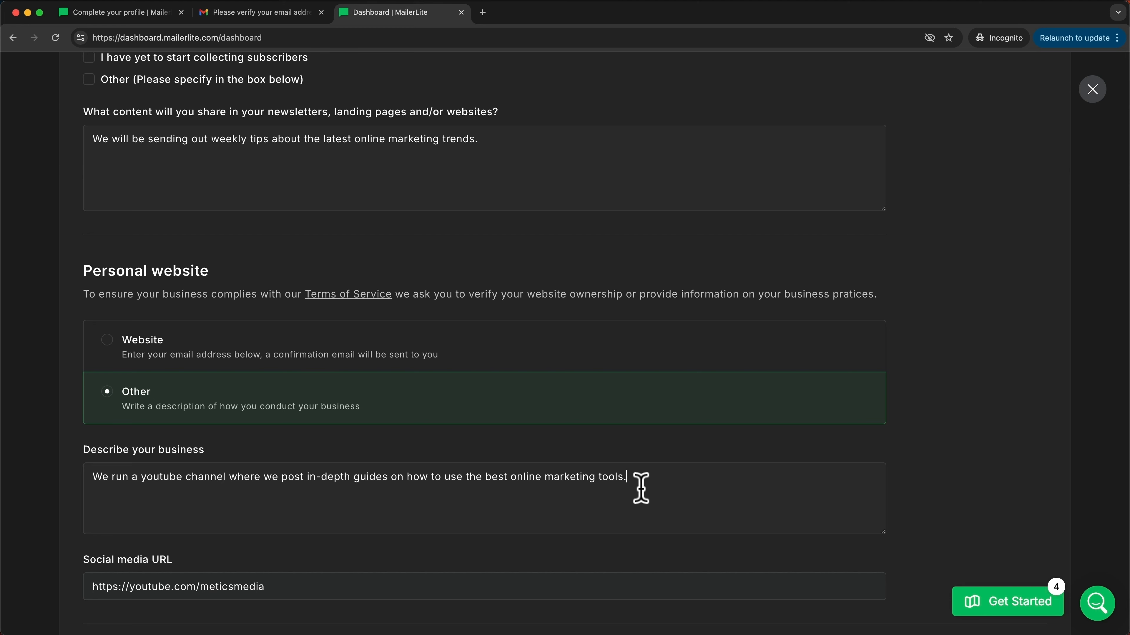
Step: Continue to the form's next page and submit the confirmation
{"action": "scroll", "coordinate": [641, 488], "scroll_direction": "down", "scroll_amount": 2}
{"action": "scroll", "coordinate": [641, 488], "scroll_direction": "down", "scroll_amount": 3}
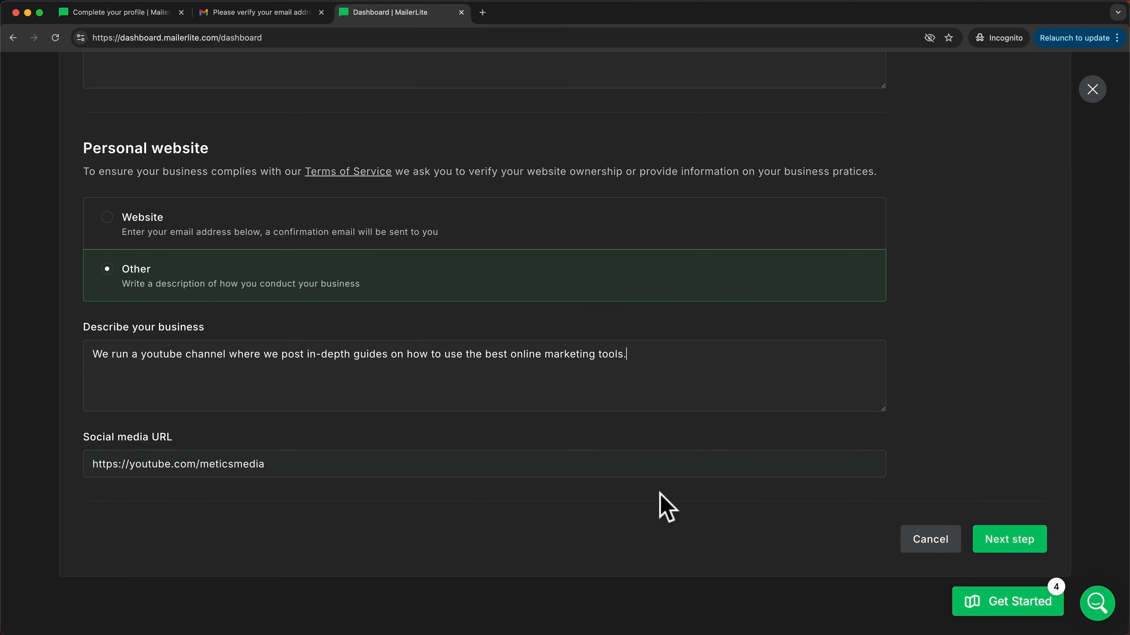
{"action": "left_click", "coordinate": [992, 548]}
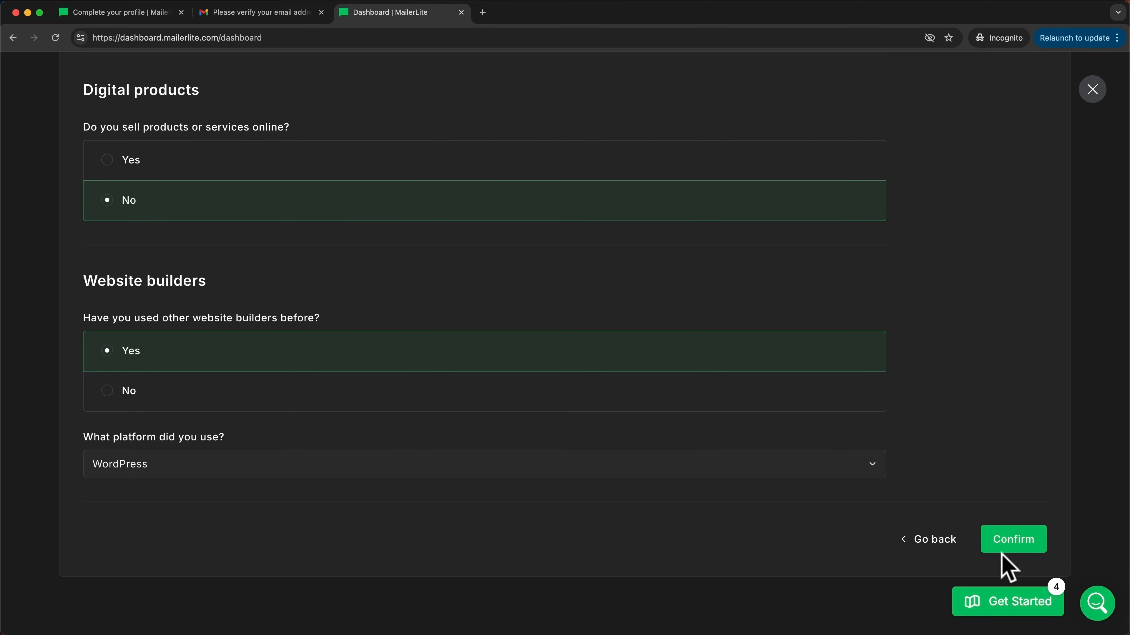
{"action": "left_click", "coordinate": [1003, 552]}
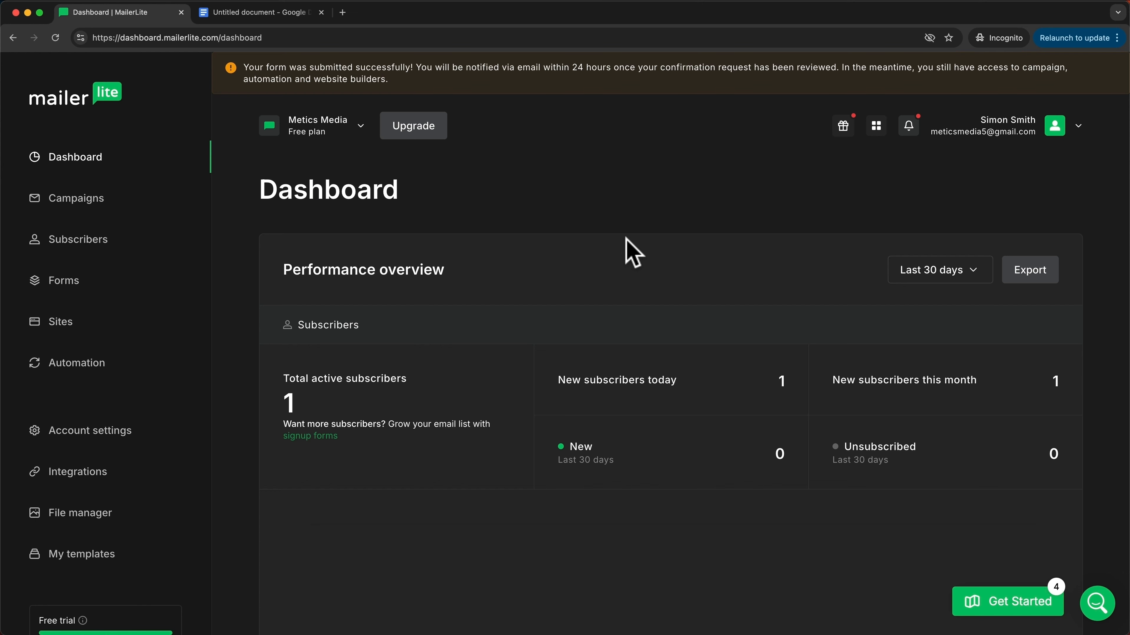
Step: Switch to the 'Untitled document - Google Docs' tab
{"action": "left_click", "coordinate": [263, 13]}
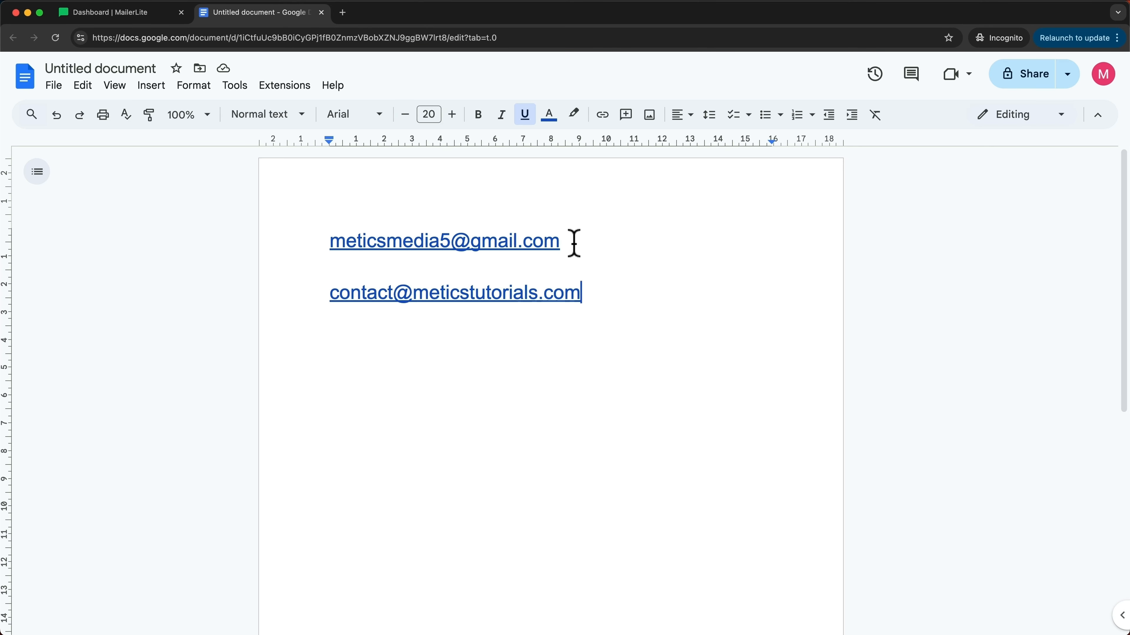
Step: Inspect the email addresses' domain in the document, then open MailerLite's Account settings
{"action": "left_click_drag", "start_coordinate": [573, 243], "coordinate": [333, 241]}
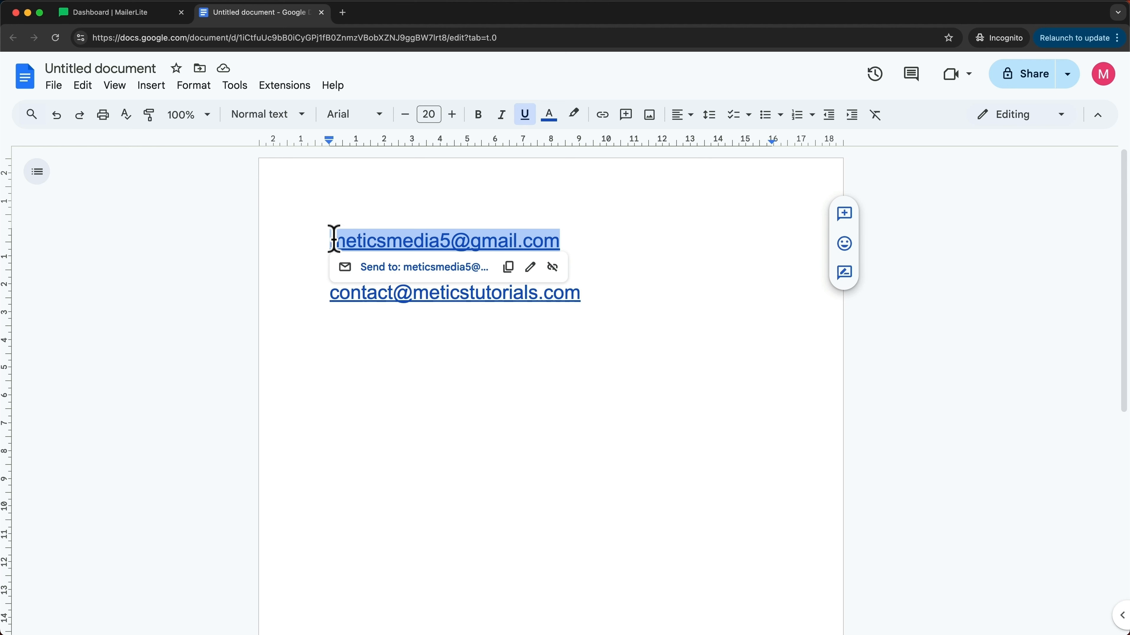
{"action": "left_click", "coordinate": [584, 244]}
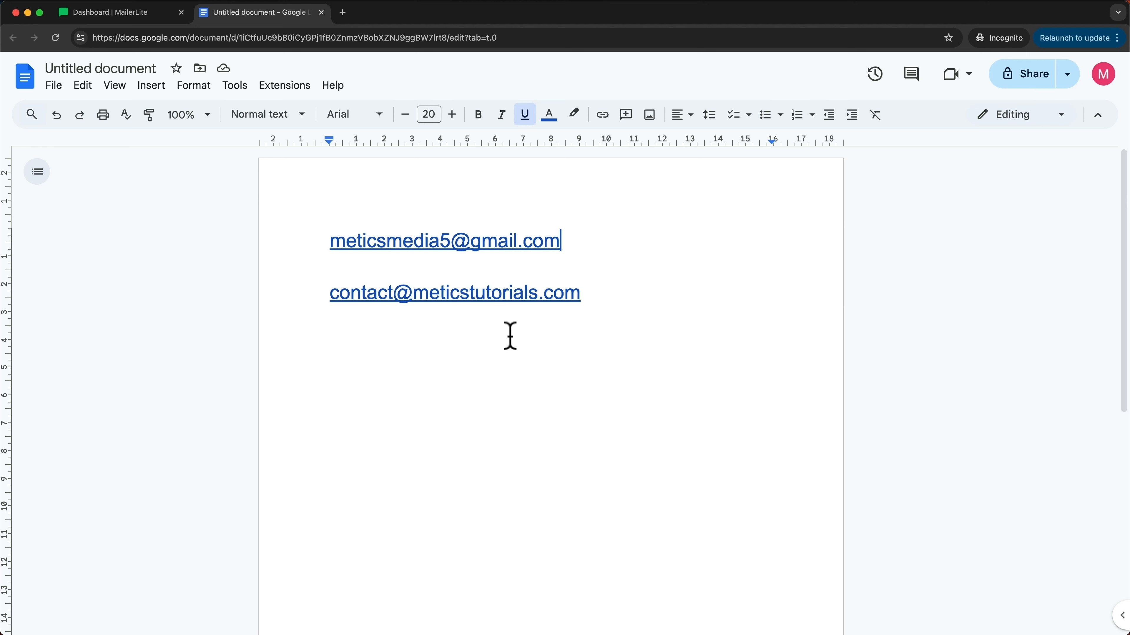
{"action": "left_click_drag", "start_coordinate": [597, 297], "coordinate": [321, 298]}
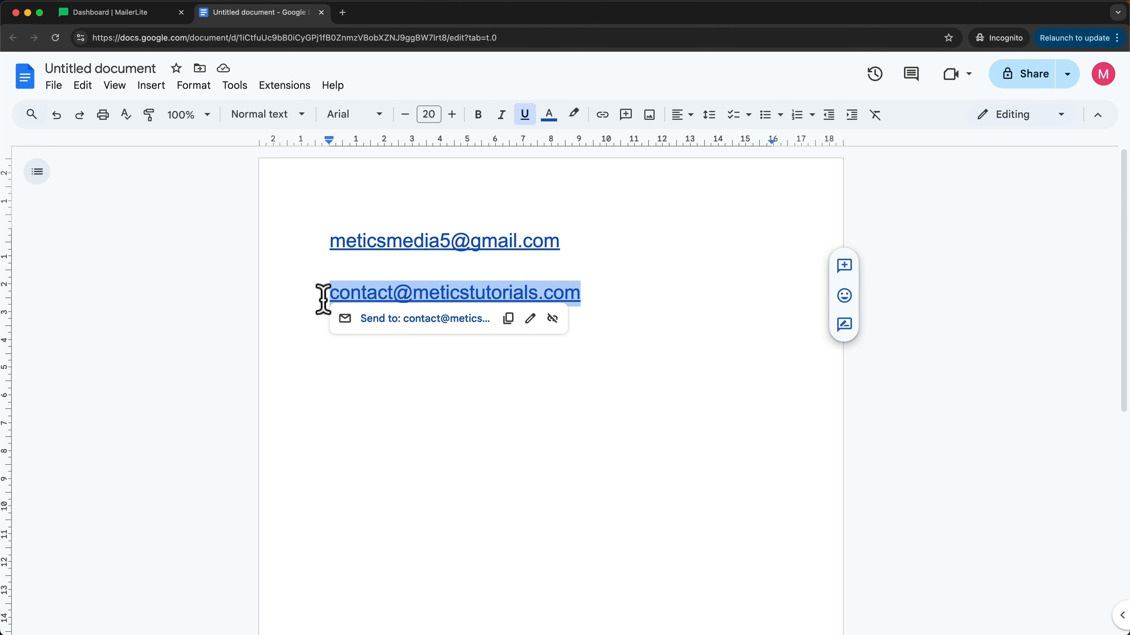
{"action": "left_click", "coordinate": [474, 342]}
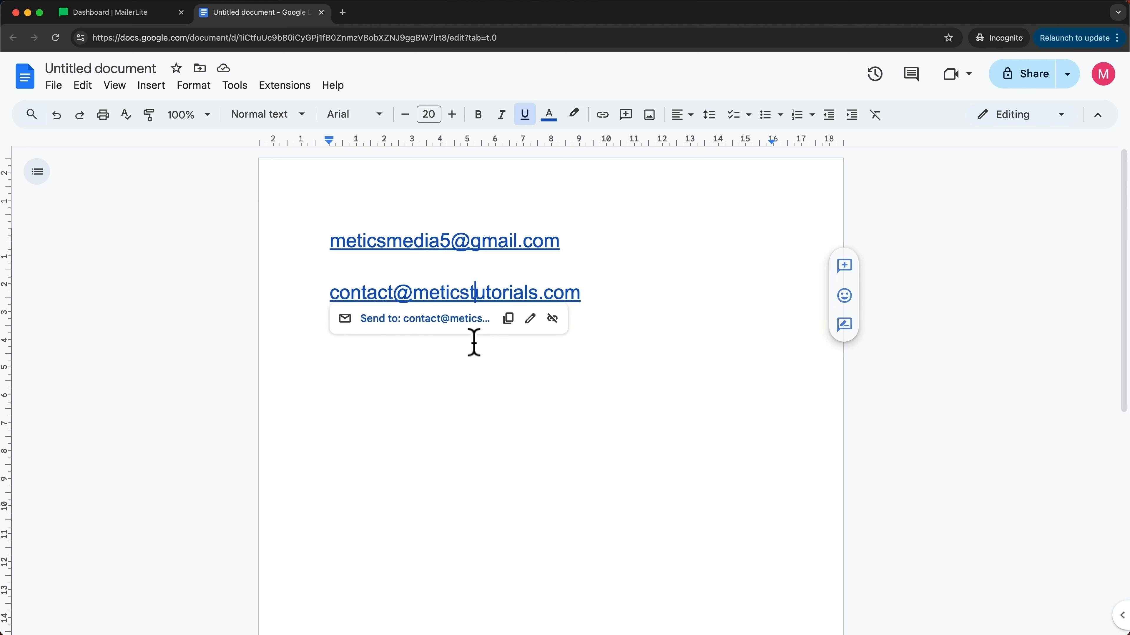
{"action": "left_click_drag", "start_coordinate": [415, 296], "coordinate": [587, 292]}
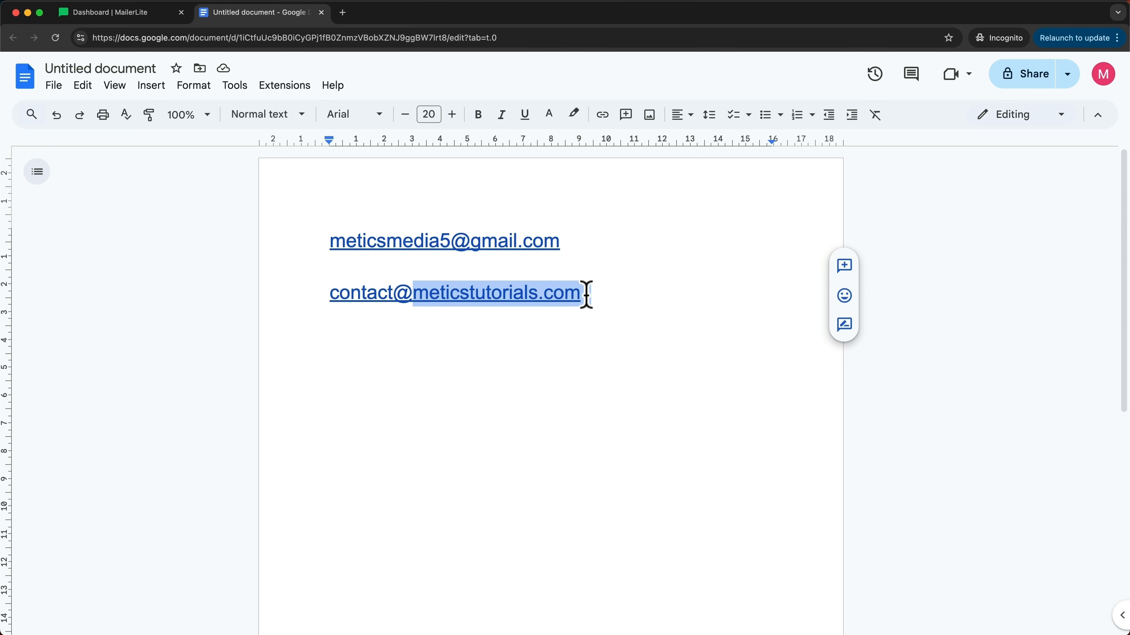
{"action": "left_click", "coordinate": [587, 294]}
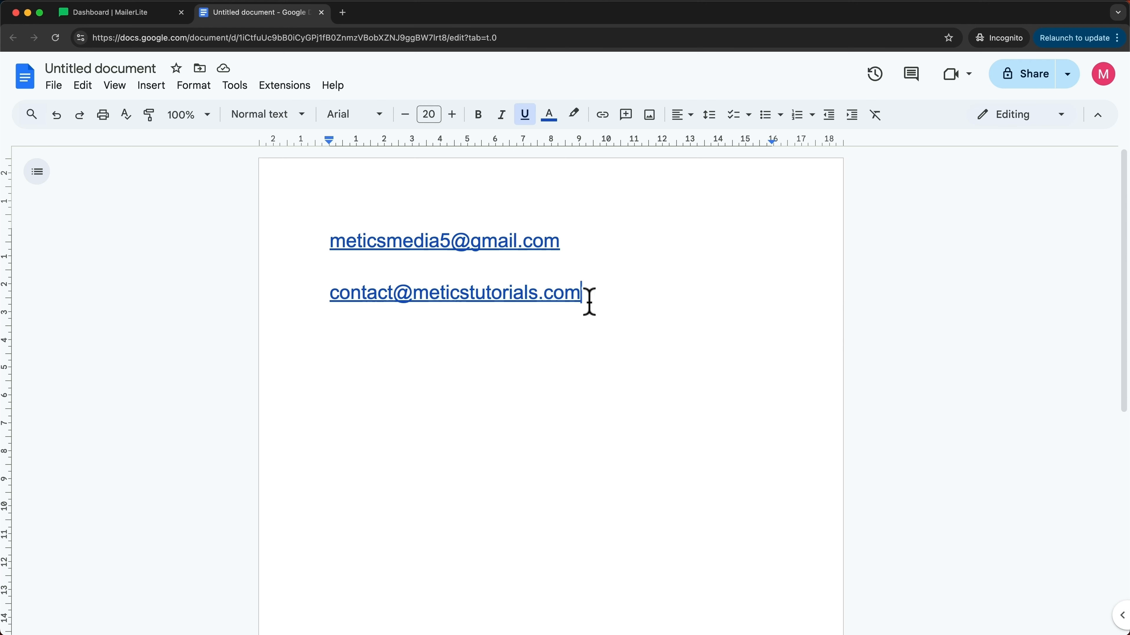
{"action": "left_click_drag", "start_coordinate": [587, 300], "coordinate": [328, 294]}
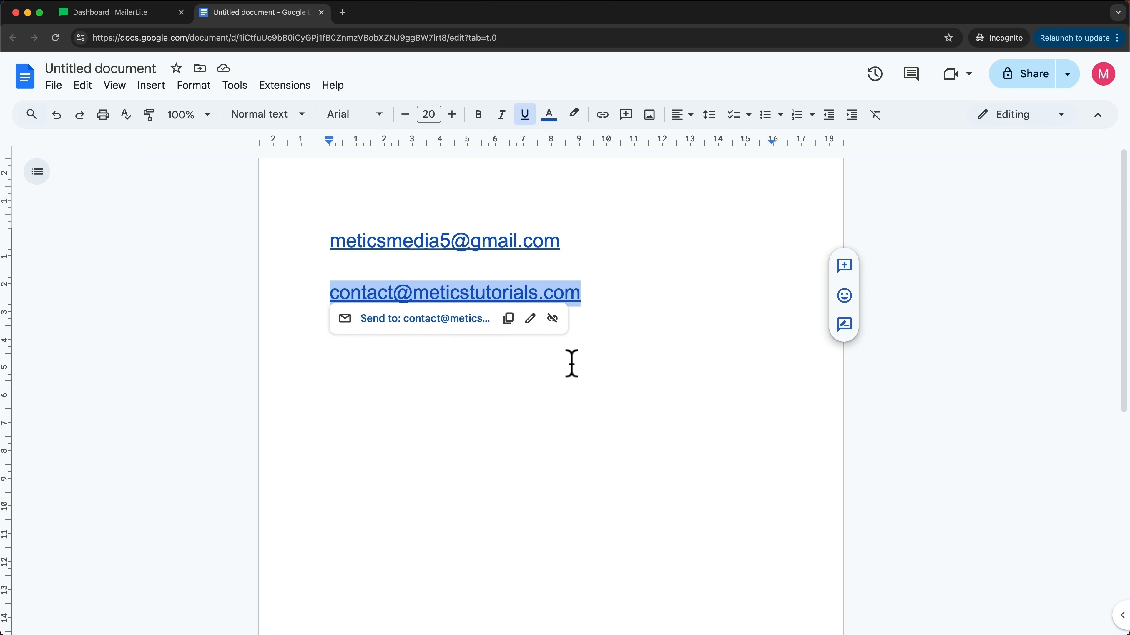
{"action": "left_click", "coordinate": [598, 297]}
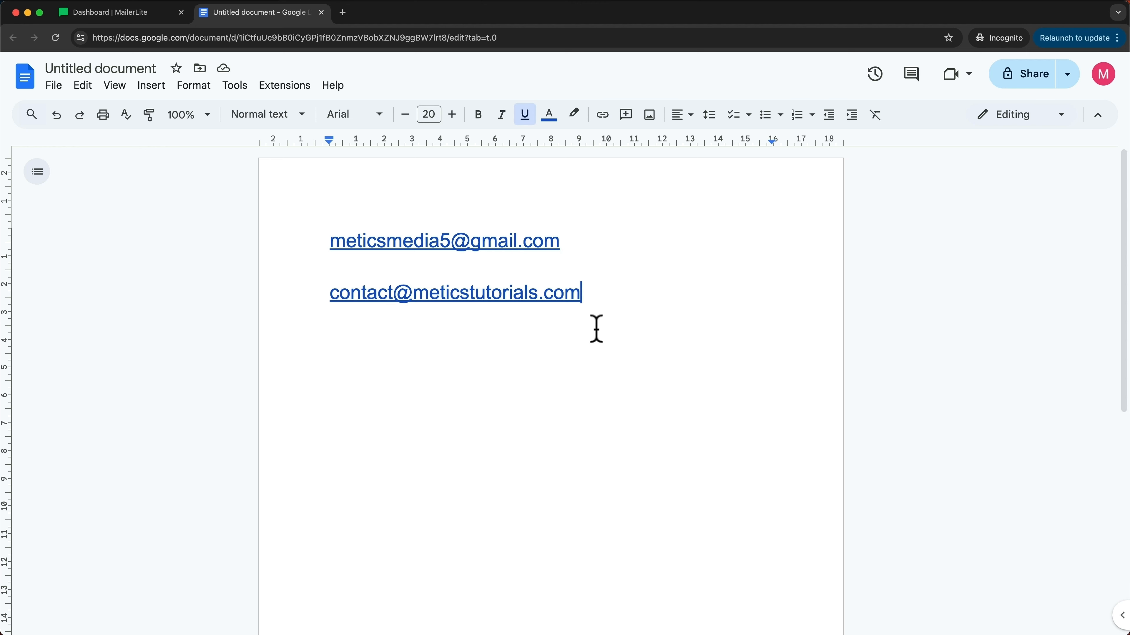
{"action": "left_click", "coordinate": [148, 17]}
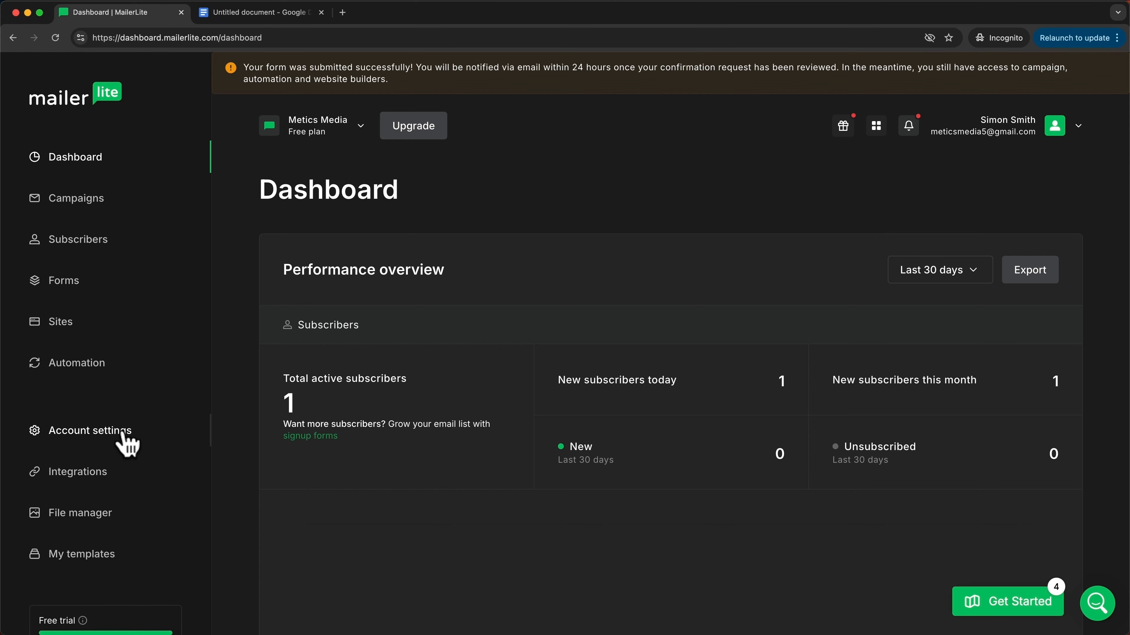
{"action": "left_click", "coordinate": [125, 445]}
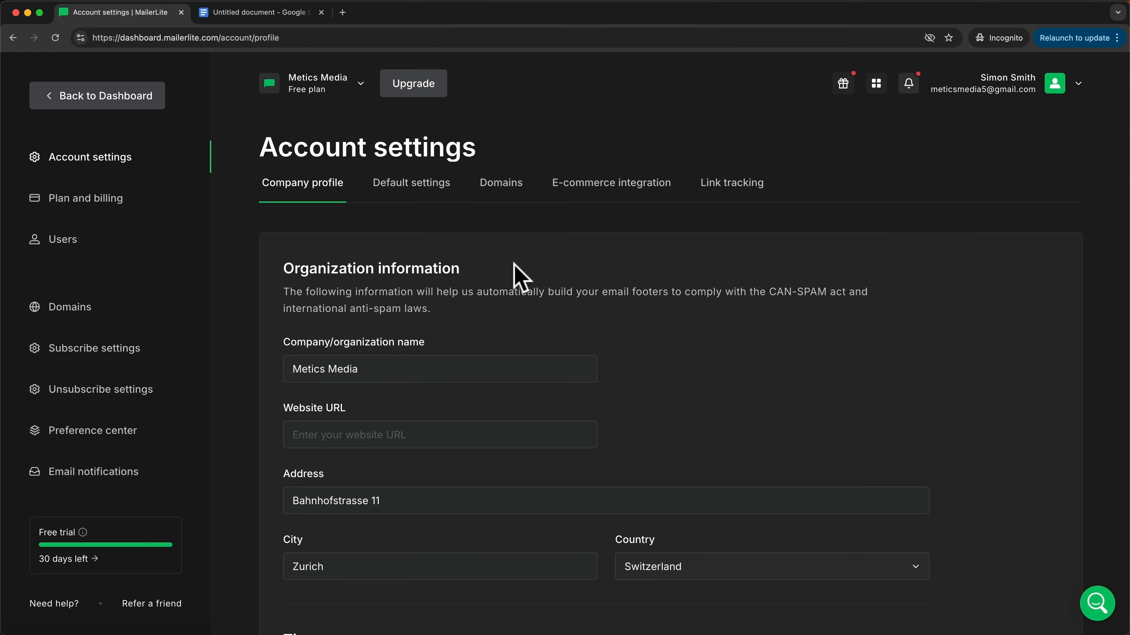
Step: Add meticstutorials.com as a sending domain using its contact email address
{"action": "left_click", "coordinate": [507, 196]}
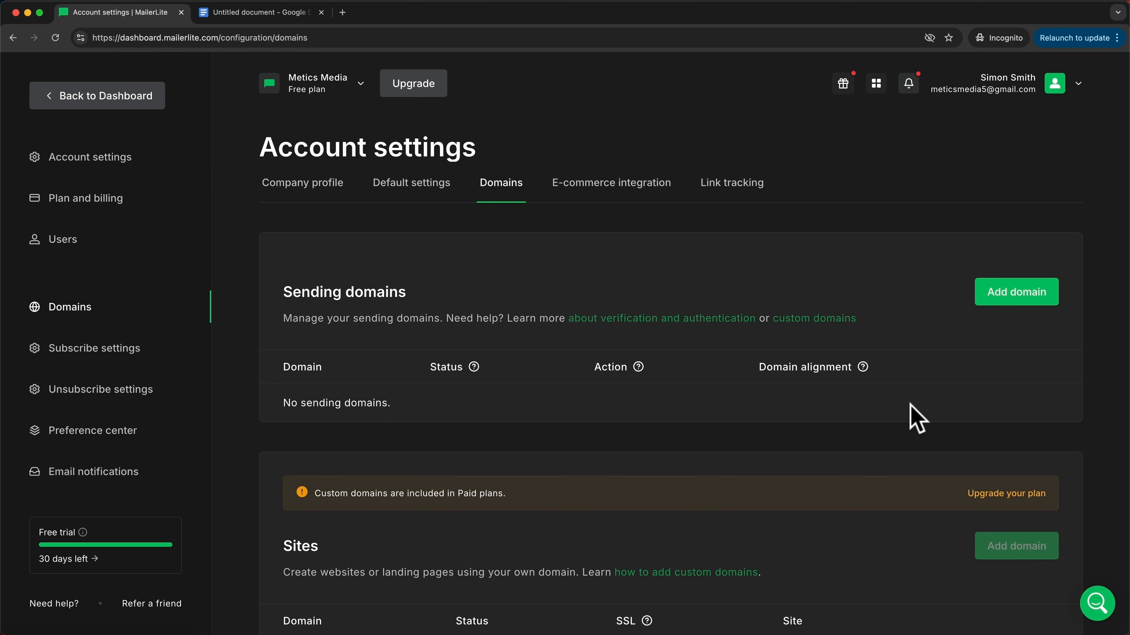
{"action": "left_click", "coordinate": [1011, 301]}
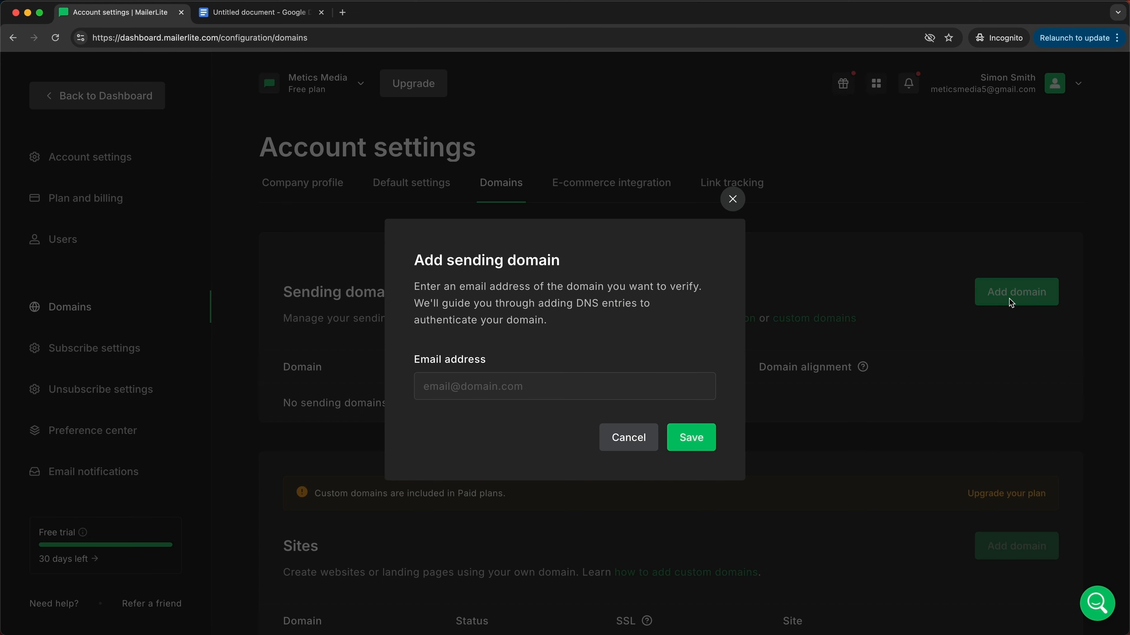
{"action": "left_click", "coordinate": [513, 386]}
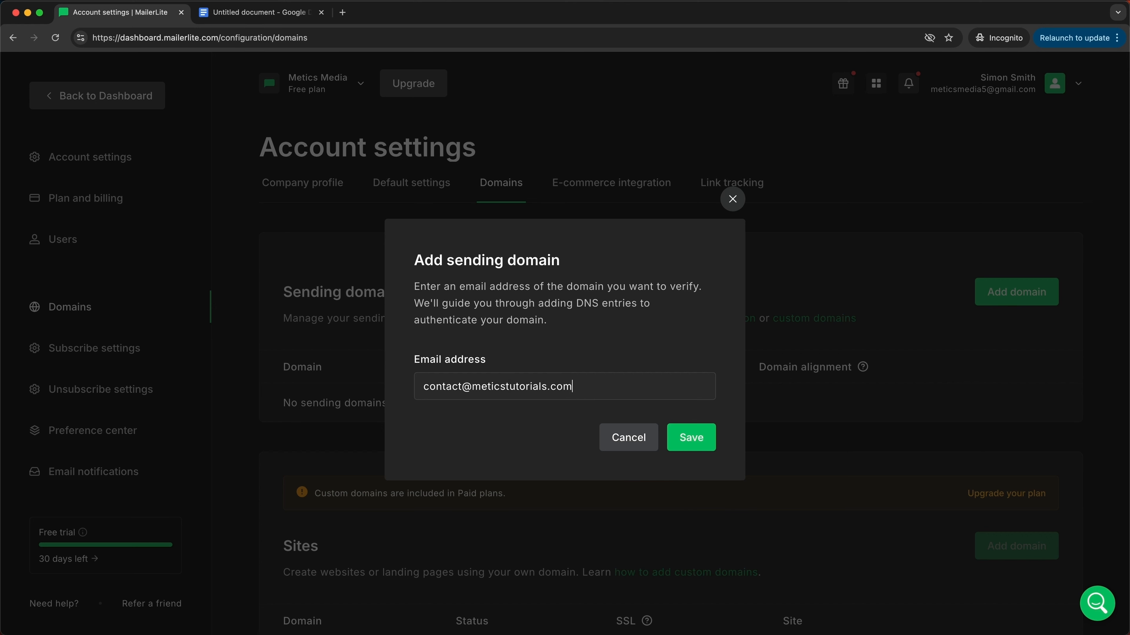
{"action": "left_click", "coordinate": [667, 448]}
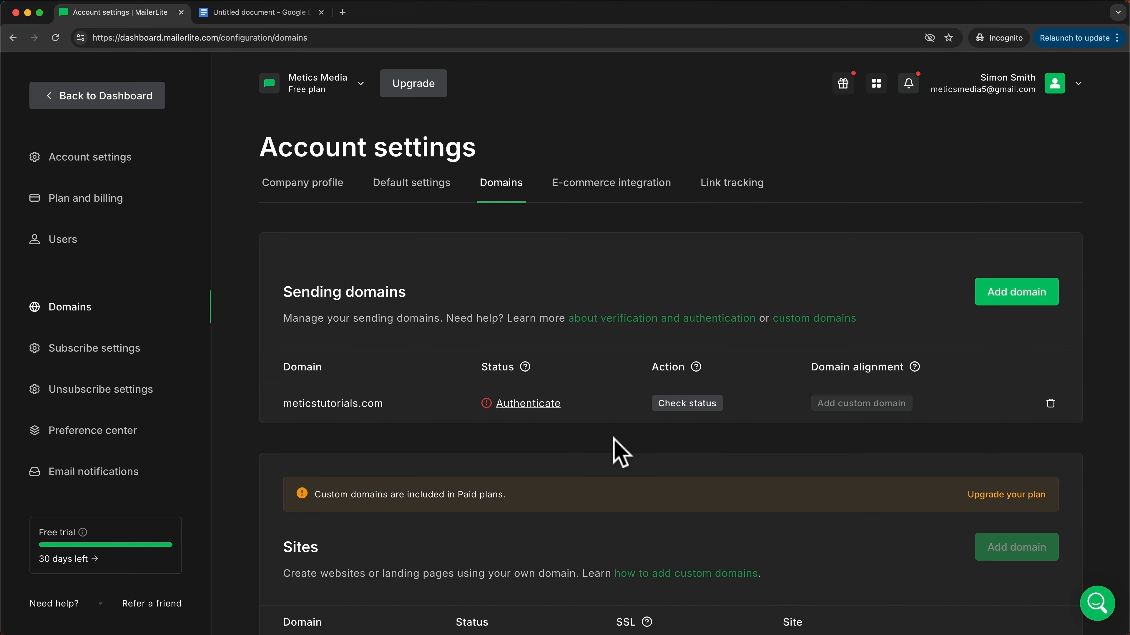
Step: Authenticate meticstutorials.com automatically through the Hostinger login, then go back to the Dashboard
{"action": "left_click", "coordinate": [525, 410]}
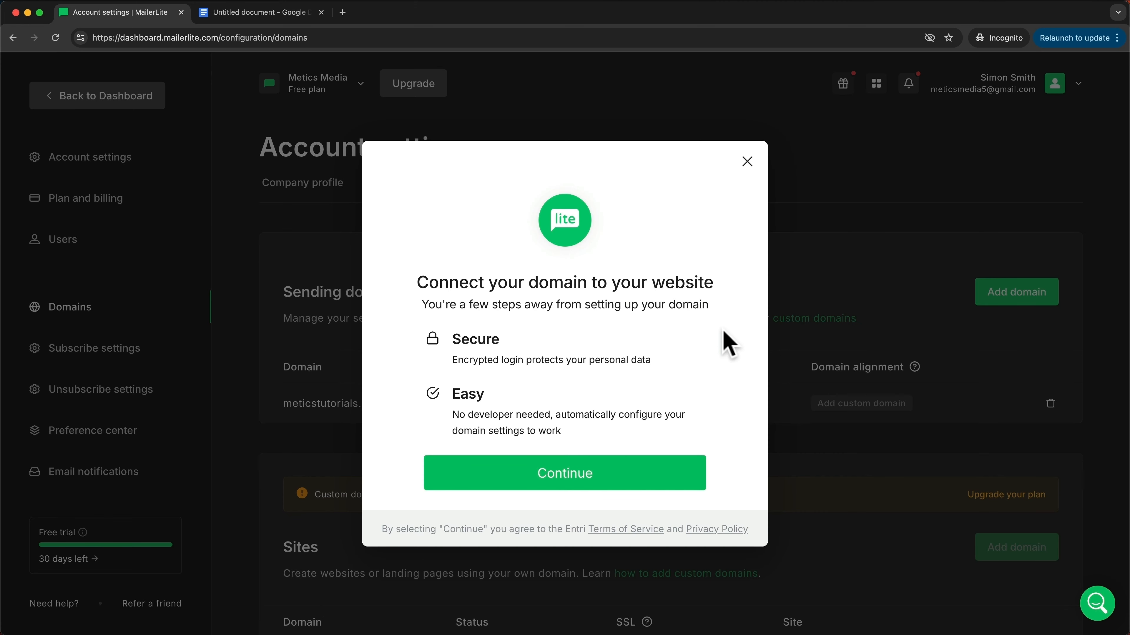
{"action": "left_click", "coordinate": [656, 481]}
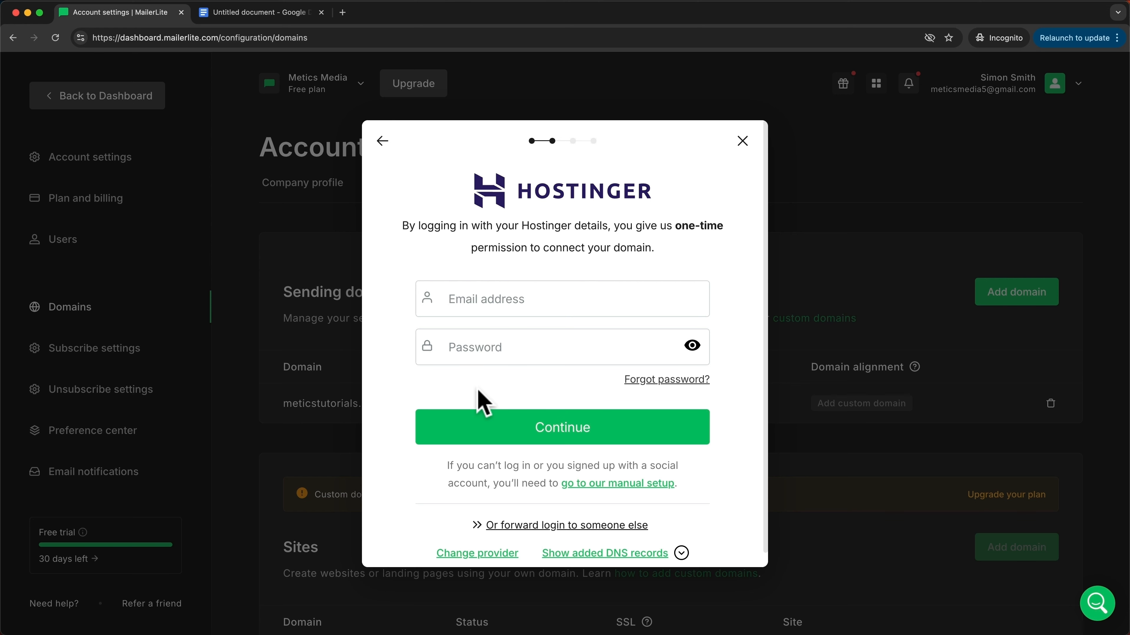
{"action": "left_click", "coordinate": [591, 426]}
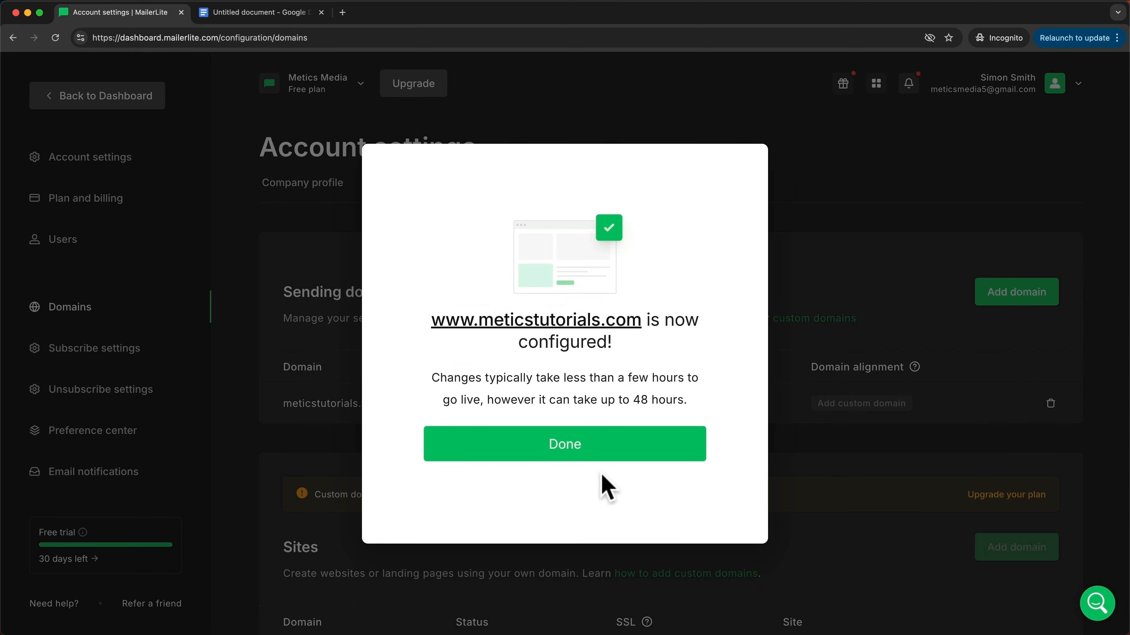
{"action": "left_click", "coordinate": [576, 454]}
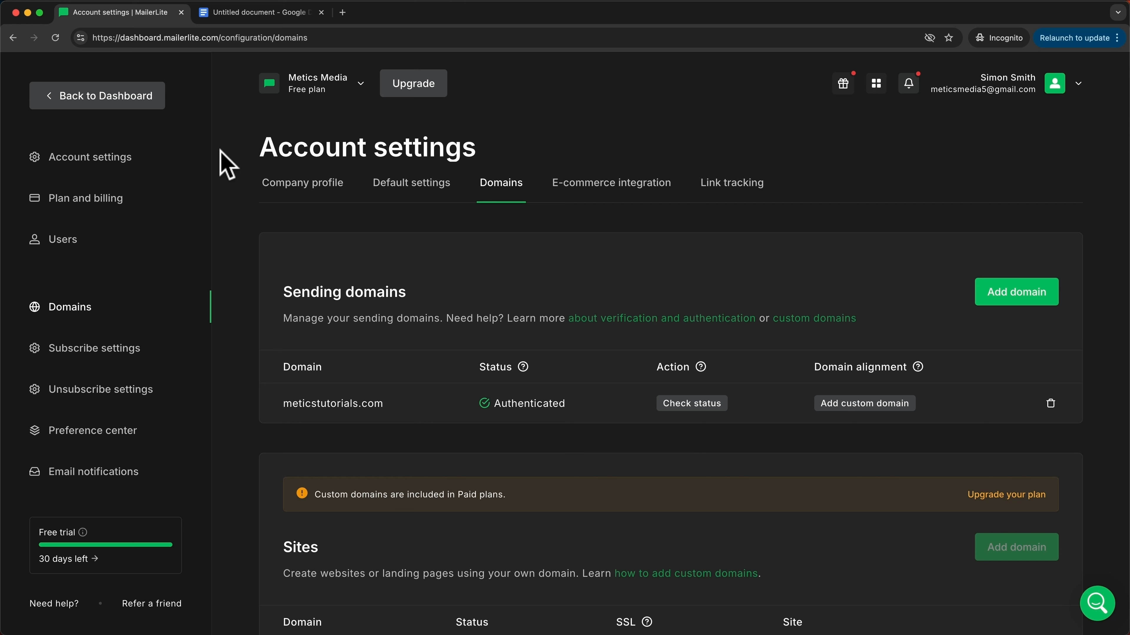
{"action": "left_click", "coordinate": [134, 107]}
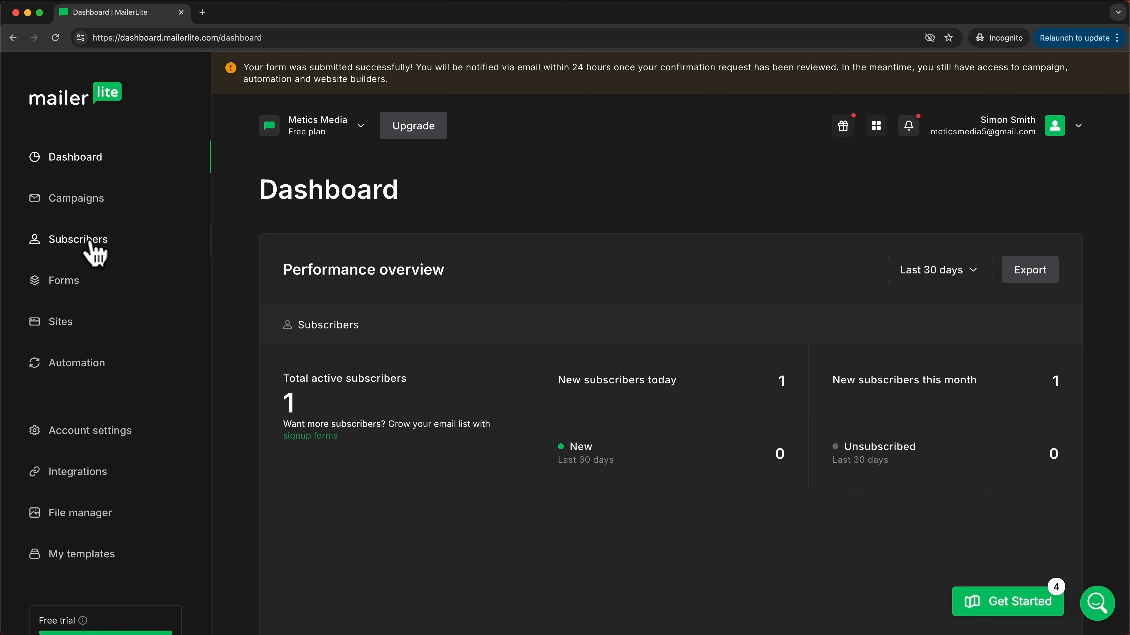
Step: Upload Contacts Metics Media.csv on the Subscribers > Add subscribers import page
{"action": "left_click", "coordinate": [82, 249]}
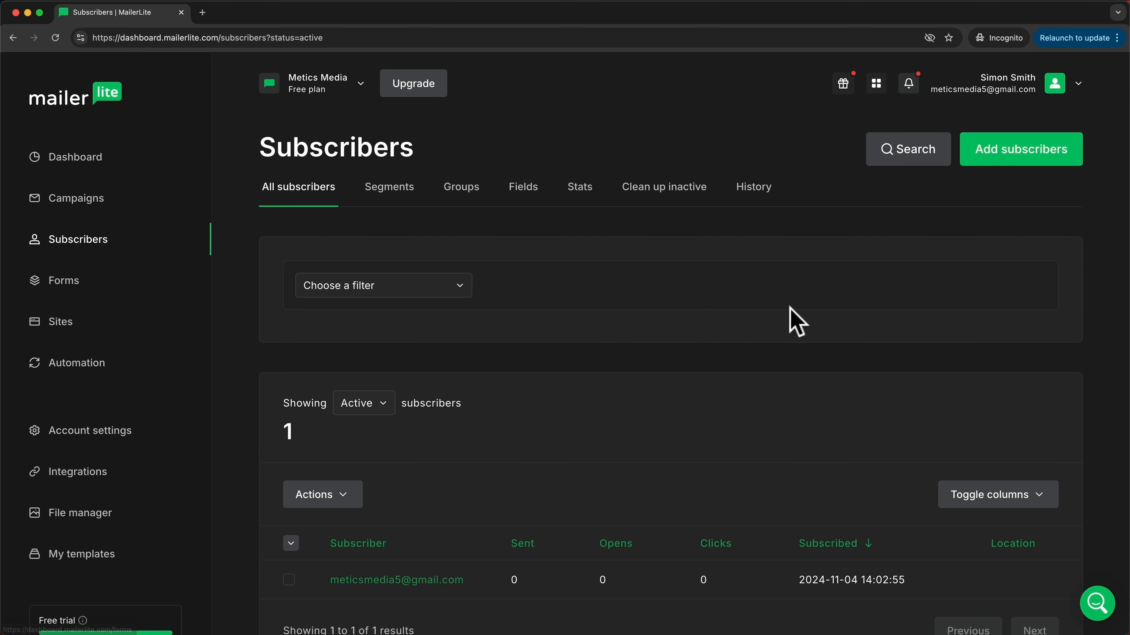
{"action": "left_click", "coordinate": [1015, 160]}
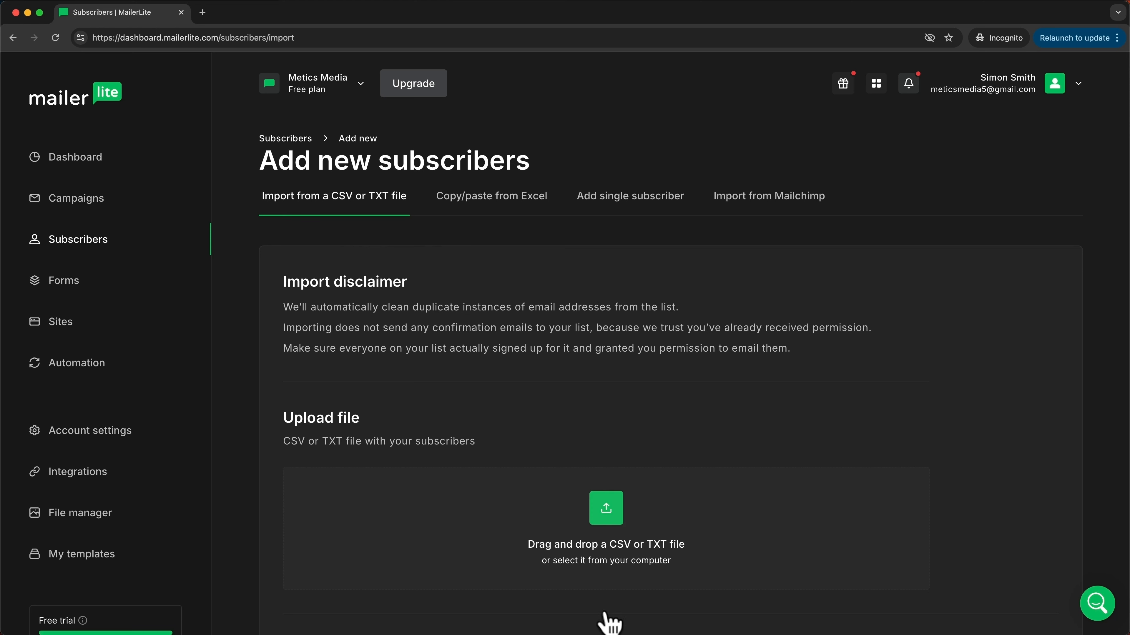
{"action": "left_click_drag", "start_coordinate": [640, 634], "coordinate": [604, 516]}
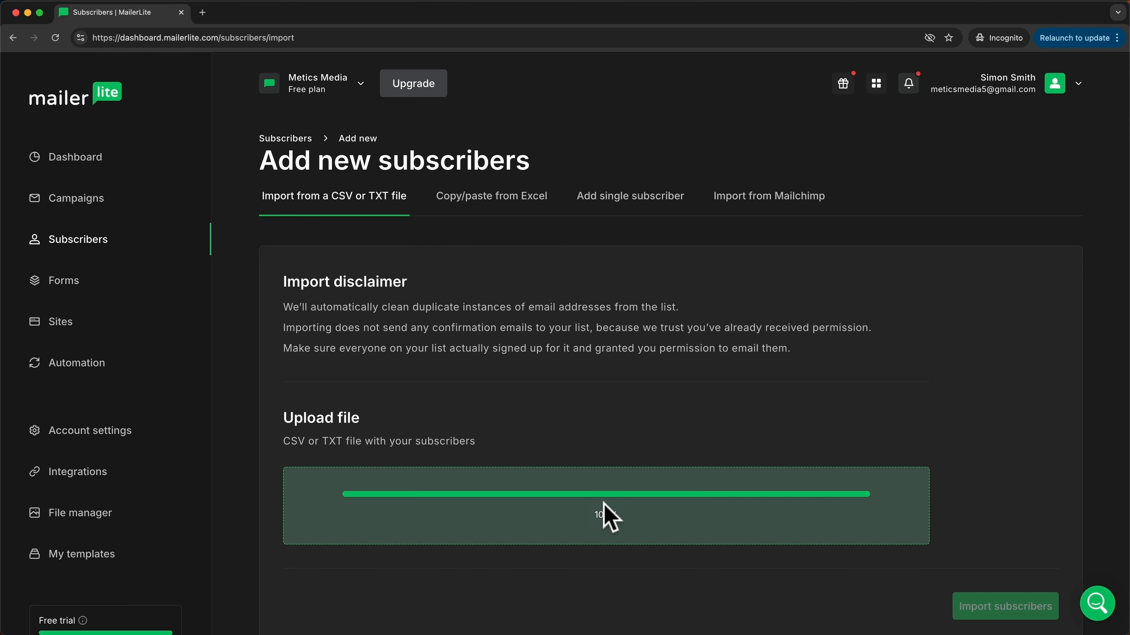
{"action": "scroll", "coordinate": [605, 518], "scroll_direction": "down", "scroll_amount": 2}
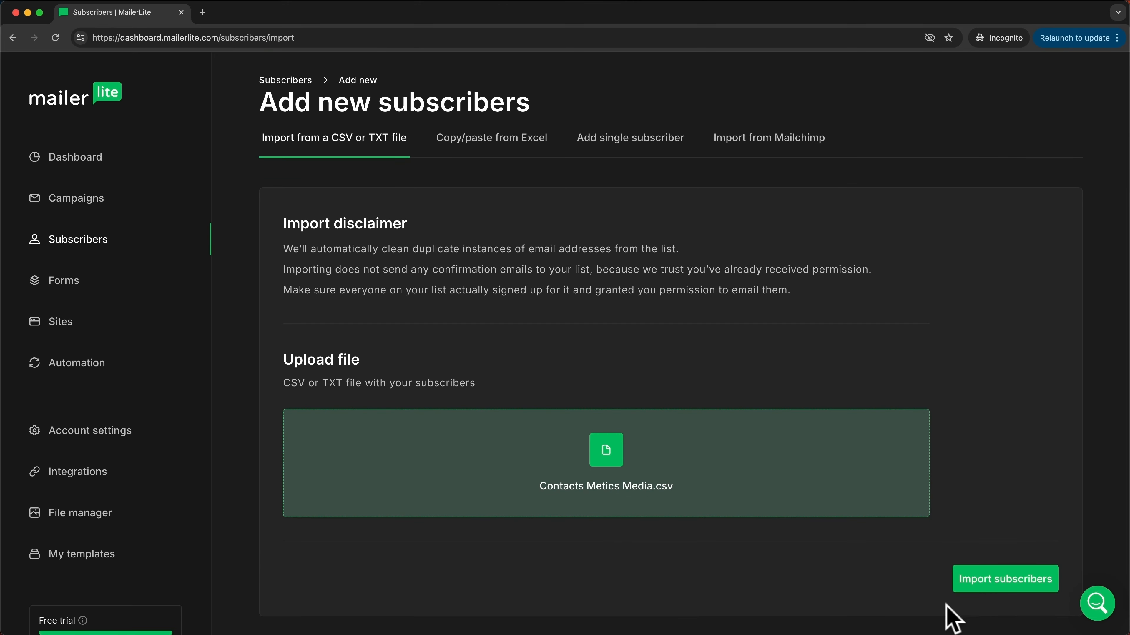
Step: Continue to import settings and add the subscribers to a new 'Youtube Subscribers' group
{"action": "left_click", "coordinate": [977, 586]}
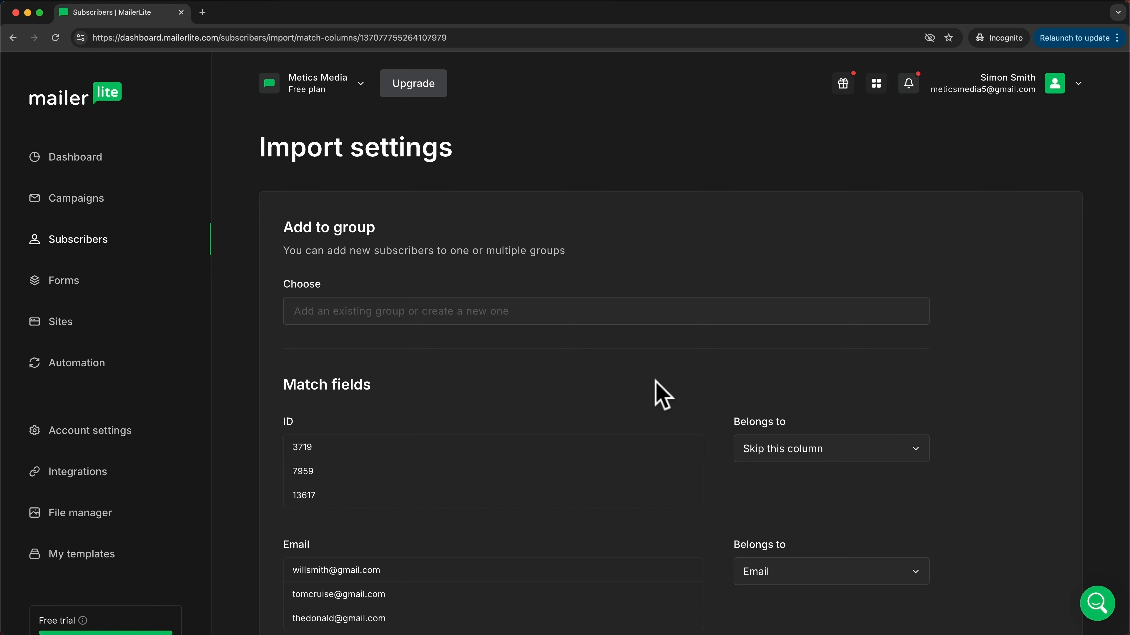
{"action": "left_click", "coordinate": [432, 312]}
{"action": "type", "text": "Youtu"}
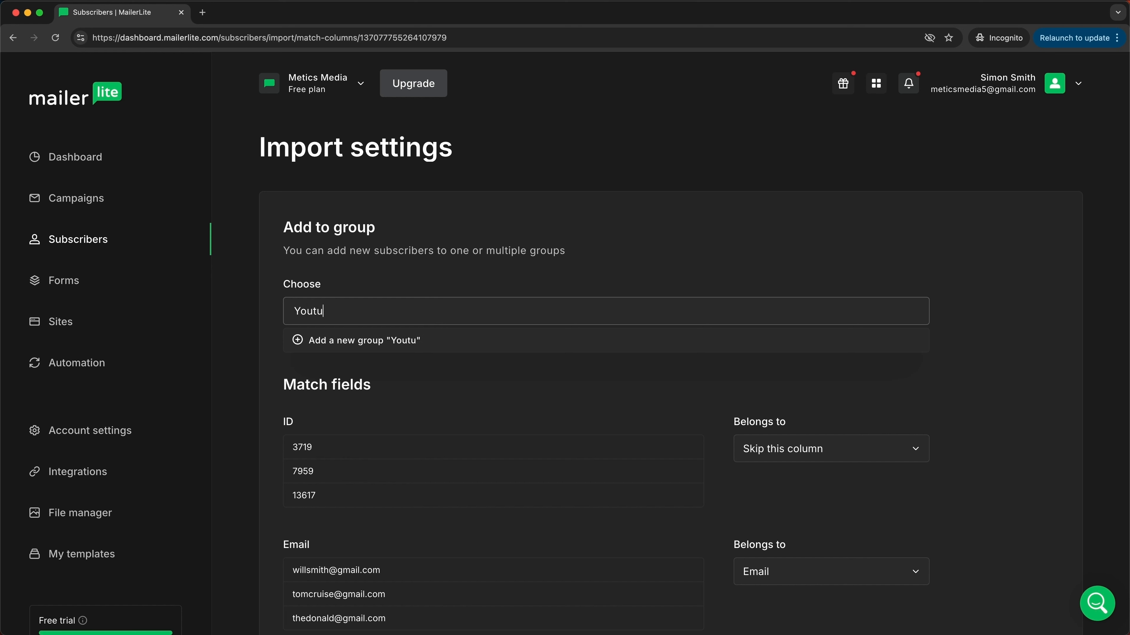
{"action": "type", "text": "be Subscribers"}
{"action": "left_click", "coordinate": [438, 342]}
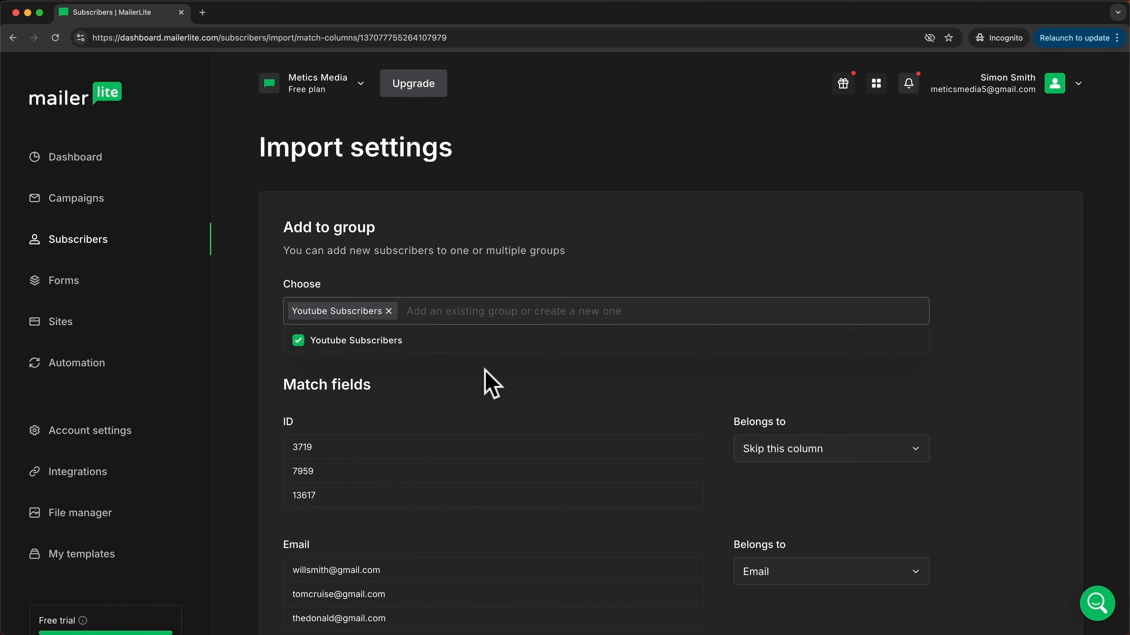
{"action": "left_click_drag", "start_coordinate": [805, 634], "coordinate": [800, 160]}
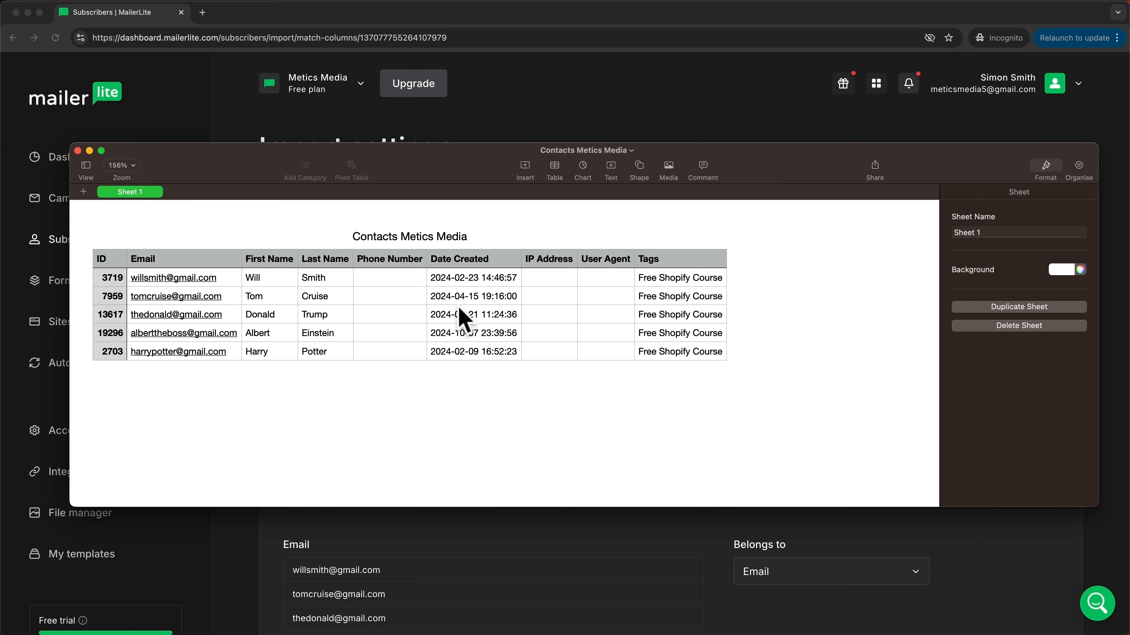
{"action": "left_click_drag", "start_coordinate": [789, 152], "coordinate": [827, 631]}
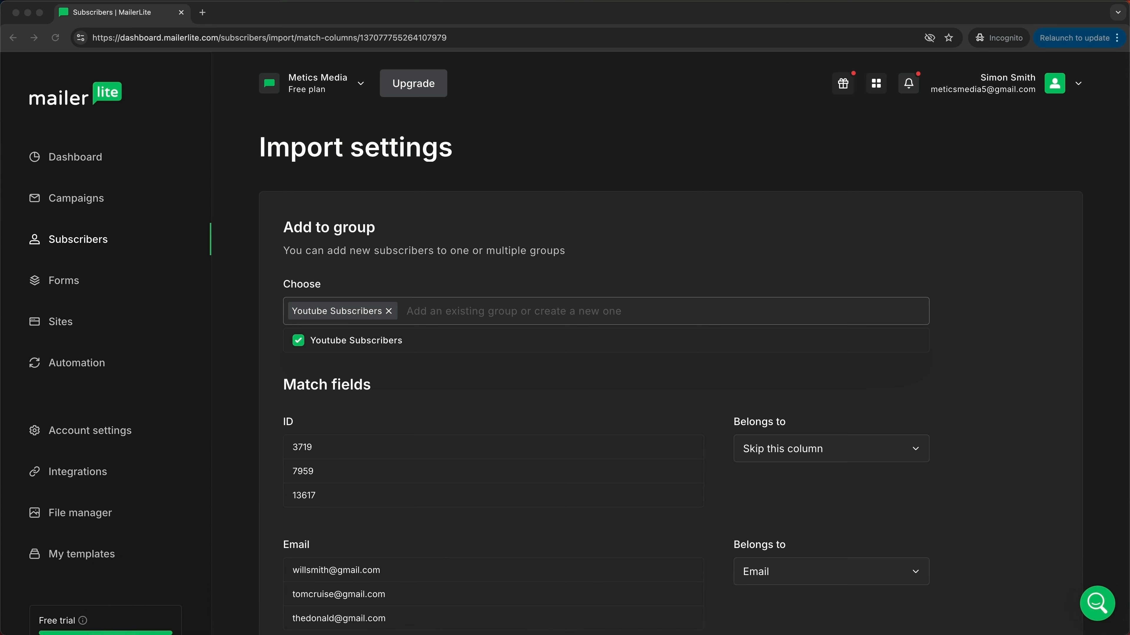
Step: Review the column mapping, keeping the Email column mapped to Email
{"action": "scroll", "coordinate": [651, 353], "scroll_direction": "down", "scroll_amount": 3}
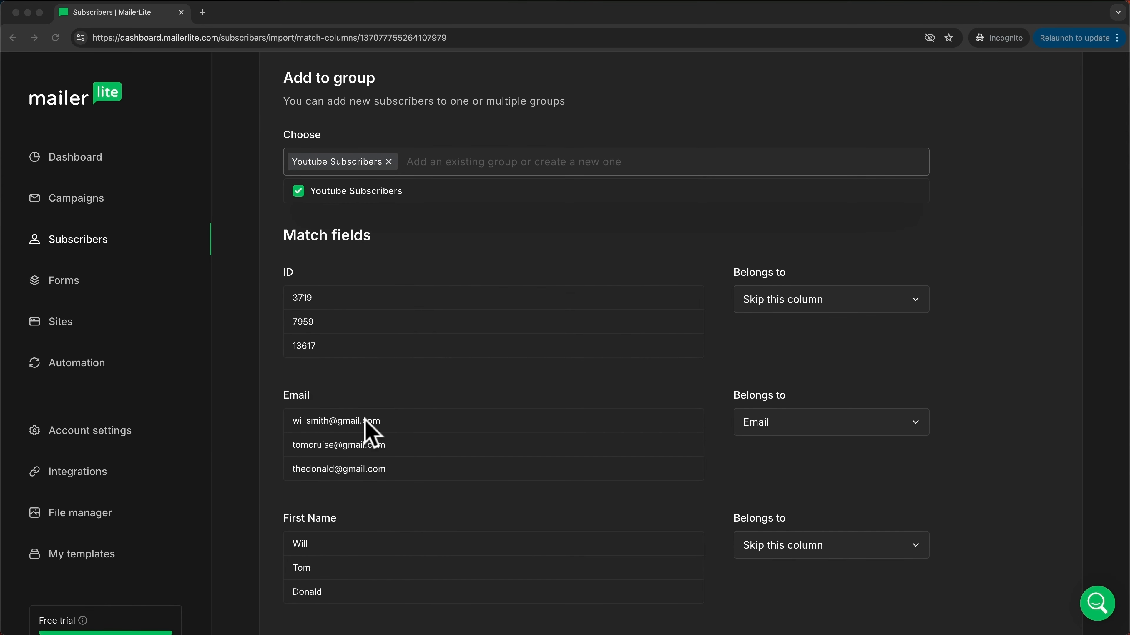
{"action": "scroll", "coordinate": [371, 432], "scroll_direction": "down", "scroll_amount": 5}
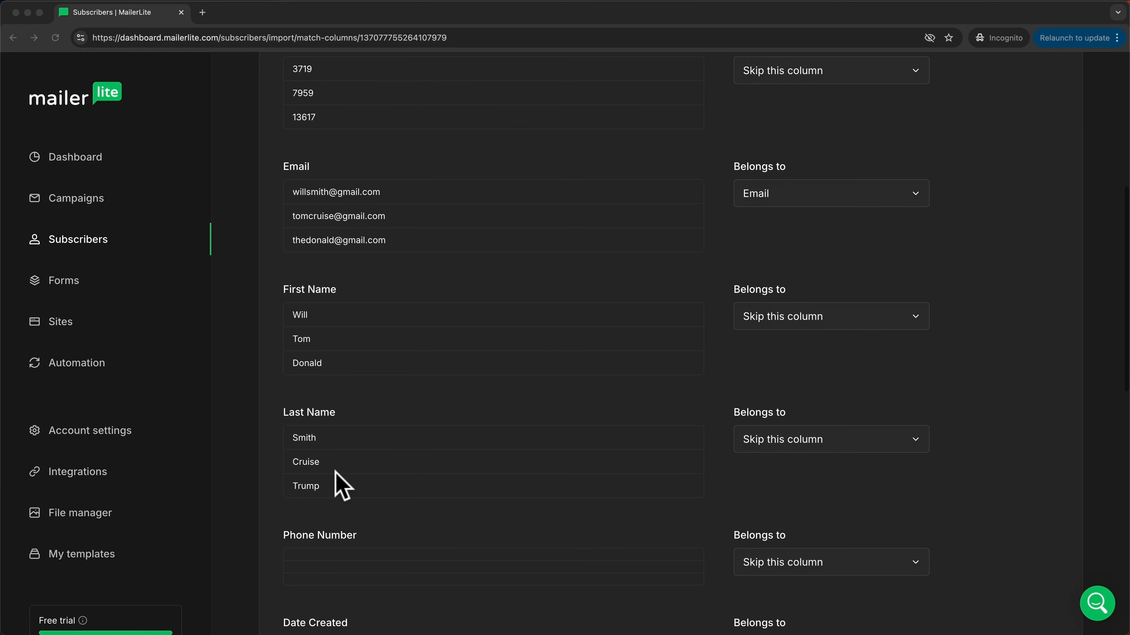
{"action": "scroll", "coordinate": [391, 458], "scroll_direction": "up", "scroll_amount": 7}
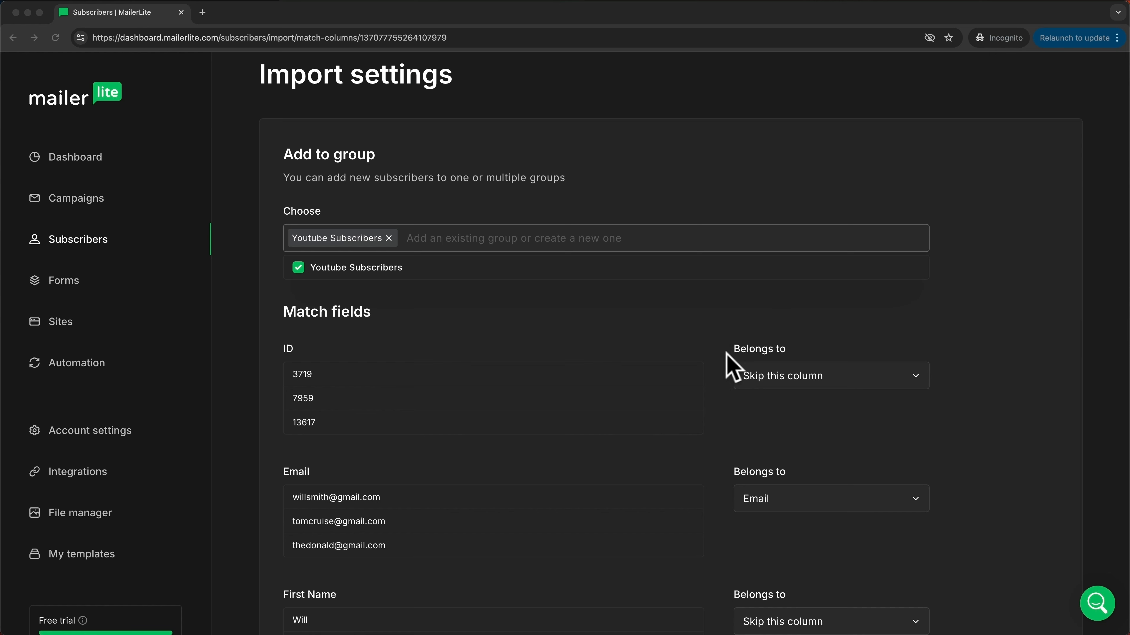
{"action": "scroll", "coordinate": [679, 390], "scroll_direction": "up", "scroll_amount": 3}
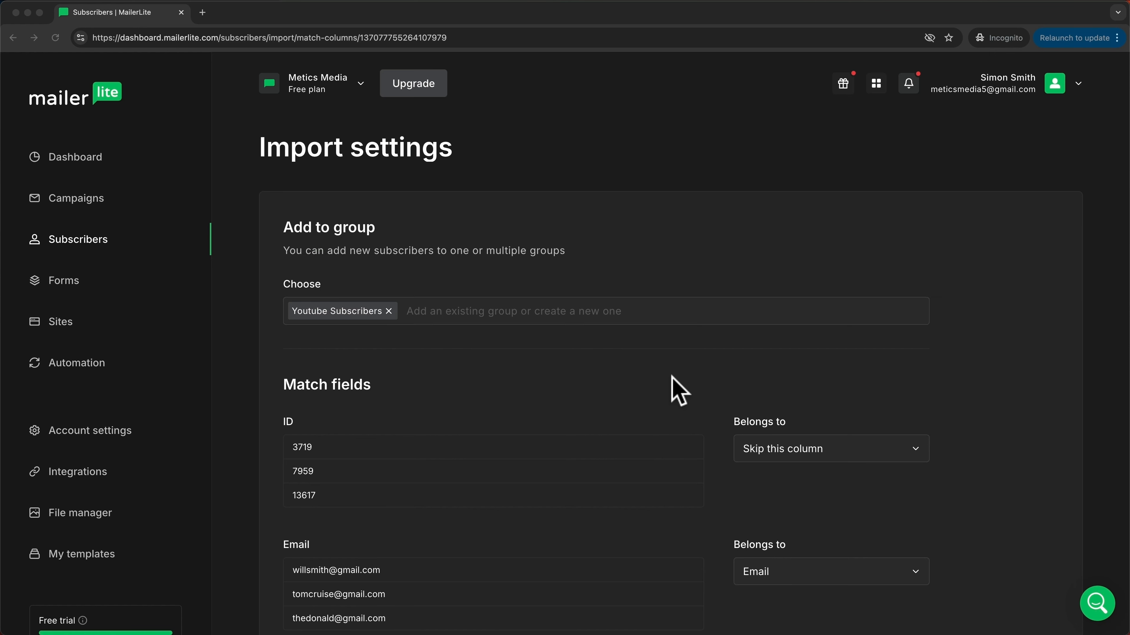
{"action": "scroll", "coordinate": [534, 370], "scroll_direction": "down", "scroll_amount": 3}
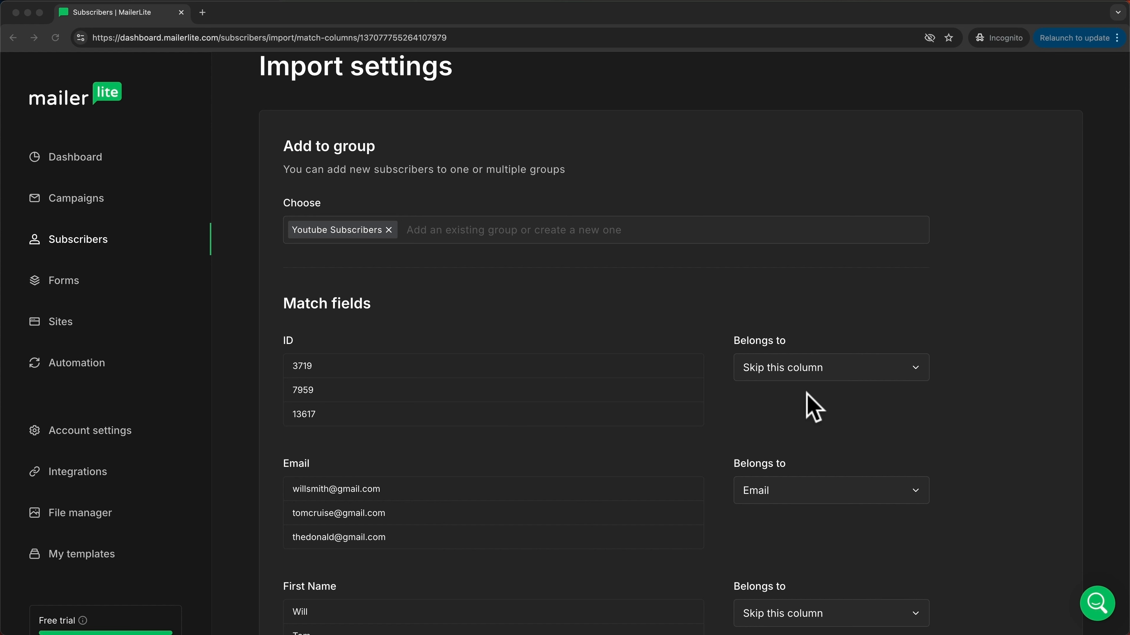
{"action": "scroll", "coordinate": [667, 414], "scroll_direction": "down", "scroll_amount": 2}
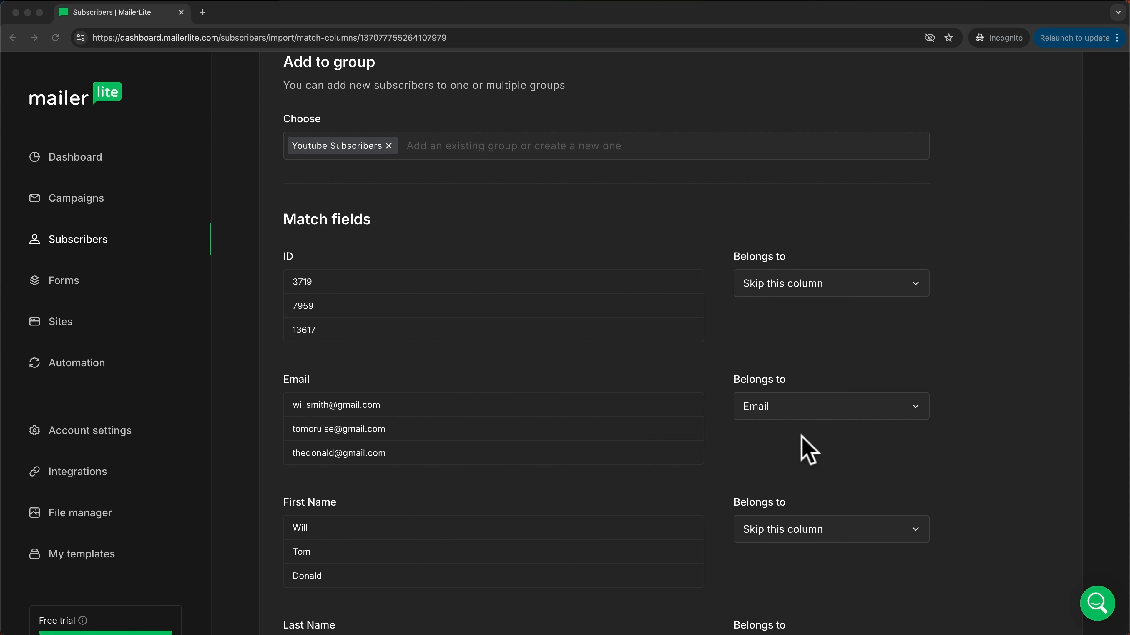
{"action": "left_click", "coordinate": [871, 407]}
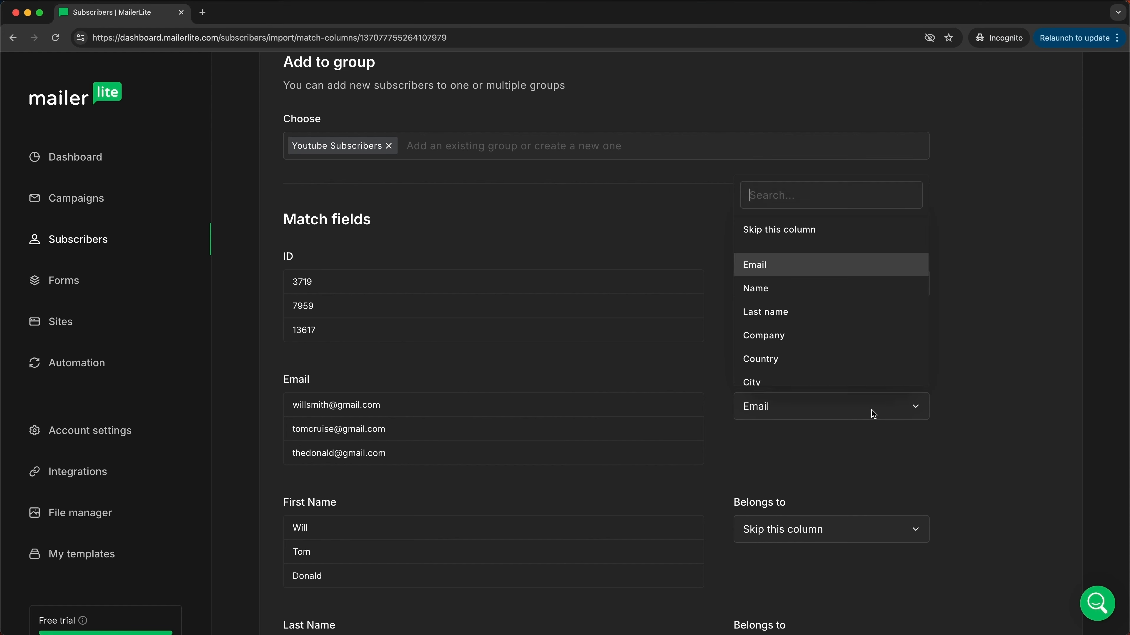
{"action": "left_click", "coordinate": [981, 428]}
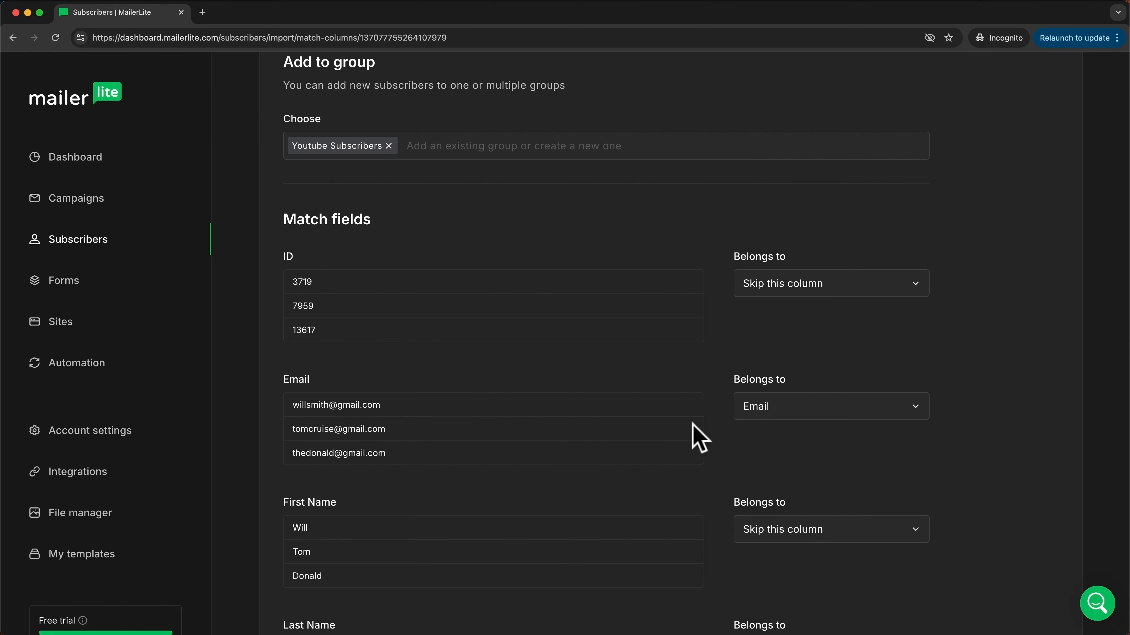
Step: Map the First Name column to Name and the Last Name column to Last name
{"action": "scroll", "coordinate": [701, 443], "scroll_direction": "down", "scroll_amount": 5}
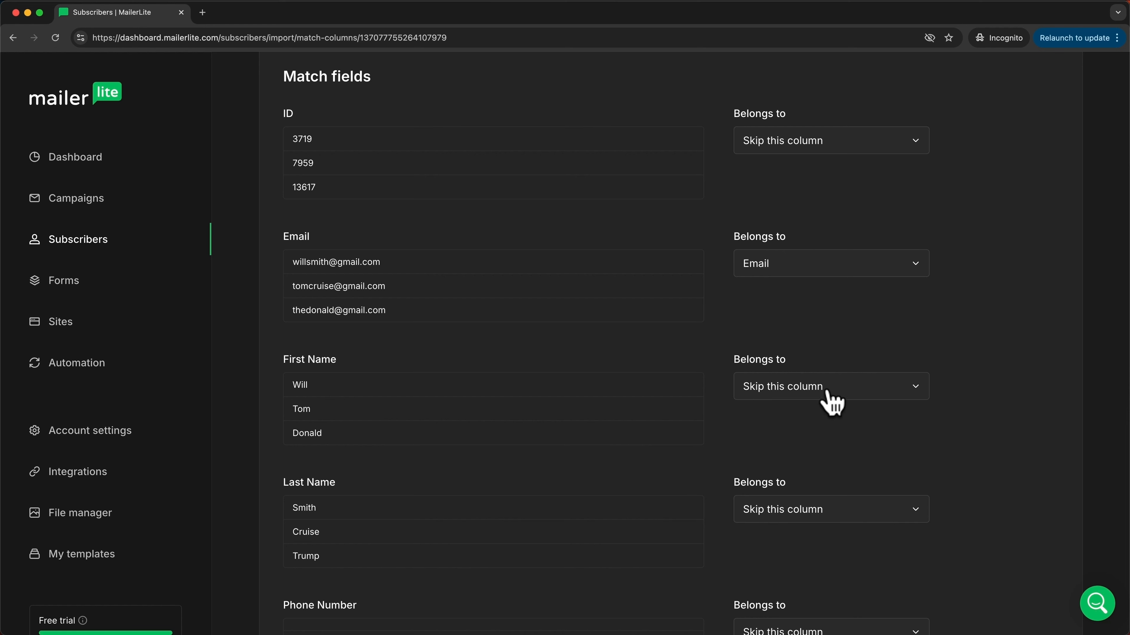
{"action": "left_click", "coordinate": [806, 387]}
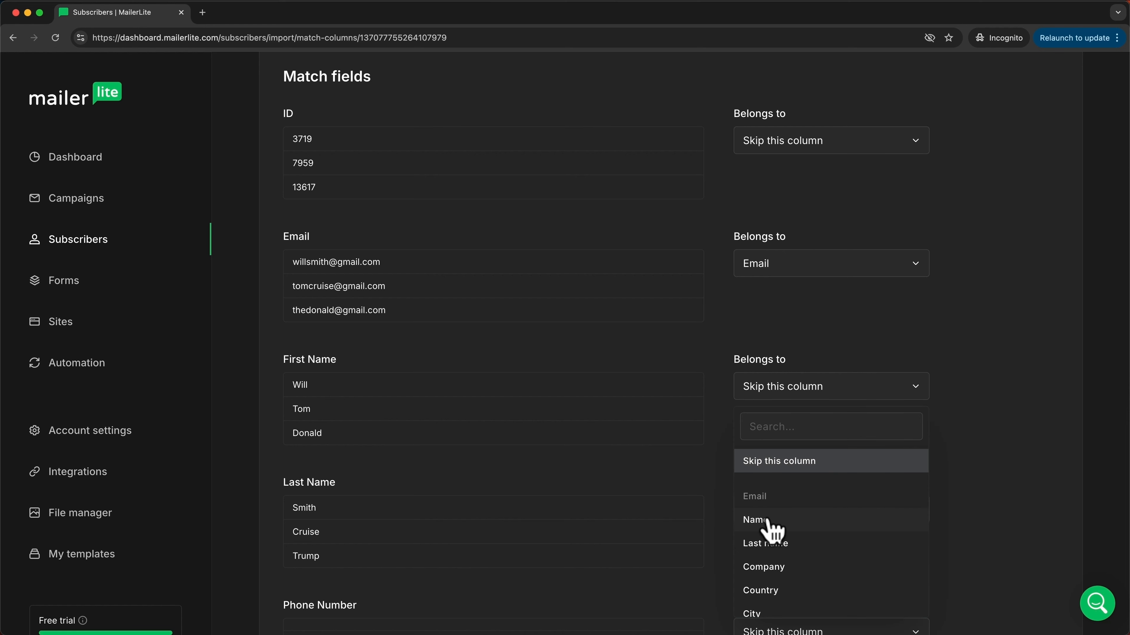
{"action": "left_click", "coordinate": [784, 521]}
{"action": "scroll", "coordinate": [620, 391], "scroll_direction": "down", "scroll_amount": 3}
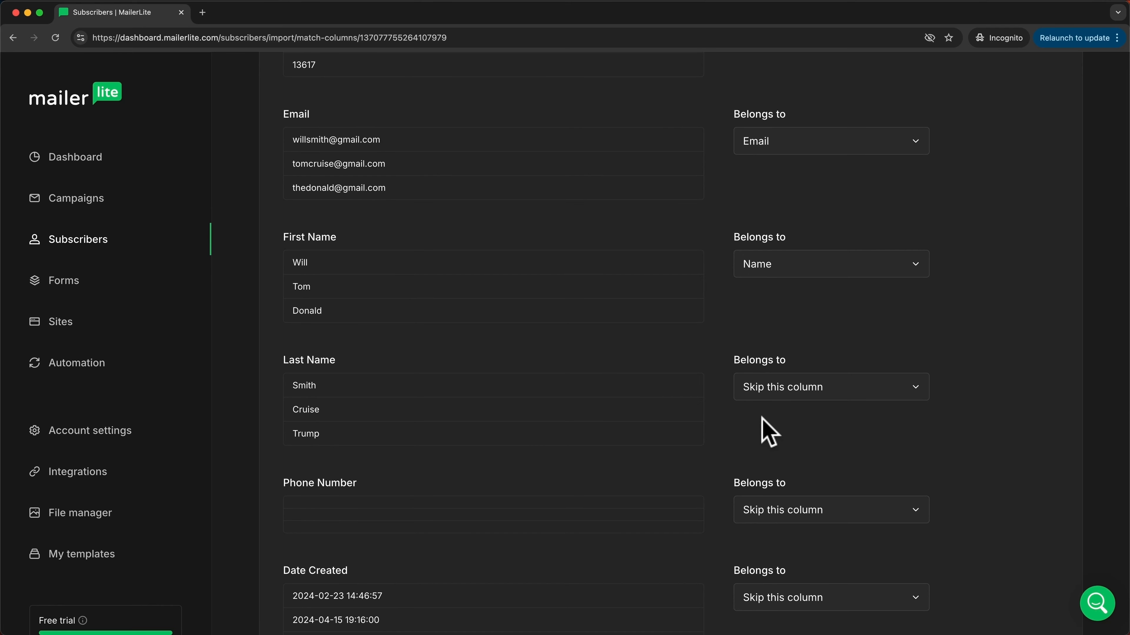
{"action": "left_click", "coordinate": [774, 391]}
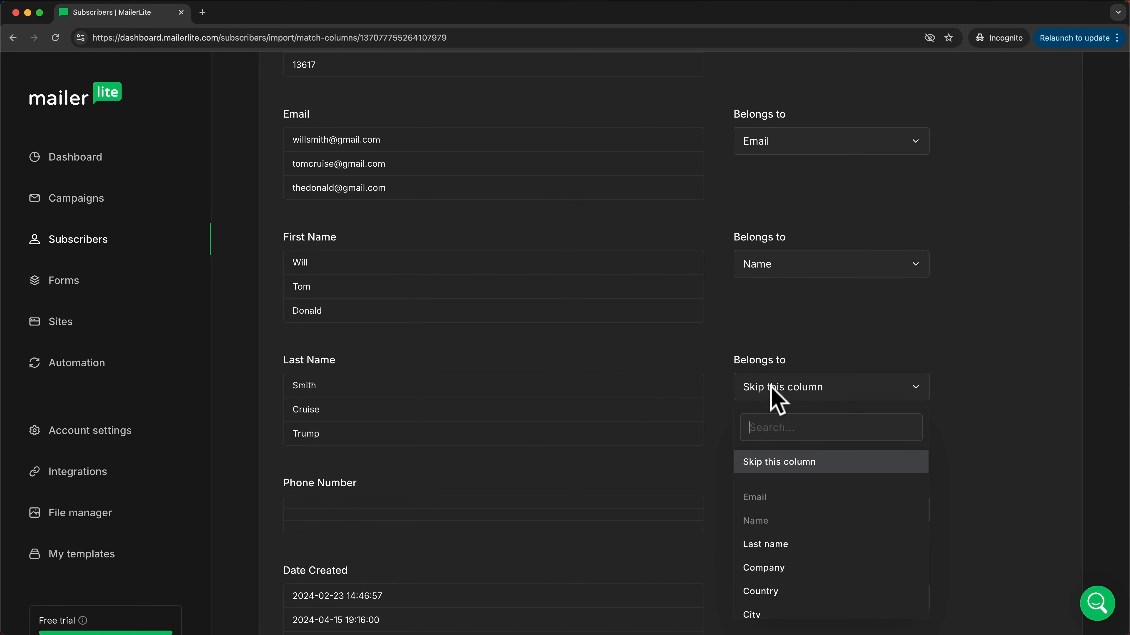
{"action": "left_click", "coordinate": [792, 546]}
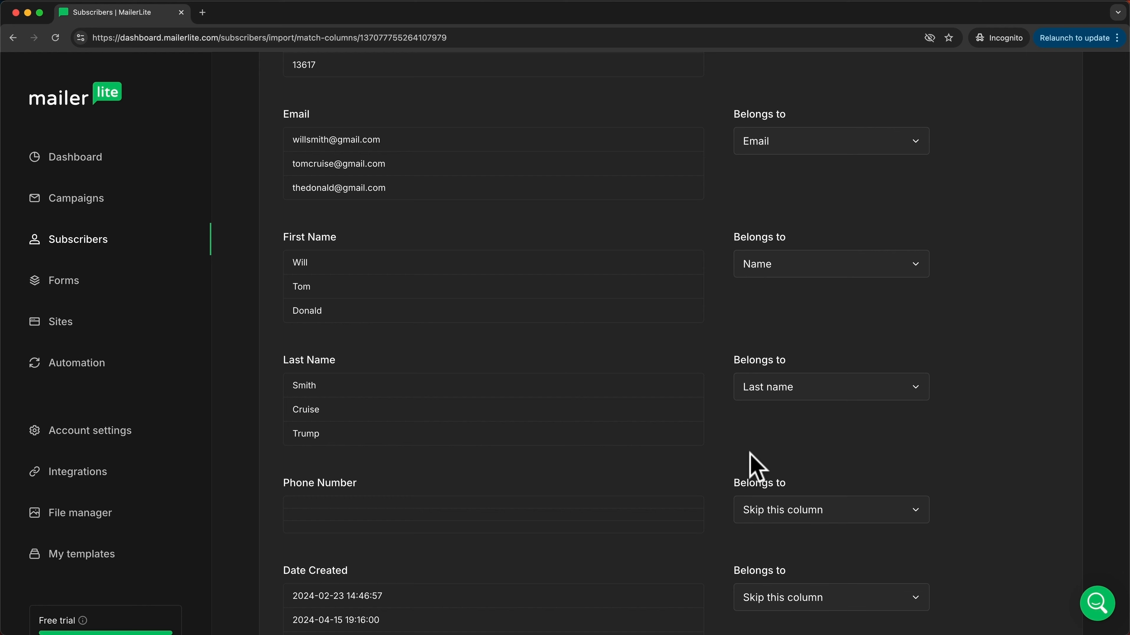
Step: Finish the import, adding 5 new subscribers to Youtube Subscribers
{"action": "scroll", "coordinate": [701, 443], "scroll_direction": "down", "scroll_amount": 2}
{"action": "scroll", "coordinate": [701, 442], "scroll_direction": "down", "scroll_amount": 3}
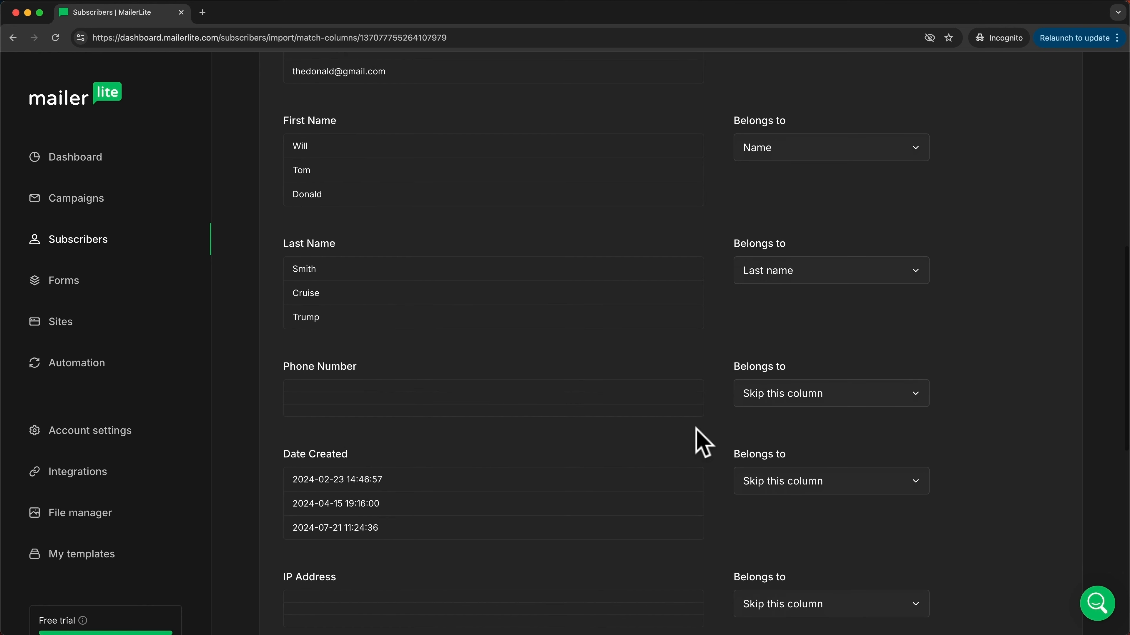
{"action": "scroll", "coordinate": [494, 376], "scroll_direction": "down", "scroll_amount": 3}
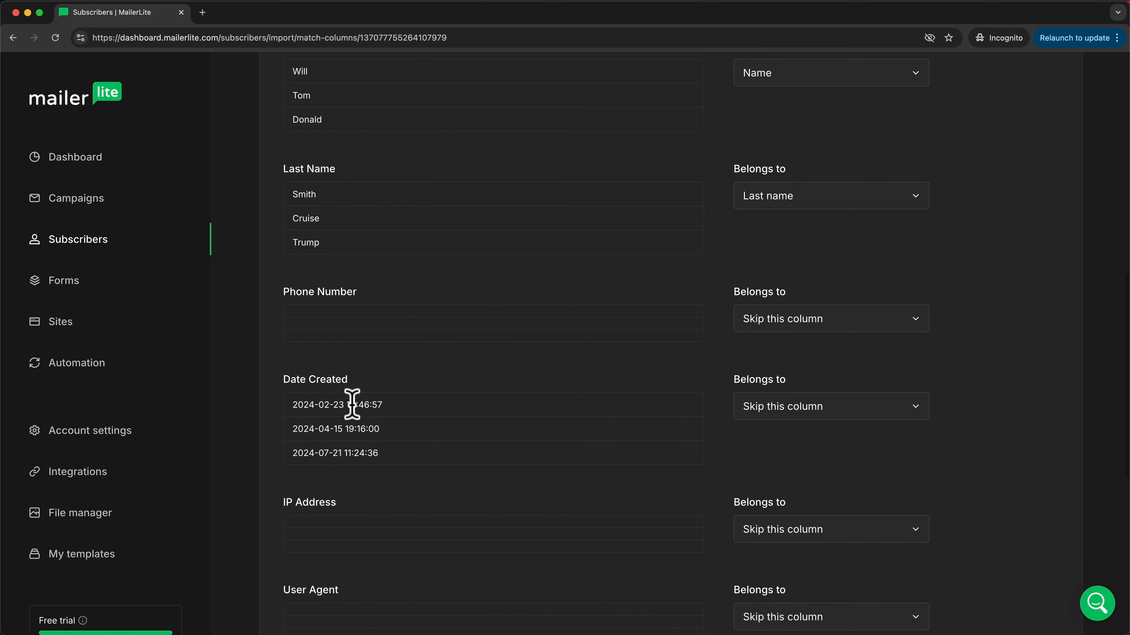
{"action": "scroll", "coordinate": [356, 403], "scroll_direction": "down", "scroll_amount": 3}
{"action": "scroll", "coordinate": [411, 436], "scroll_direction": "down", "scroll_amount": 5}
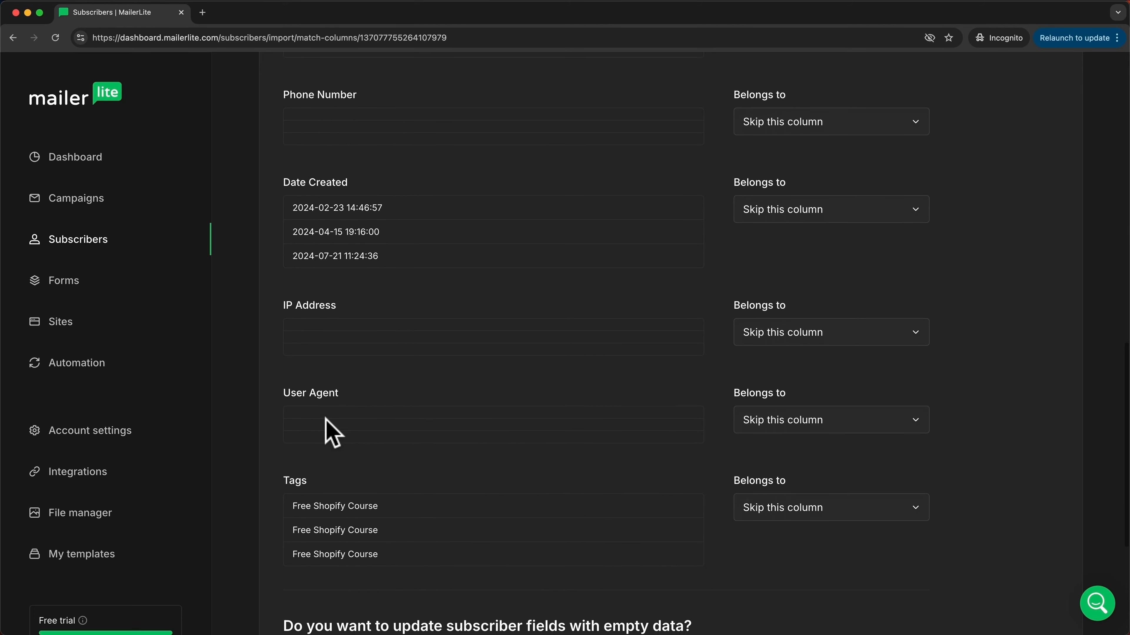
{"action": "scroll", "coordinate": [506, 447], "scroll_direction": "up", "scroll_amount": 5}
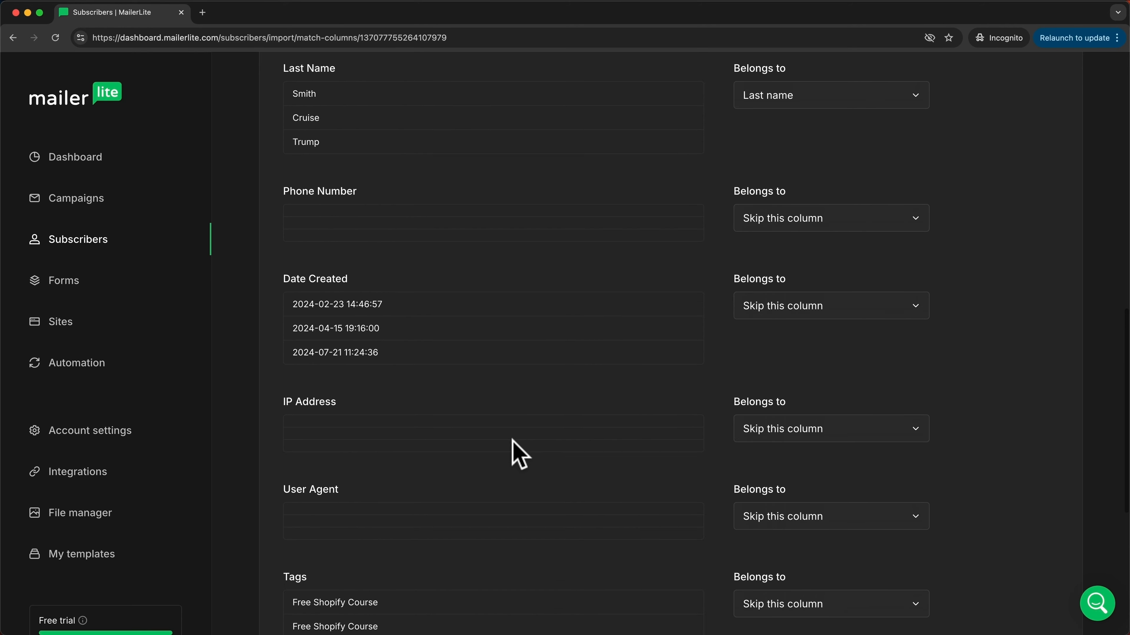
{"action": "scroll", "coordinate": [777, 181], "scroll_direction": "up", "scroll_amount": 2}
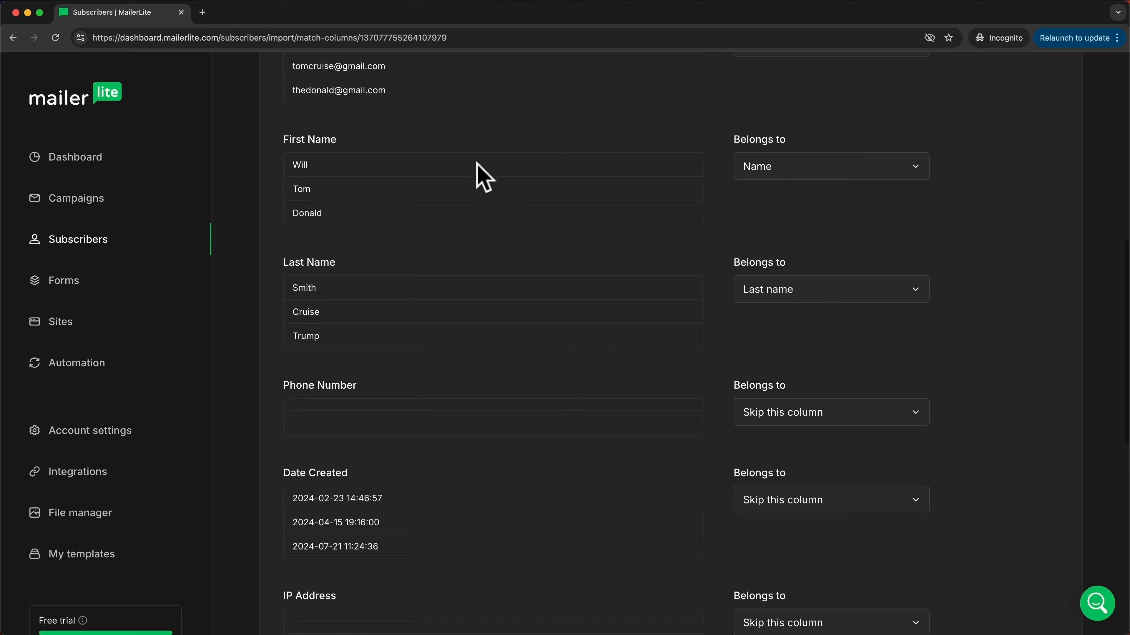
{"action": "scroll", "coordinate": [751, 323], "scroll_direction": "down", "scroll_amount": 1}
{"action": "scroll", "coordinate": [807, 308], "scroll_direction": "up", "scroll_amount": 7}
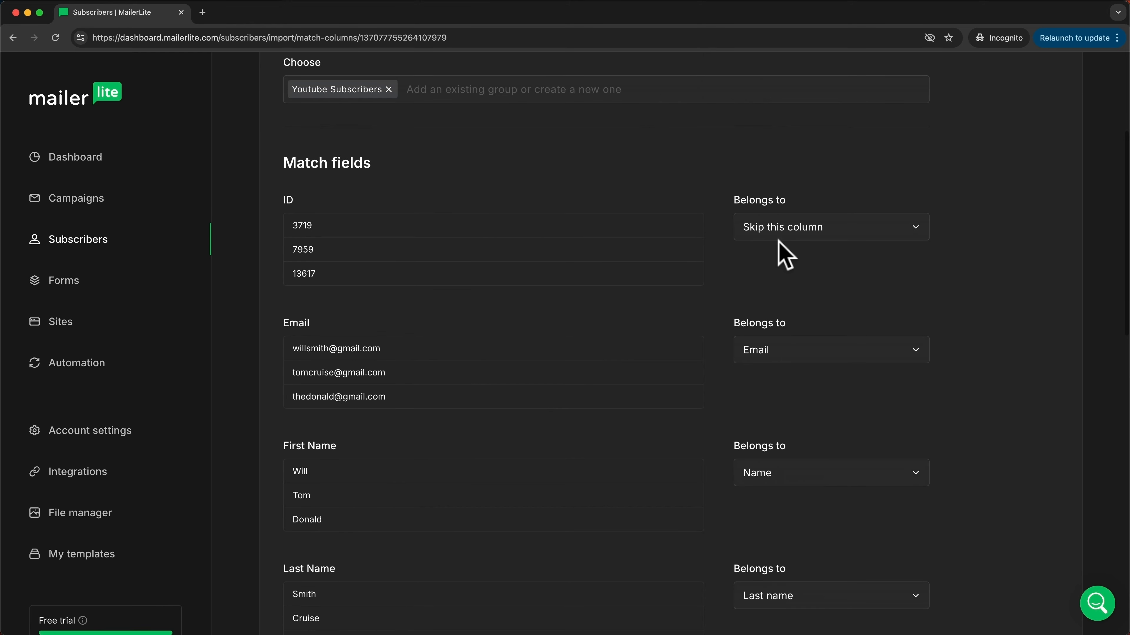
{"action": "scroll", "coordinate": [780, 258], "scroll_direction": "down", "scroll_amount": 2}
{"action": "scroll", "coordinate": [777, 270], "scroll_direction": "down", "scroll_amount": 4}
{"action": "scroll", "coordinate": [616, 454], "scroll_direction": "down", "scroll_amount": 7}
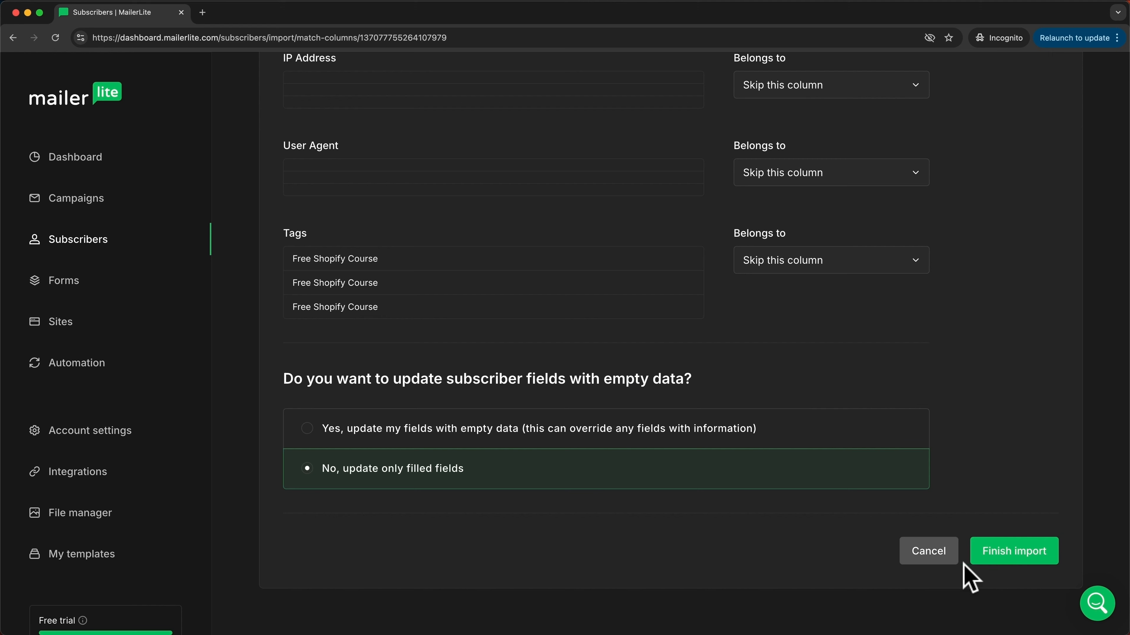
{"action": "left_click", "coordinate": [1003, 562]}
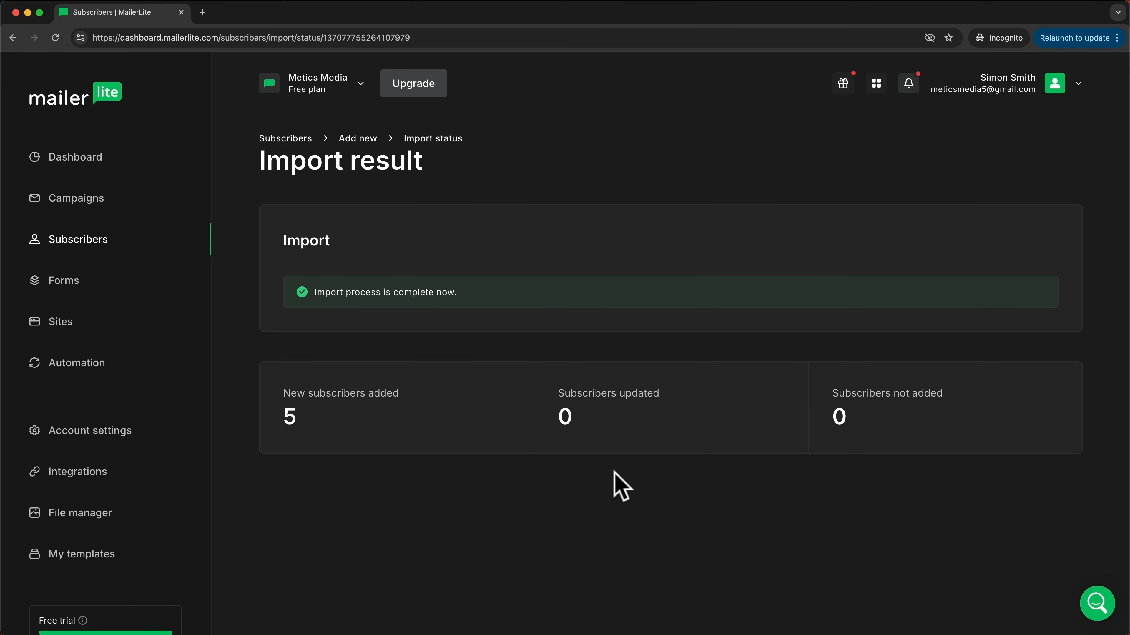
Step: Browse the full subscriber list, then view Groups showing Youtube Subscribers with 5 subscribers
{"action": "left_click", "coordinate": [103, 244]}
{"action": "scroll", "coordinate": [616, 418], "scroll_direction": "down", "scroll_amount": 3}
{"action": "scroll", "coordinate": [617, 422], "scroll_direction": "down", "scroll_amount": 2}
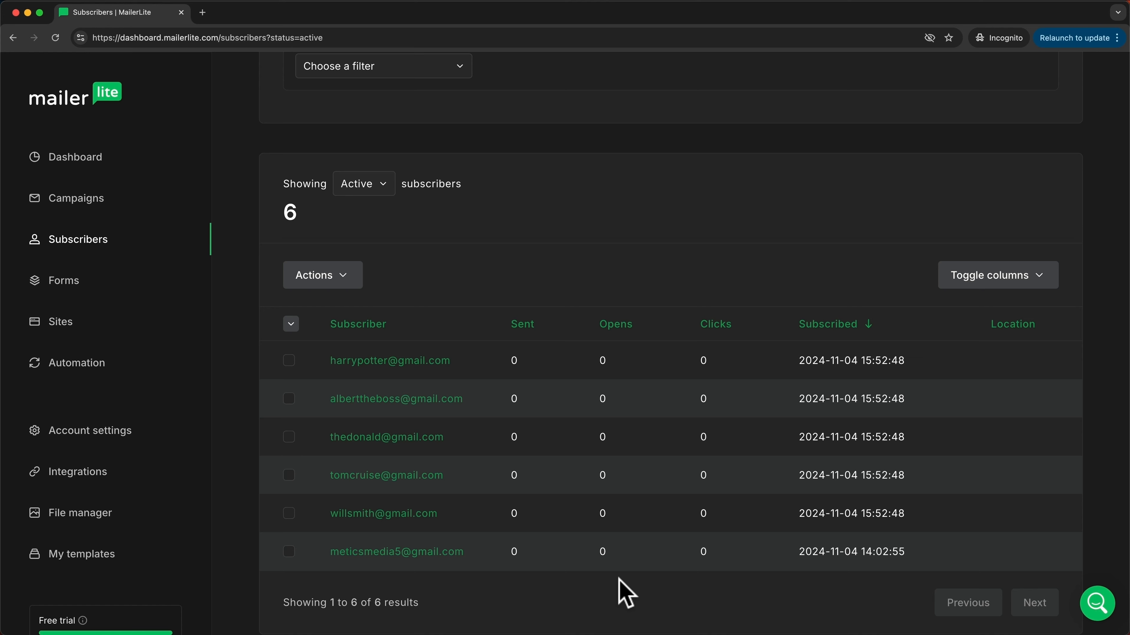
{"action": "scroll", "coordinate": [618, 579], "scroll_direction": "up", "scroll_amount": 5}
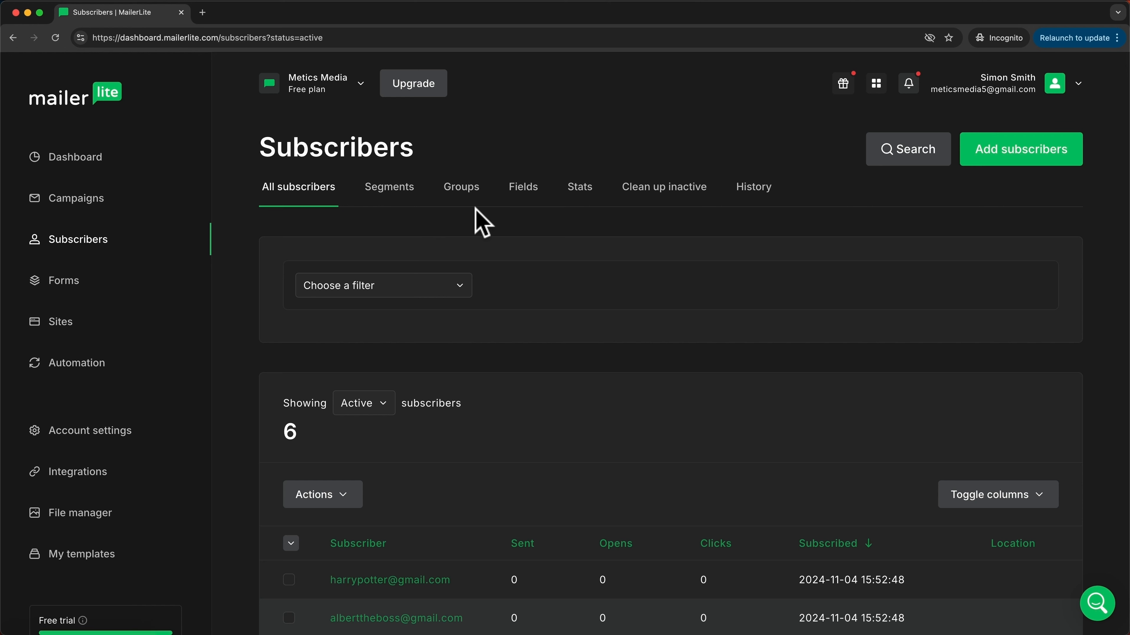
{"action": "left_click", "coordinate": [461, 187]}
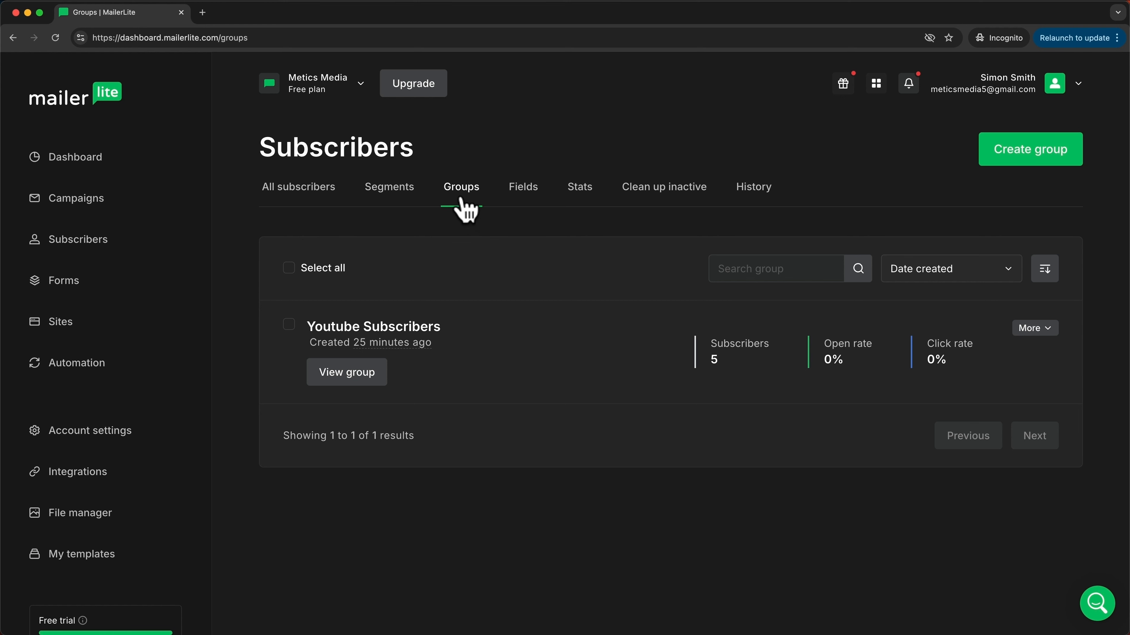
Step: Switch to the Segments view, which reports no segments yet
{"action": "left_click", "coordinate": [391, 196]}
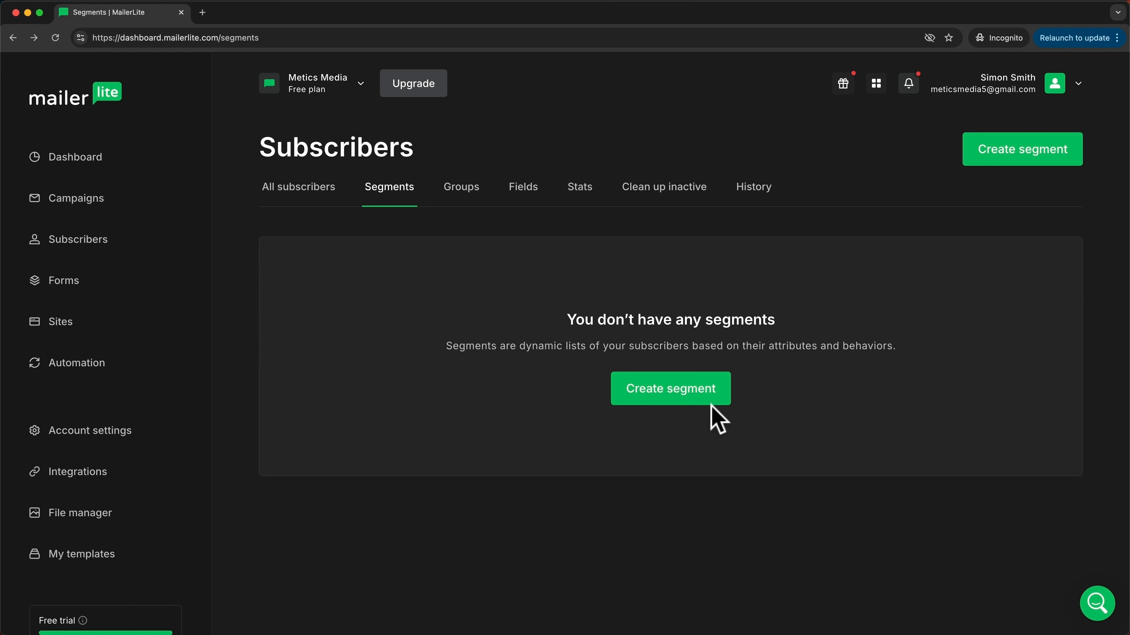
Step: Create a new segment named 'Youtube Subscribers (US)'
{"action": "left_click", "coordinate": [662, 403]}
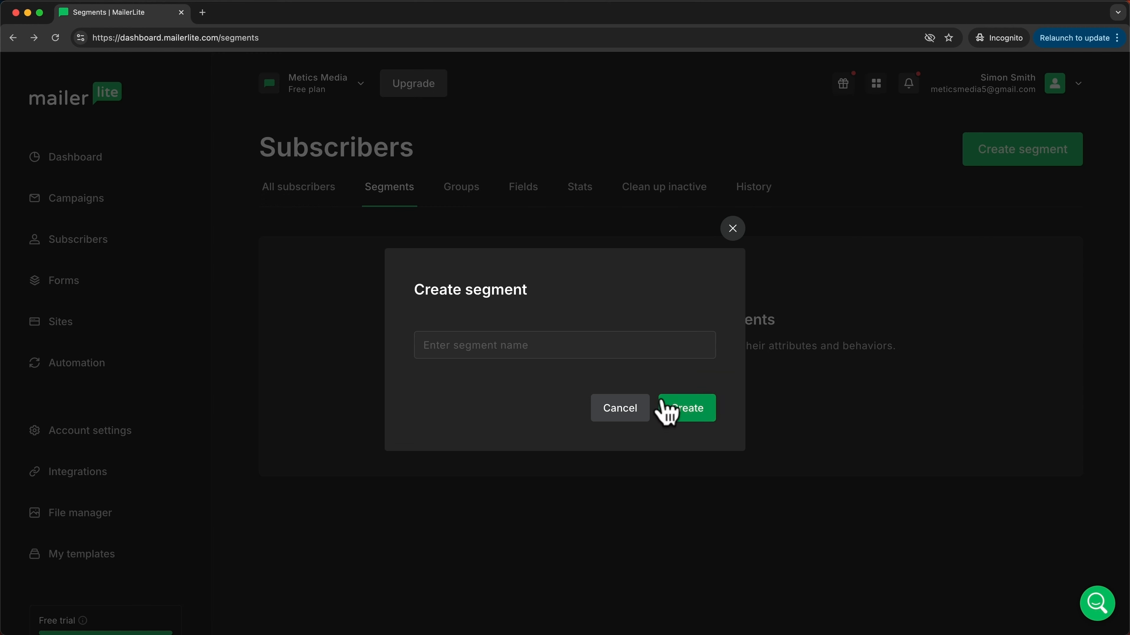
{"action": "left_click", "coordinate": [494, 349]}
{"action": "type", "text": "Youtube Subscriber (US)"}
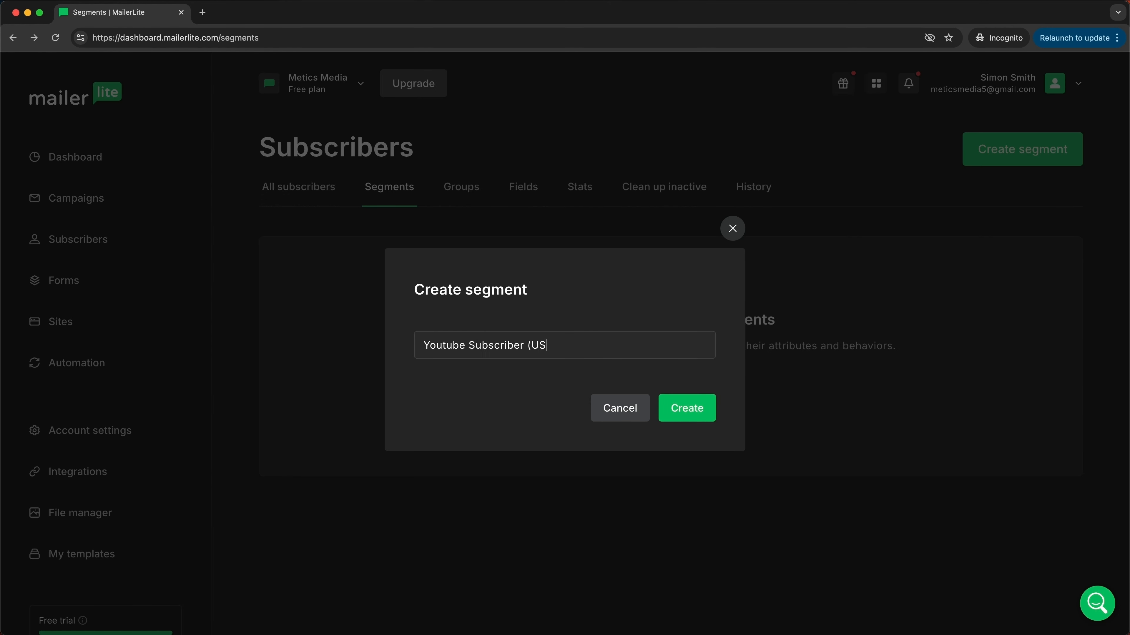
{"action": "left_click", "coordinate": [524, 350]}
{"action": "type", "text": "s"}
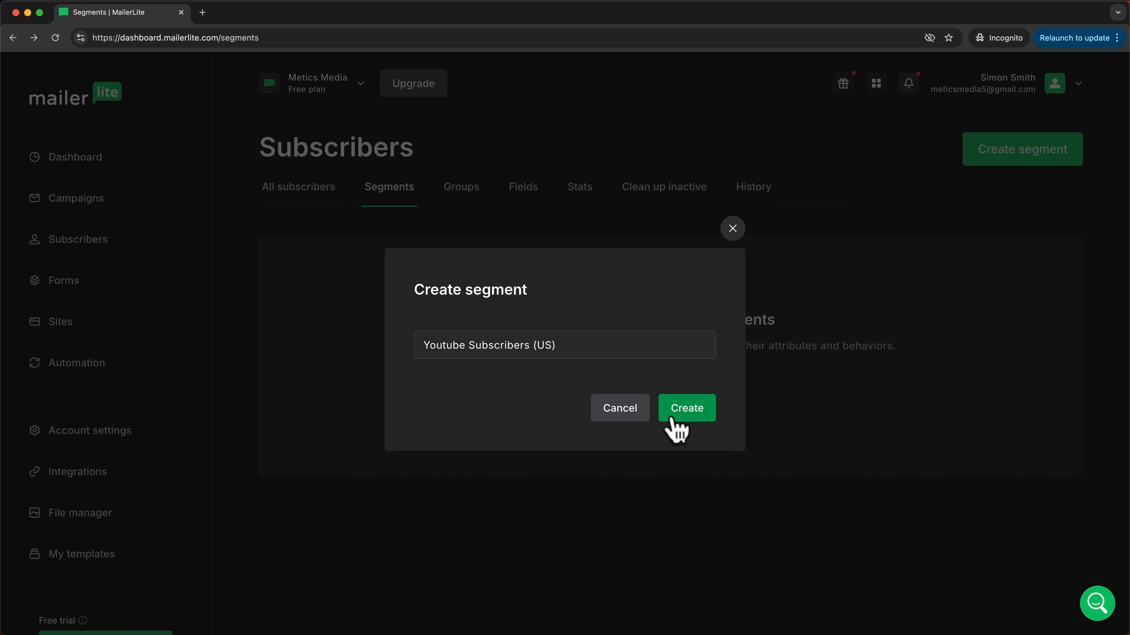
{"action": "left_click", "coordinate": [676, 425]}
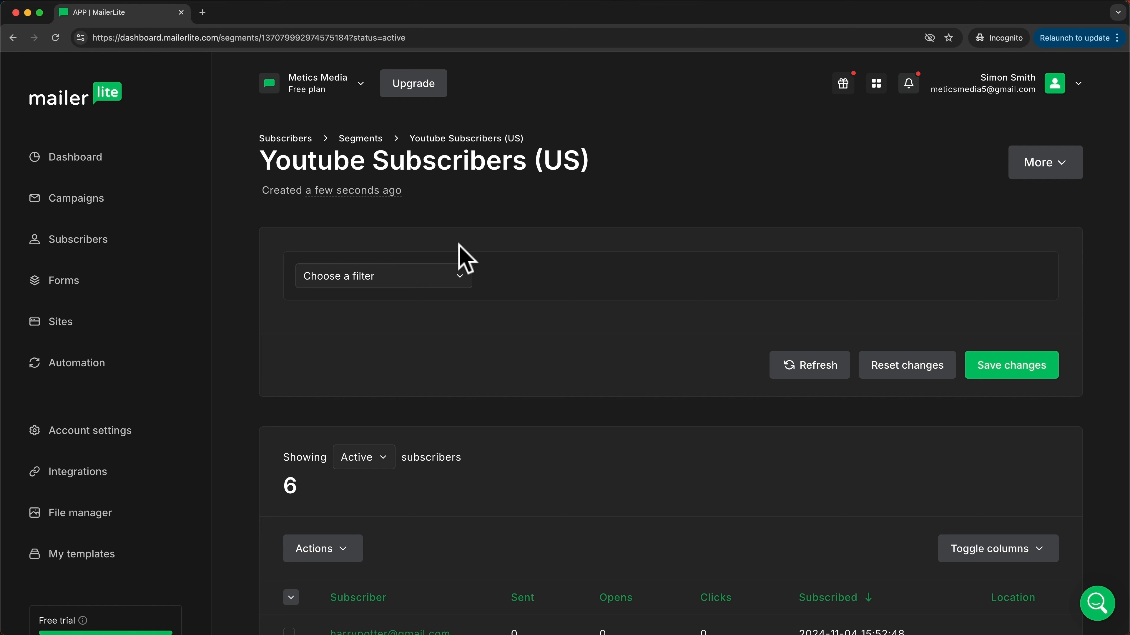
Step: Add a segment condition requiring membership in the Youtube Subscribers group
{"action": "left_click", "coordinate": [458, 276]}
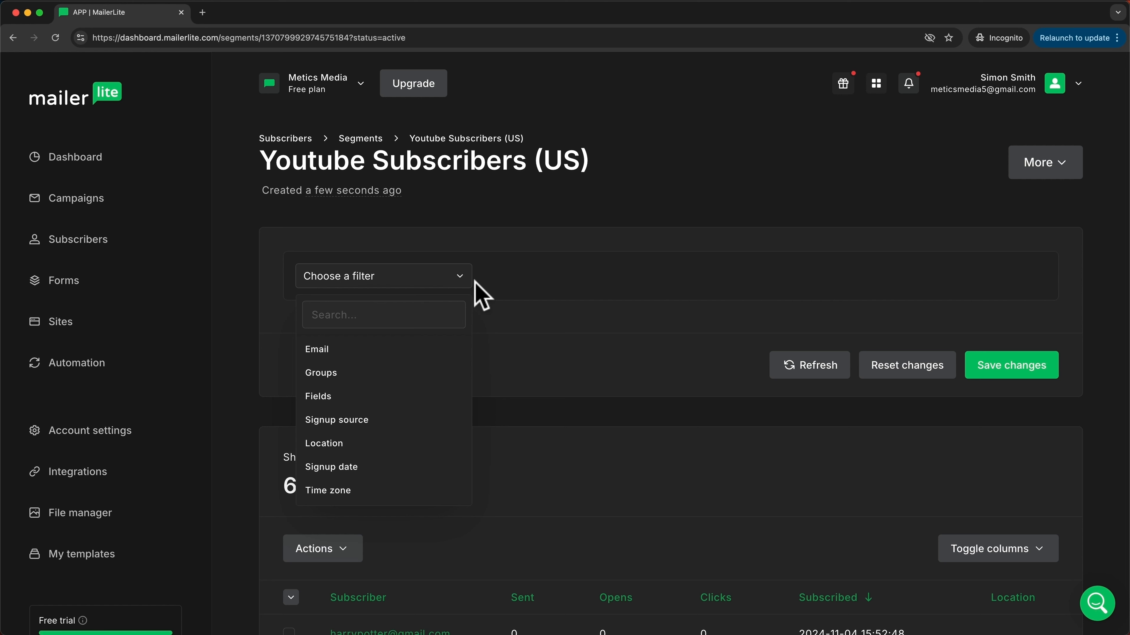
{"action": "left_click", "coordinate": [359, 374]}
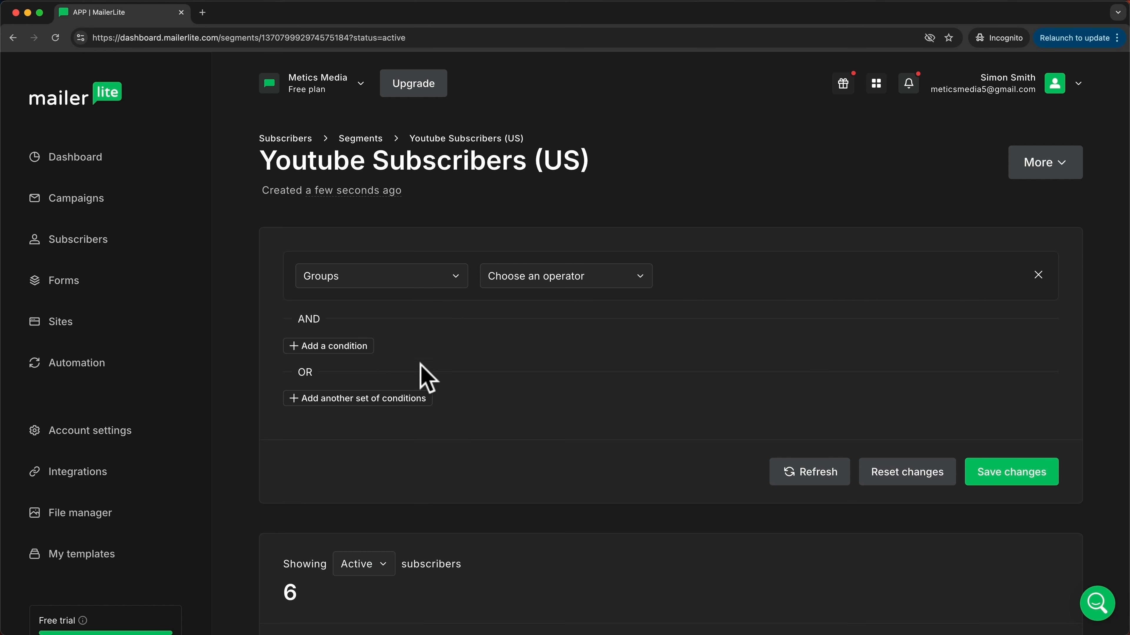
{"action": "left_click", "coordinate": [564, 281]}
{"action": "left_click", "coordinate": [555, 311]}
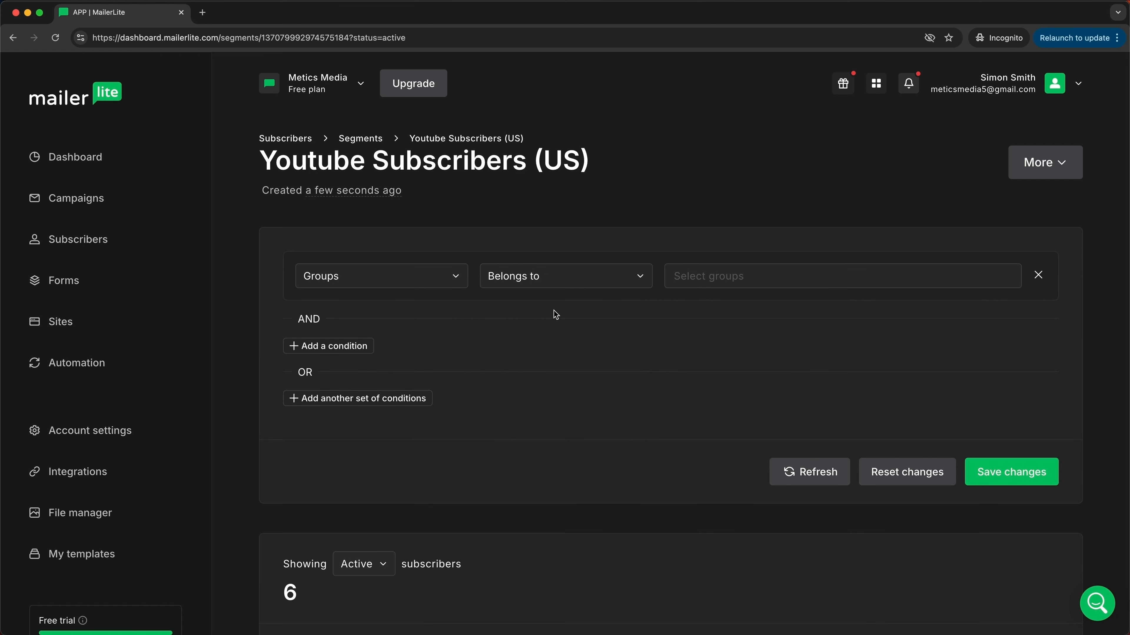
{"action": "left_click", "coordinate": [704, 277]}
{"action": "left_click", "coordinate": [679, 304]}
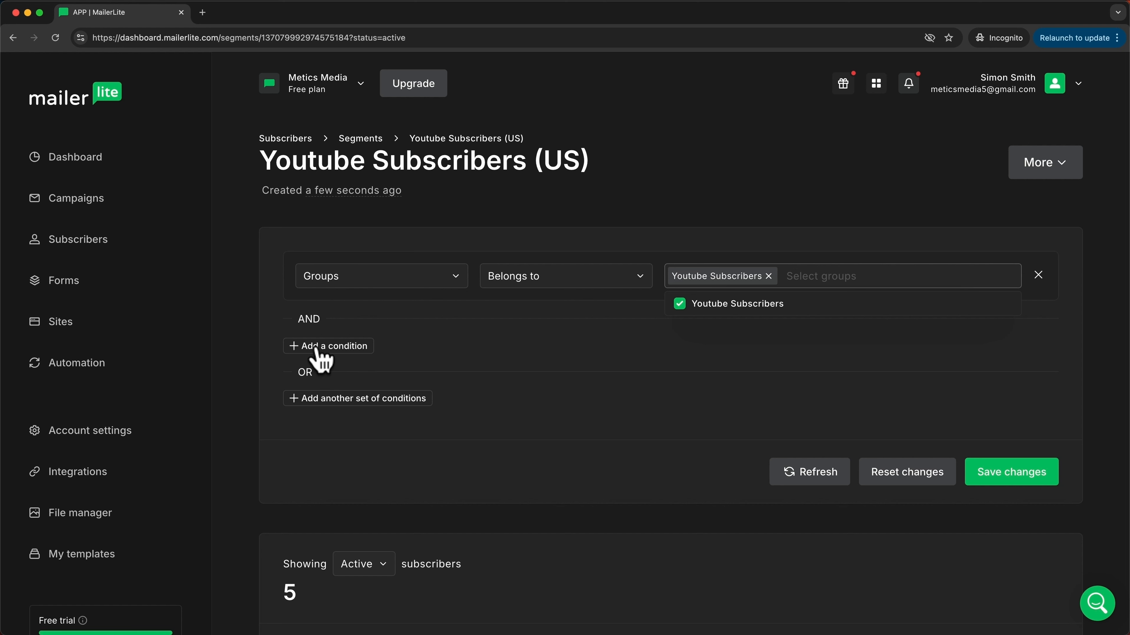
Step: Add a second condition: Location Is United States of America
{"action": "left_click", "coordinate": [335, 347]}
{"action": "left_click", "coordinate": [379, 341]}
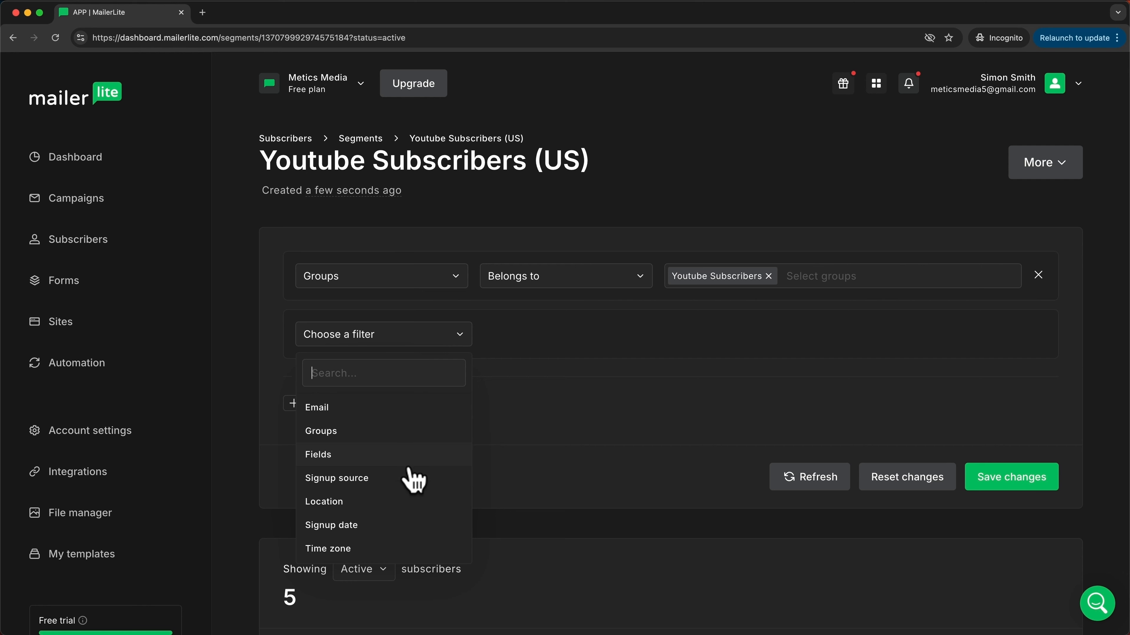
{"action": "left_click", "coordinate": [368, 502]}
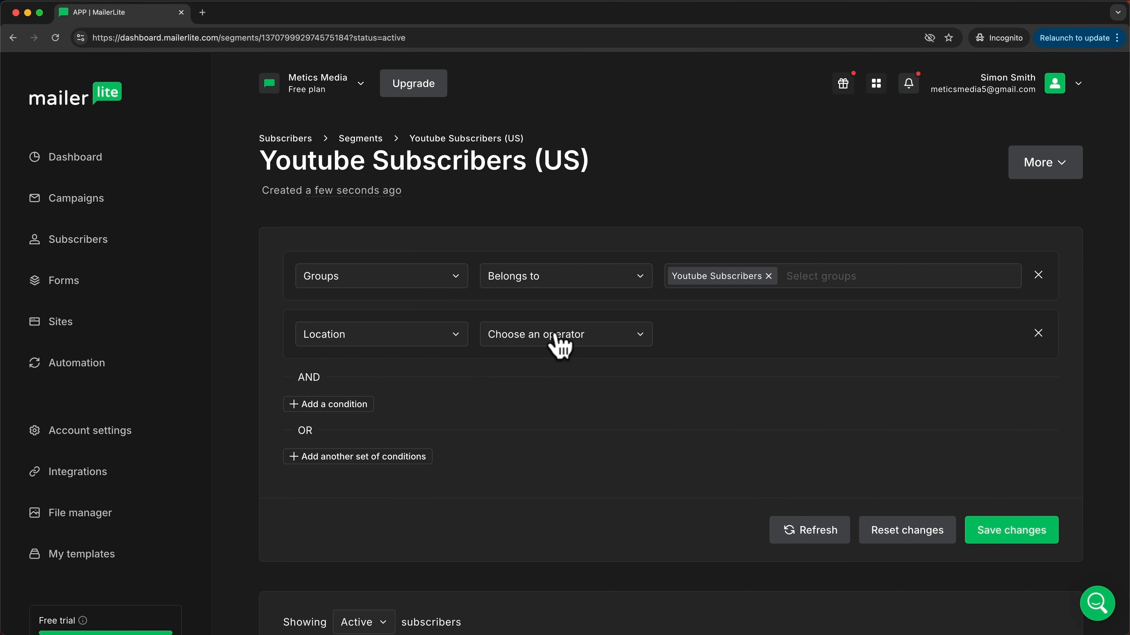
{"action": "left_click", "coordinate": [558, 342]}
{"action": "left_click", "coordinate": [565, 367]}
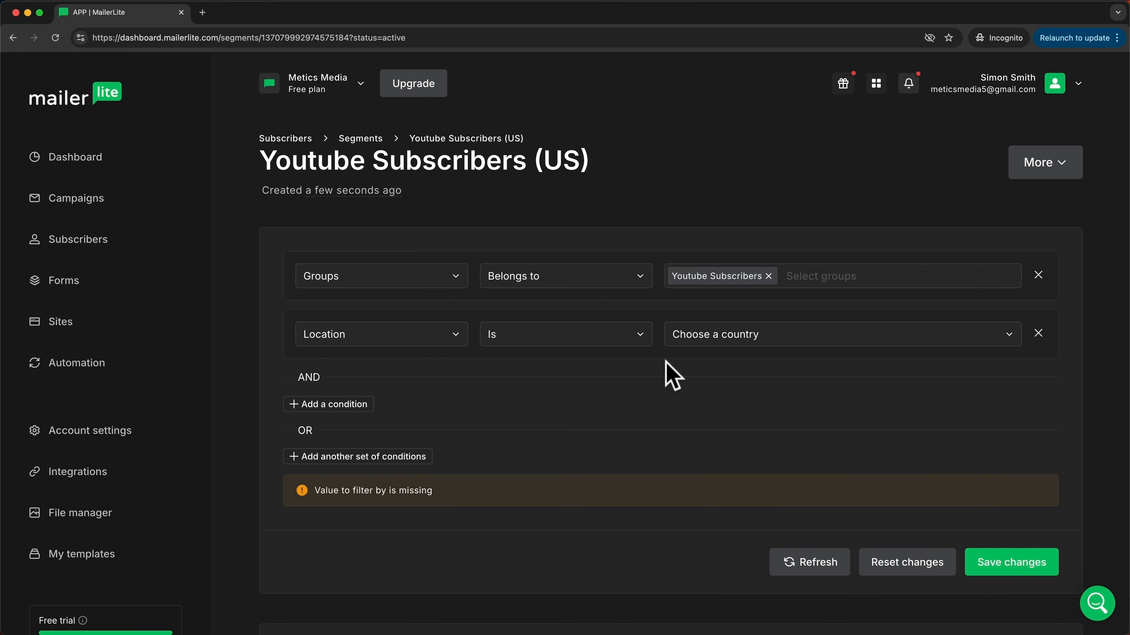
{"action": "left_click", "coordinate": [717, 340]}
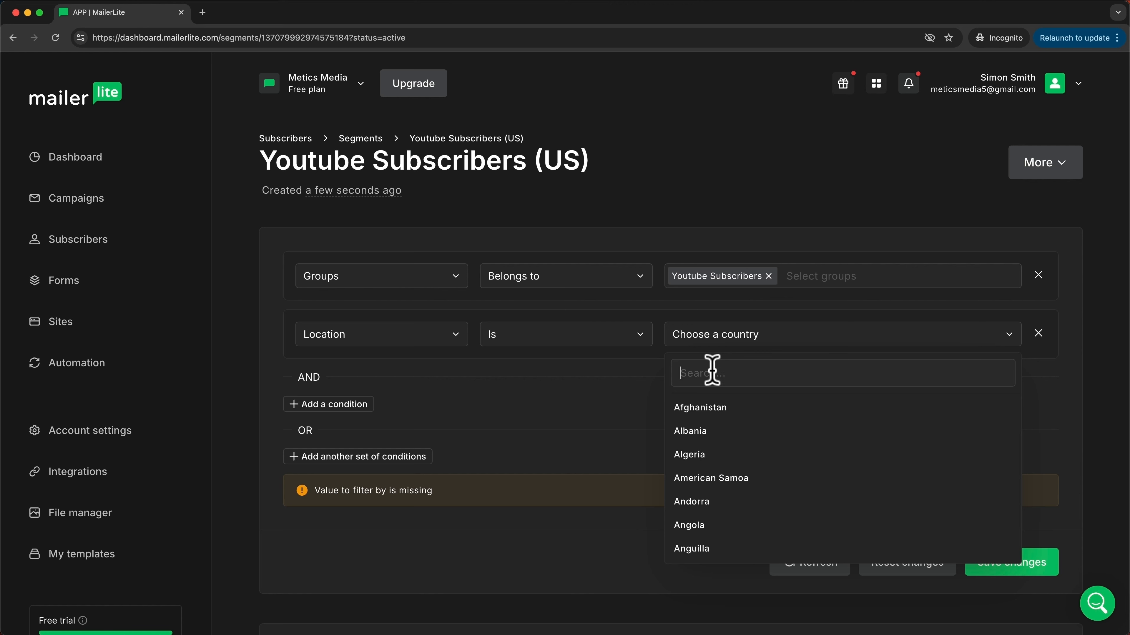
{"action": "type", "text": "united s"}
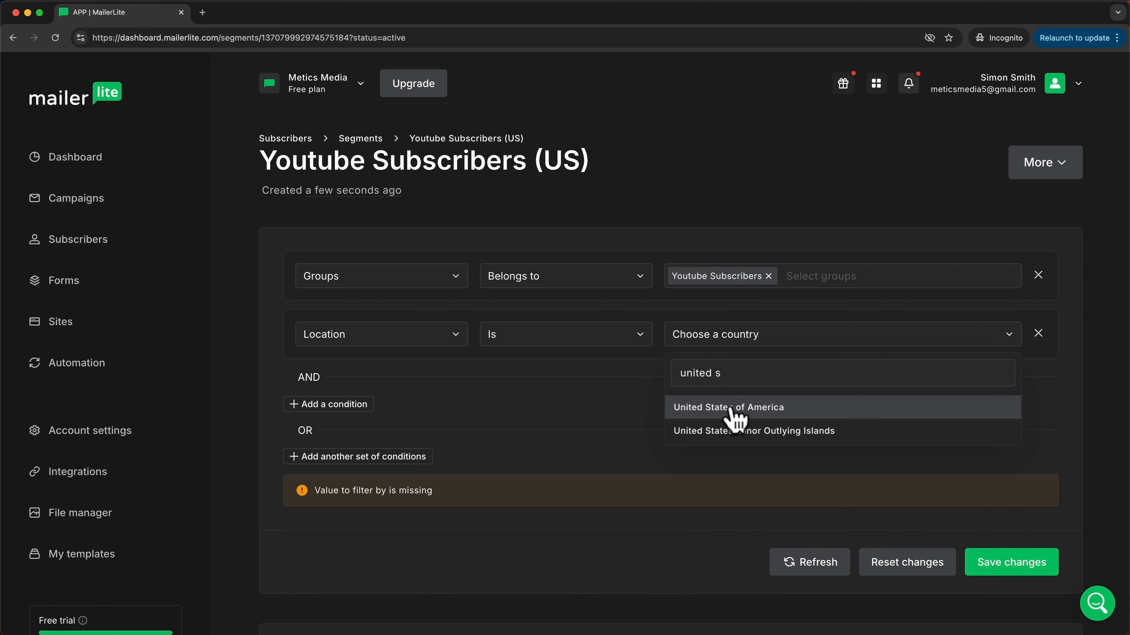
{"action": "left_click", "coordinate": [731, 408]}
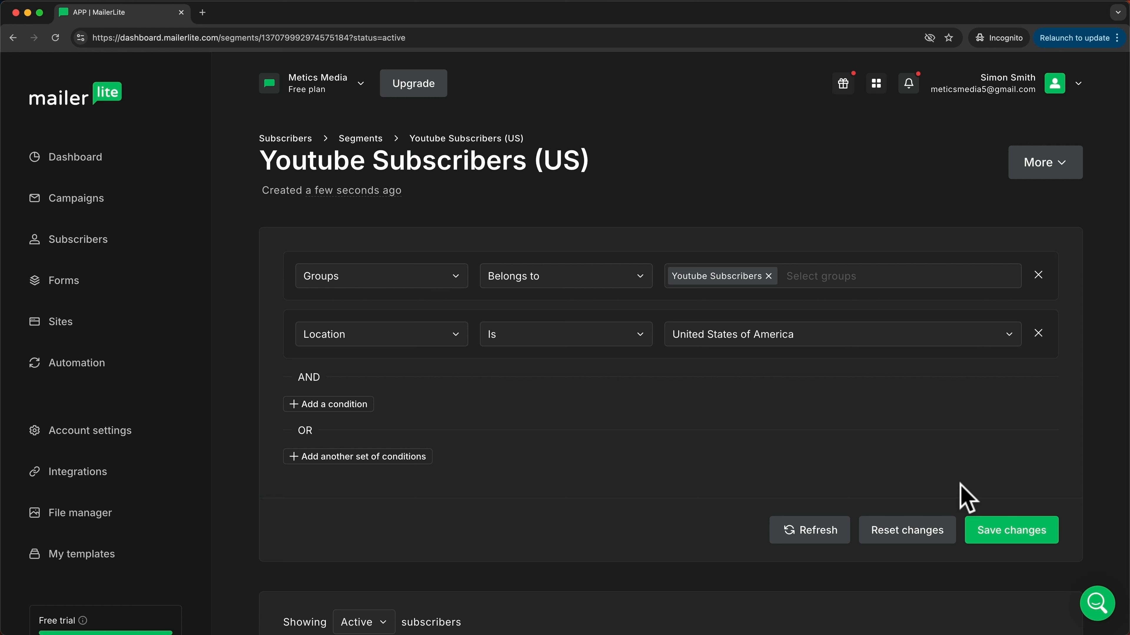
Step: Save the segment changes and return to the Dashboard
{"action": "left_click", "coordinate": [986, 531]}
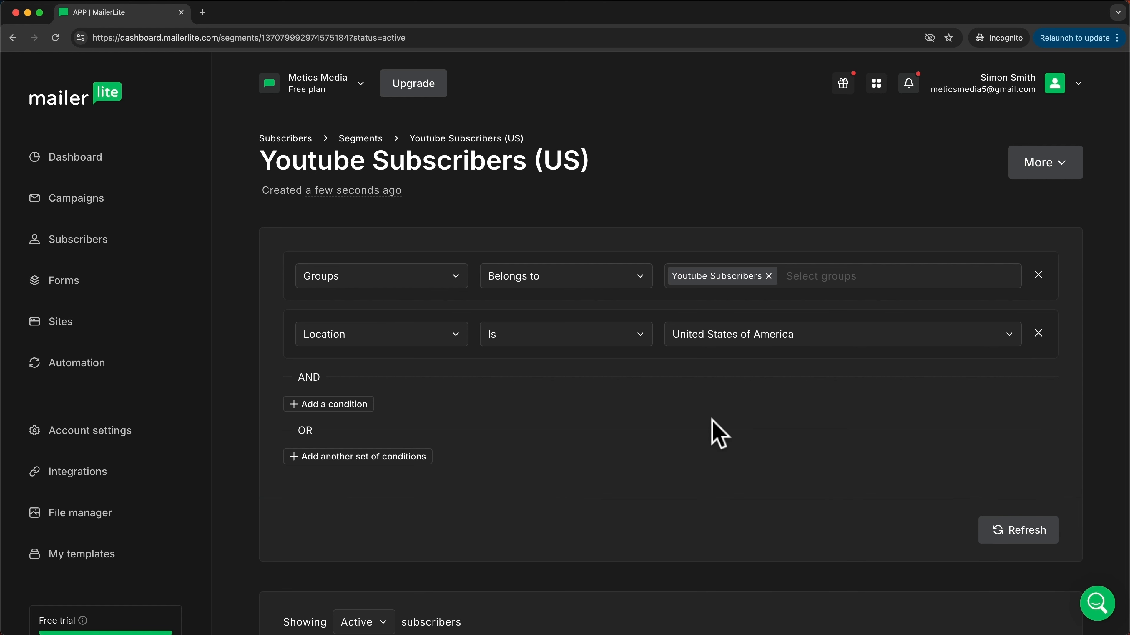
{"action": "scroll", "coordinate": [719, 434], "scroll_direction": "down", "scroll_amount": 2}
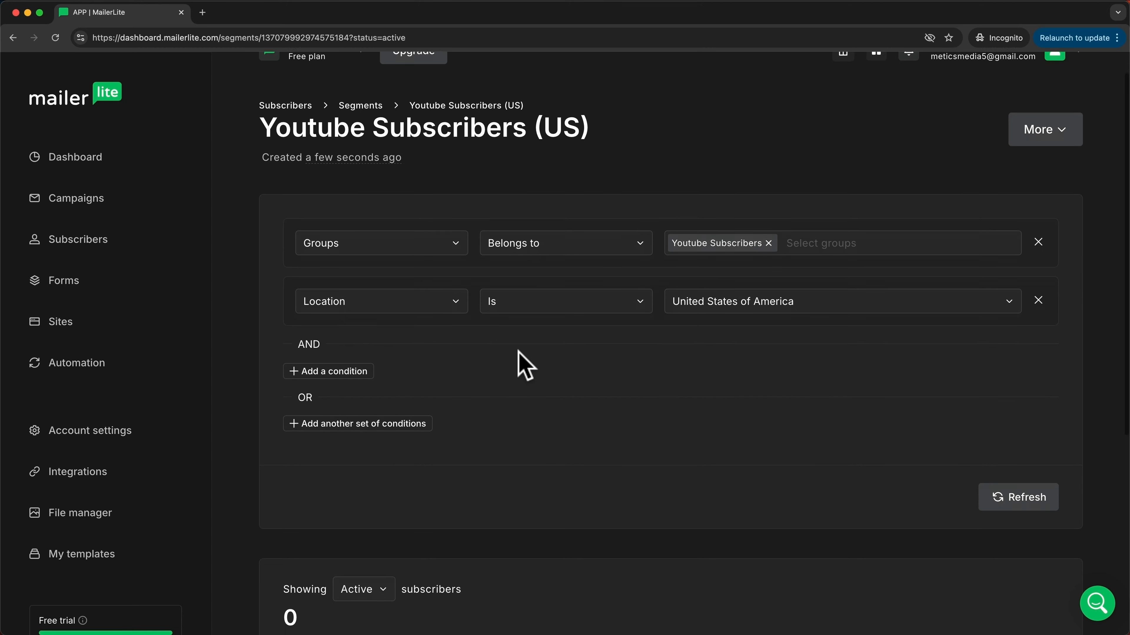
{"action": "scroll", "coordinate": [518, 352], "scroll_direction": "down", "scroll_amount": 7}
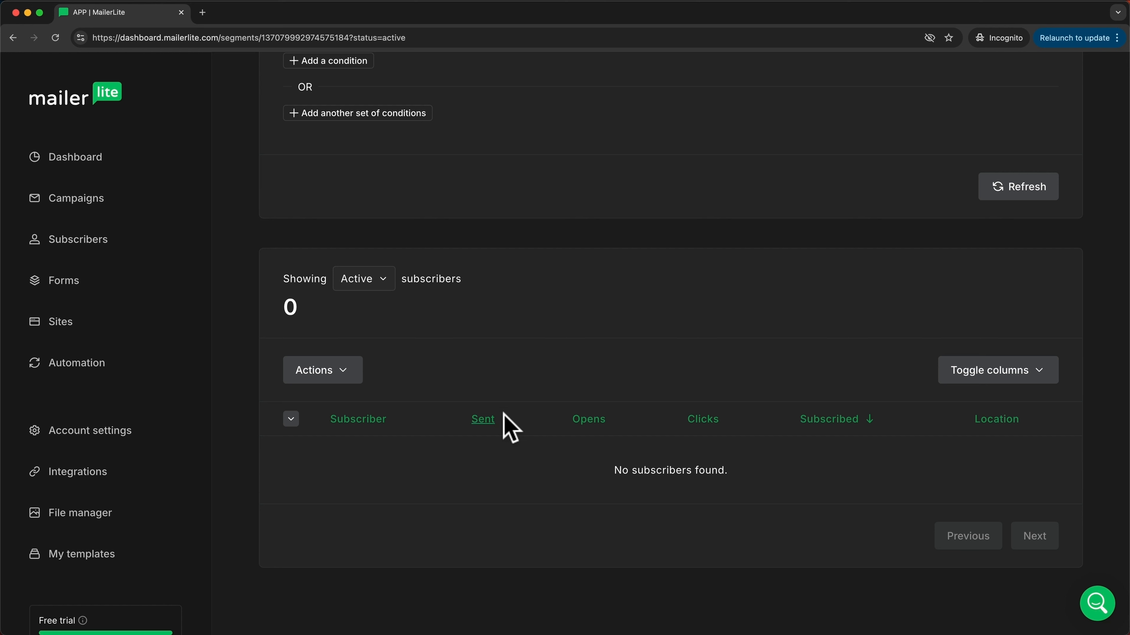
{"action": "left_click", "coordinate": [103, 174]}
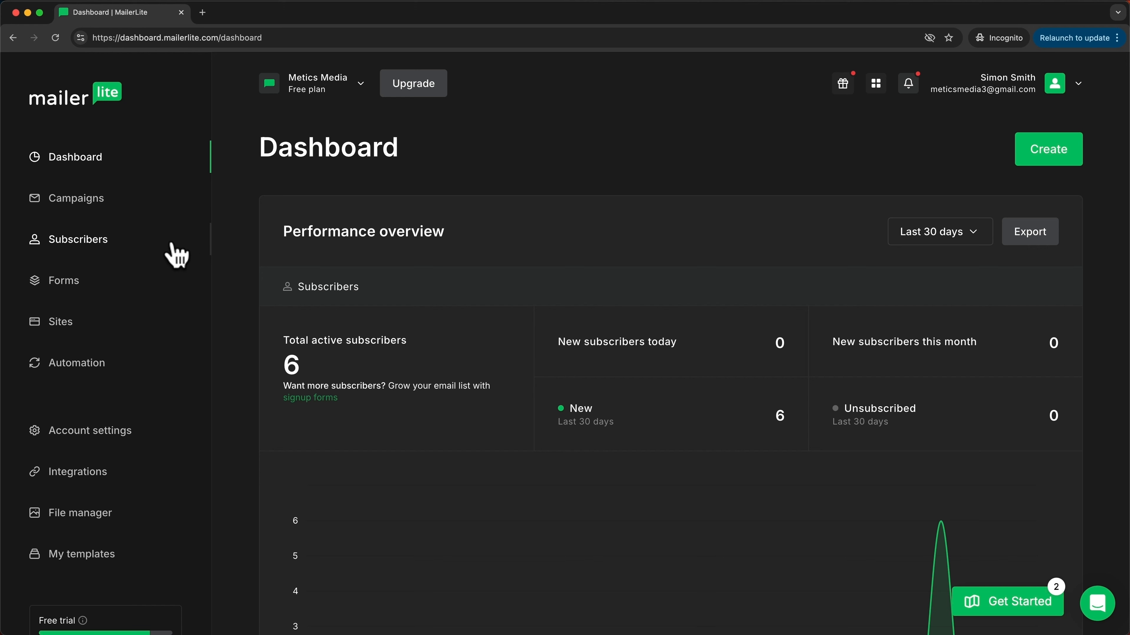
Step: Start creating a new Regular email campaign from the Campaigns page
{"action": "left_click", "coordinate": [91, 216]}
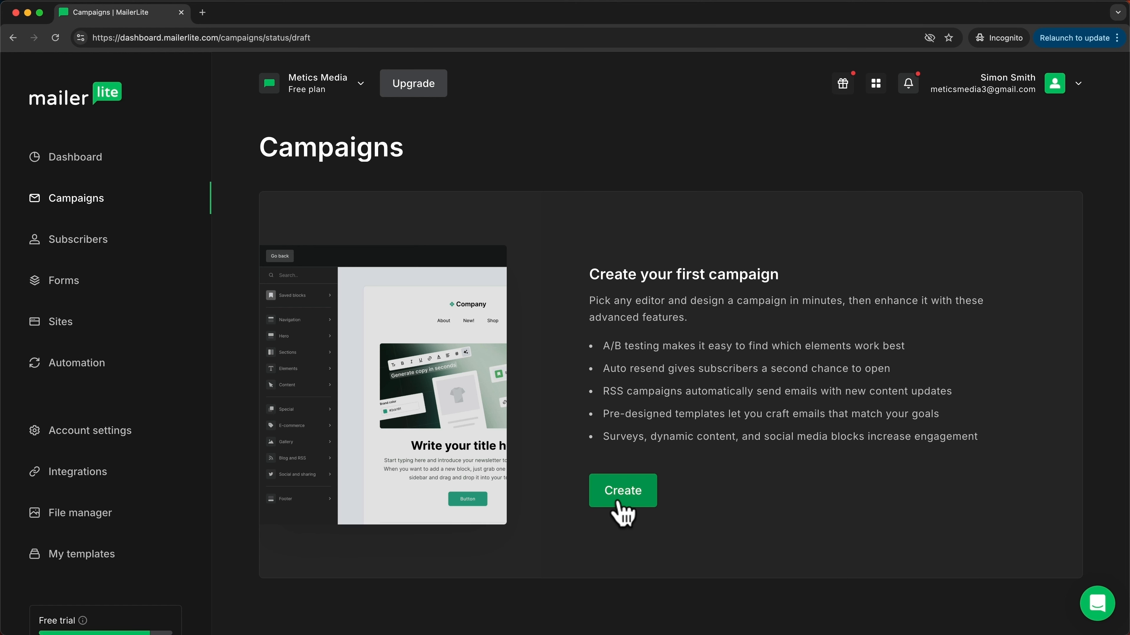
{"action": "left_click", "coordinate": [623, 494]}
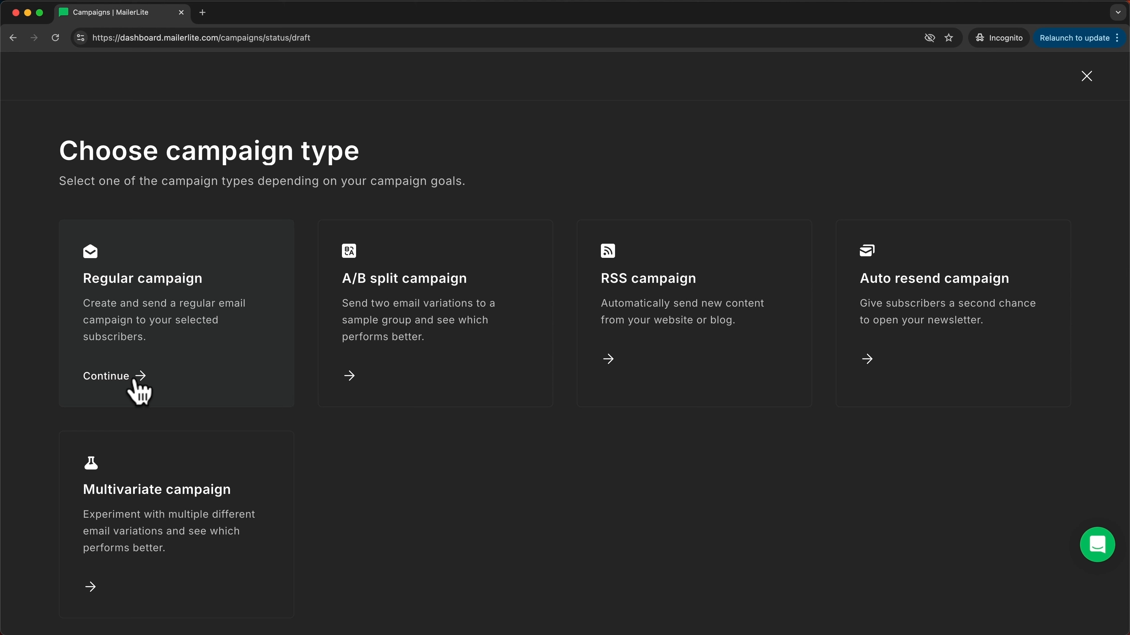
{"action": "left_click", "coordinate": [139, 391]}
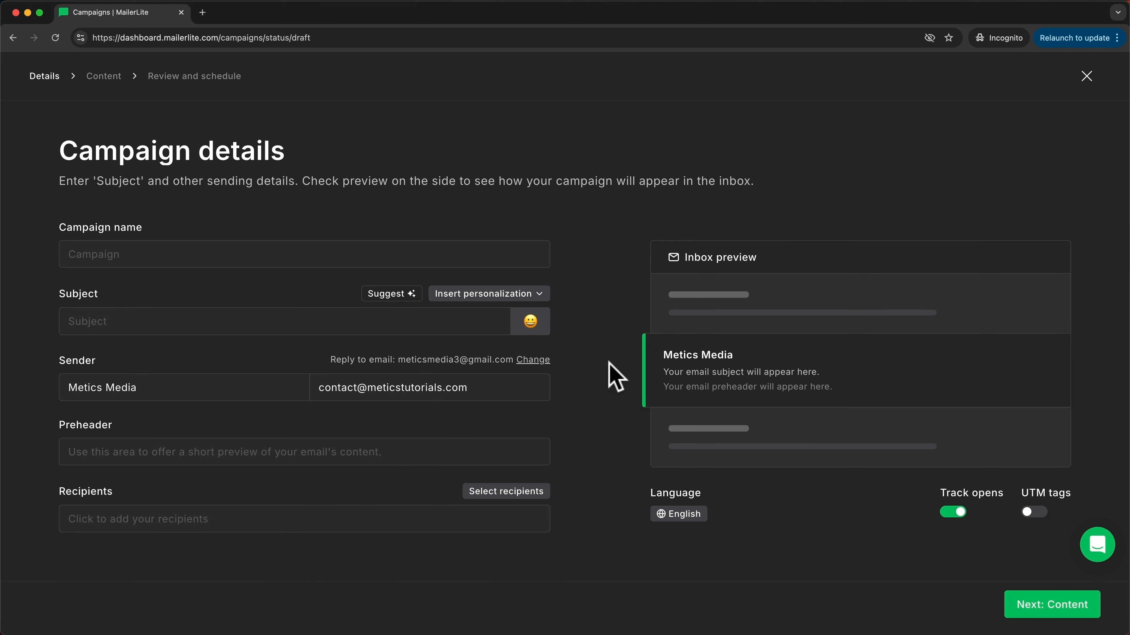
Step: Name the campaign 'Newsletter #1' with subject 'How I doubled my Youtube Views using this simple Hack' plus rocket emoji
{"action": "left_click", "coordinate": [133, 254]}
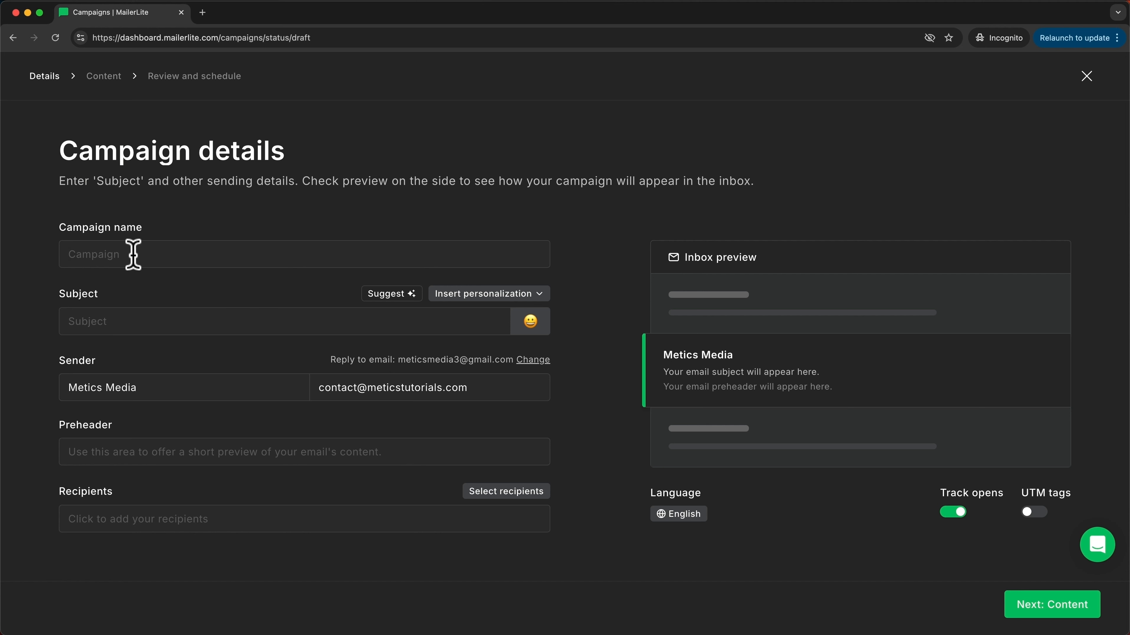
{"action": "type", "text": "Newsletter #1"}
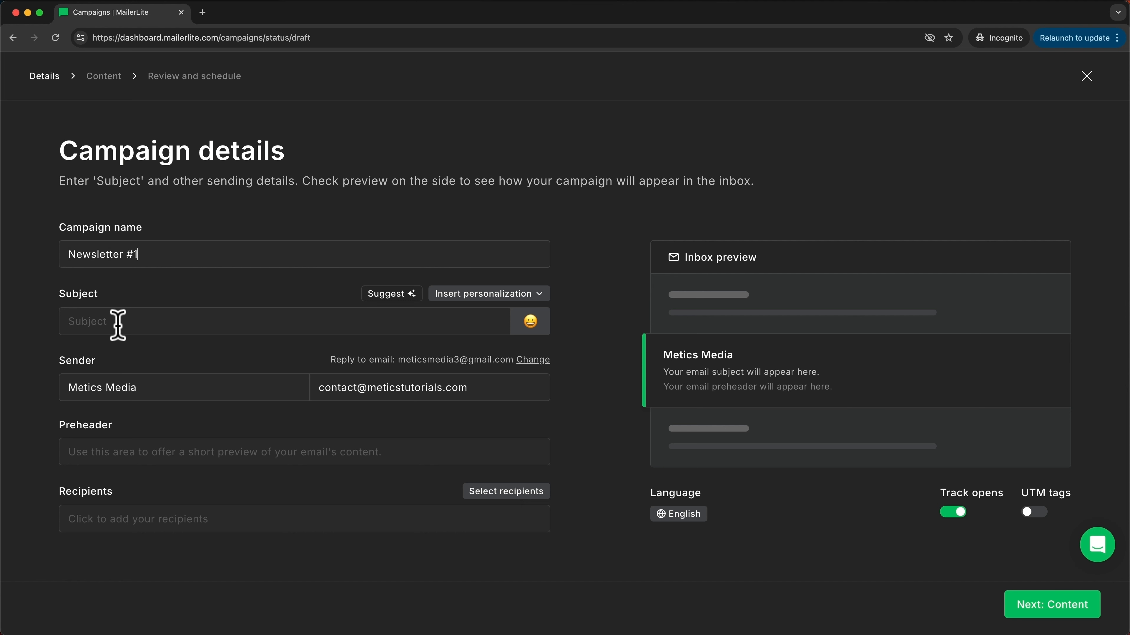
{"action": "left_click", "coordinate": [118, 322]}
{"action": "type", "text": "How I doubled my Youtube Views using this simple Hack"}
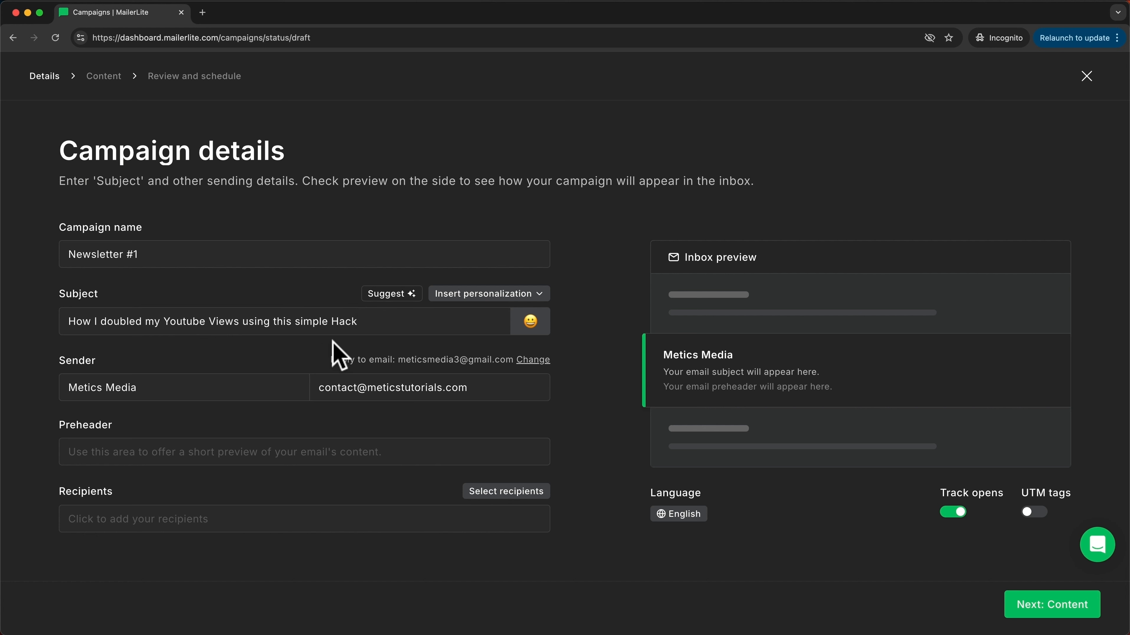
{"action": "left_click", "coordinate": [529, 327]}
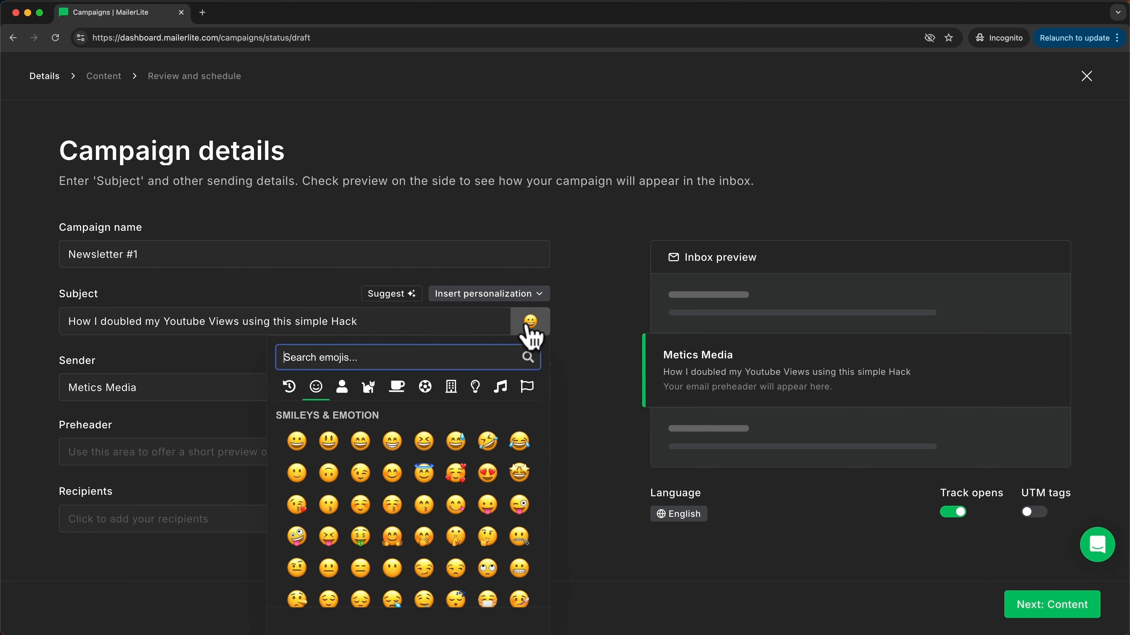
{"action": "type", "text": "rocket"}
{"action": "left_click", "coordinate": [296, 391]}
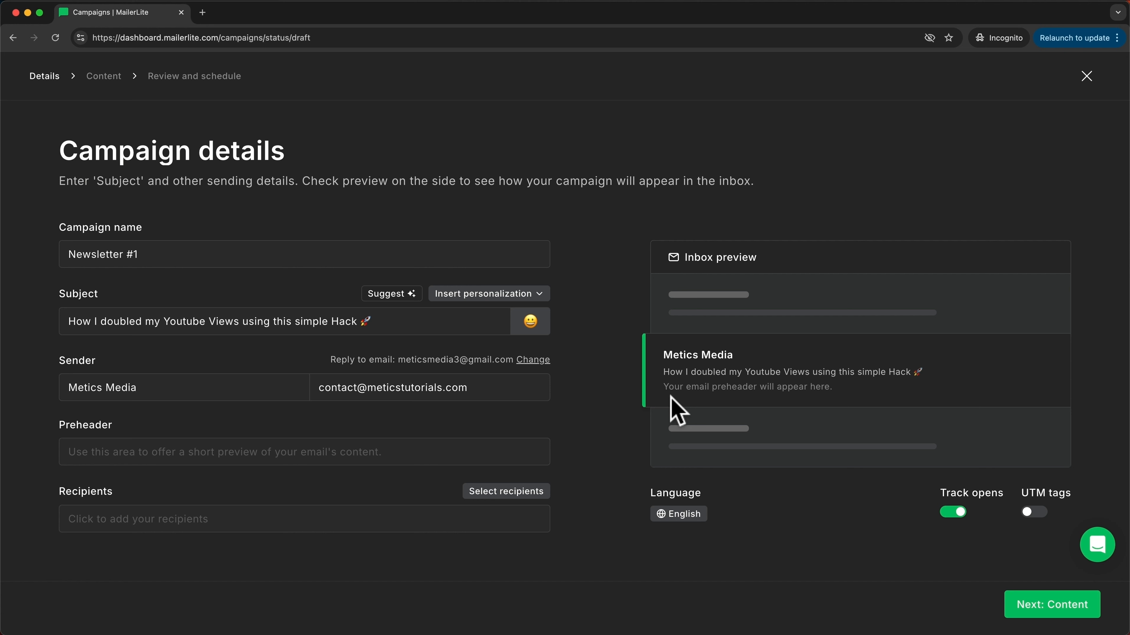
Step: Keep the default sender name and email, add preheader 'Step 1: Open up your youtube', then choose recipients
{"action": "left_click_drag", "start_coordinate": [156, 388], "coordinate": [67, 387]}
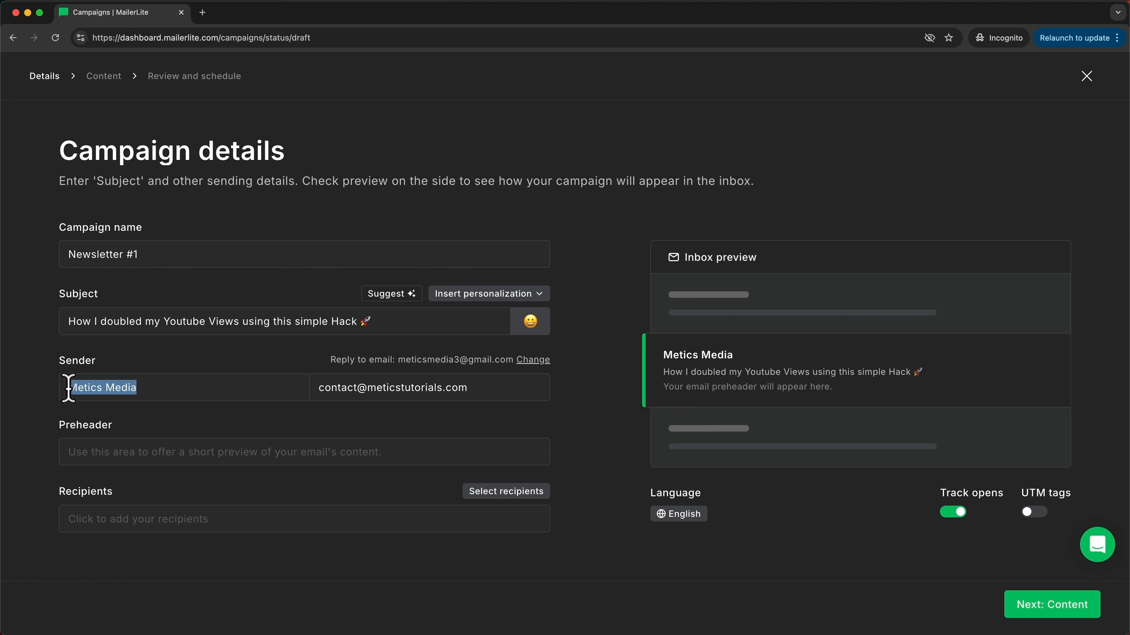
{"action": "left_click", "coordinate": [351, 411]}
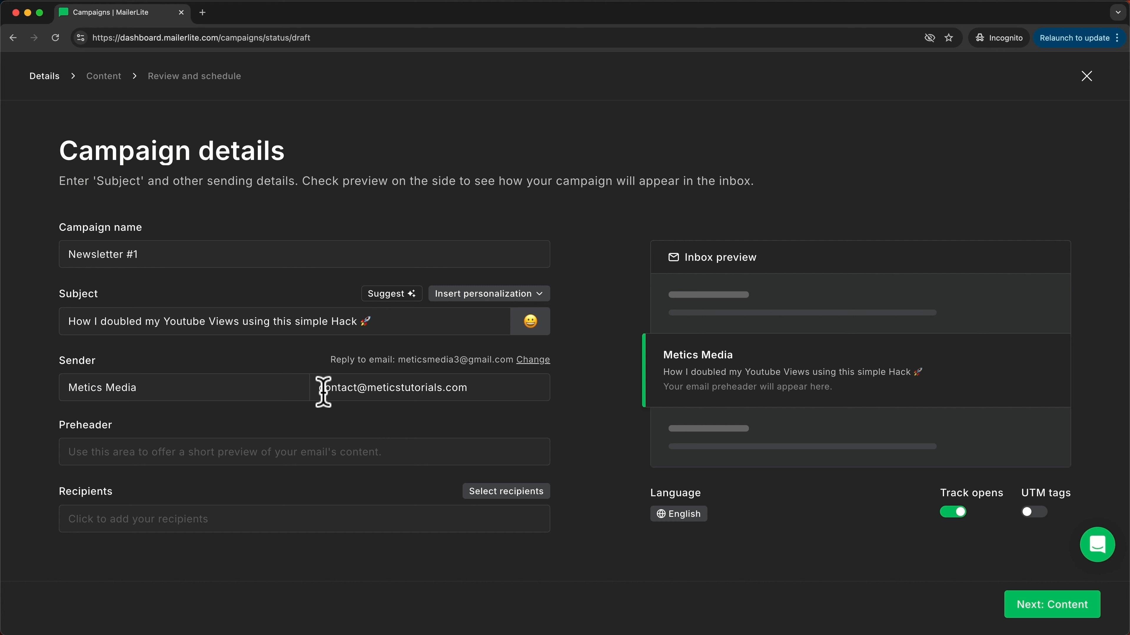
{"action": "left_click_drag", "start_coordinate": [322, 389], "coordinate": [481, 389]}
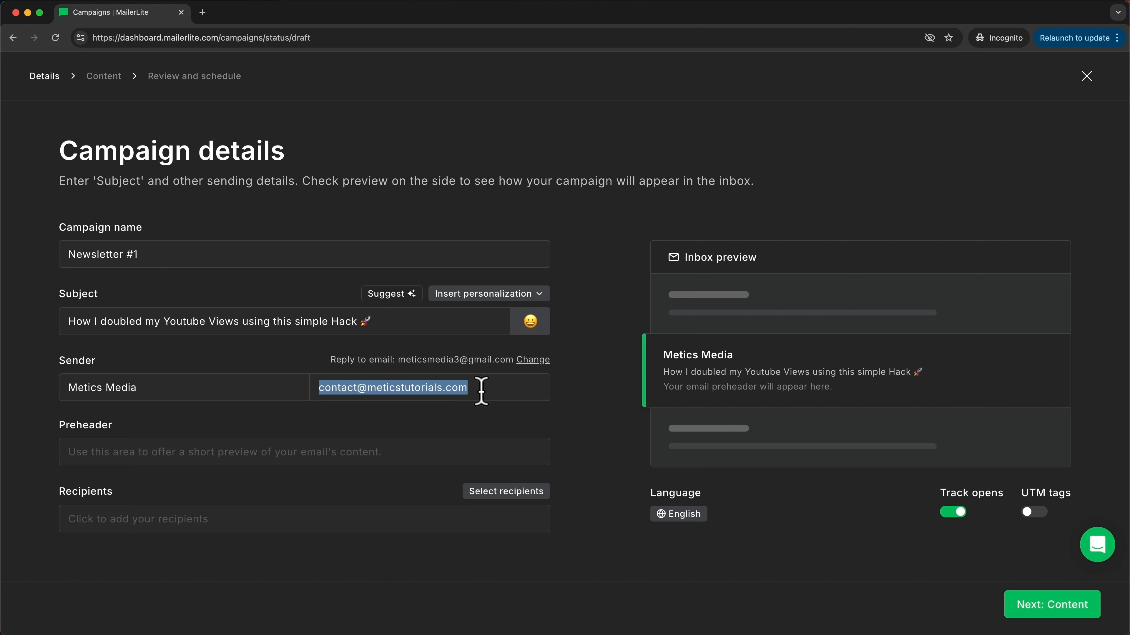
{"action": "left_click", "coordinate": [469, 425]}
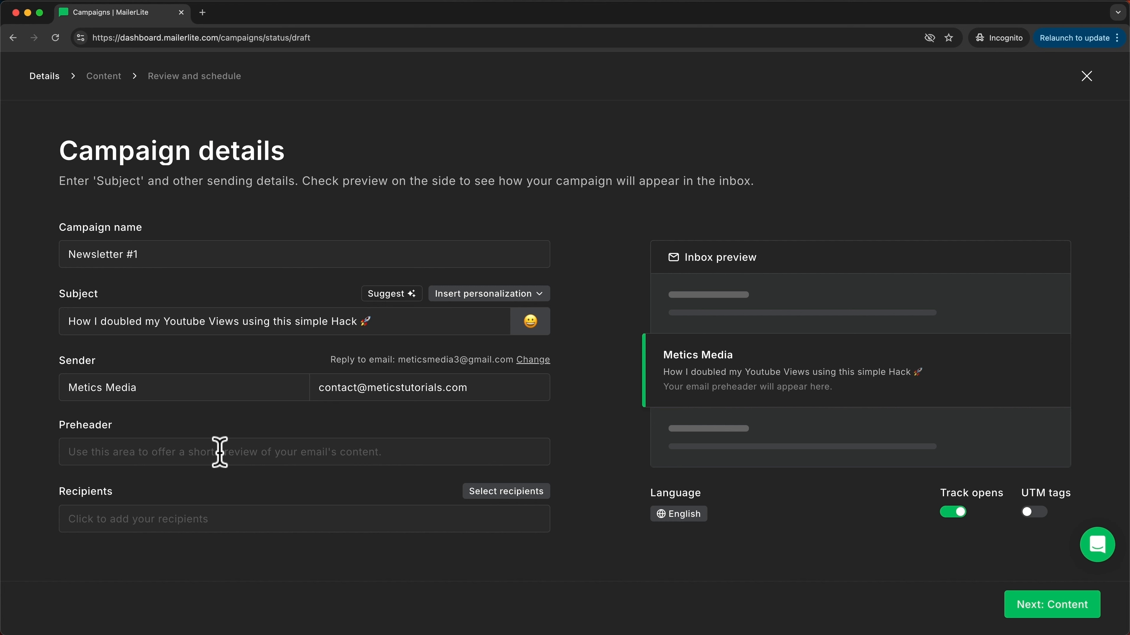
{"action": "left_click", "coordinate": [219, 451]}
{"action": "type", "text": "Step 1: Open up your youtube studio..."}
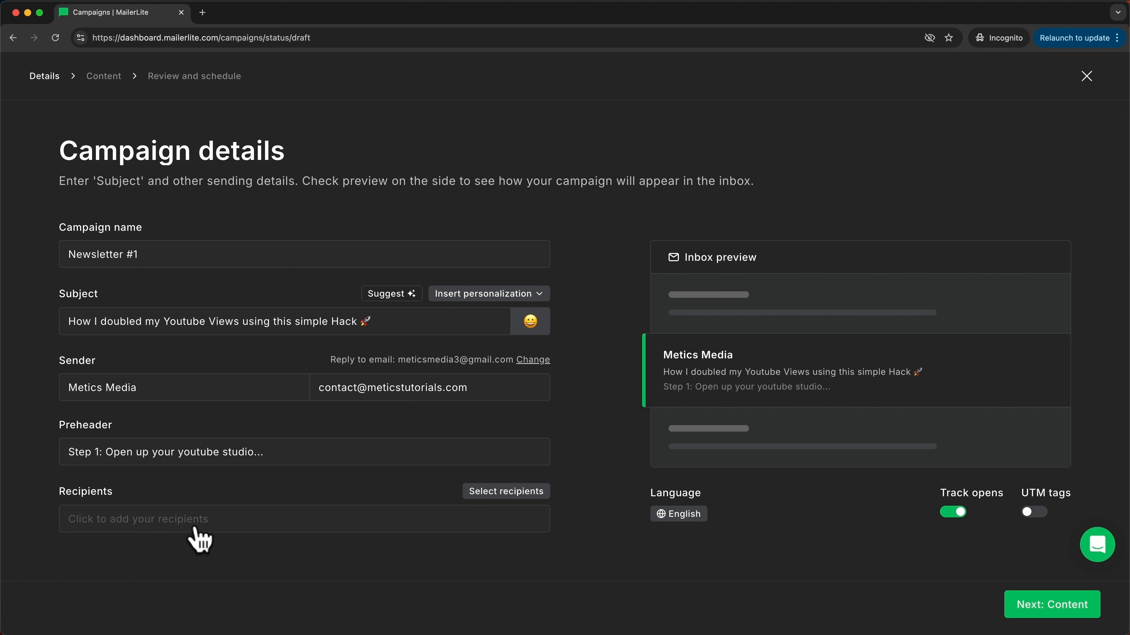
{"action": "left_click", "coordinate": [260, 525]}
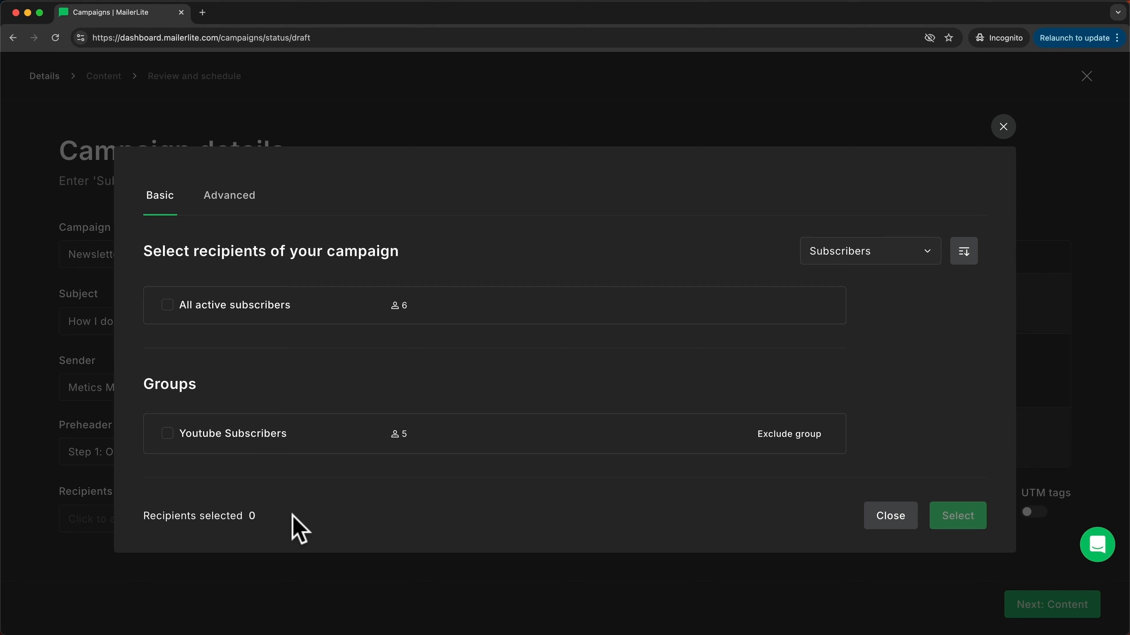
Step: Select the Youtube Subscribers group (5 recipients) and continue to the Content step
{"action": "left_click", "coordinate": [167, 433]}
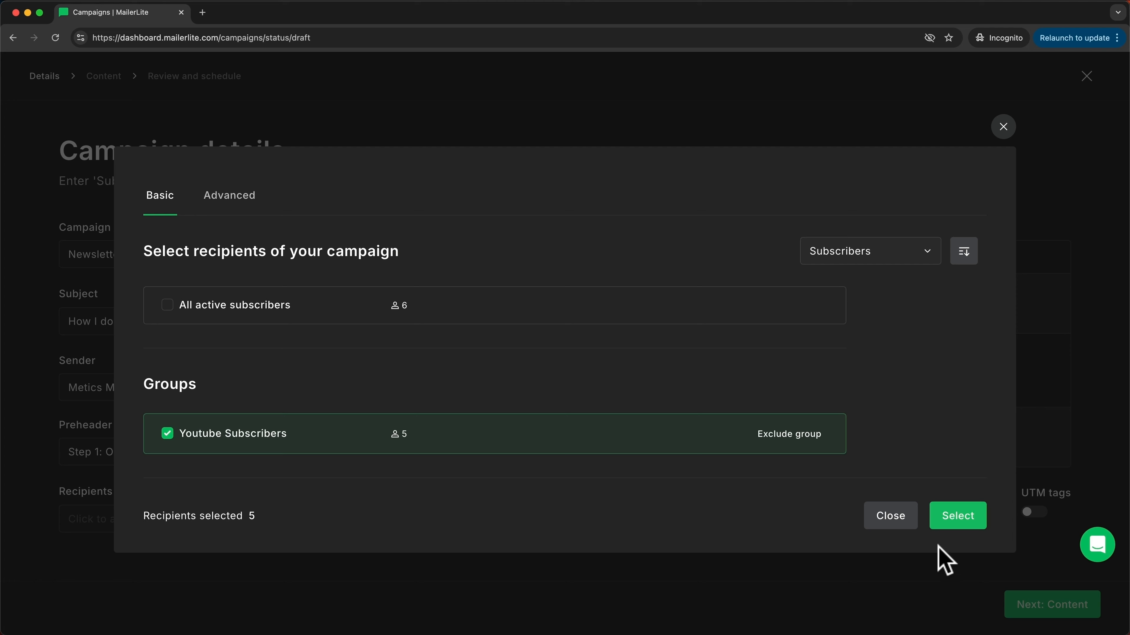
{"action": "left_click", "coordinate": [948, 523]}
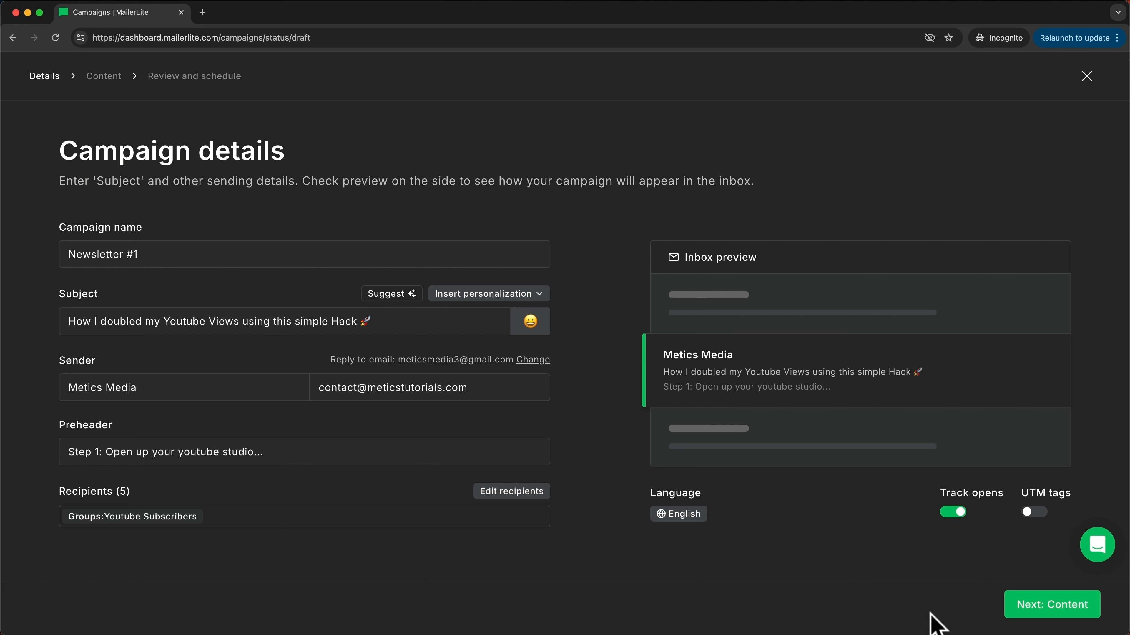
{"action": "left_click", "coordinate": [1022, 611]}
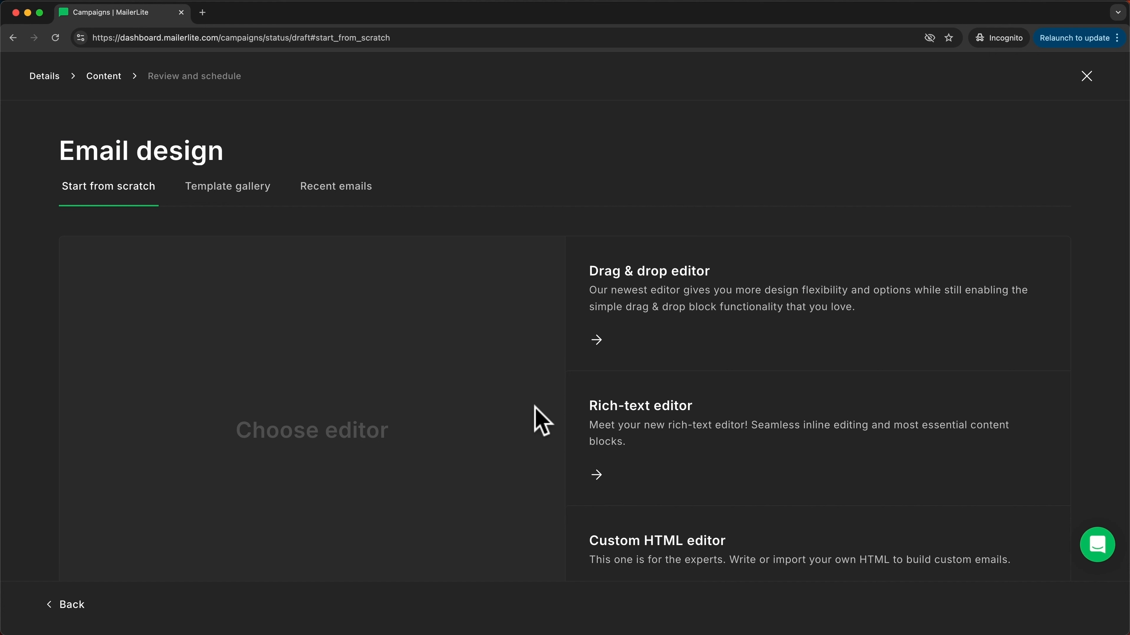
Step: Browse the Template gallery, then switch to Start from scratch to see the Drag & drop, Rich-text and Custom HTML editors
{"action": "mouse_move", "coordinate": [615, 336]}
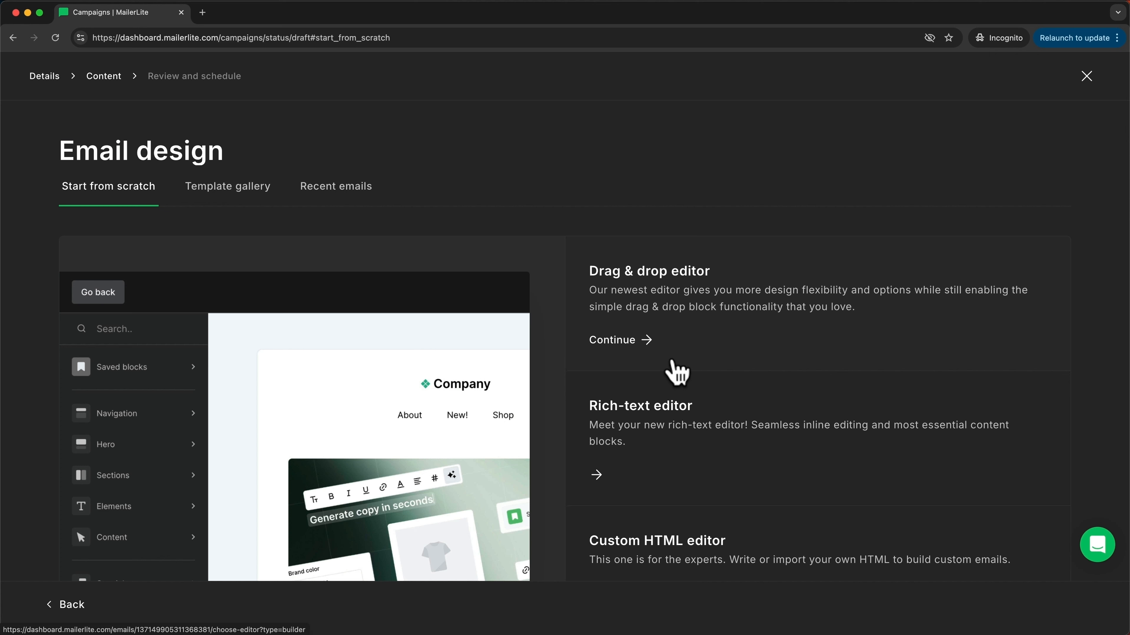
{"action": "mouse_move", "coordinate": [736, 411]}
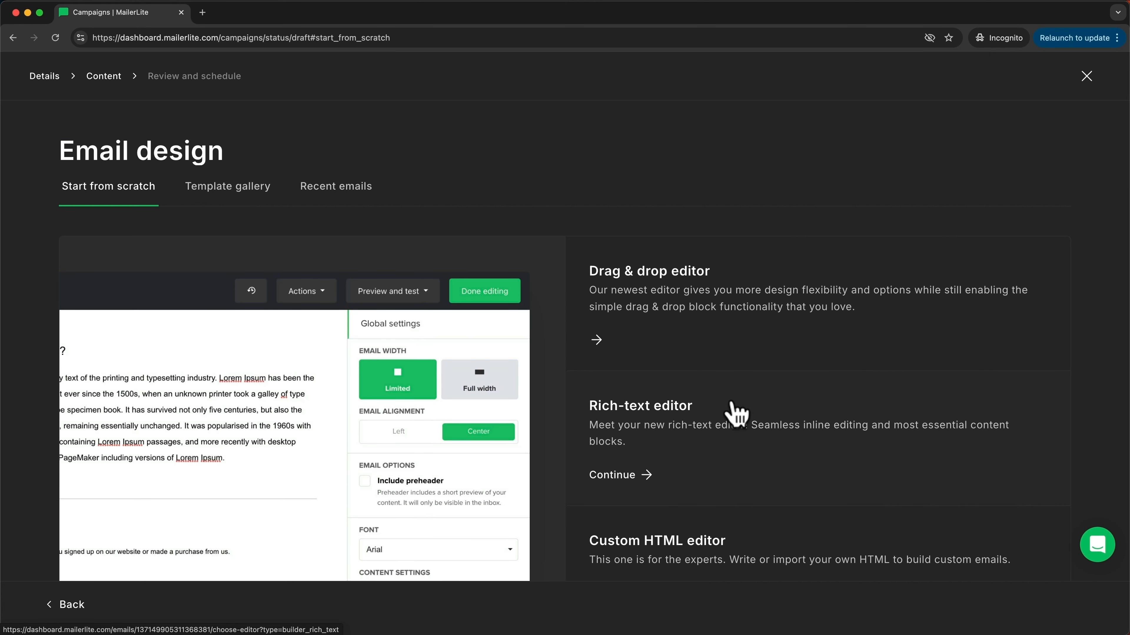
{"action": "mouse_move", "coordinate": [798, 544]}
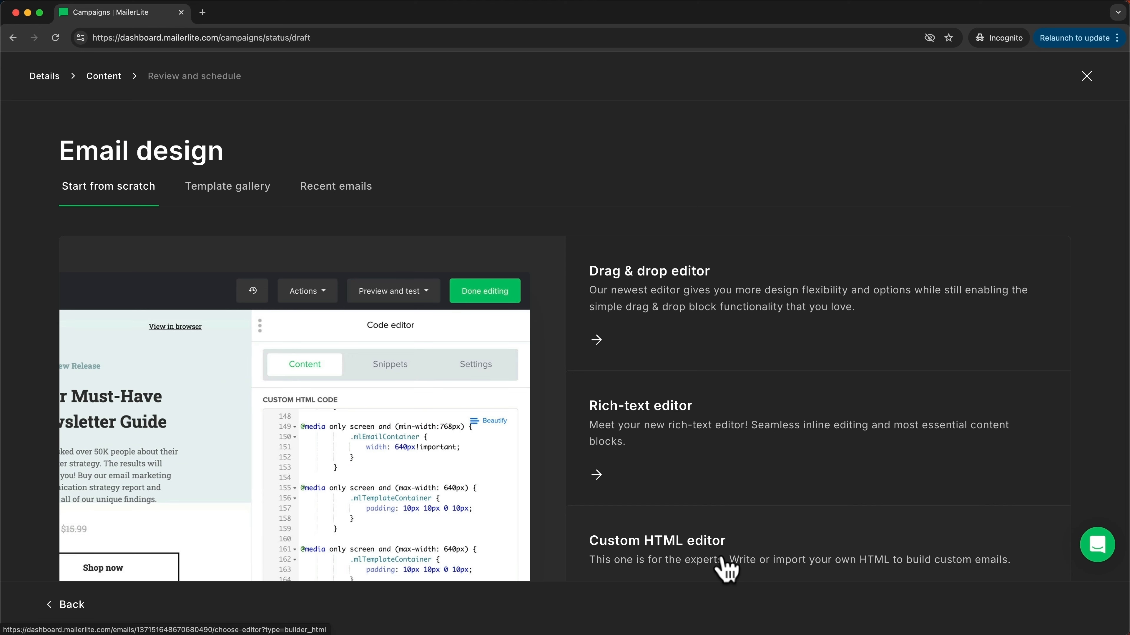
{"action": "left_click", "coordinate": [241, 199]}
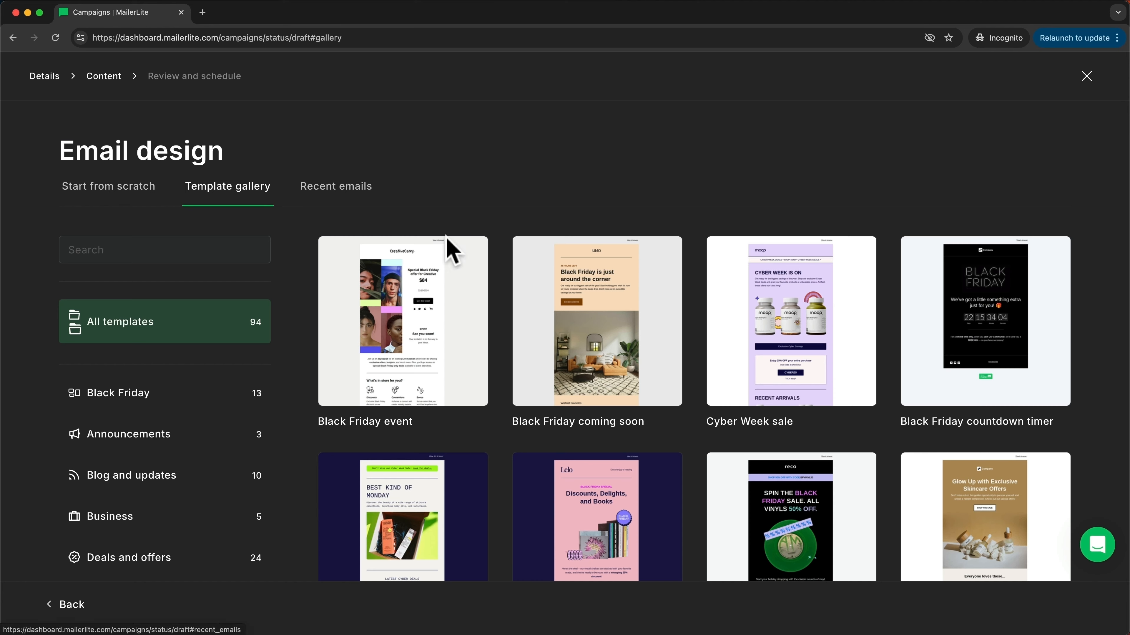
{"action": "scroll", "coordinate": [676, 360], "scroll_direction": "down", "scroll_amount": 4}
{"action": "scroll", "coordinate": [667, 361], "scroll_direction": "down", "scroll_amount": 6}
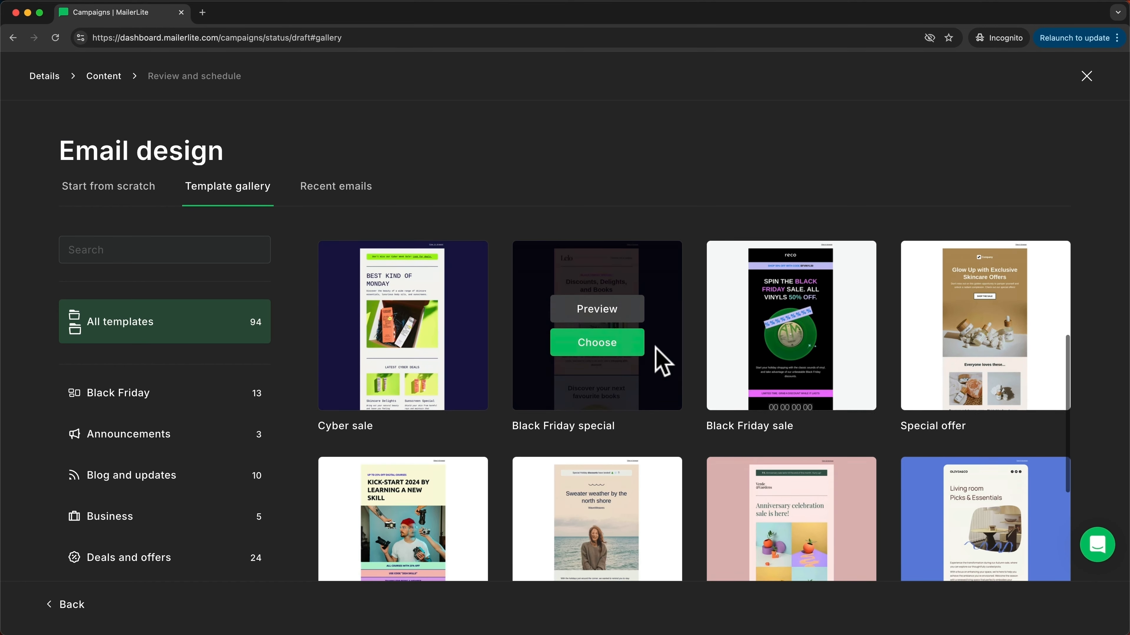
{"action": "scroll", "coordinate": [650, 429], "scroll_direction": "up", "scroll_amount": 2}
{"action": "scroll", "coordinate": [650, 430], "scroll_direction": "up", "scroll_amount": 7}
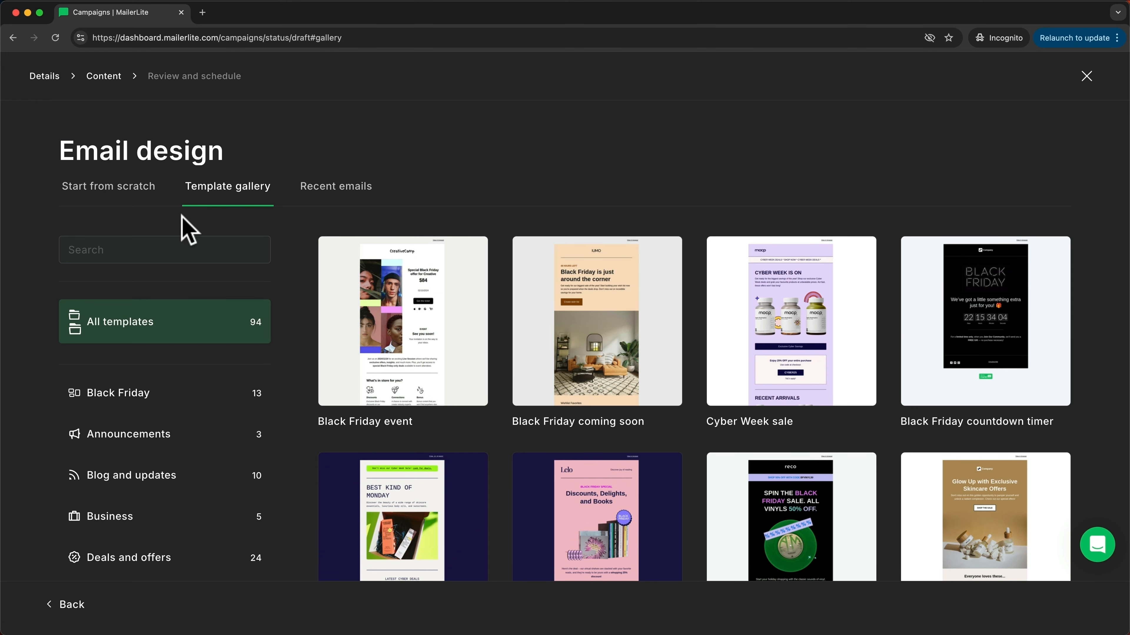
{"action": "left_click", "coordinate": [143, 196]}
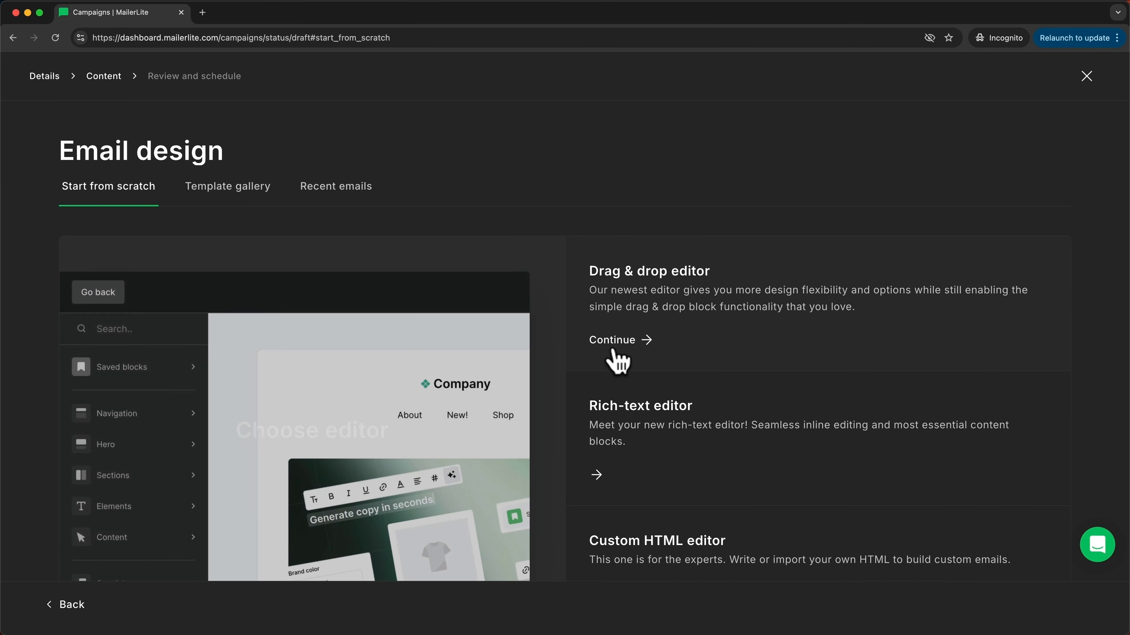
Step: Continue into the drag & drop editor and look over the default email layout
{"action": "left_click", "coordinate": [643, 343]}
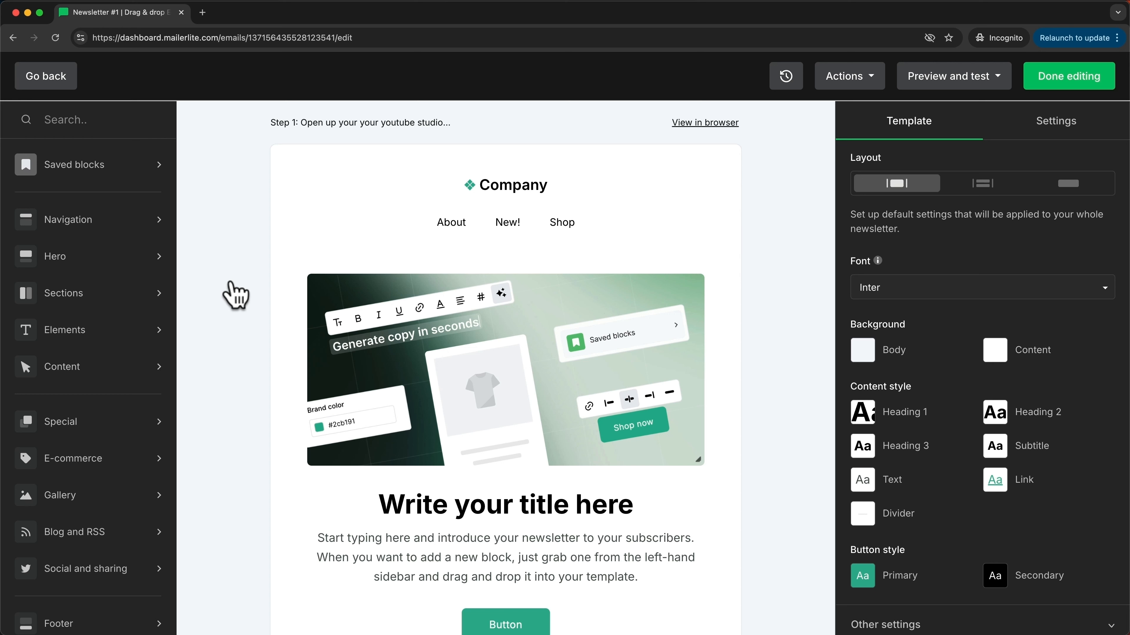
{"action": "scroll", "coordinate": [422, 384], "scroll_direction": "down", "scroll_amount": 3}
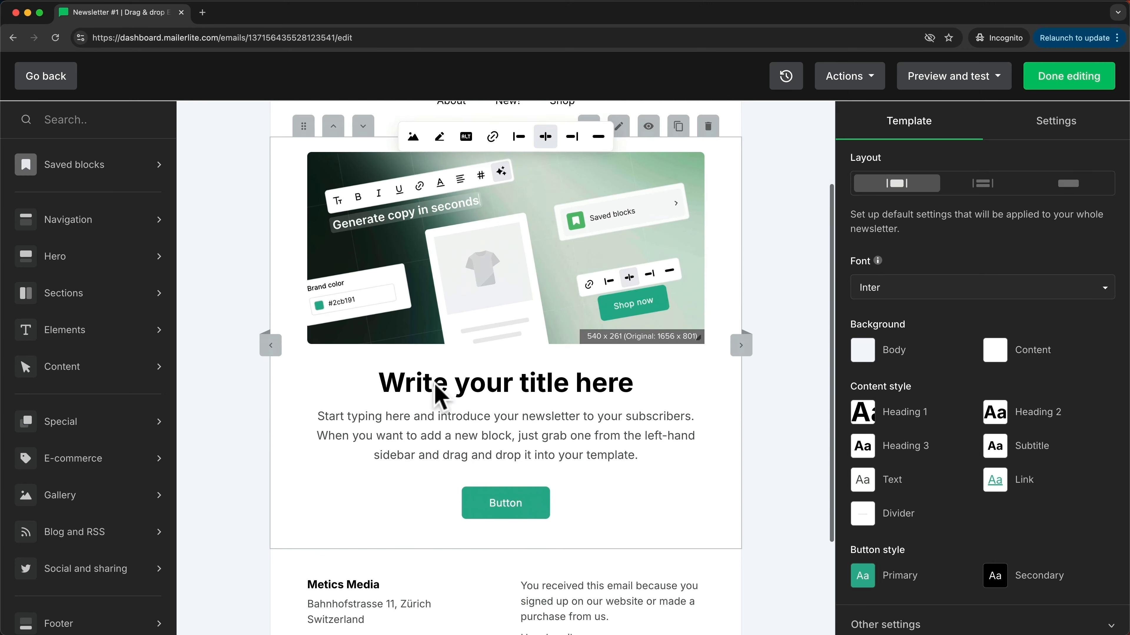
{"action": "scroll", "coordinate": [467, 445], "scroll_direction": "down", "scroll_amount": 3}
{"action": "scroll", "coordinate": [521, 474], "scroll_direction": "up", "scroll_amount": 6}
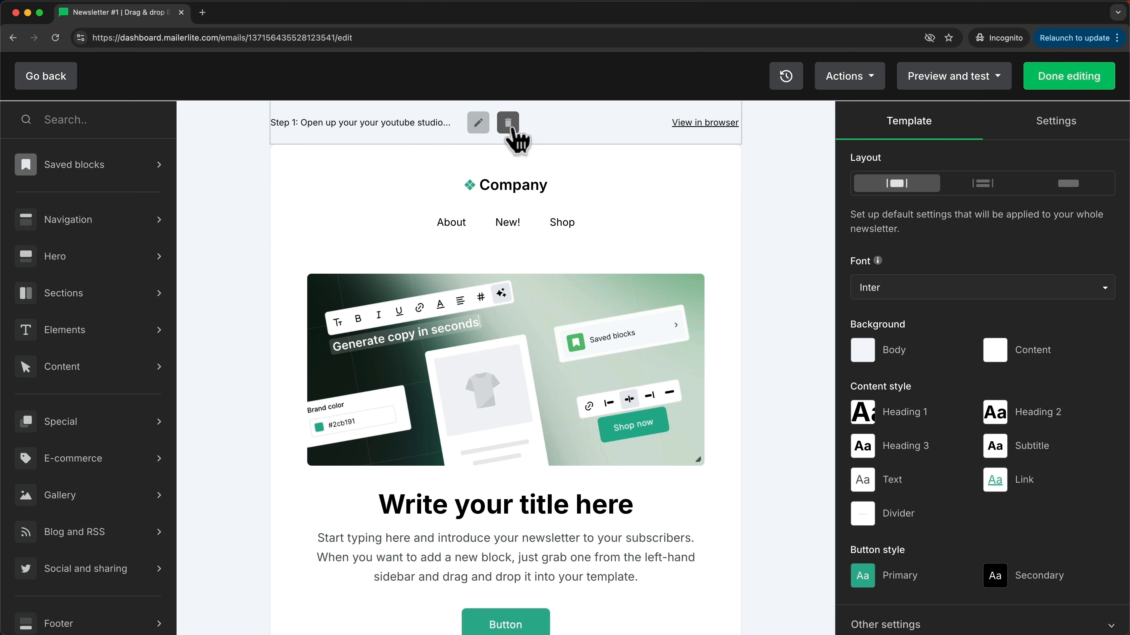
Step: Delete the preheader text, the logo/navigation header block and the hero block
{"action": "left_click", "coordinate": [511, 129]}
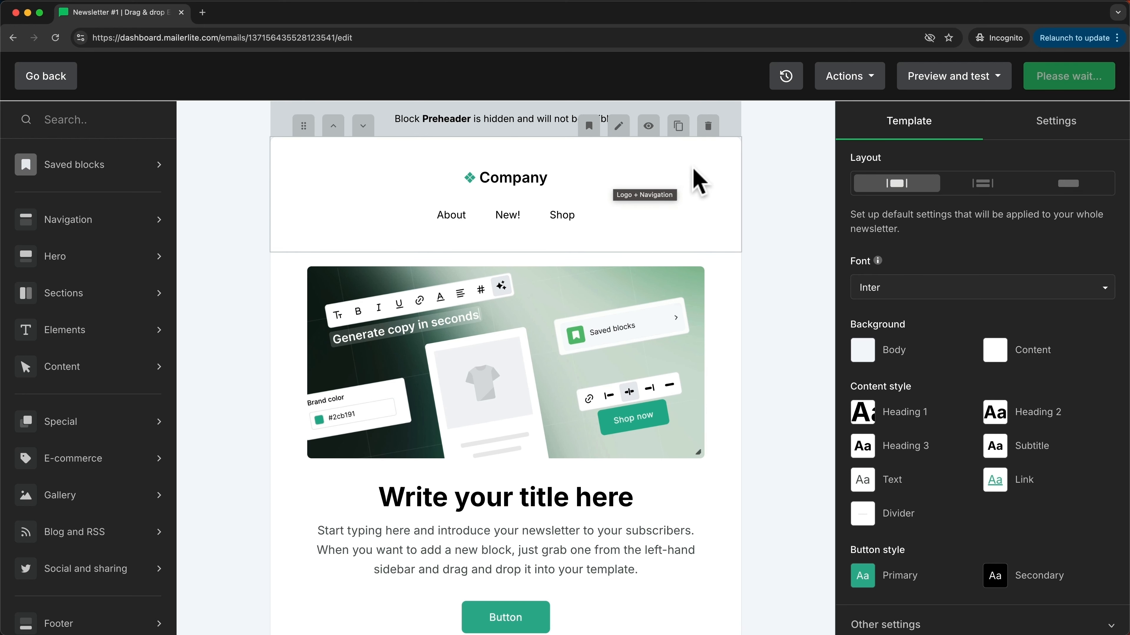
{"action": "left_click", "coordinate": [708, 127]}
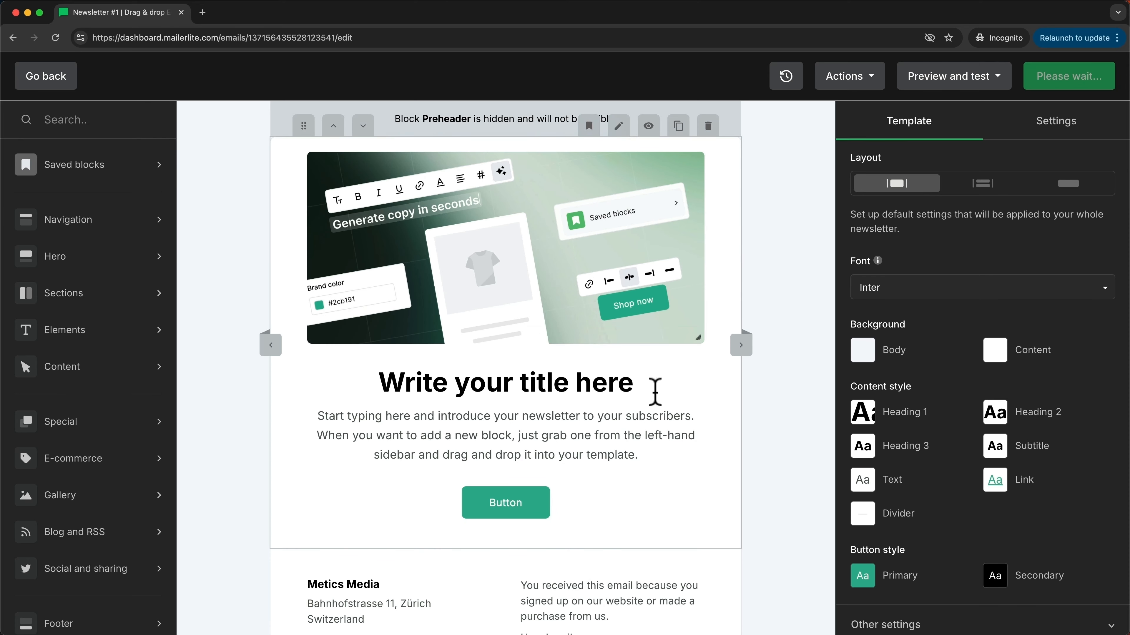
{"action": "left_click", "coordinate": [709, 130]}
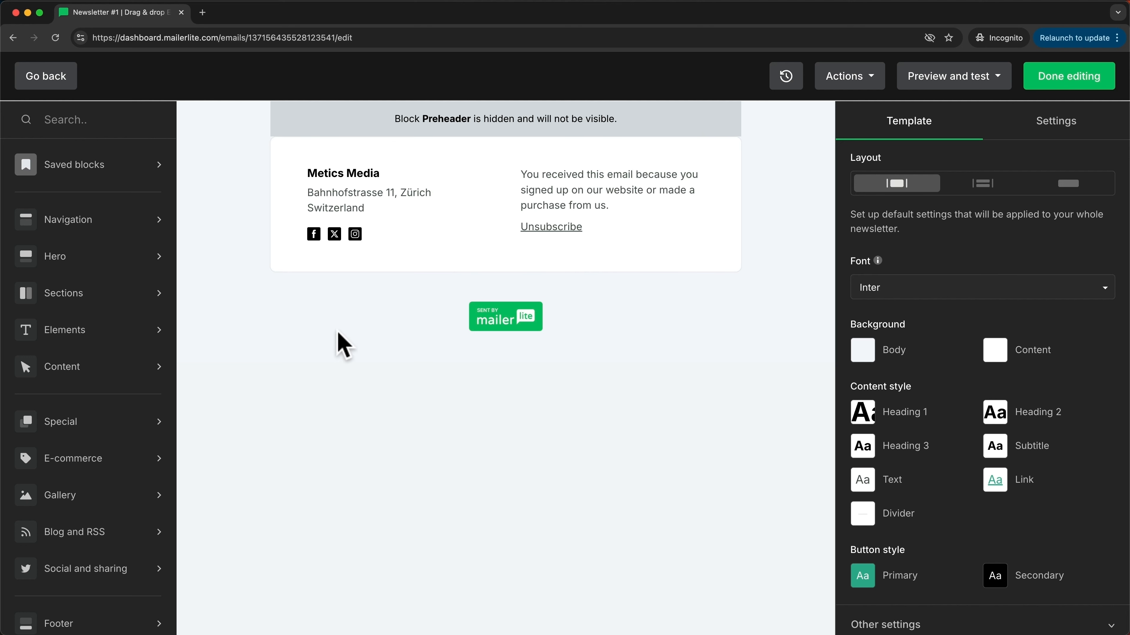
{"action": "left_click", "coordinate": [117, 228]}
Step: Browse the block categories and drop a Title + image content block above the footer
{"action": "left_click", "coordinate": [113, 268]}
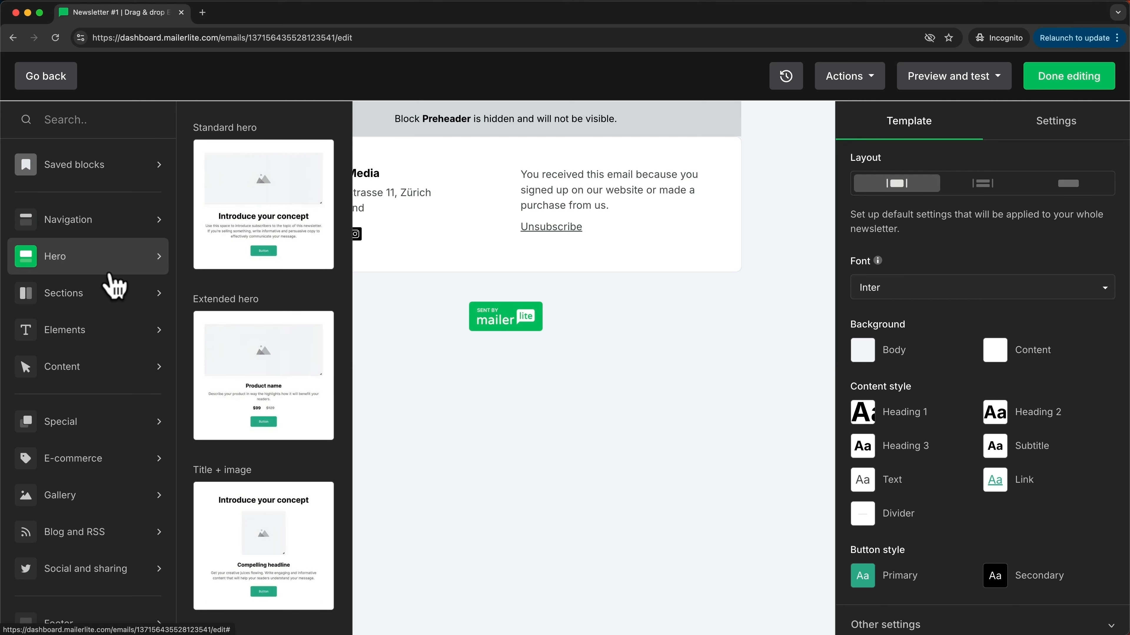
{"action": "left_click", "coordinate": [112, 297]}
{"action": "left_click", "coordinate": [106, 334]}
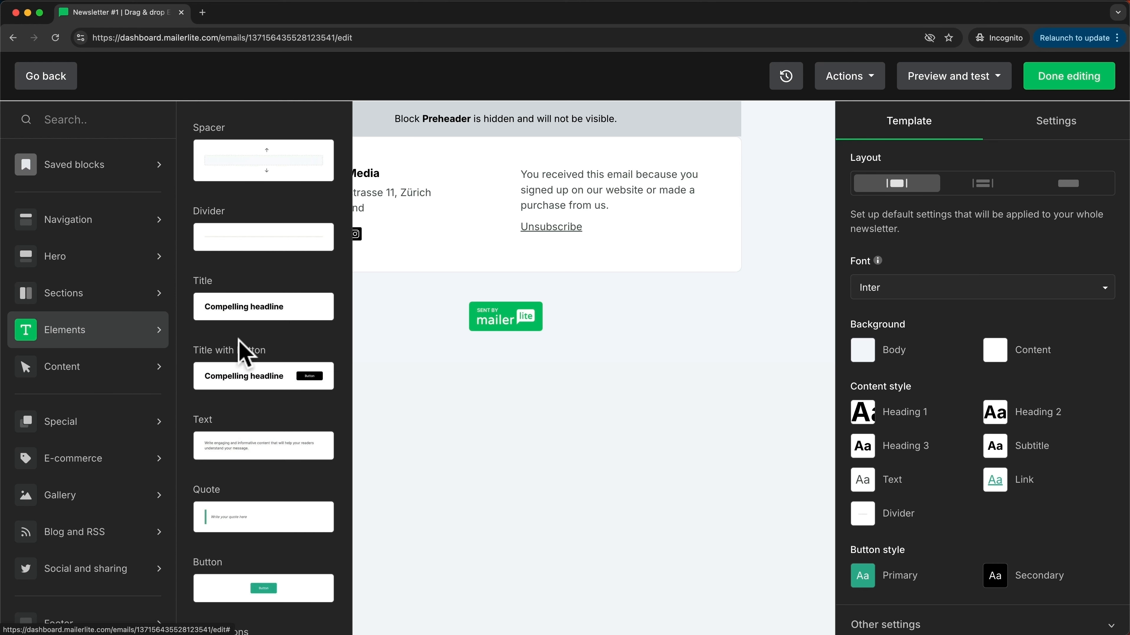
{"action": "scroll", "coordinate": [247, 399], "scroll_direction": "down", "scroll_amount": 3}
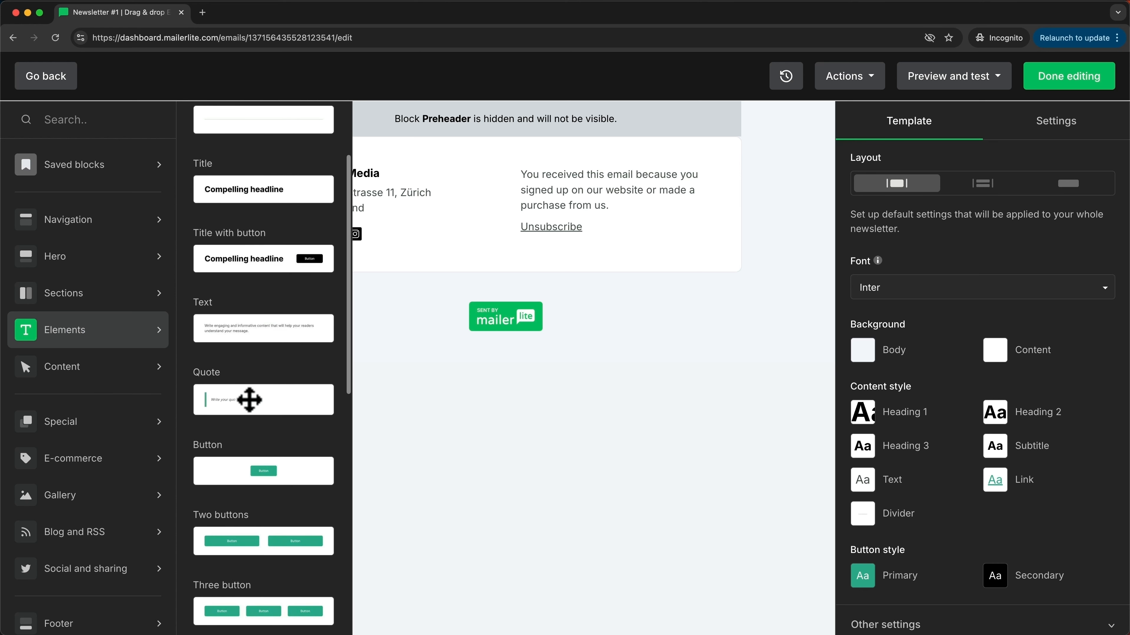
{"action": "scroll", "coordinate": [266, 411], "scroll_direction": "down", "scroll_amount": 4}
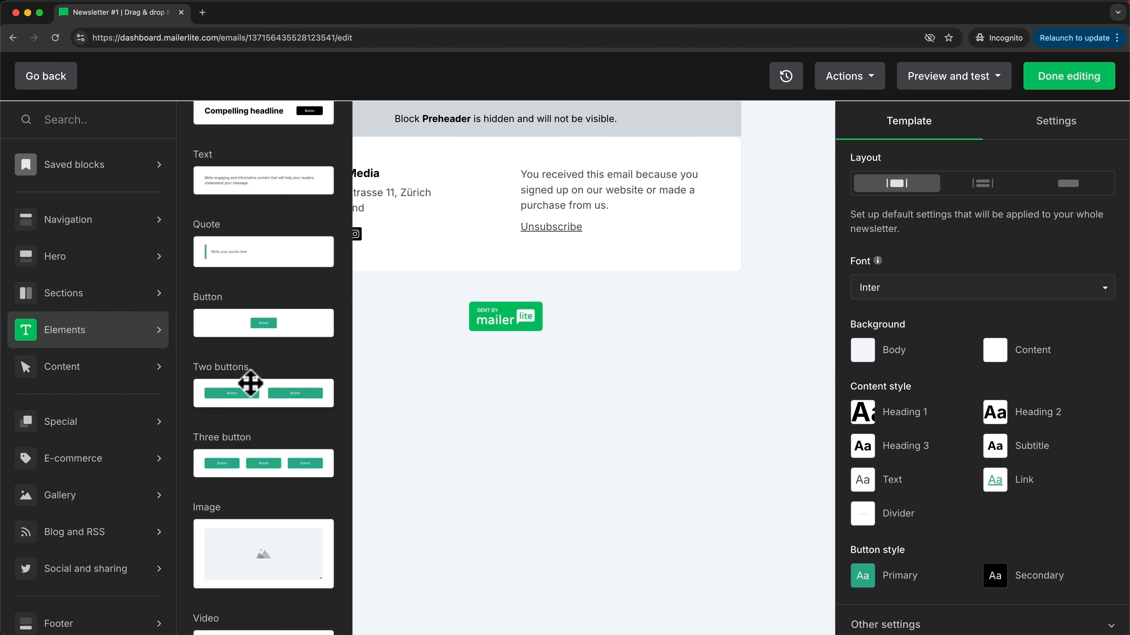
{"action": "mouse_move", "coordinate": [120, 373]}
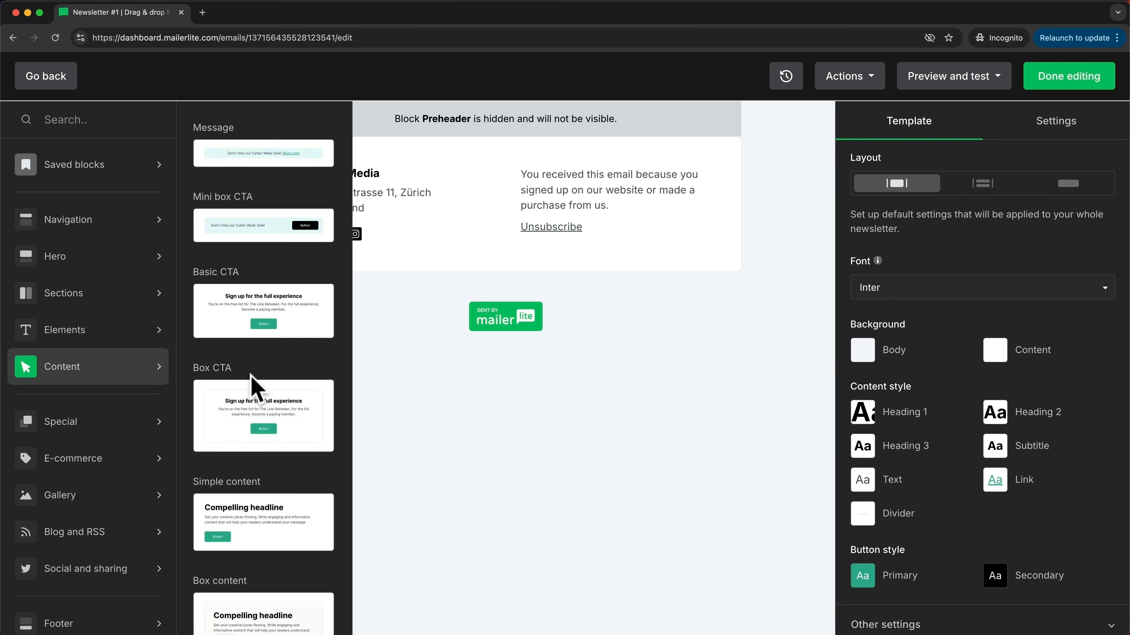
{"action": "scroll", "coordinate": [252, 376], "scroll_direction": "down", "scroll_amount": 9}
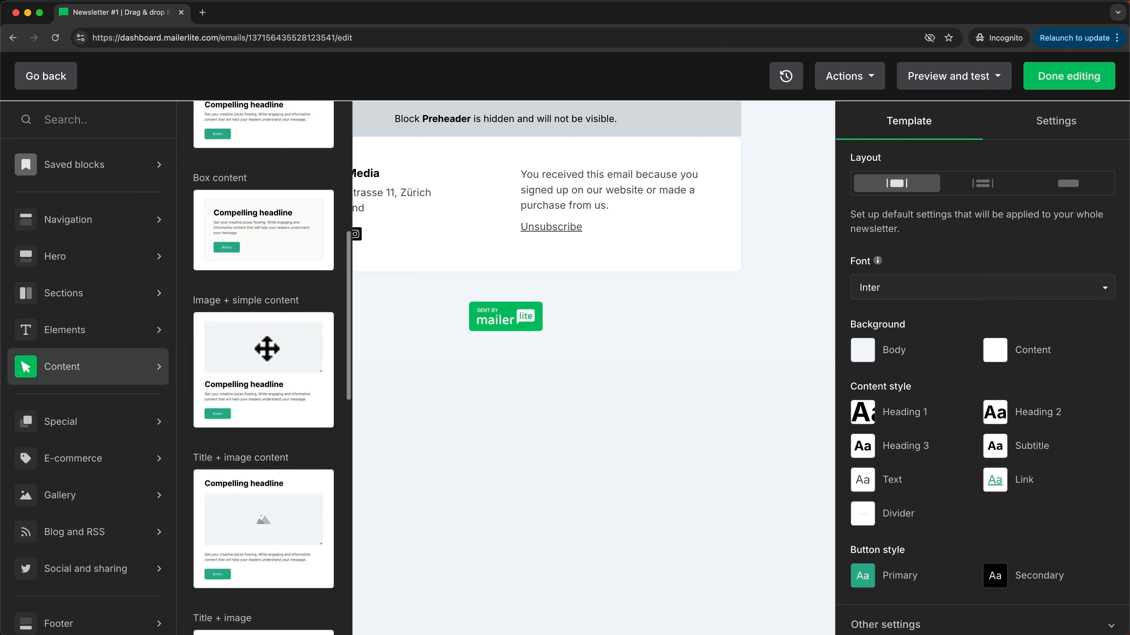
{"action": "scroll", "coordinate": [267, 349], "scroll_direction": "down", "scroll_amount": 4}
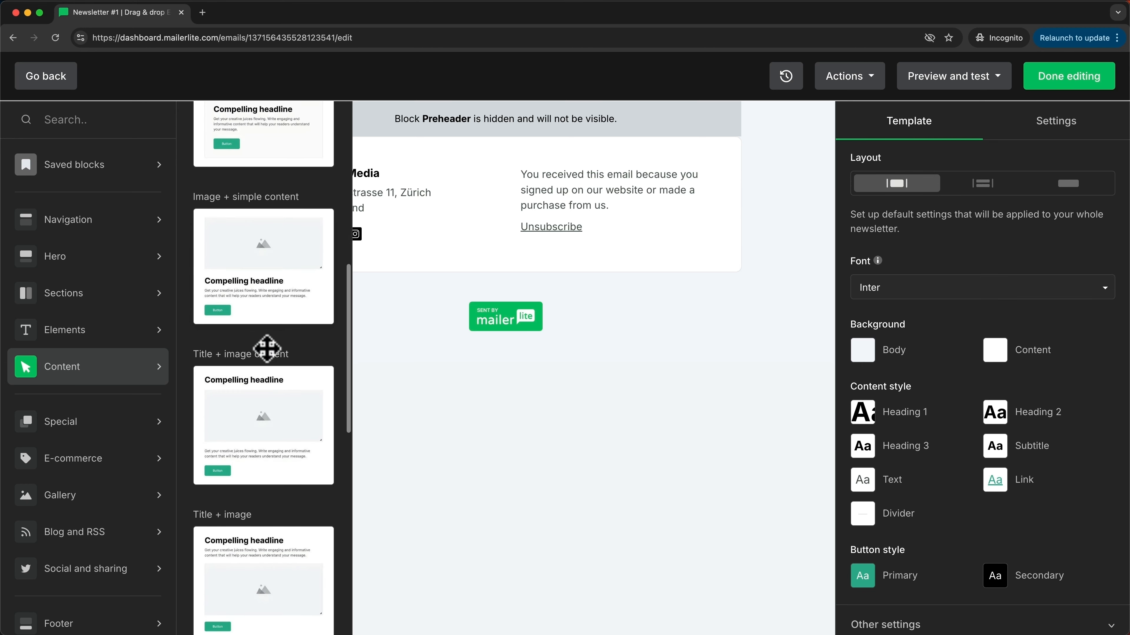
{"action": "scroll", "coordinate": [267, 349], "scroll_direction": "down", "scroll_amount": 2}
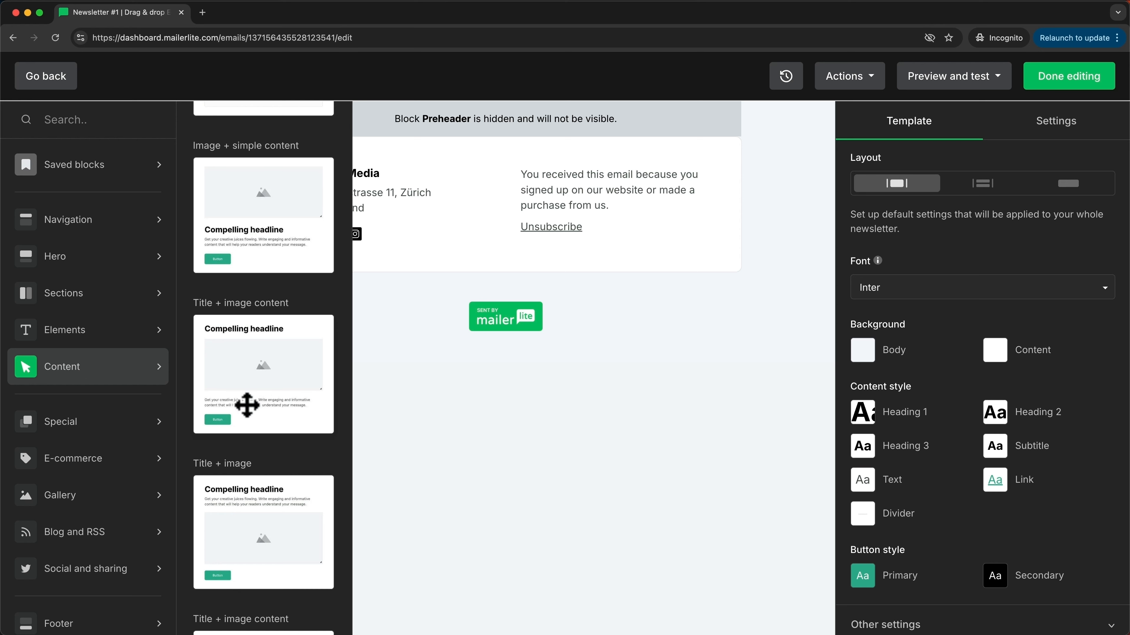
{"action": "left_click_drag", "start_coordinate": [239, 376], "coordinate": [483, 187]}
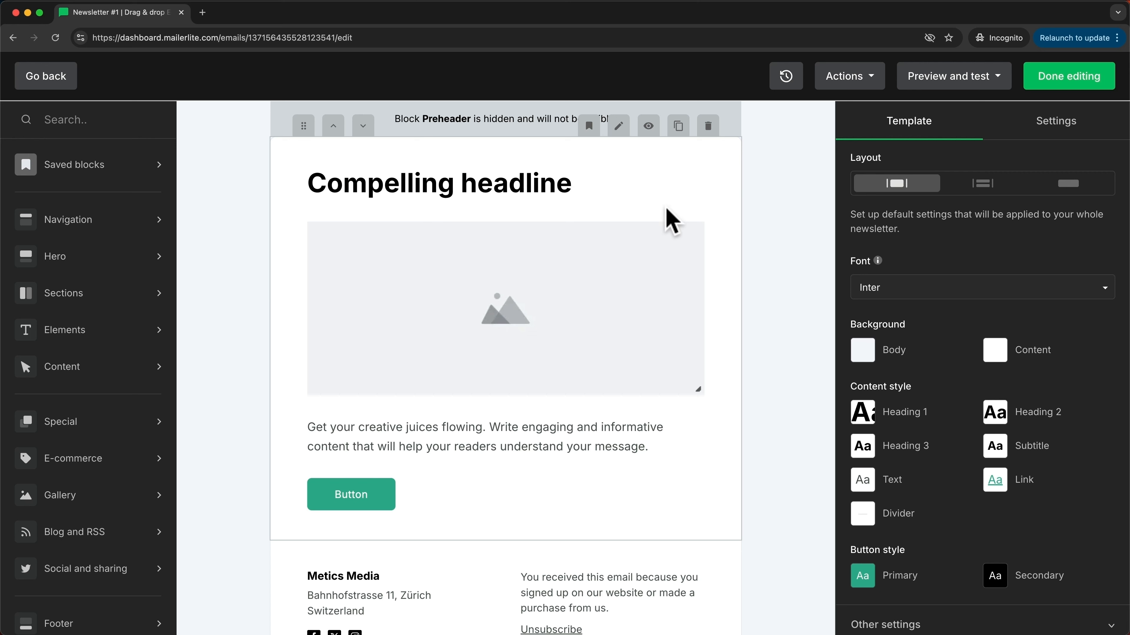
Step: Replace the headline with 'How I doubled my youtube views using this simple hack'
{"action": "left_click", "coordinate": [477, 182]}
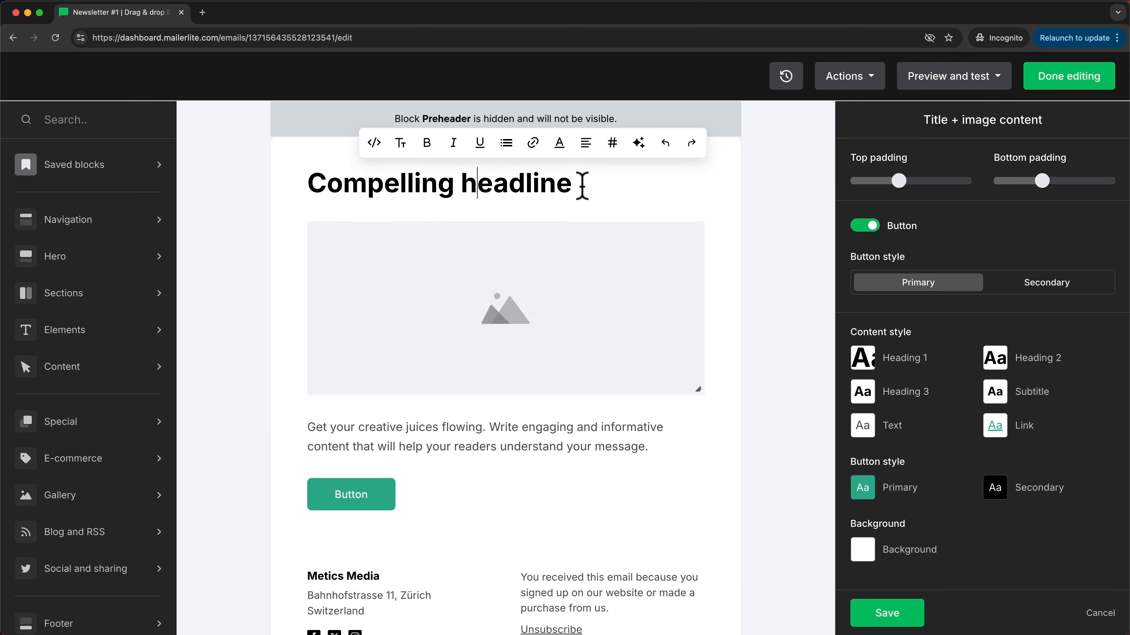
{"action": "left_click_drag", "start_coordinate": [320, 182], "coordinate": [577, 191]}
{"action": "type", "text": "How I doubled my youtube views using this simple hack"}
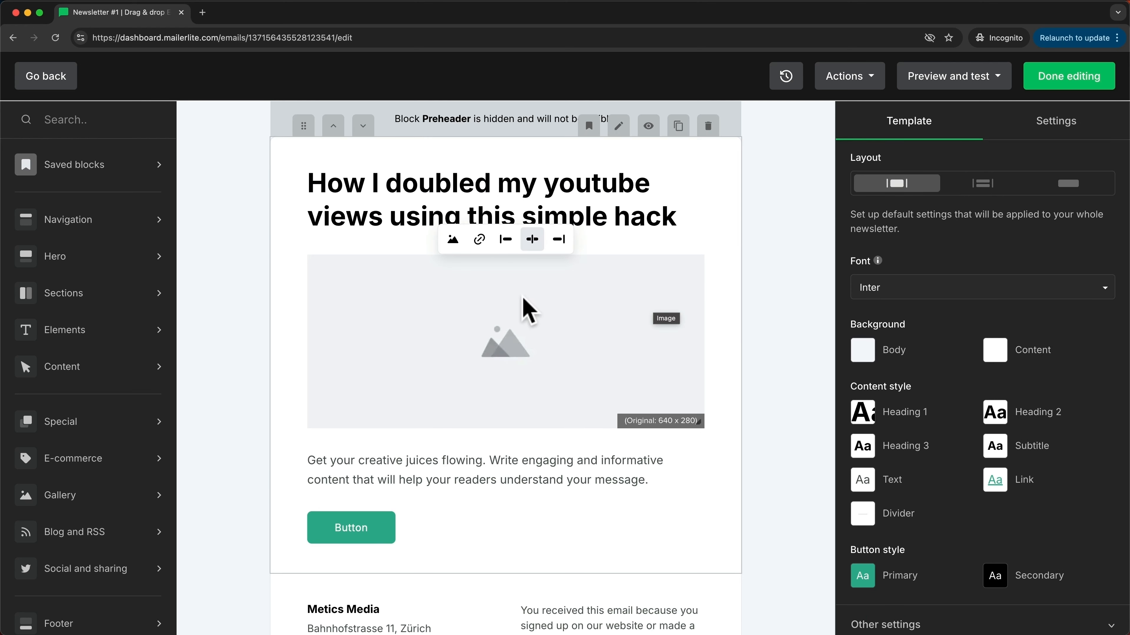
Step: Upload more views.png and insert it in place of the placeholder image
{"action": "left_click", "coordinate": [452, 245]}
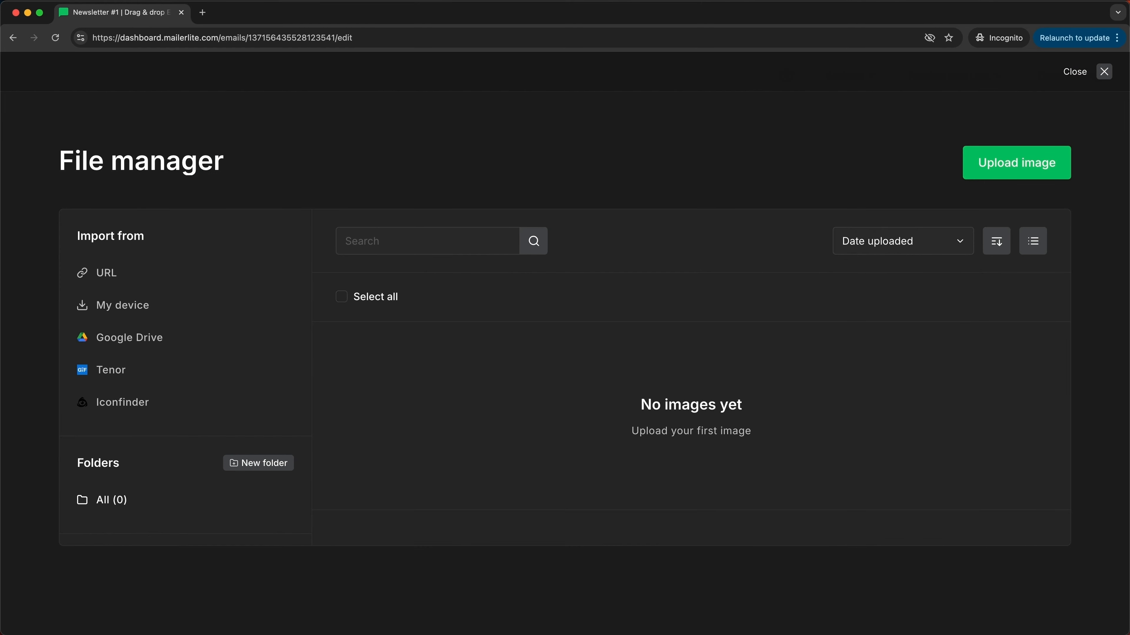
{"action": "left_click_drag", "start_coordinate": [633, 634], "coordinate": [693, 402]}
{"action": "left_click", "coordinate": [450, 541]}
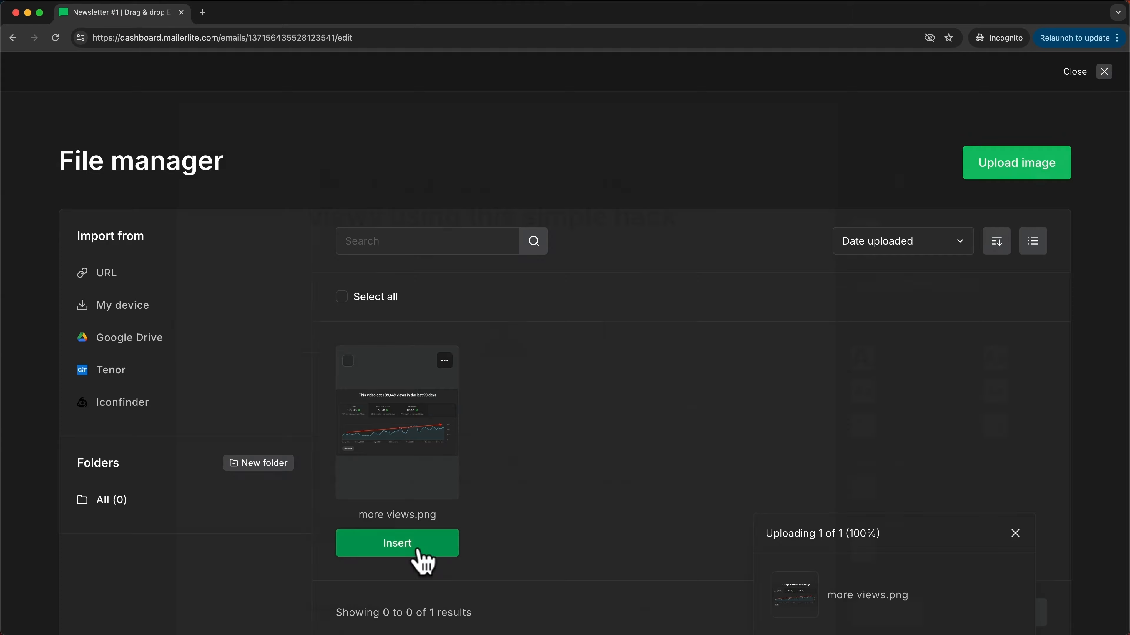
{"action": "scroll", "coordinate": [582, 530], "scroll_direction": "down", "scroll_amount": 2}
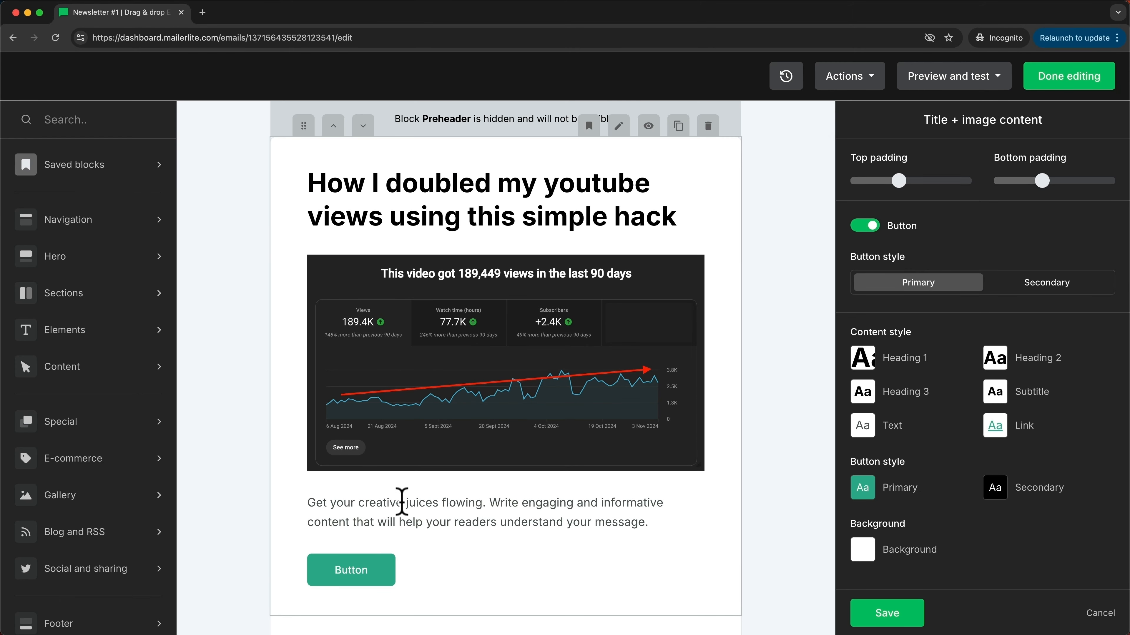
Step: Paste the body text over the placeholder paragraph and add a 'Hi {$name}' greeting line above it
{"action": "left_click_drag", "start_coordinate": [308, 503], "coordinate": [651, 517]}
{"action": "key", "text": "super+v"}
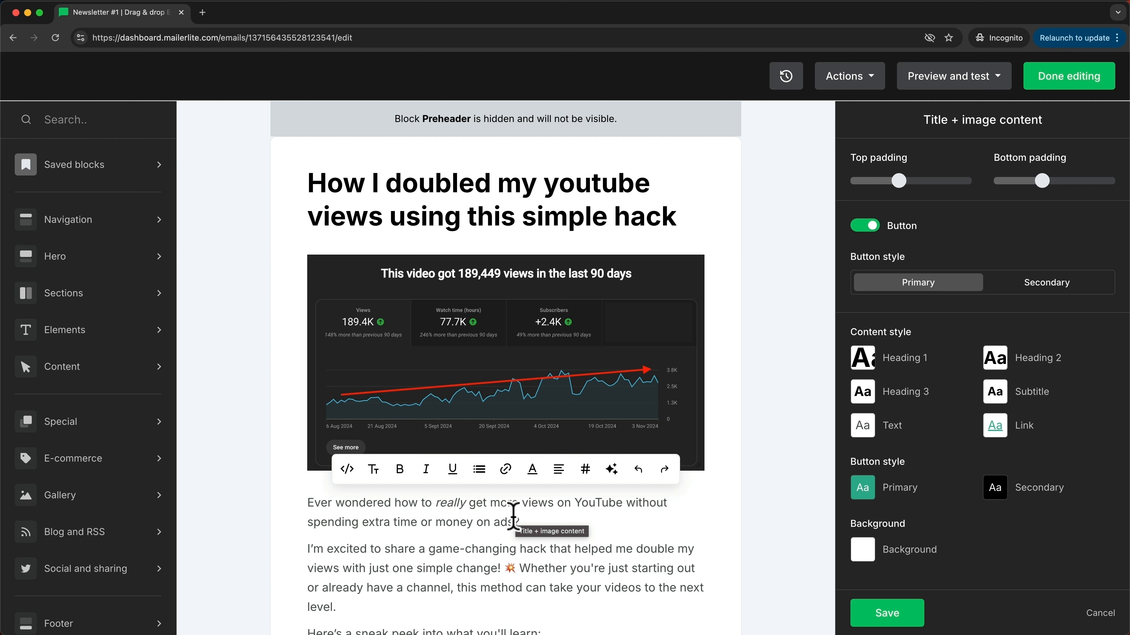
{"action": "left_click", "coordinate": [310, 503]}
{"action": "key", "text": "Return"}
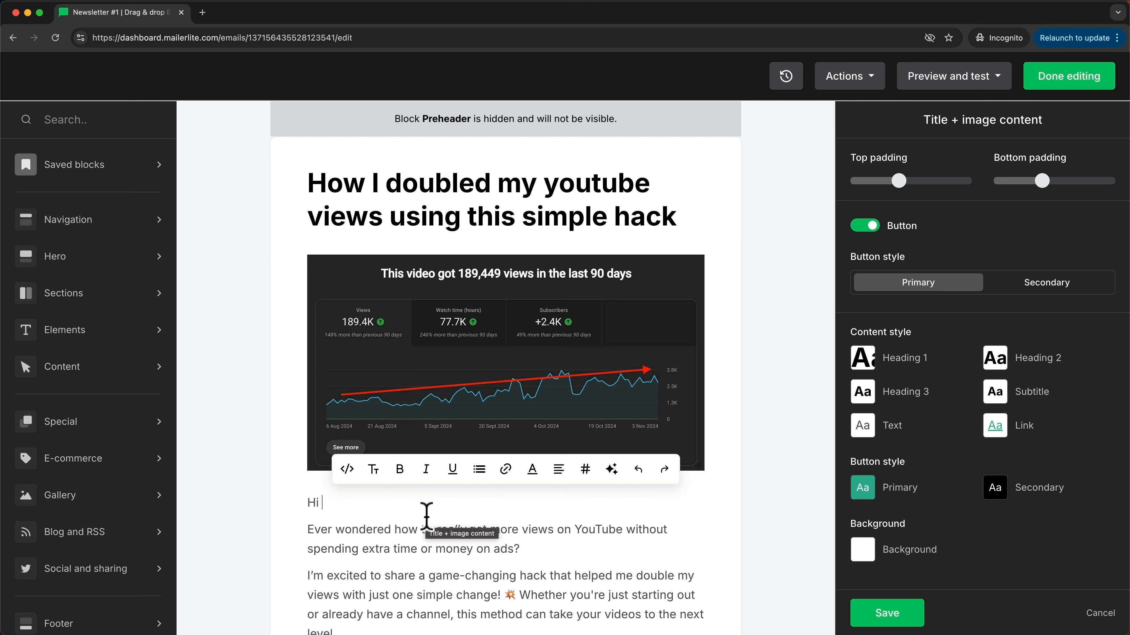
{"action": "left_click", "coordinate": [586, 475]}
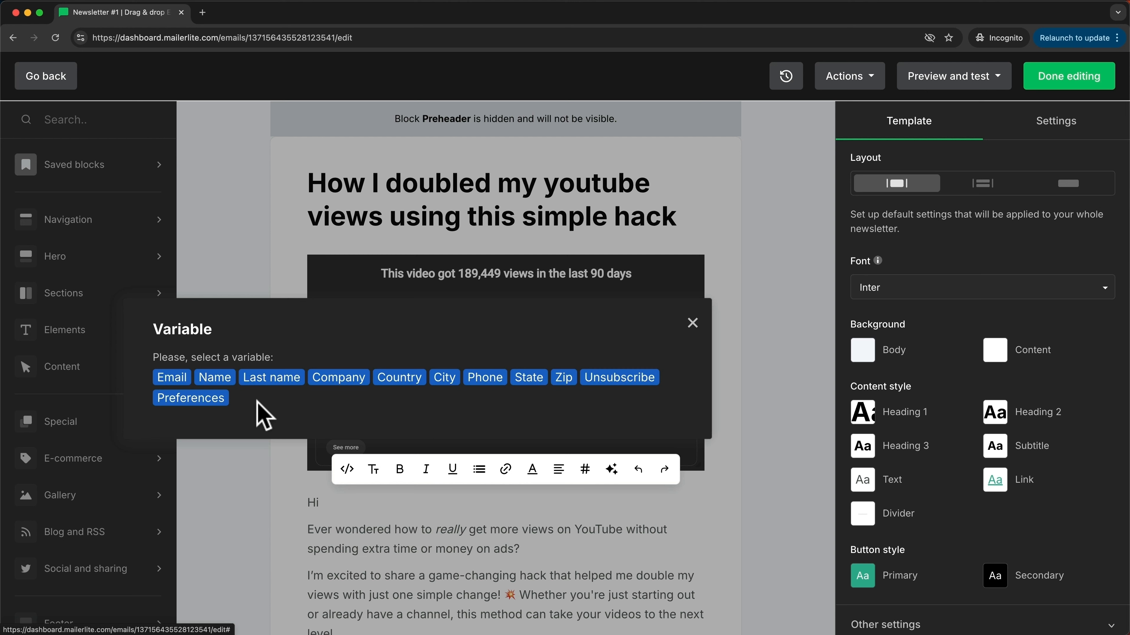
{"action": "left_click", "coordinate": [211, 378]}
{"action": "scroll", "coordinate": [413, 503], "scroll_direction": "down", "scroll_amount": 2}
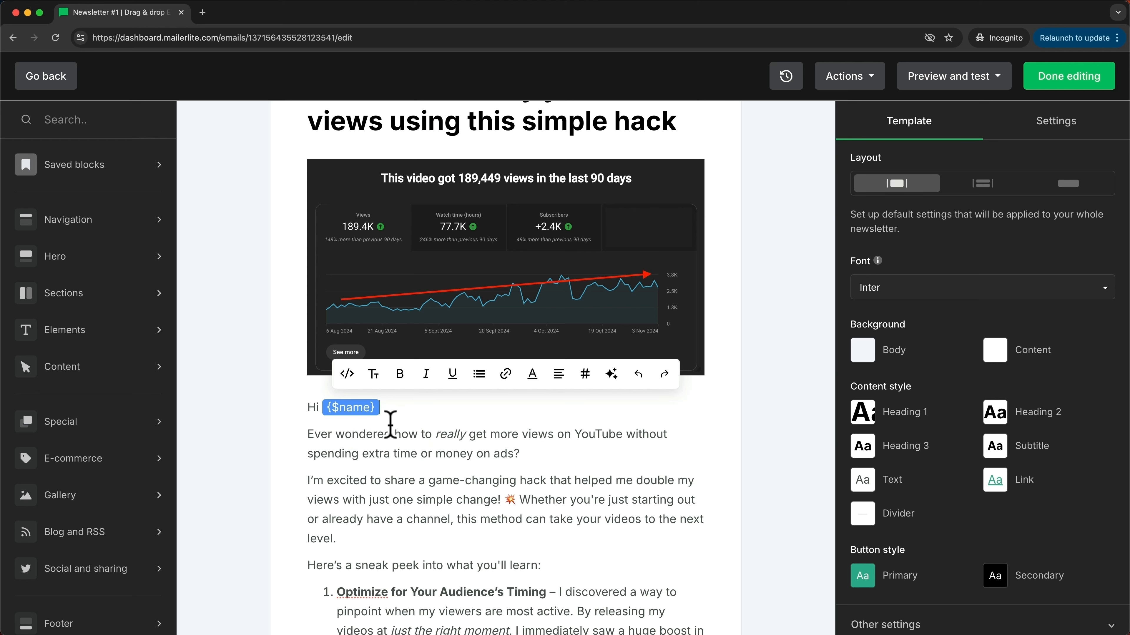
{"action": "scroll", "coordinate": [385, 425], "scroll_direction": "down", "scroll_amount": 10}
{"action": "scroll", "coordinate": [391, 426], "scroll_direction": "down", "scroll_amount": 1}
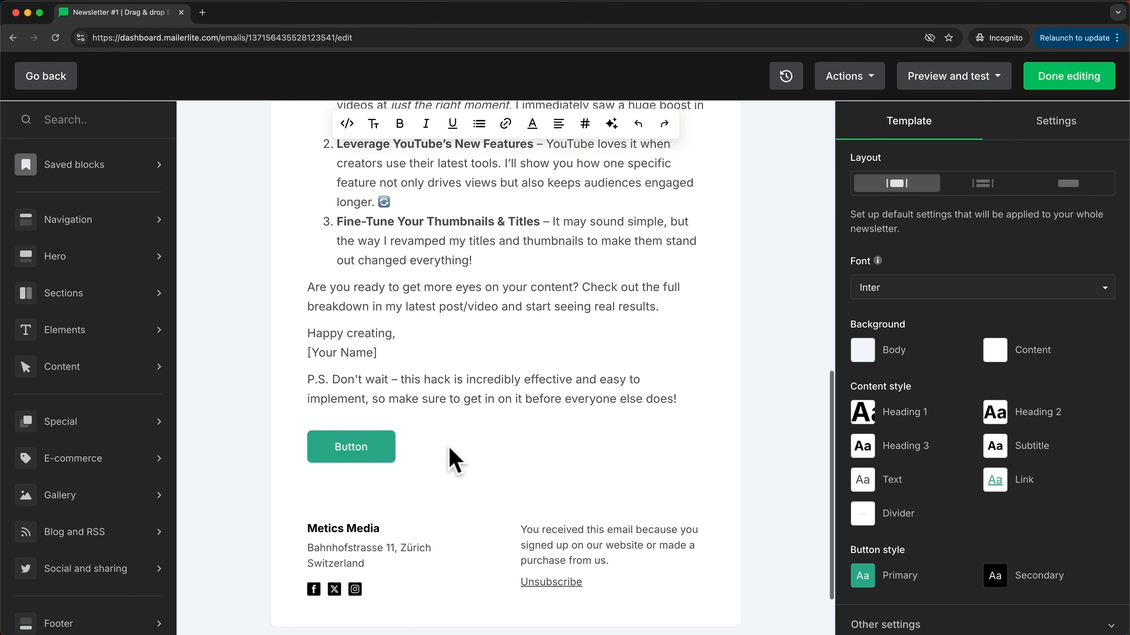
{"action": "mouse_move", "coordinate": [376, 446]}
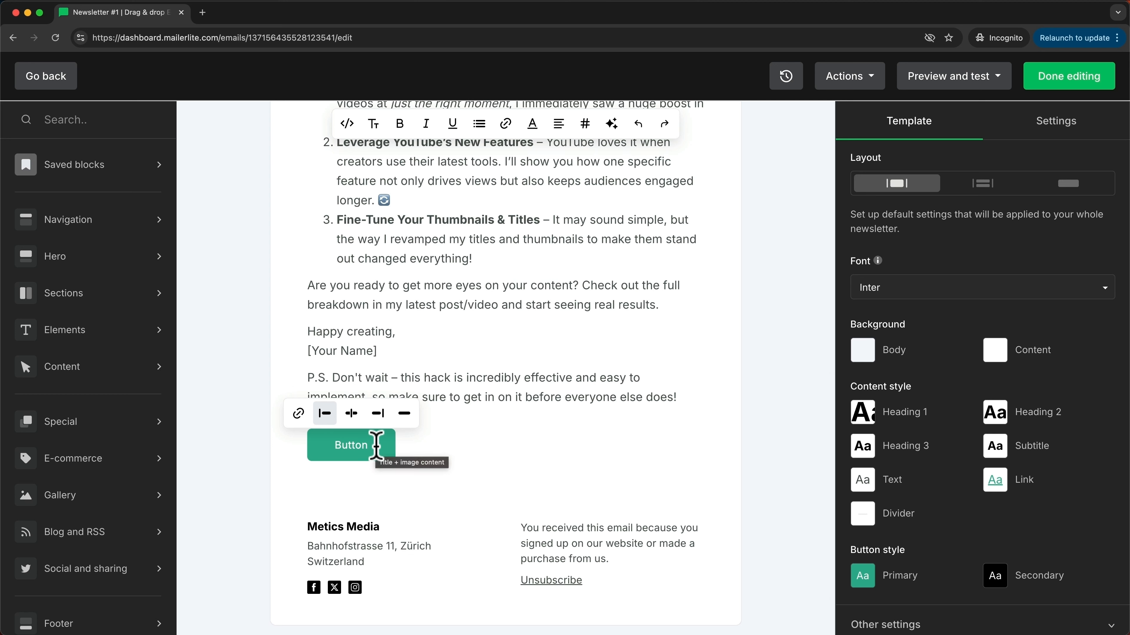
{"action": "left_click", "coordinate": [298, 413]}
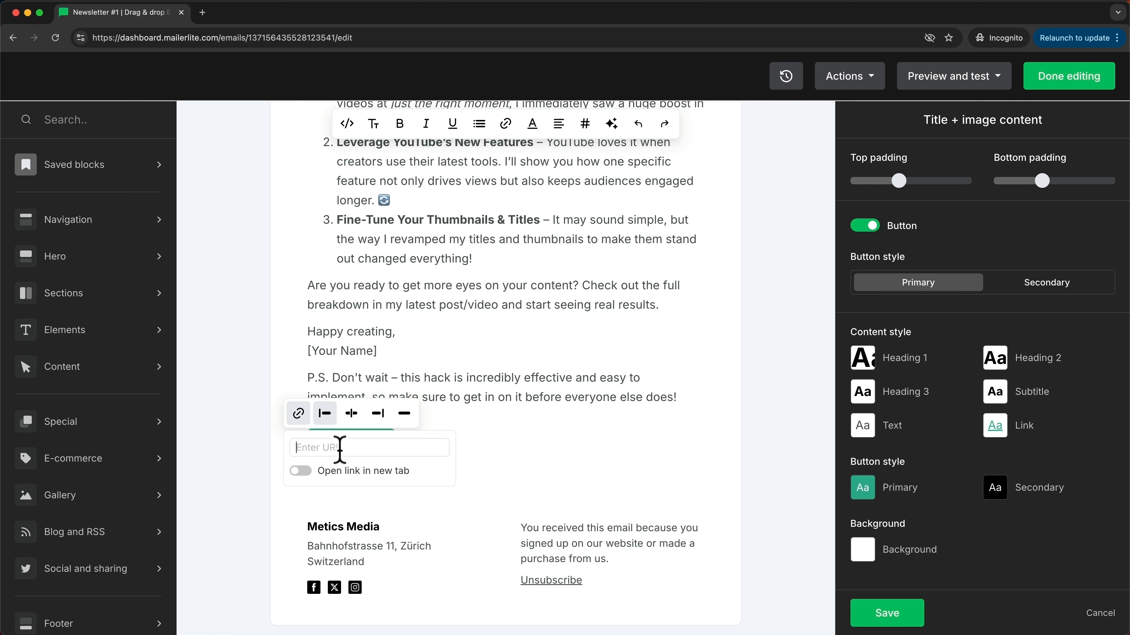
{"action": "type", "text": "https://youtube.com/meticsmedi"}
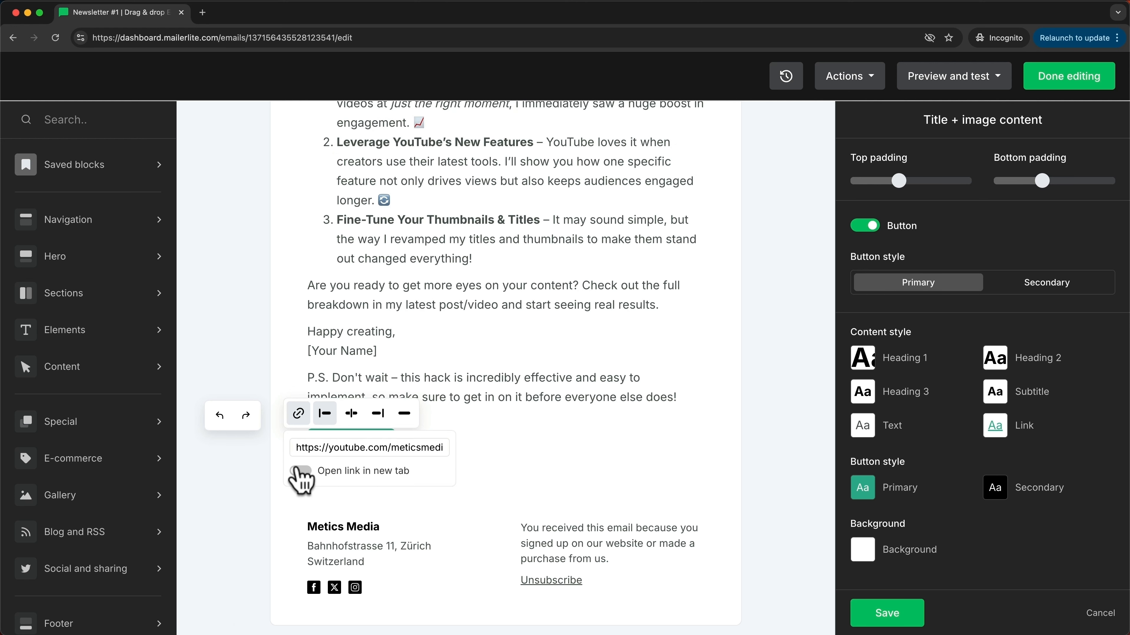
{"action": "left_click", "coordinate": [300, 472]}
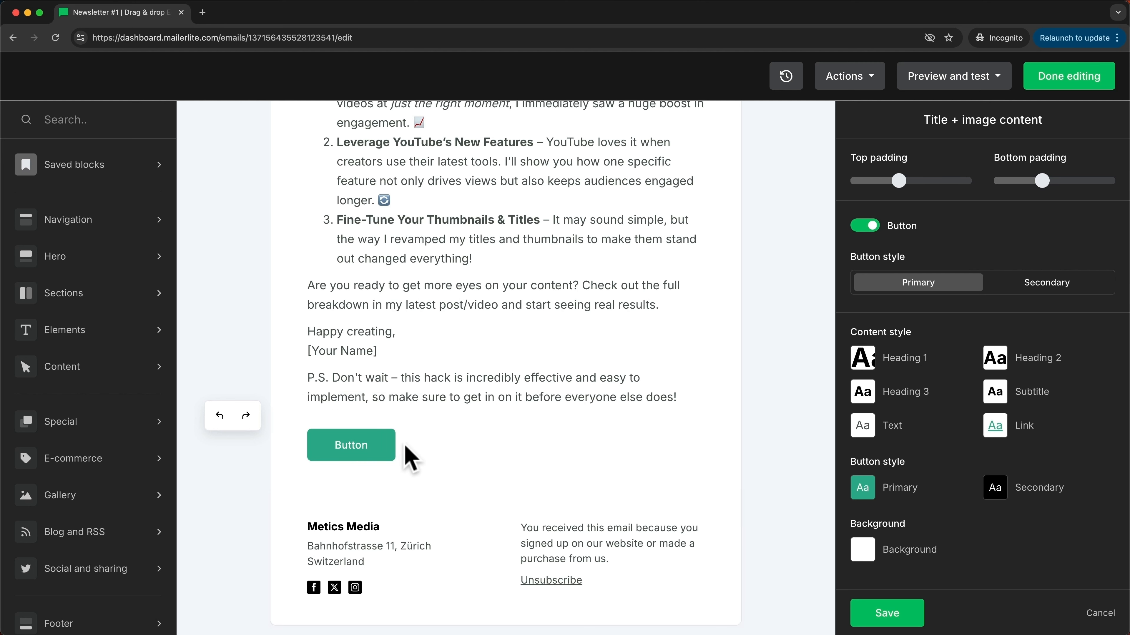
Step: Change the button label from 'Button' to 'Learn more here'
{"action": "left_click", "coordinate": [360, 446]}
{"action": "left_click_drag", "start_coordinate": [368, 445], "coordinate": [337, 445]}
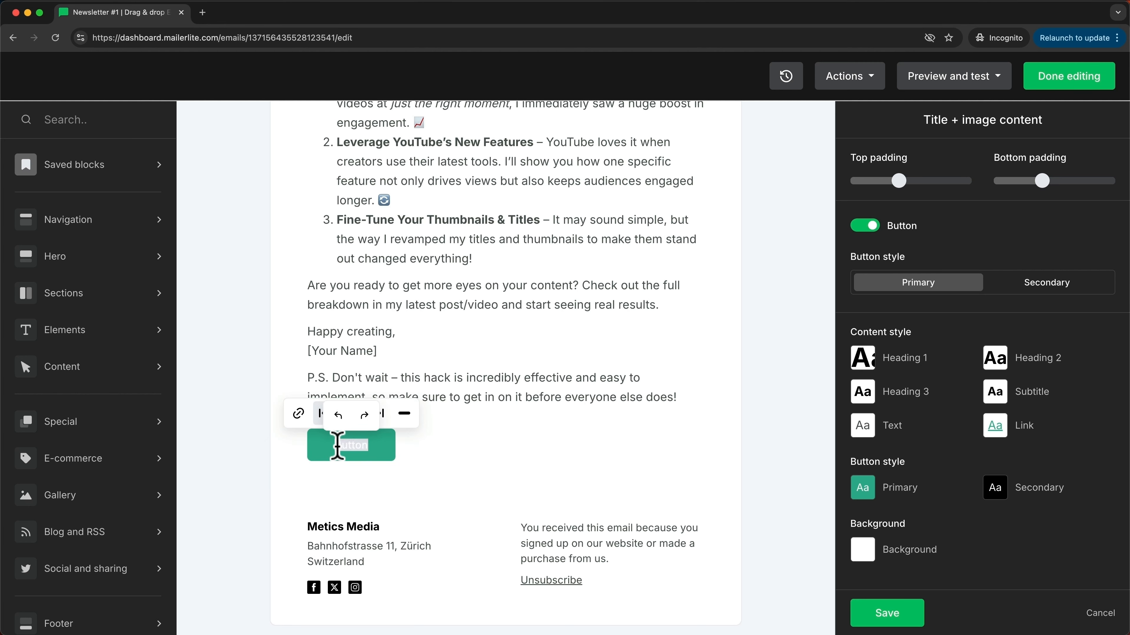
{"action": "type", "text": "Learn more here"}
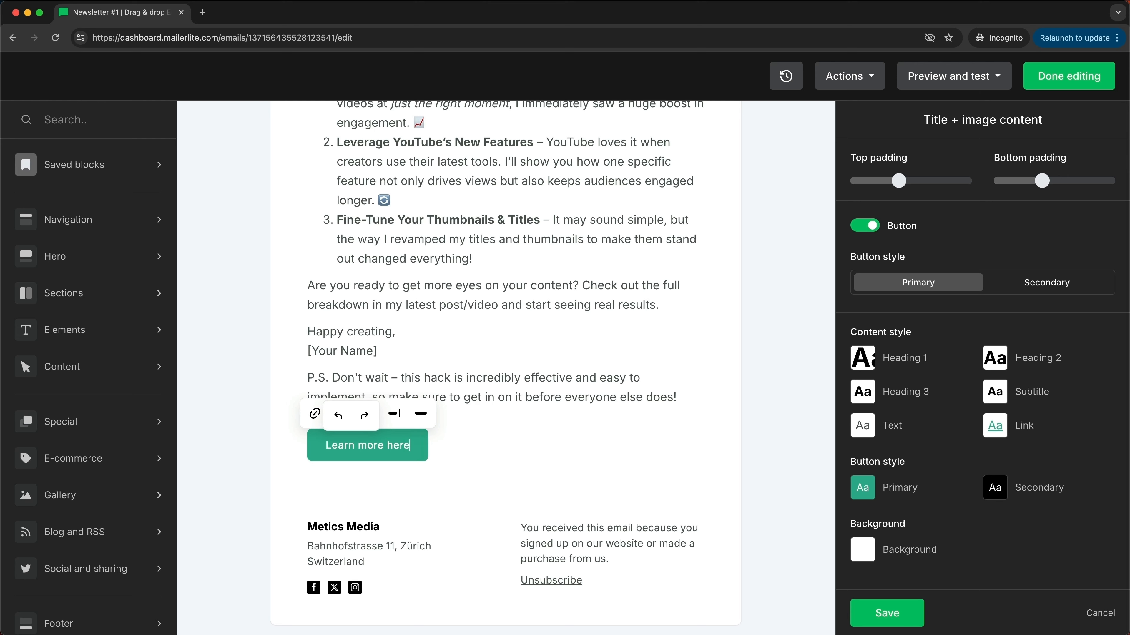
{"action": "left_click", "coordinate": [676, 521]}
{"action": "scroll", "coordinate": [676, 520], "scroll_direction": "up", "scroll_amount": 10}
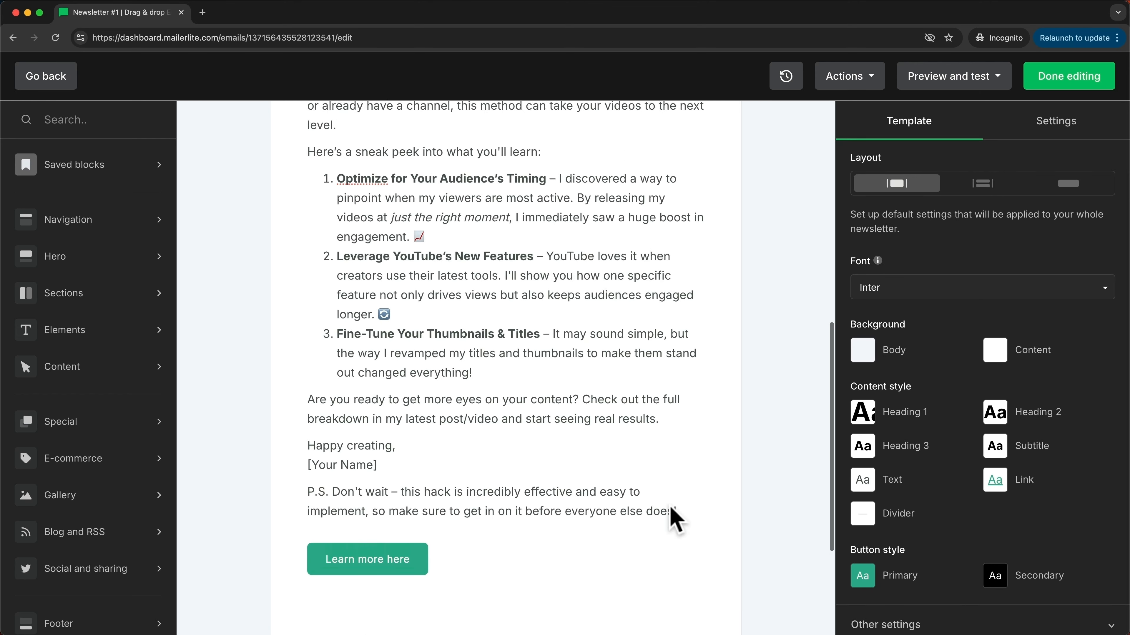
{"action": "scroll", "coordinate": [676, 480], "scroll_direction": "up", "scroll_amount": 2}
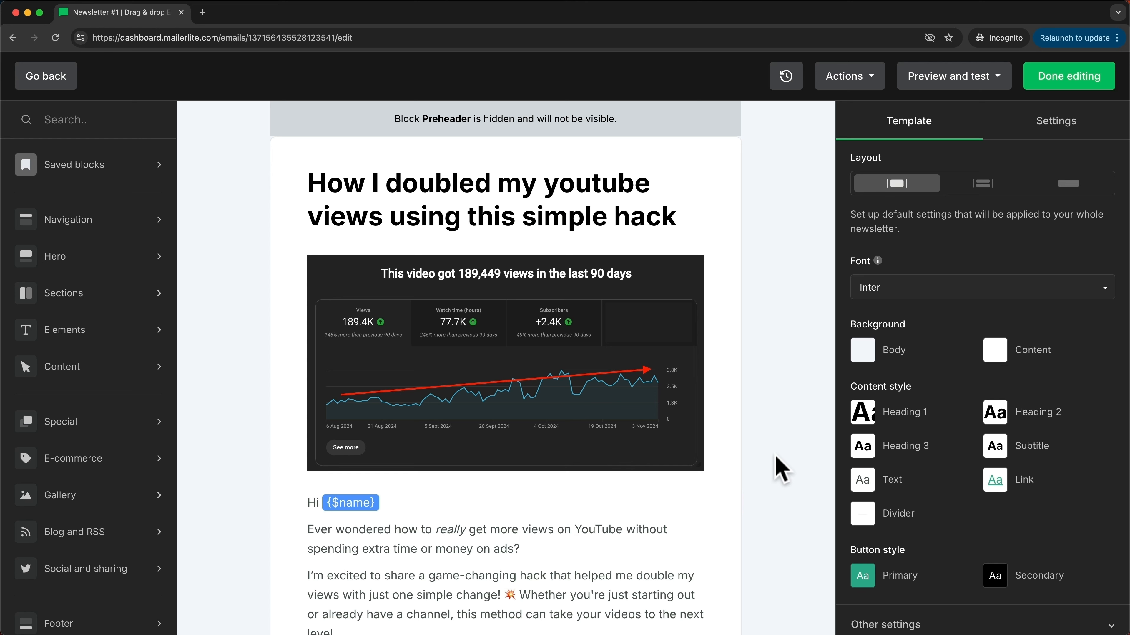
Step: Save the design through Actions as a template named 'Newsletter Tempaltes'
{"action": "left_click", "coordinate": [872, 82]}
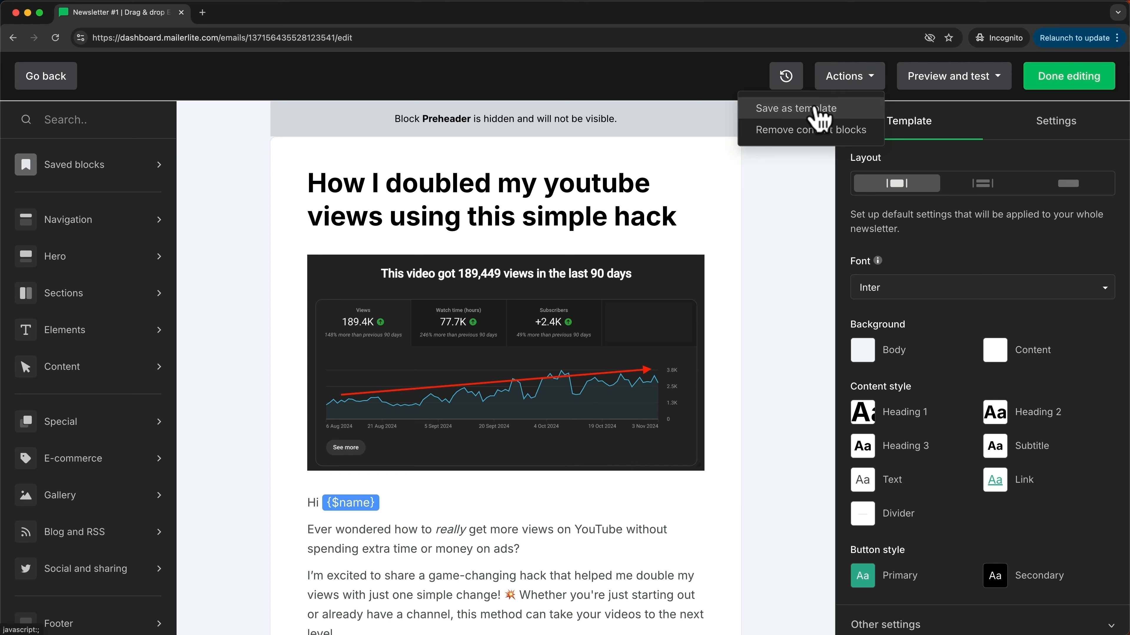
{"action": "left_click", "coordinate": [846, 112]}
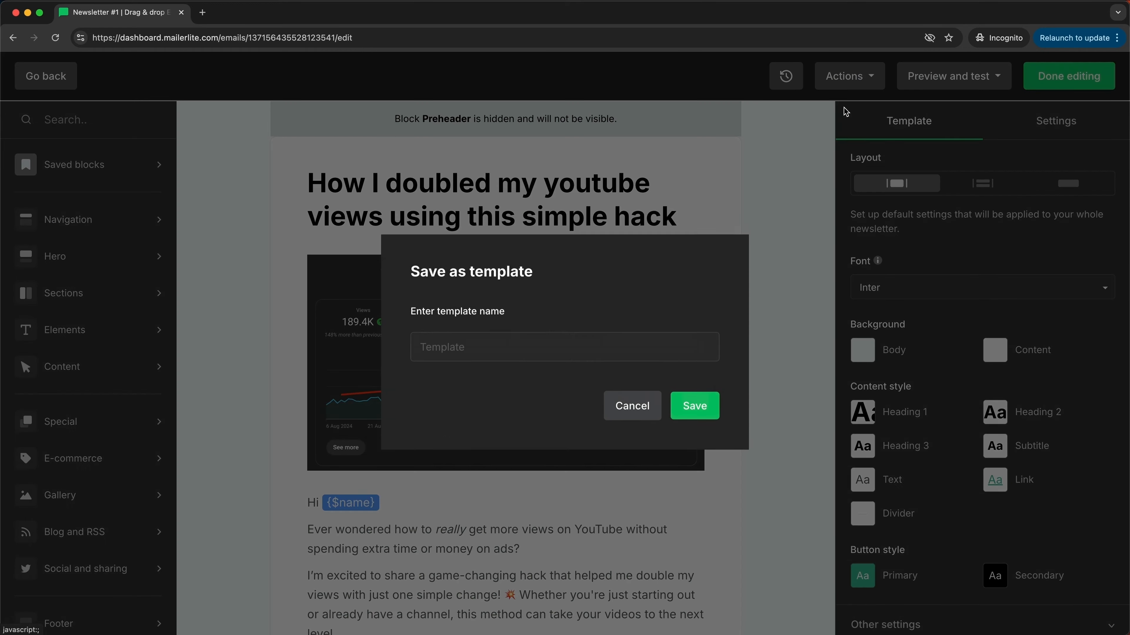
{"action": "left_click", "coordinate": [572, 353]}
{"action": "type", "text": "Newsle"}
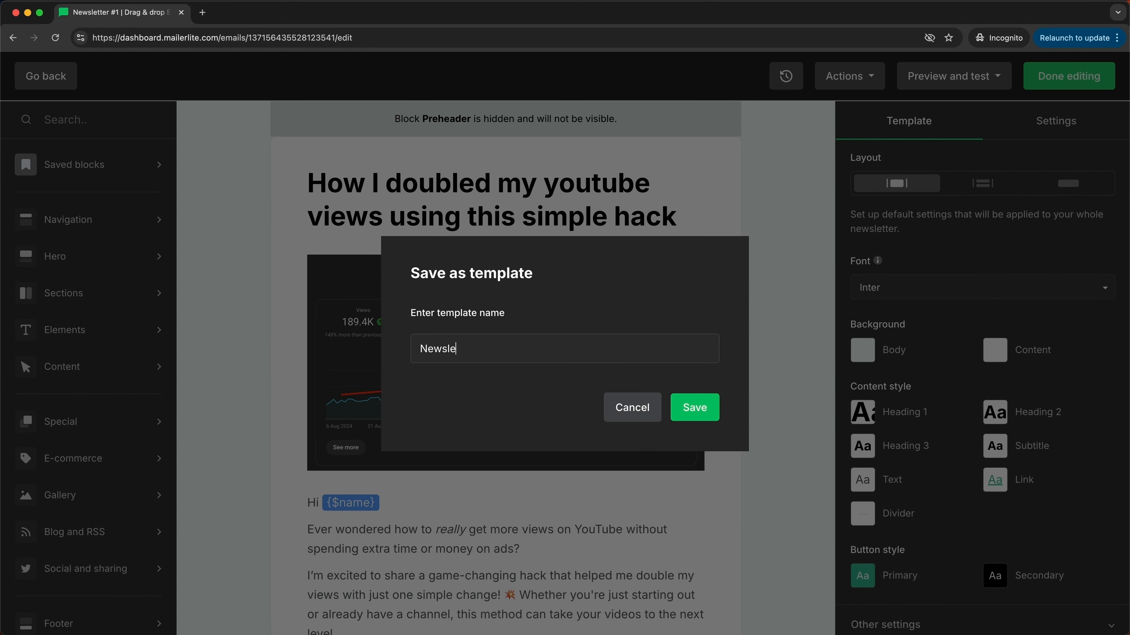
{"action": "type", "text": "tter Tempaltes"}
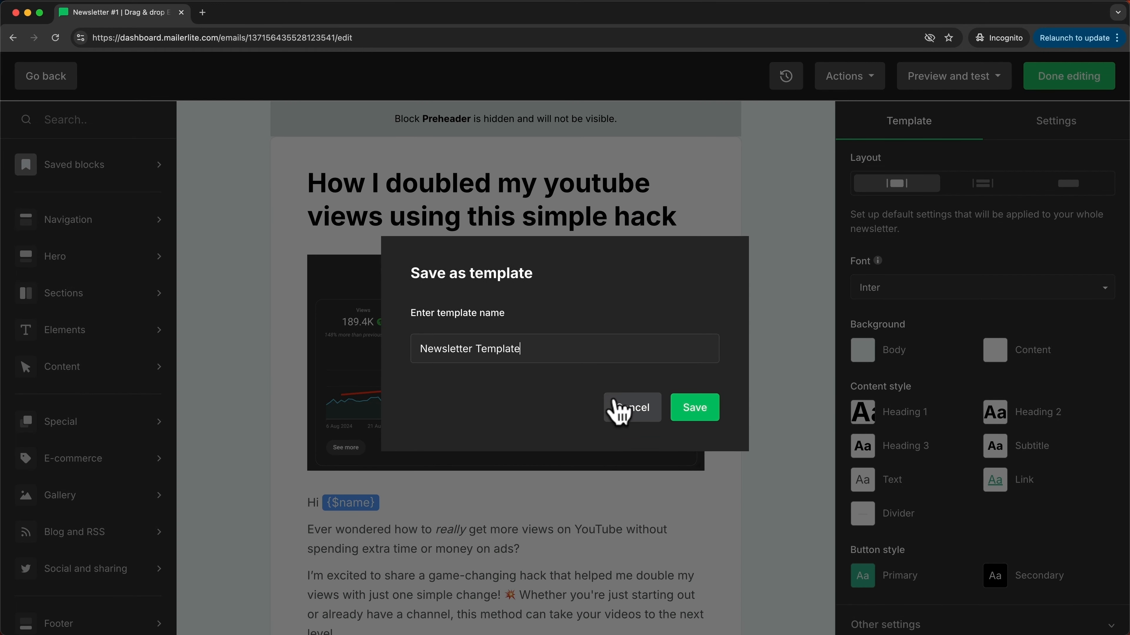
{"action": "left_click", "coordinate": [692, 412]}
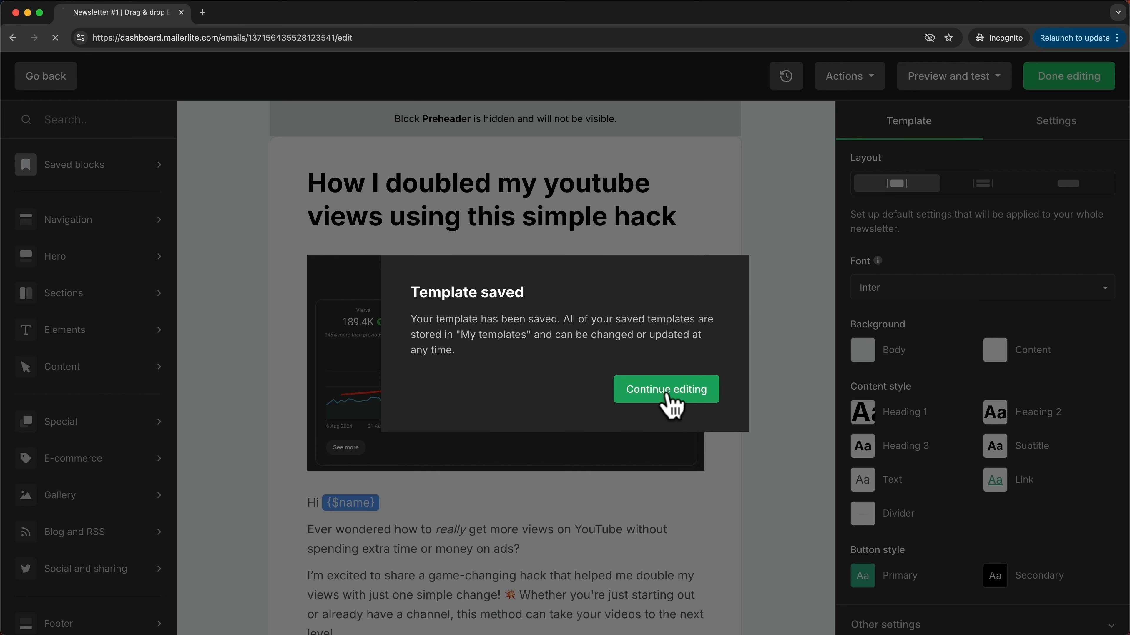
Step: Dismiss the confirmation, check Preview and test, and finish editing to reach Review and schedule
{"action": "left_click", "coordinate": [668, 397]}
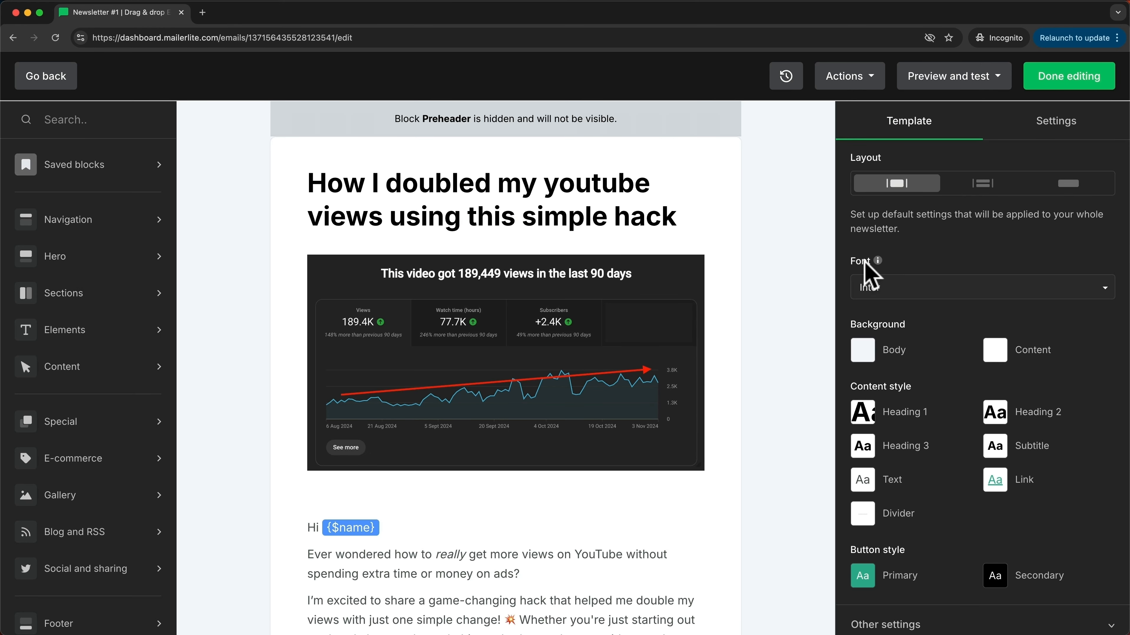
{"action": "left_click", "coordinate": [976, 85]}
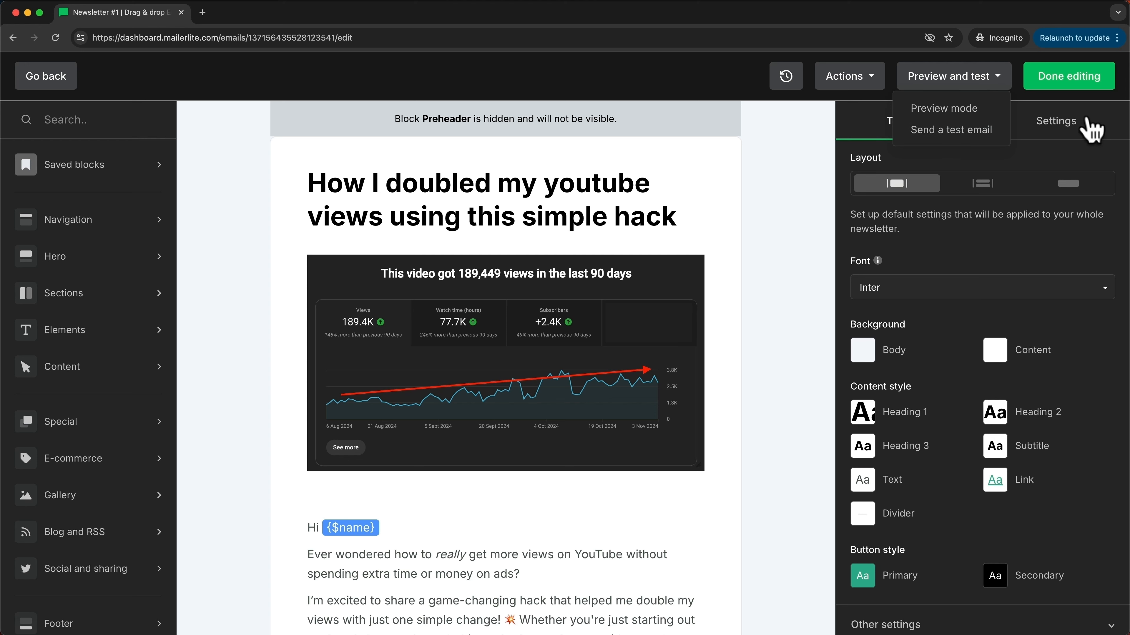
{"action": "left_click", "coordinate": [1077, 86]}
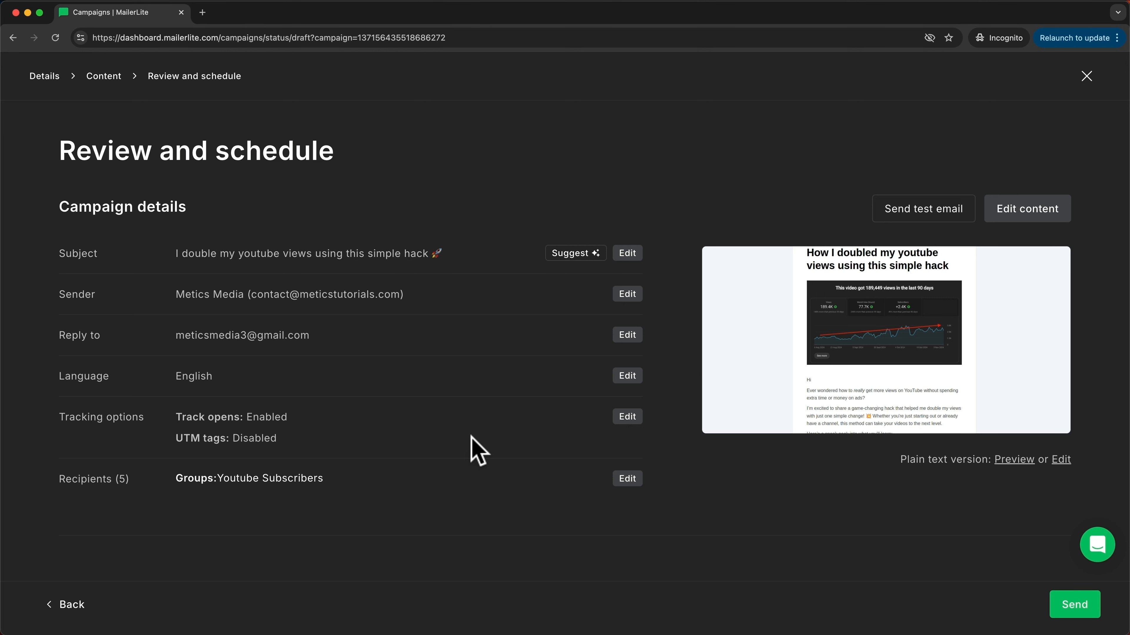
Step: Send Newsletter #1 immediately from the Review and schedule page
{"action": "mouse_move", "coordinate": [938, 328]}
{"action": "left_click", "coordinate": [1074, 606]}
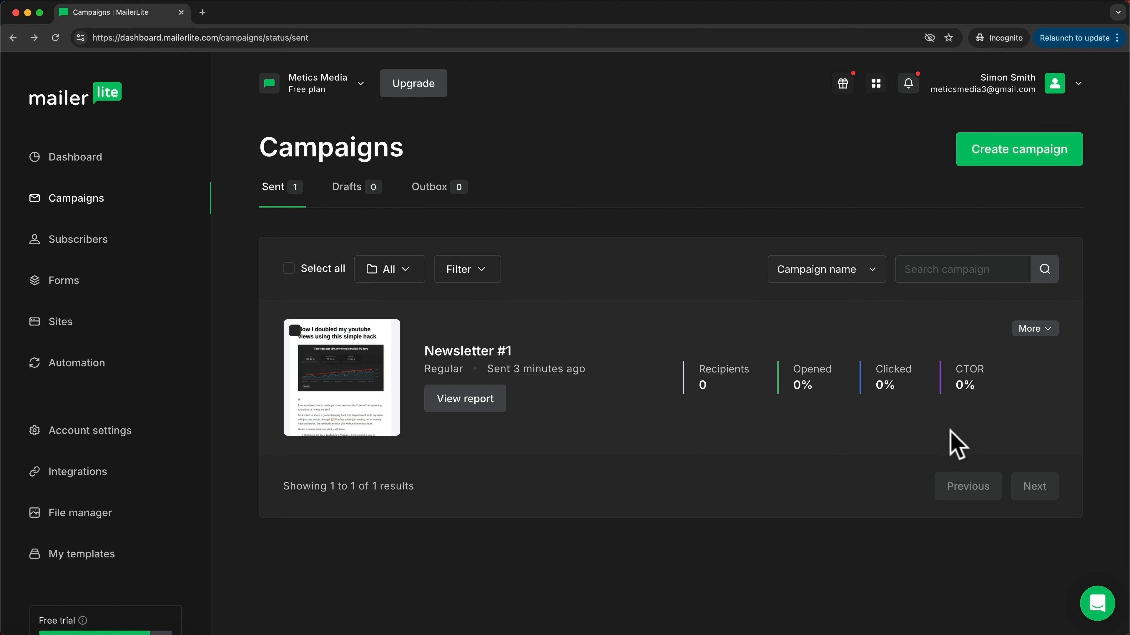
Step: Scroll through the Newsletter #1 report overview, then switch to Forms in the sidebar
{"action": "left_click", "coordinate": [475, 414]}
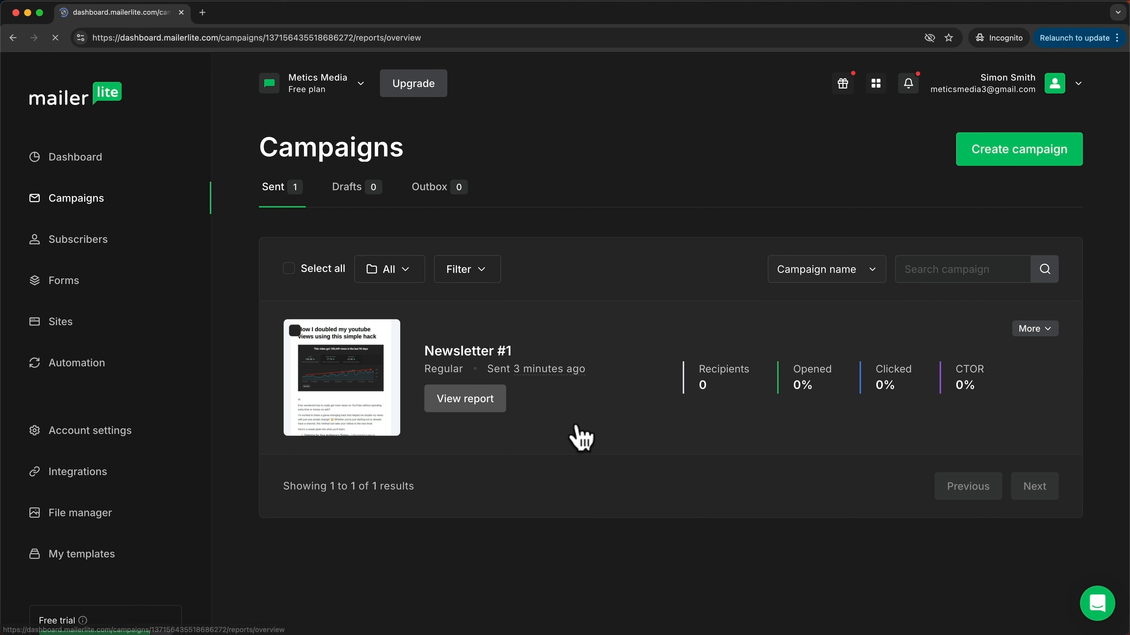
{"action": "scroll", "coordinate": [707, 342], "scroll_direction": "down", "scroll_amount": 8}
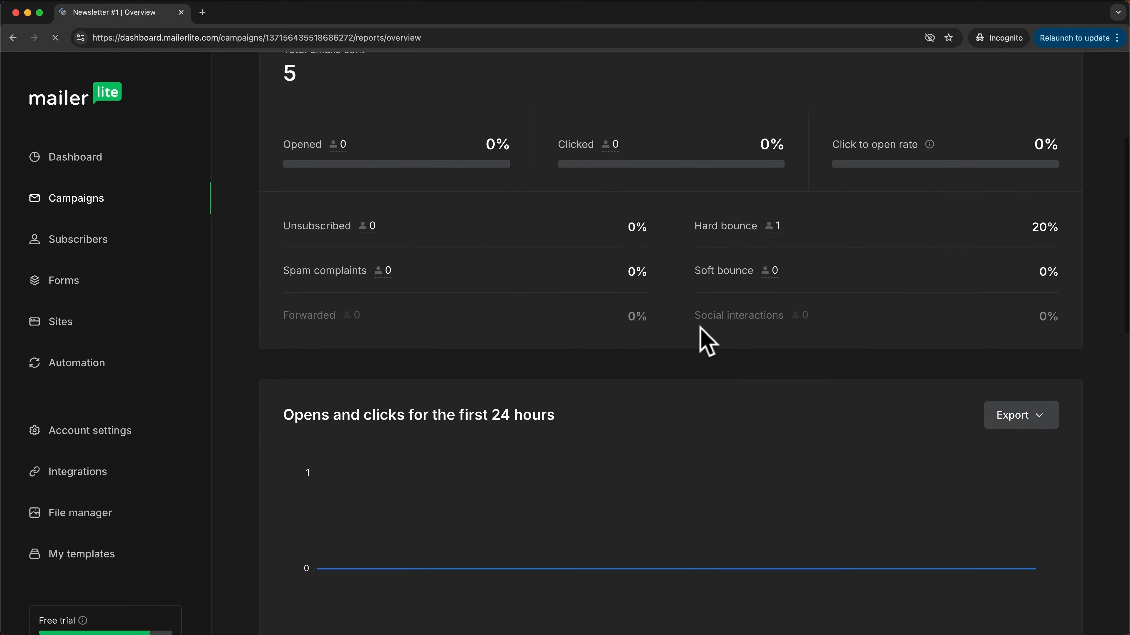
{"action": "scroll", "coordinate": [707, 342], "scroll_direction": "up", "scroll_amount": 8}
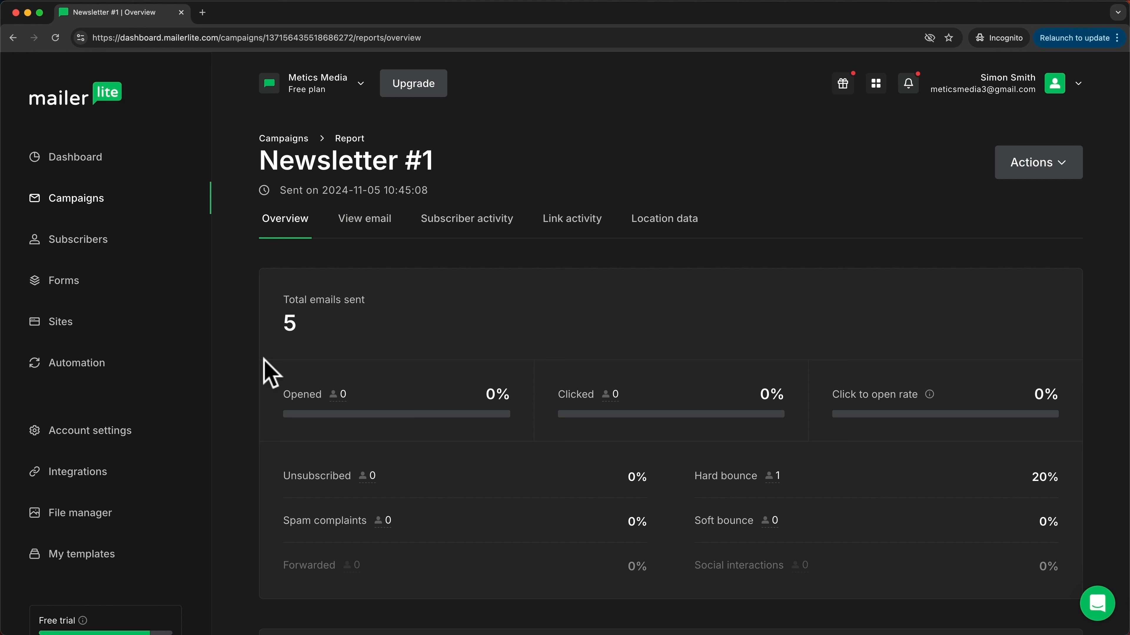
{"action": "left_click", "coordinate": [70, 286]}
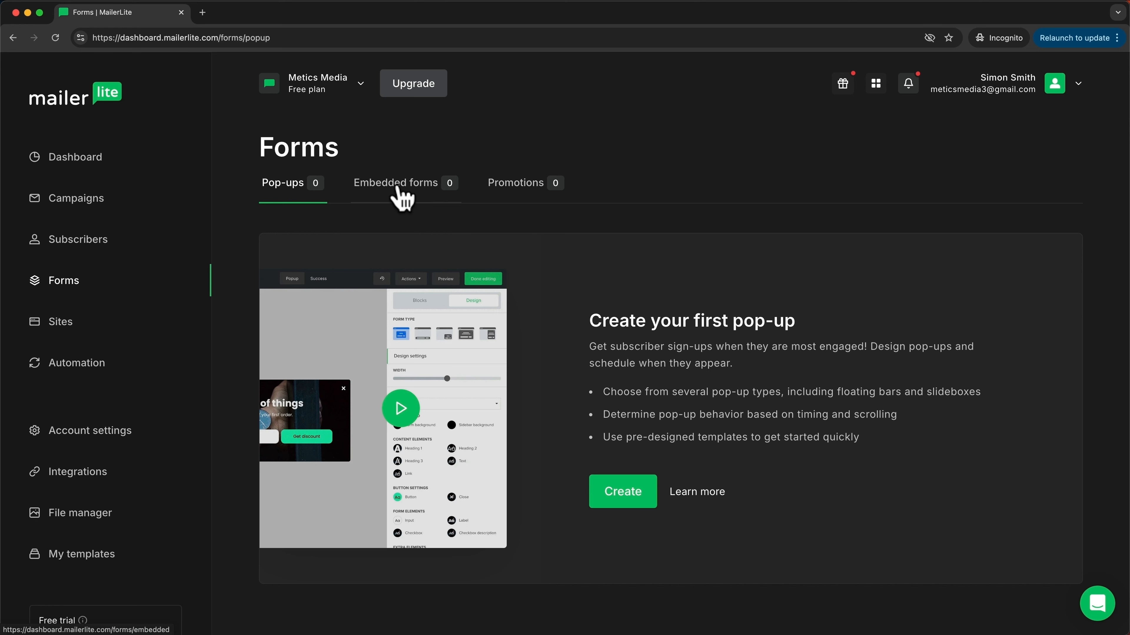
Step: Look over the Embedded forms and Promotions tabs, then create a new form from Pop-ups
{"action": "left_click", "coordinate": [401, 196]}
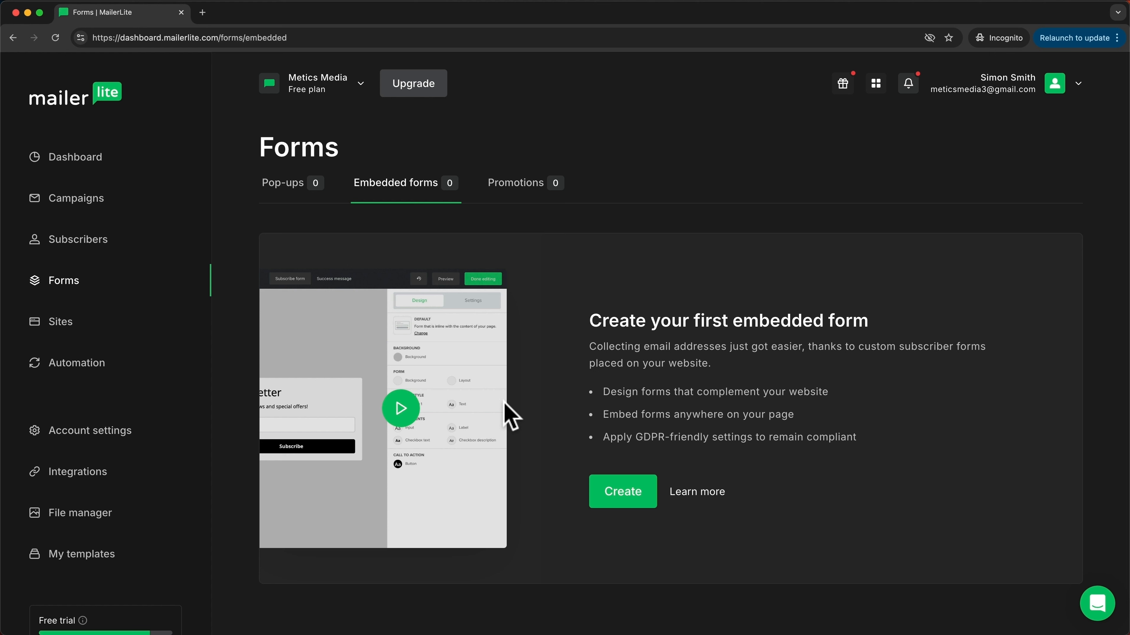
{"action": "left_click", "coordinate": [516, 186]}
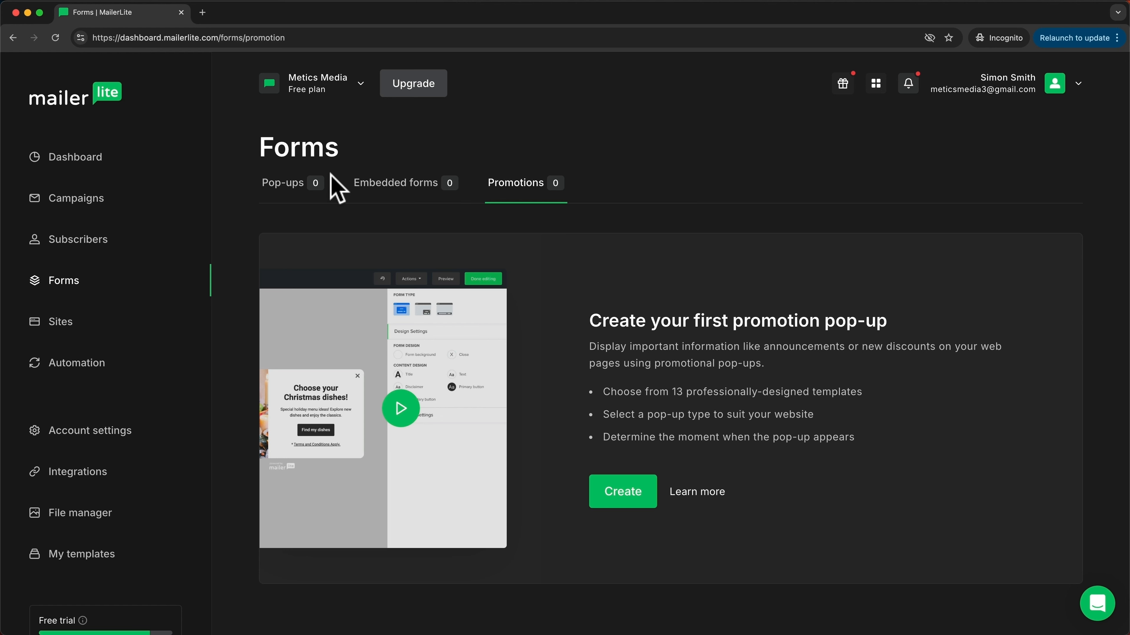
{"action": "left_click", "coordinate": [290, 187]}
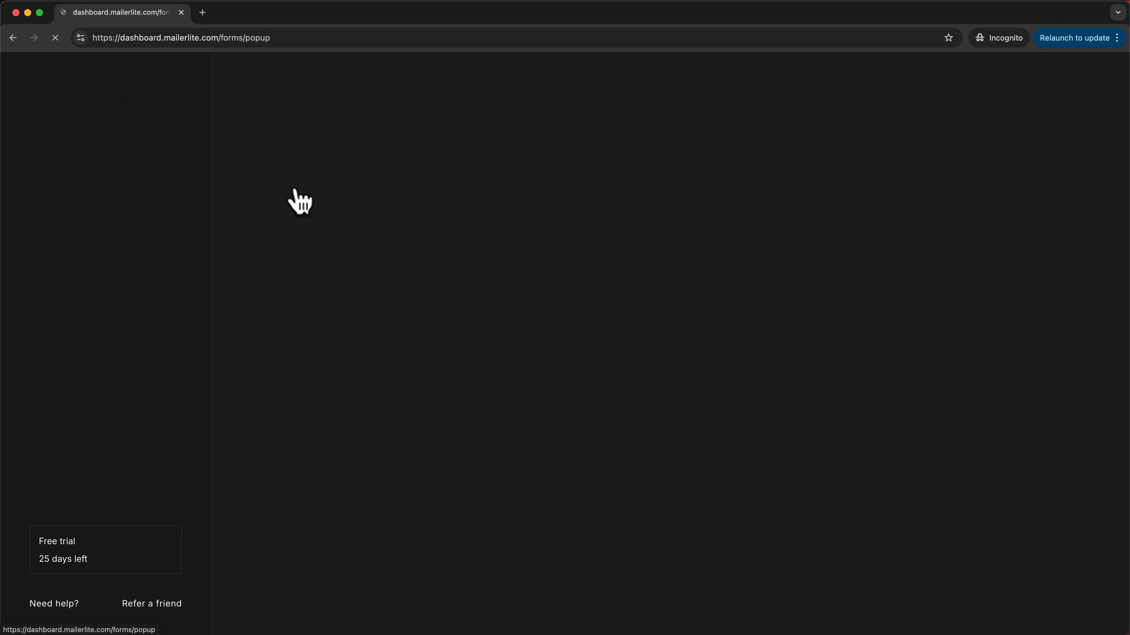
{"action": "left_click", "coordinate": [618, 497]}
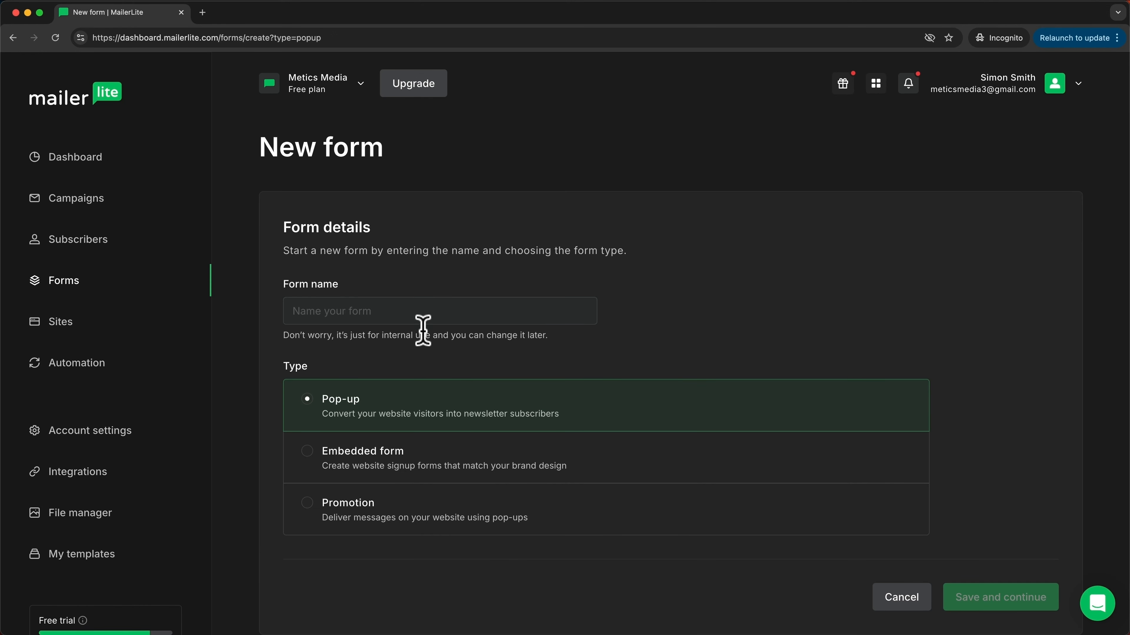
Step: Name the pop-up 'Website Form', tick the Youtube Subscribers group, and continue to templates
{"action": "left_click", "coordinate": [417, 312]}
{"action": "type", "text": "Website Form"}
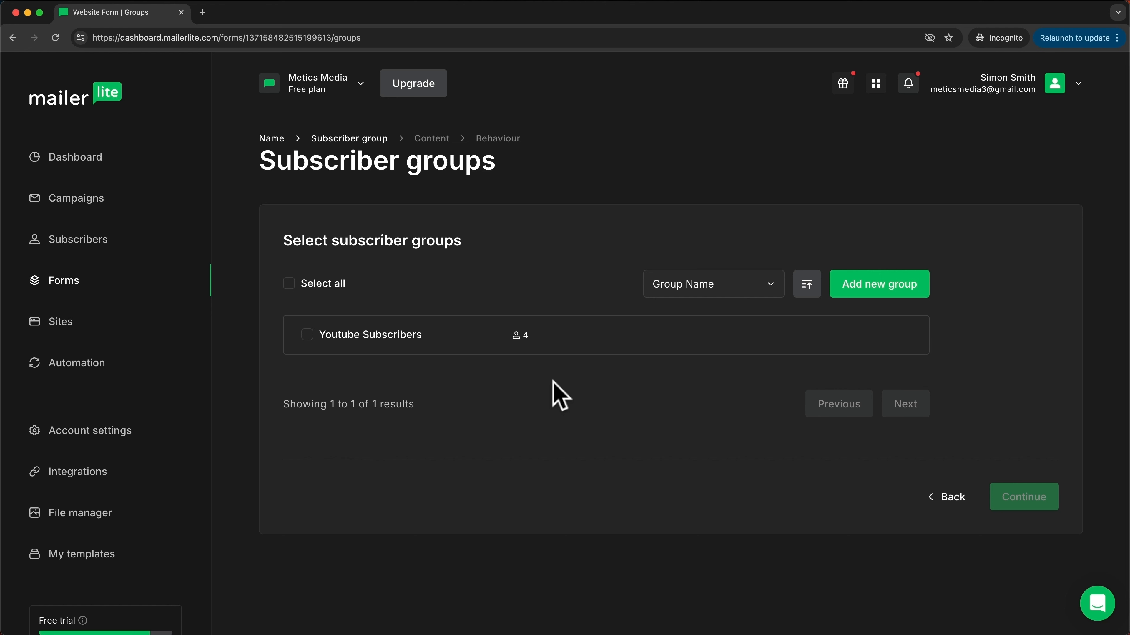
{"action": "left_click", "coordinate": [307, 334]}
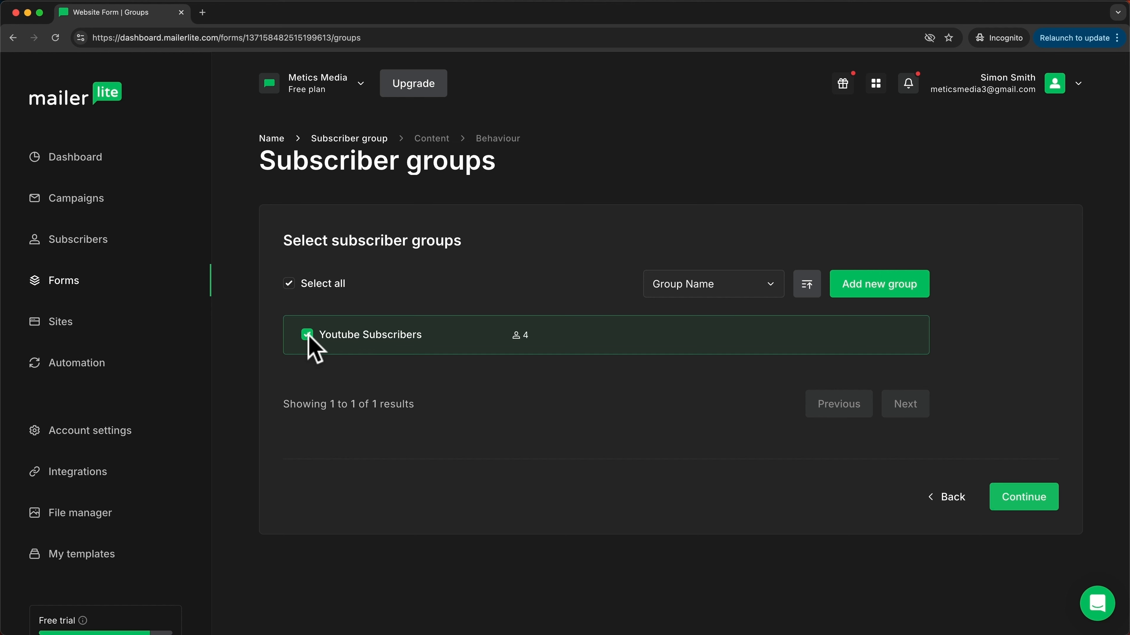
{"action": "left_click", "coordinate": [993, 509]}
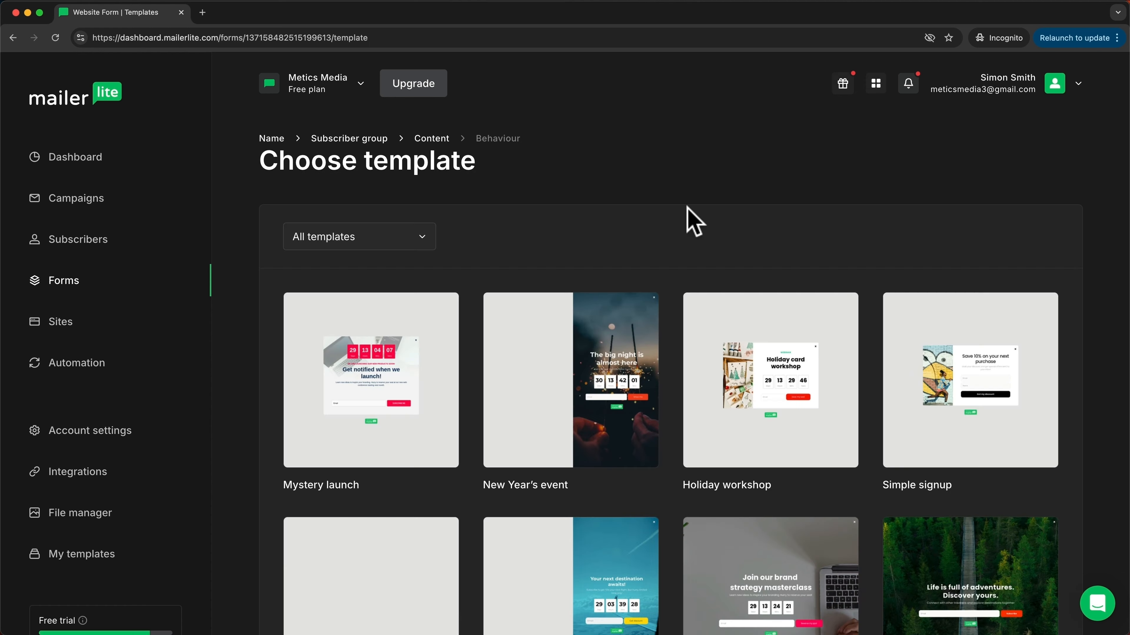
{"action": "scroll", "coordinate": [688, 220], "scroll_direction": "down", "scroll_amount": 3}
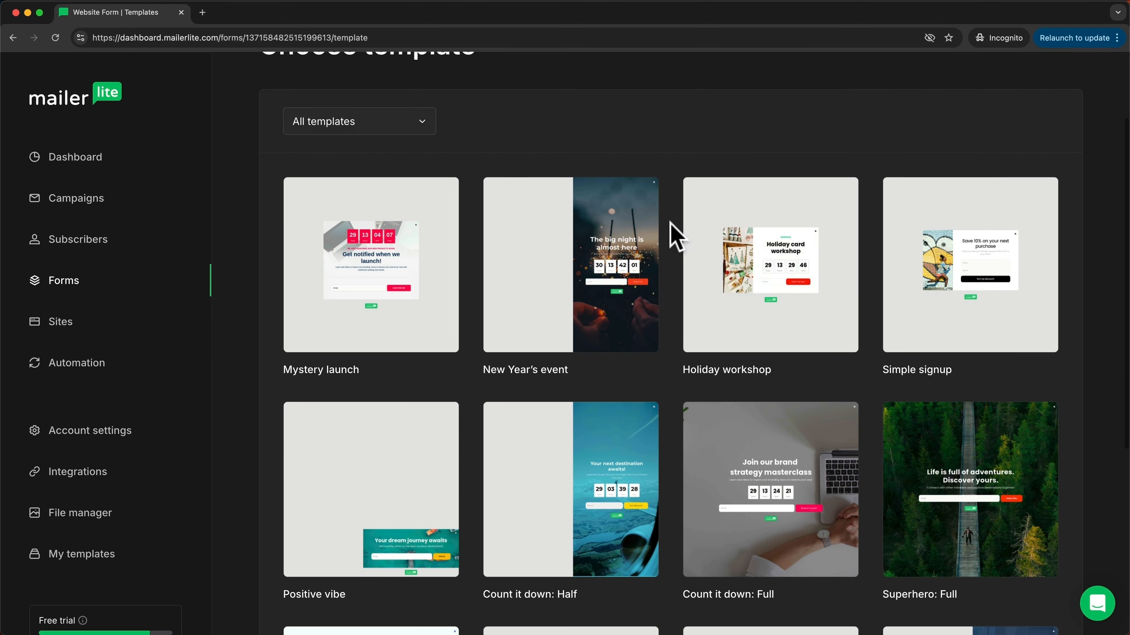
{"action": "scroll", "coordinate": [668, 328], "scroll_direction": "down", "scroll_amount": 3}
{"action": "scroll", "coordinate": [669, 330], "scroll_direction": "up", "scroll_amount": 6}
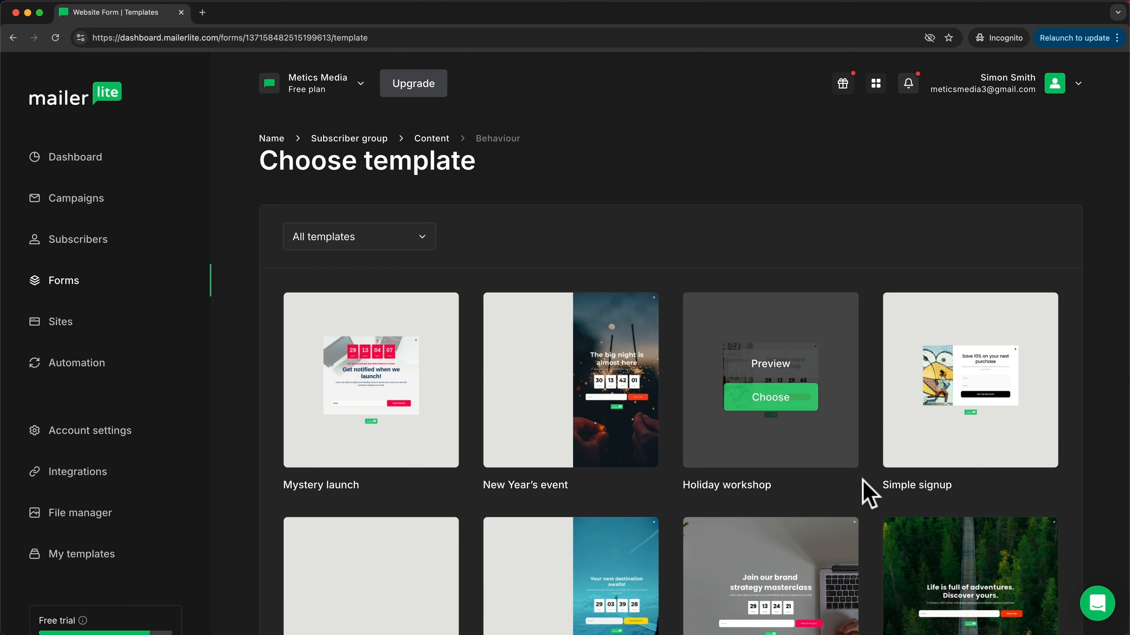
{"action": "mouse_move", "coordinate": [929, 454]}
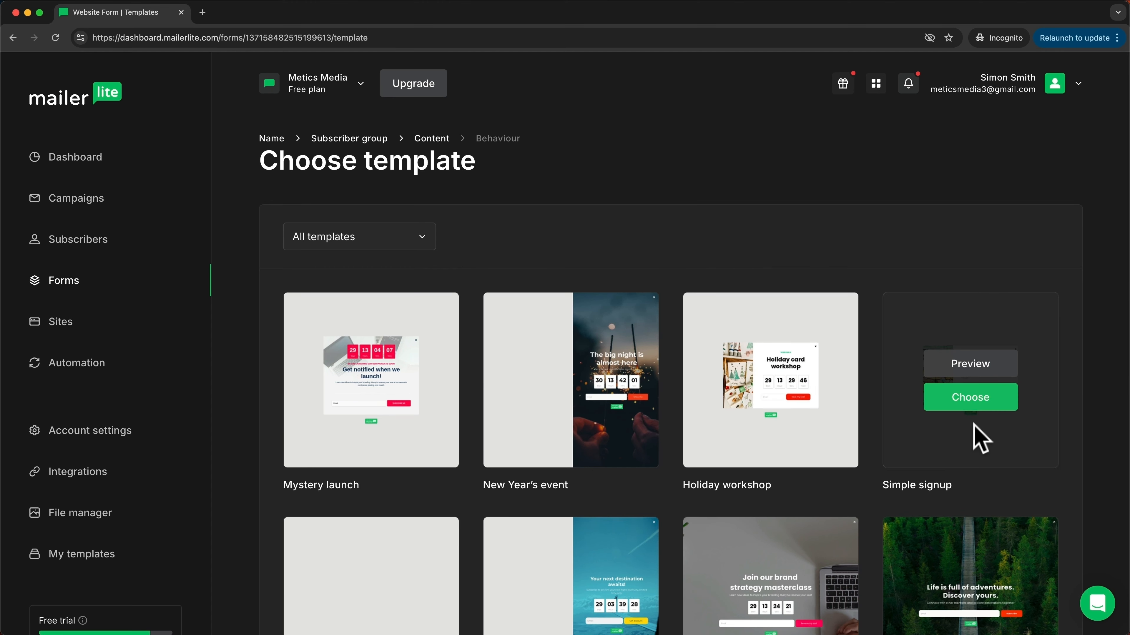
Step: Pick the Simple signup template, try bottom bar and full-screen, then keep popup with image sidebar
{"action": "left_click", "coordinate": [971, 403]}
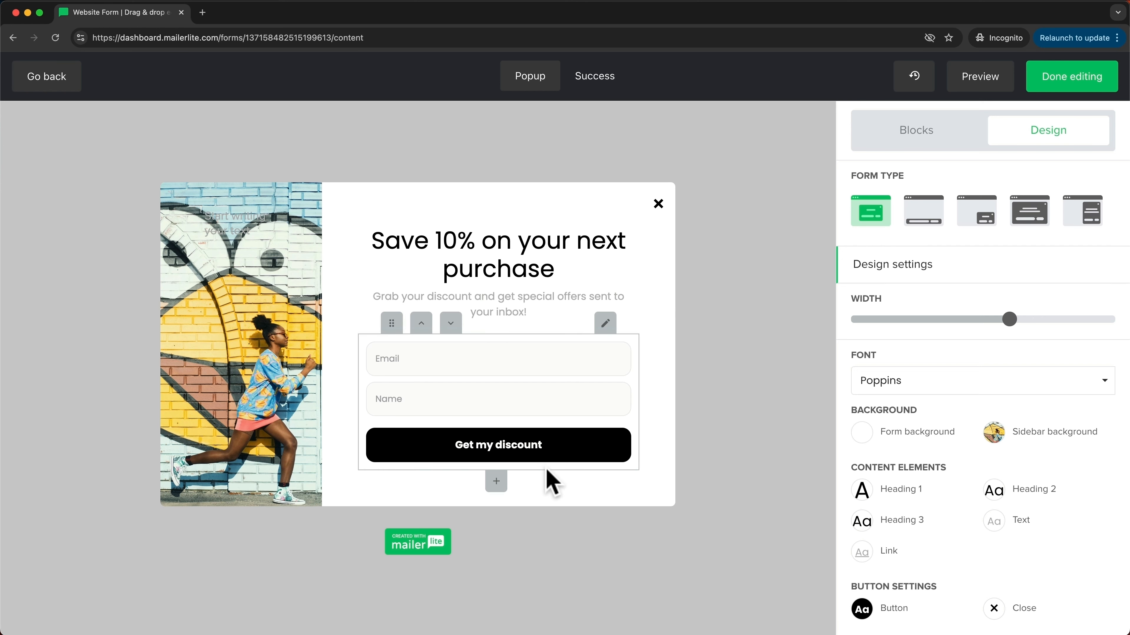
{"action": "left_click", "coordinate": [929, 220]}
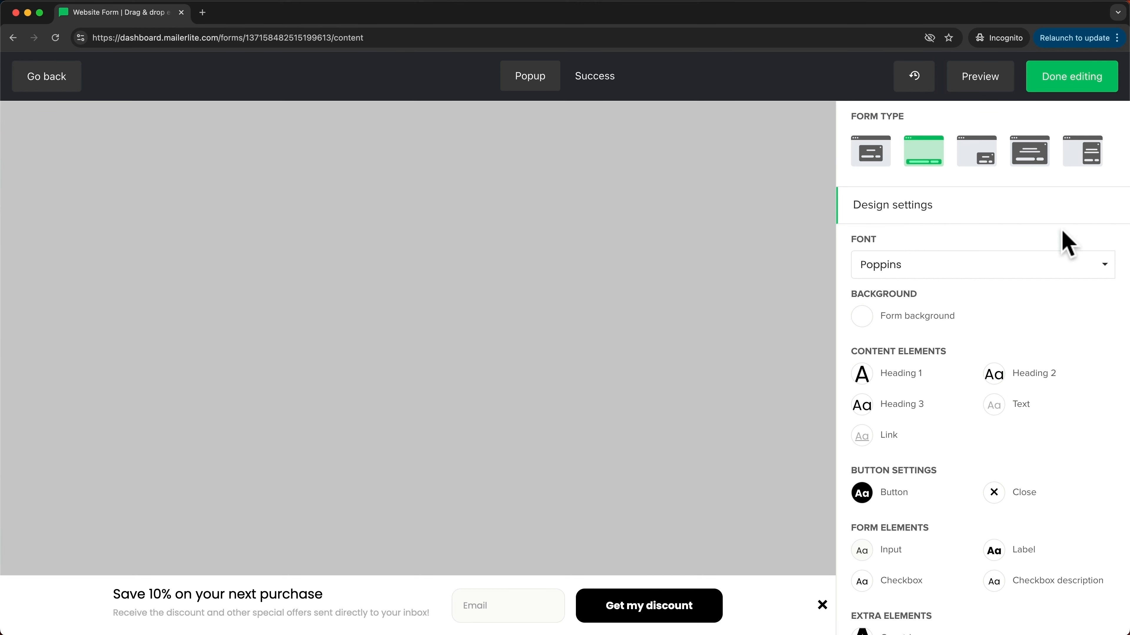
{"action": "left_click", "coordinate": [1025, 161]}
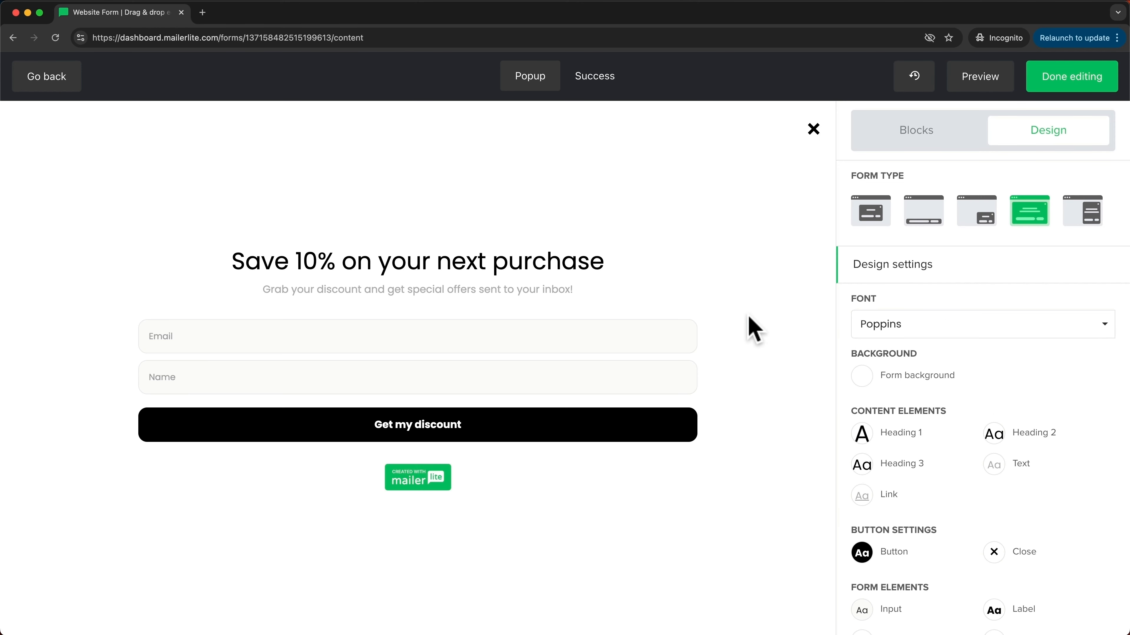
{"action": "mouse_move", "coordinate": [674, 253]}
{"action": "left_click", "coordinate": [872, 218]}
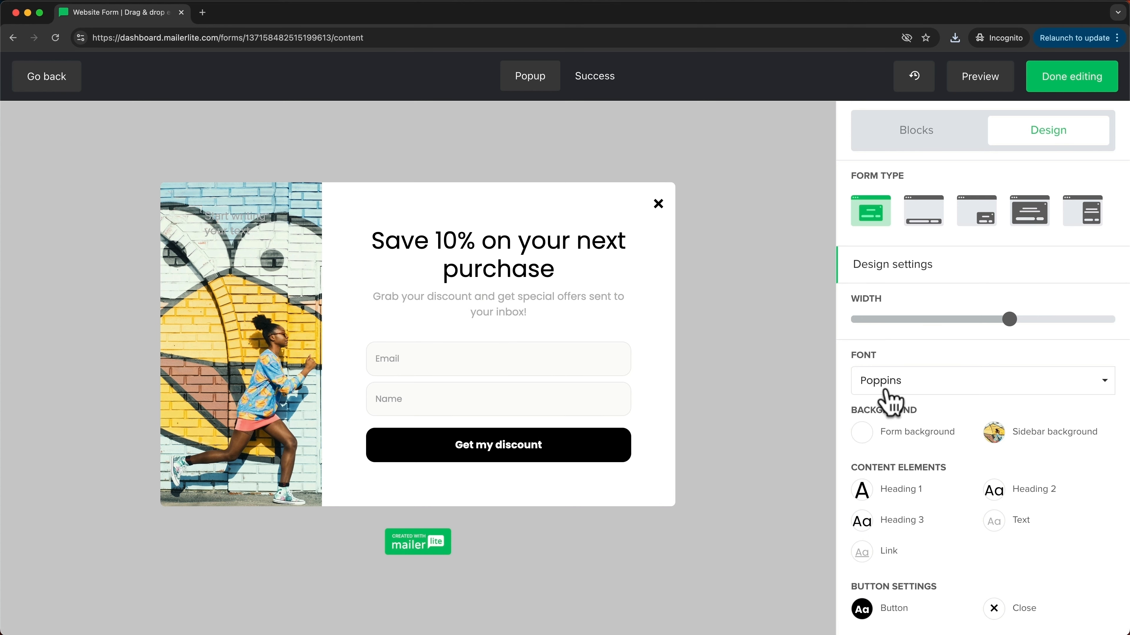
Step: Set the pop-up form's font to Roboto
{"action": "left_click", "coordinate": [919, 386]}
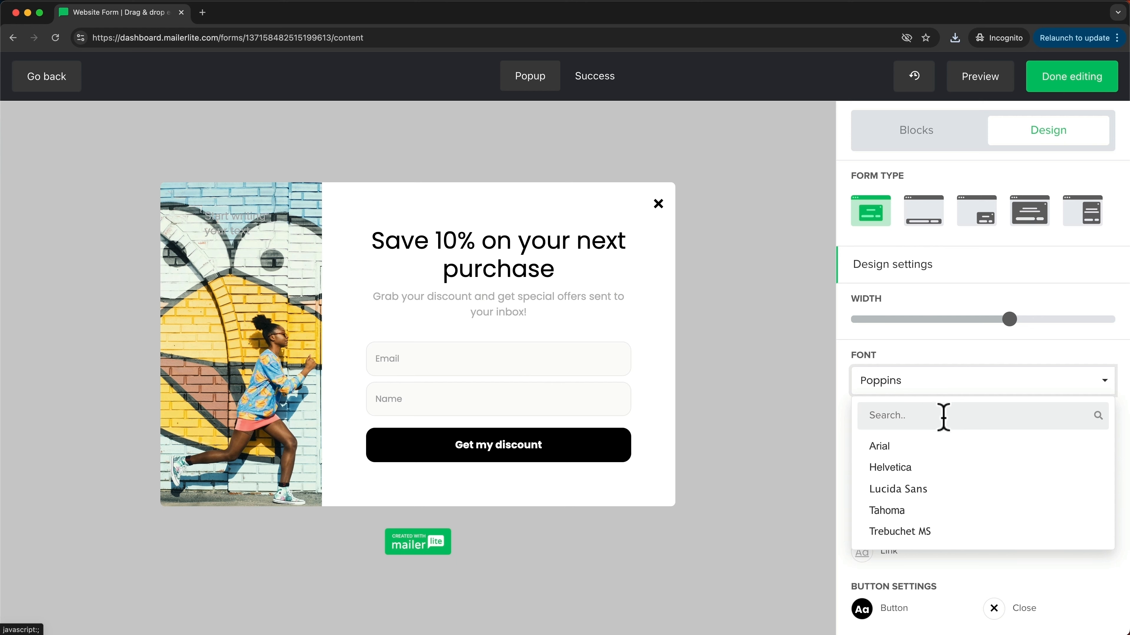
{"action": "scroll", "coordinate": [945, 467], "scroll_direction": "down", "scroll_amount": 3}
{"action": "scroll", "coordinate": [943, 465], "scroll_direction": "down", "scroll_amount": 3}
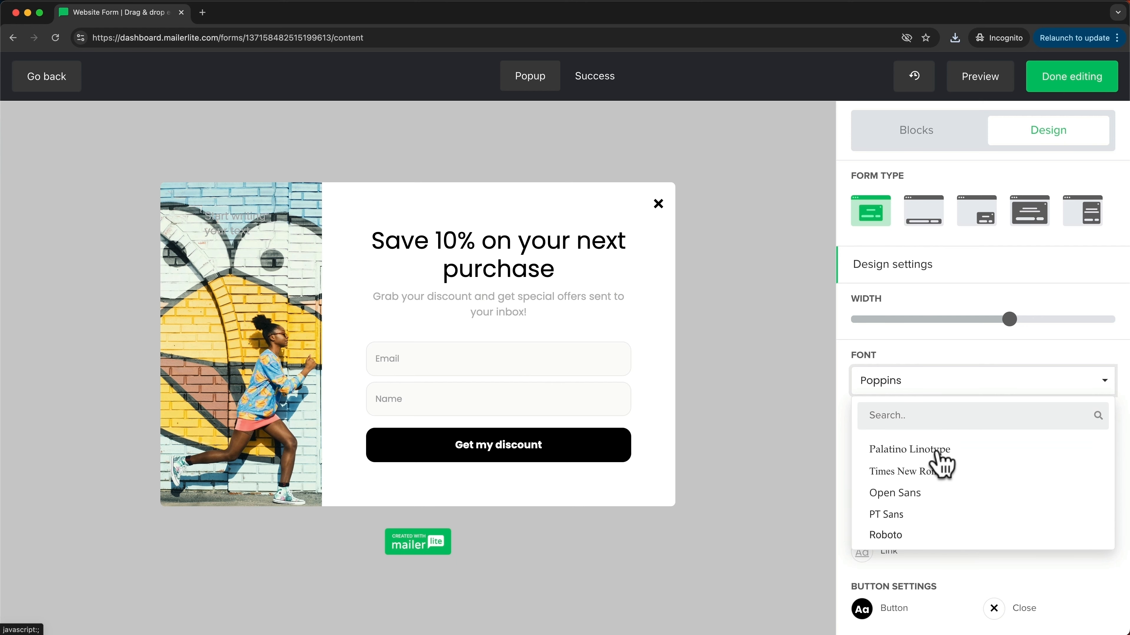
{"action": "left_click", "coordinate": [902, 497]}
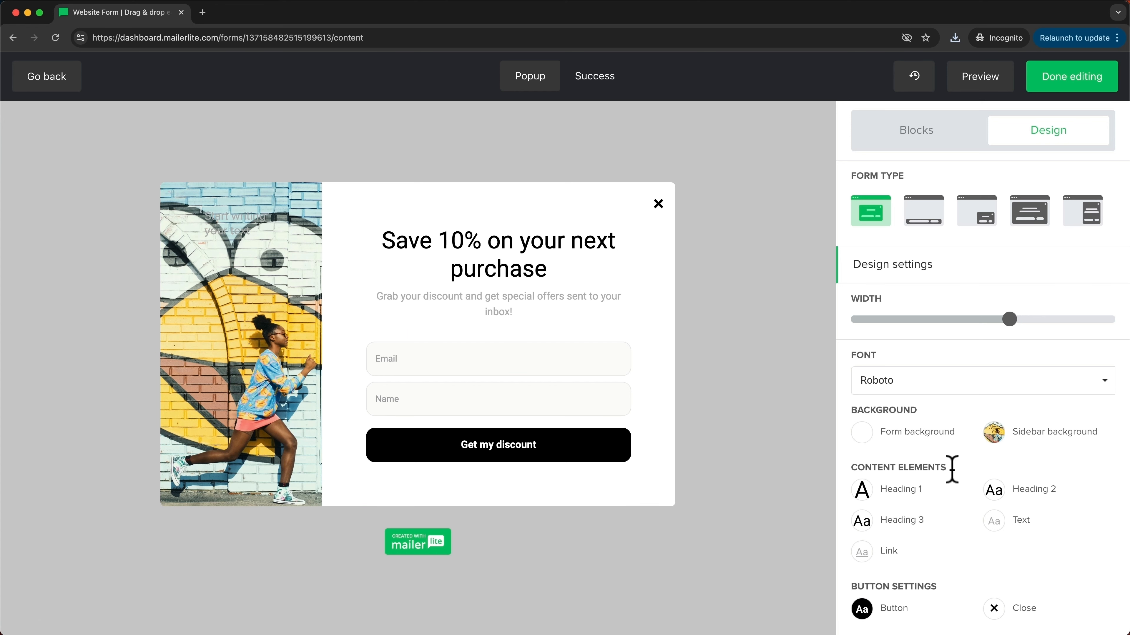
Step: Upload Youtube.png and use it as the sidebar background image
{"action": "left_click", "coordinate": [995, 438]}
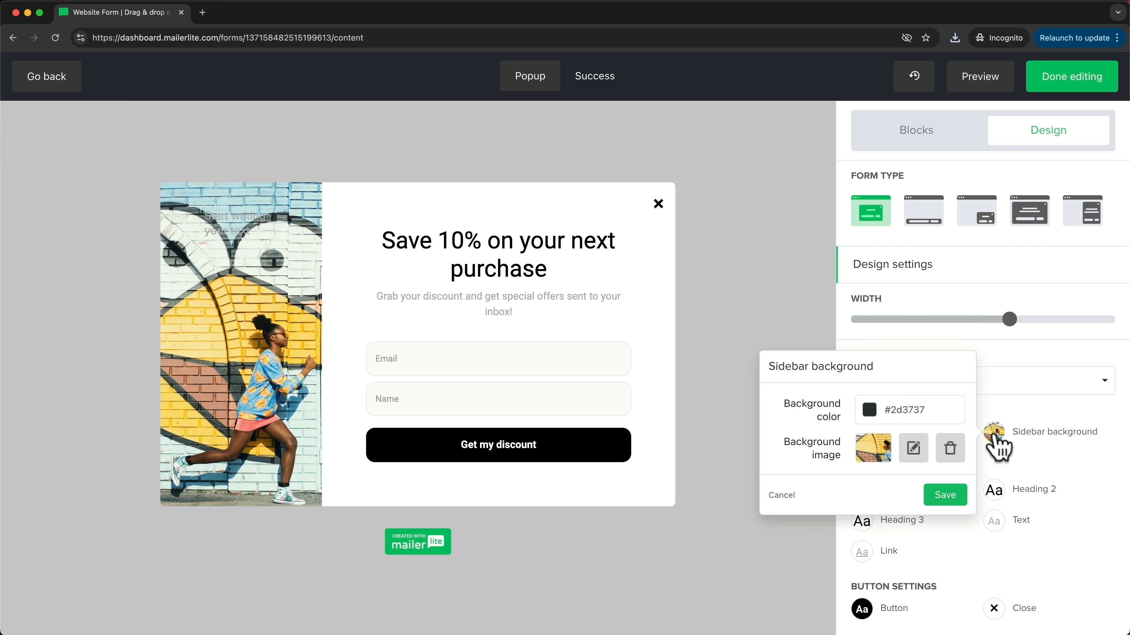
{"action": "left_click", "coordinate": [914, 450]}
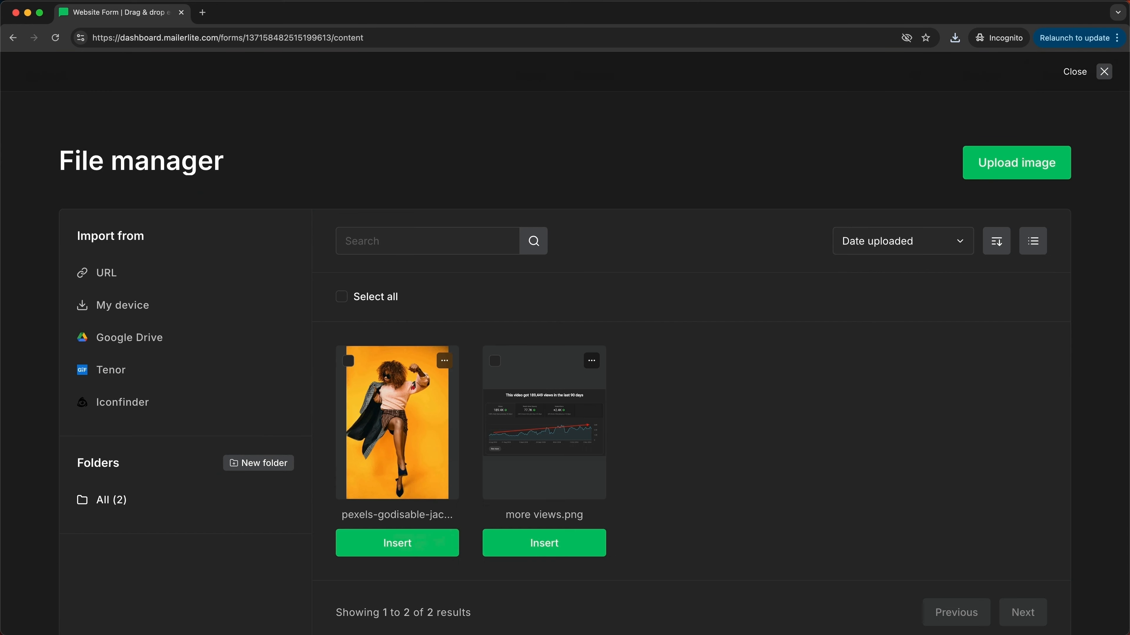
{"action": "left_click_drag", "start_coordinate": [663, 632], "coordinate": [666, 437]}
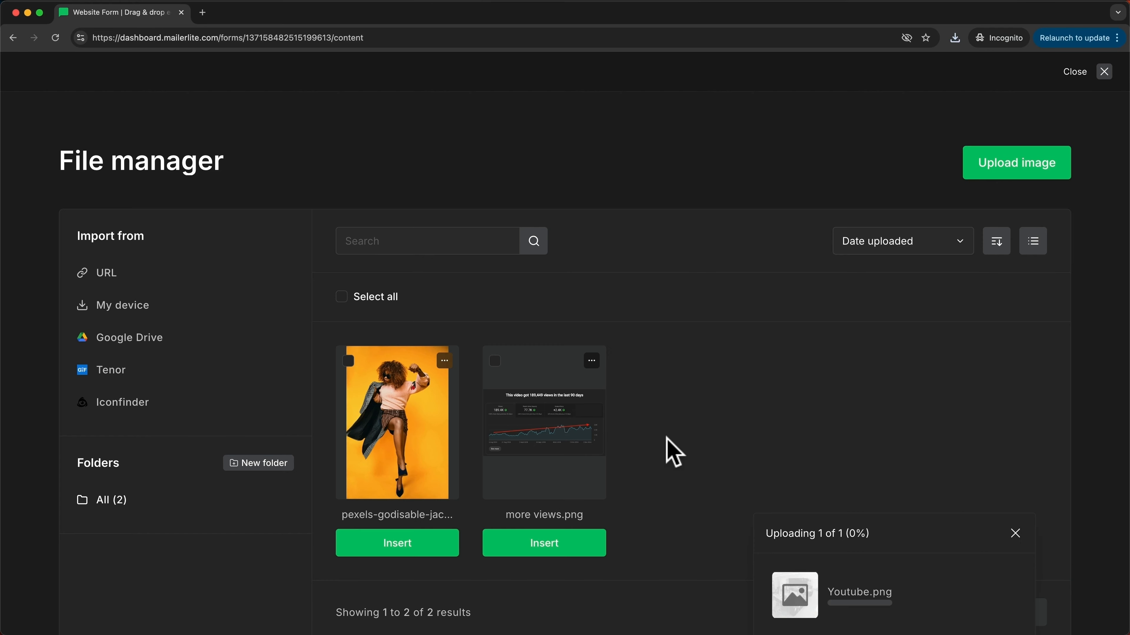
{"action": "left_click", "coordinate": [414, 551]}
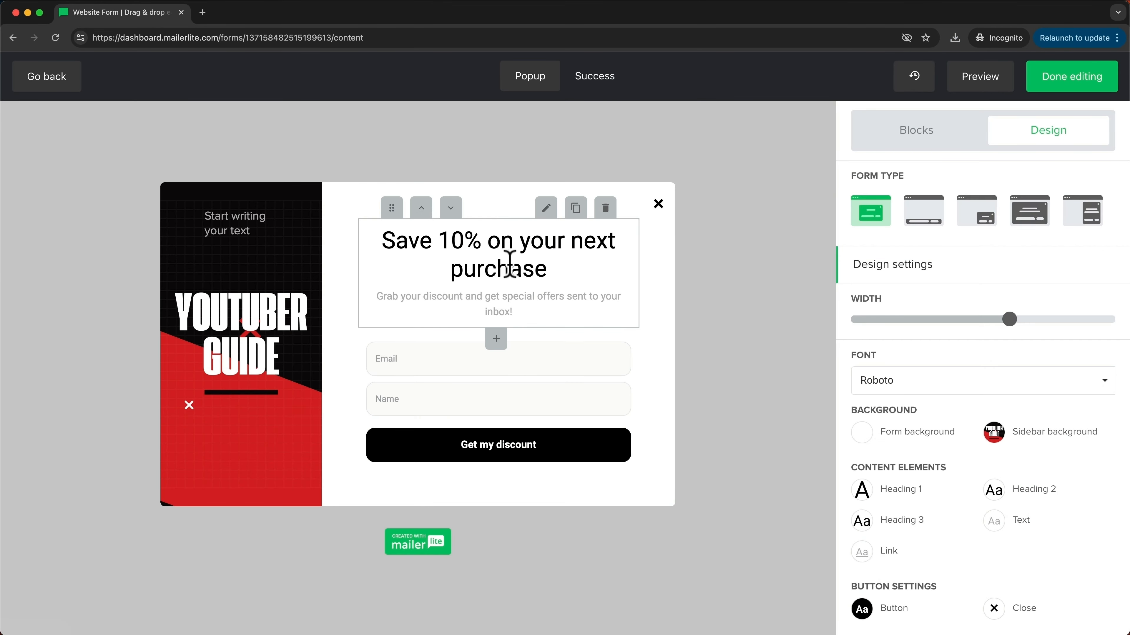
Step: Change the heading to 'Grab my Youtuber Guide for FREE!' and the button label to 'Send it now'
{"action": "left_click_drag", "start_coordinate": [393, 238], "coordinate": [559, 270]}
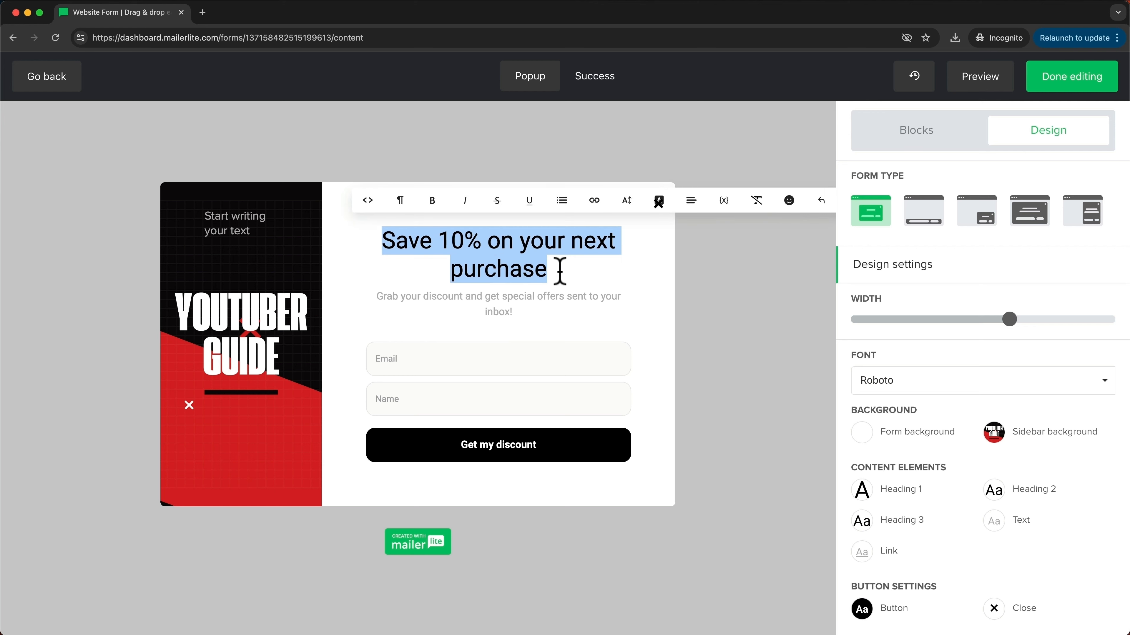
{"action": "type", "text": "Grab my Youtuber Guide for FREE!"}
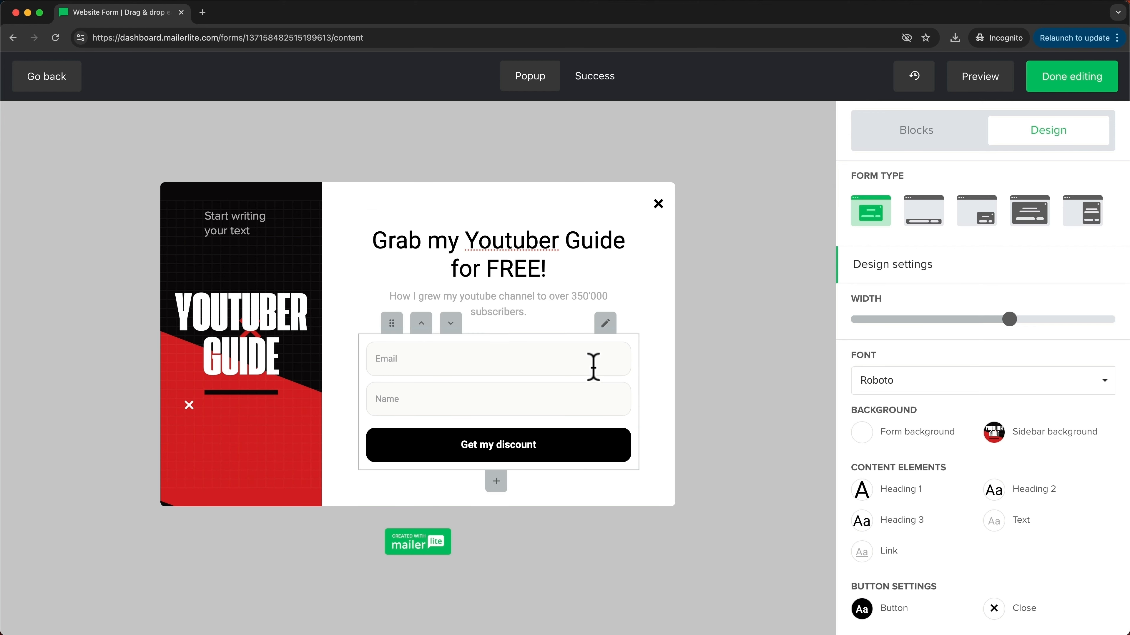
{"action": "left_click", "coordinate": [605, 323]}
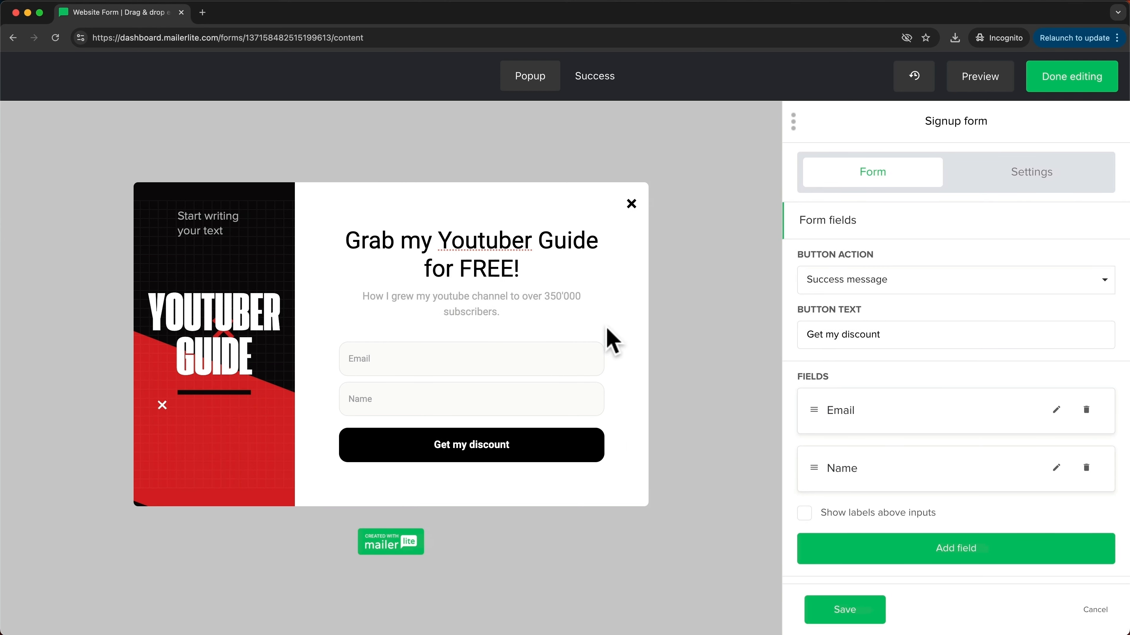
{"action": "left_click_drag", "start_coordinate": [792, 334], "coordinate": [875, 337]}
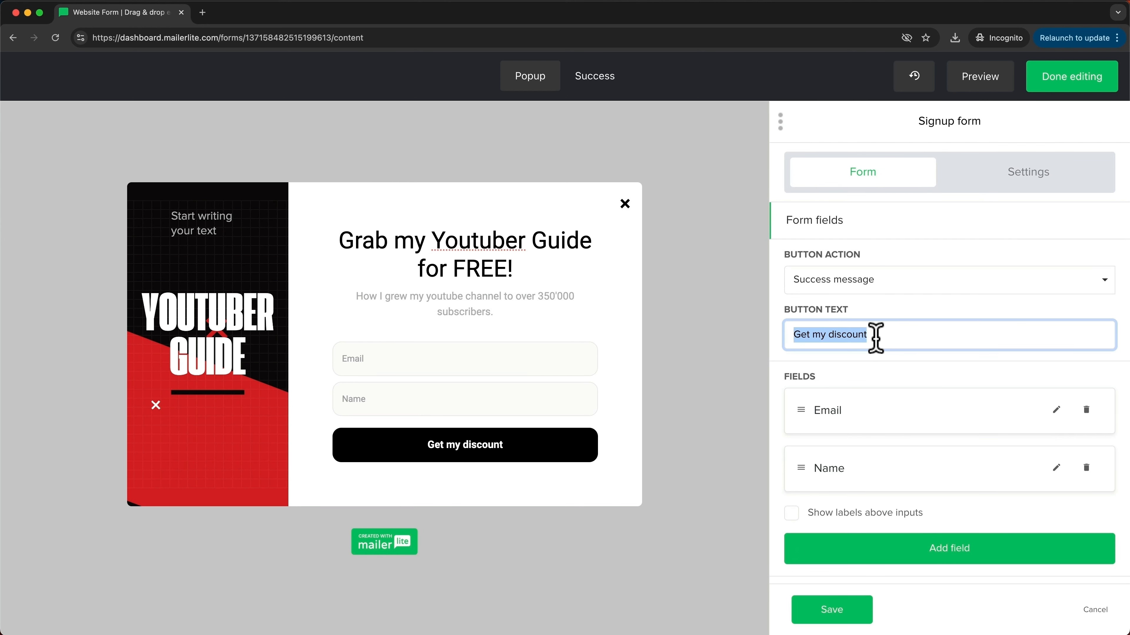
{"action": "type", "text": "Send it now"}
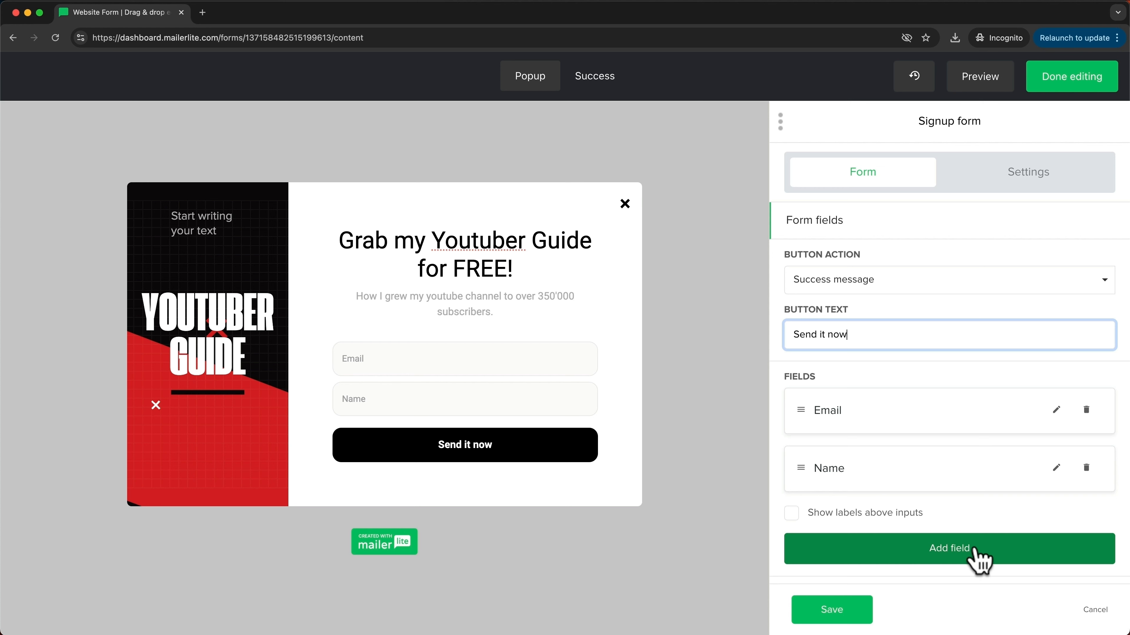
{"action": "scroll", "coordinate": [934, 529], "scroll_direction": "down", "scroll_amount": 1}
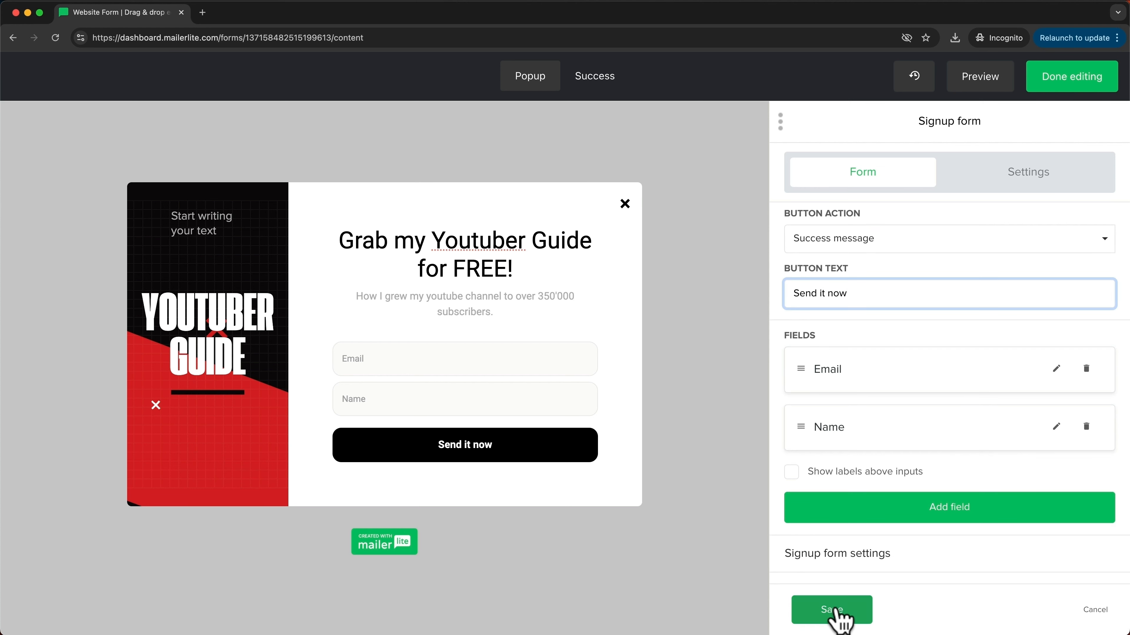
{"action": "left_click", "coordinate": [832, 609]}
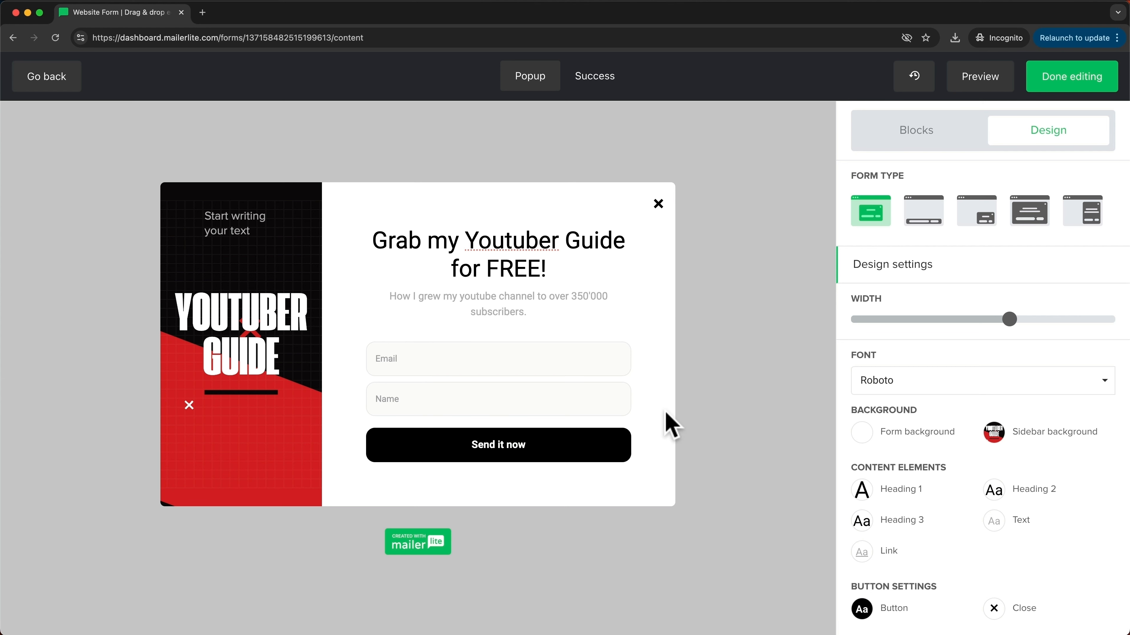
Step: Change the success screen subtitle to 'The guide is on its way!'
{"action": "left_click", "coordinate": [595, 85]}
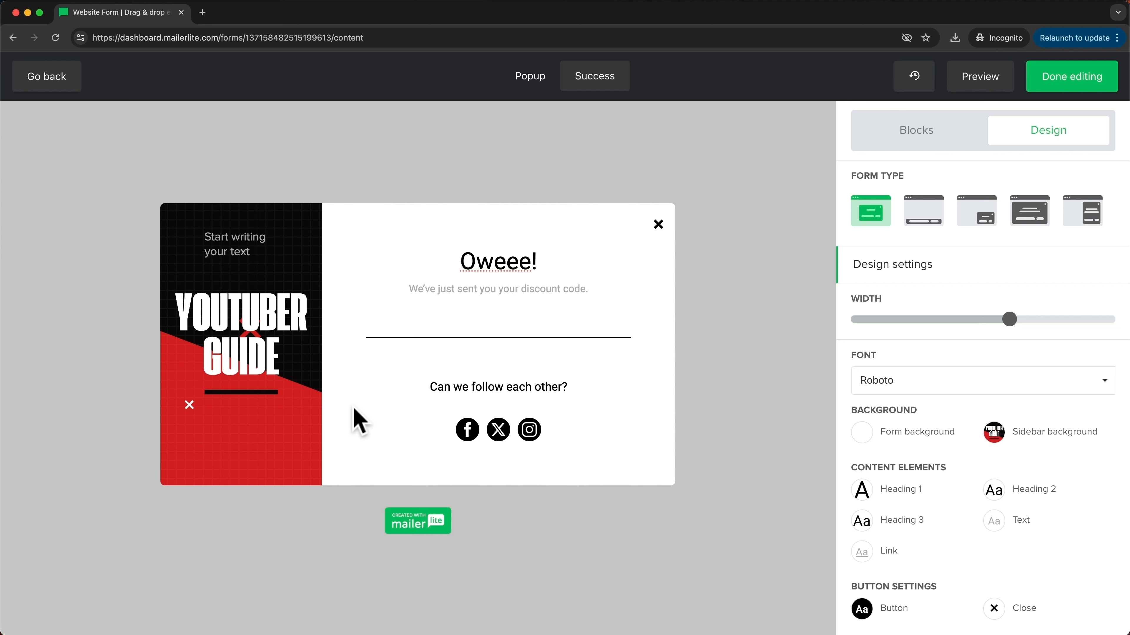
{"action": "left_click", "coordinate": [504, 288]}
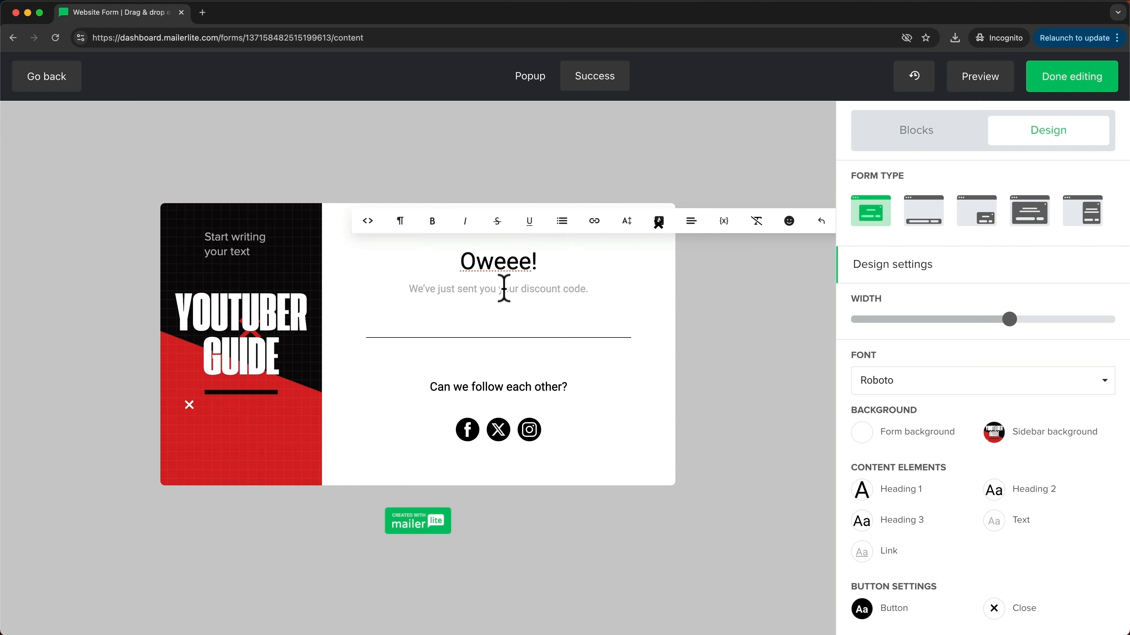
{"action": "triple_click", "coordinate": [503, 289]}
{"action": "type", "text": "The guide is on its way!"}
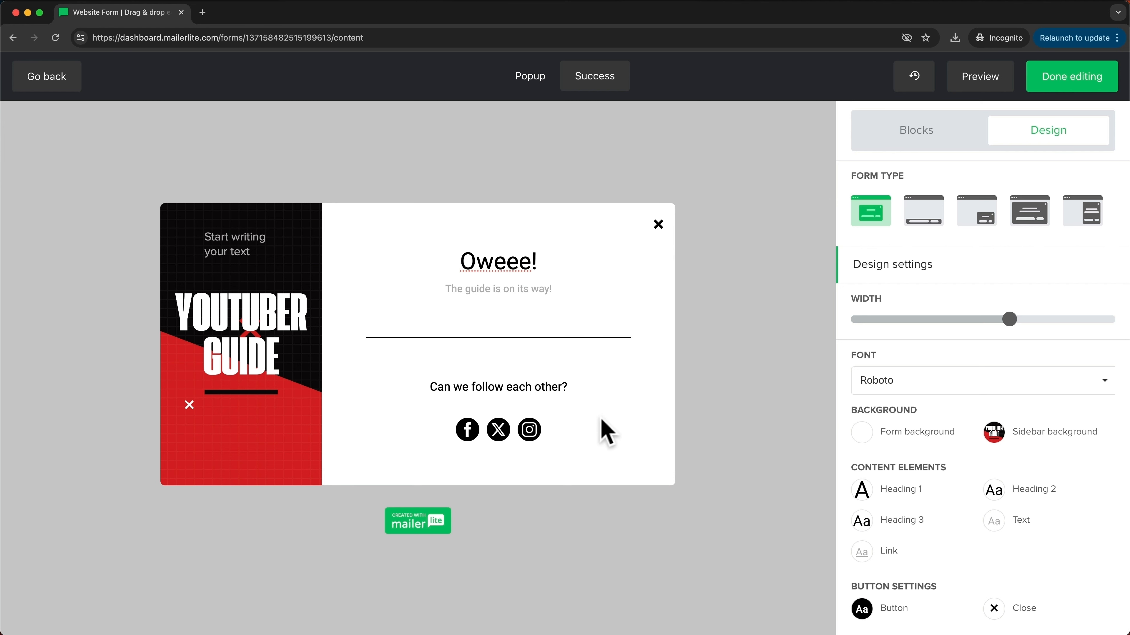
Step: Delete the success screen's social icons block and finish editing the design
{"action": "mouse_move", "coordinate": [512, 440]}
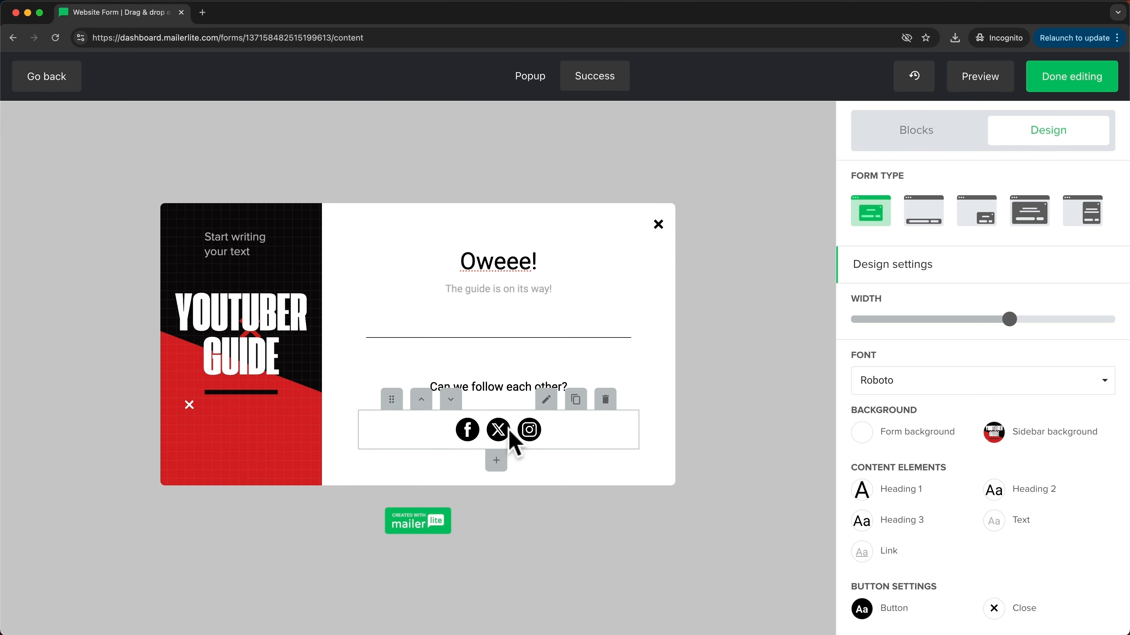
{"action": "left_click", "coordinate": [546, 399]}
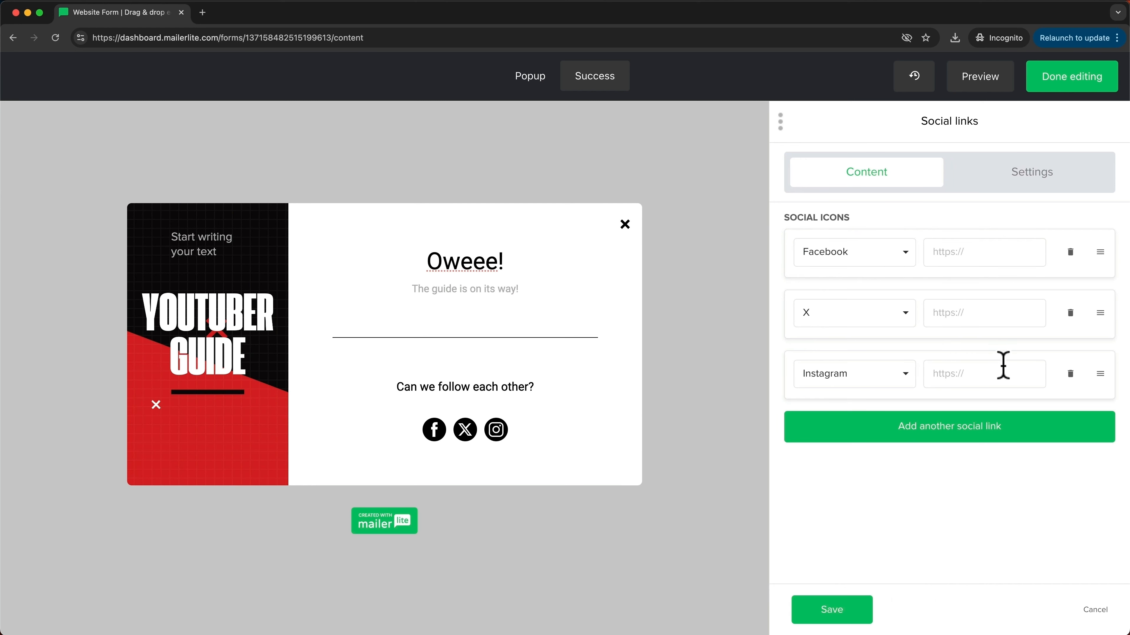
{"action": "mouse_move", "coordinate": [559, 439]}
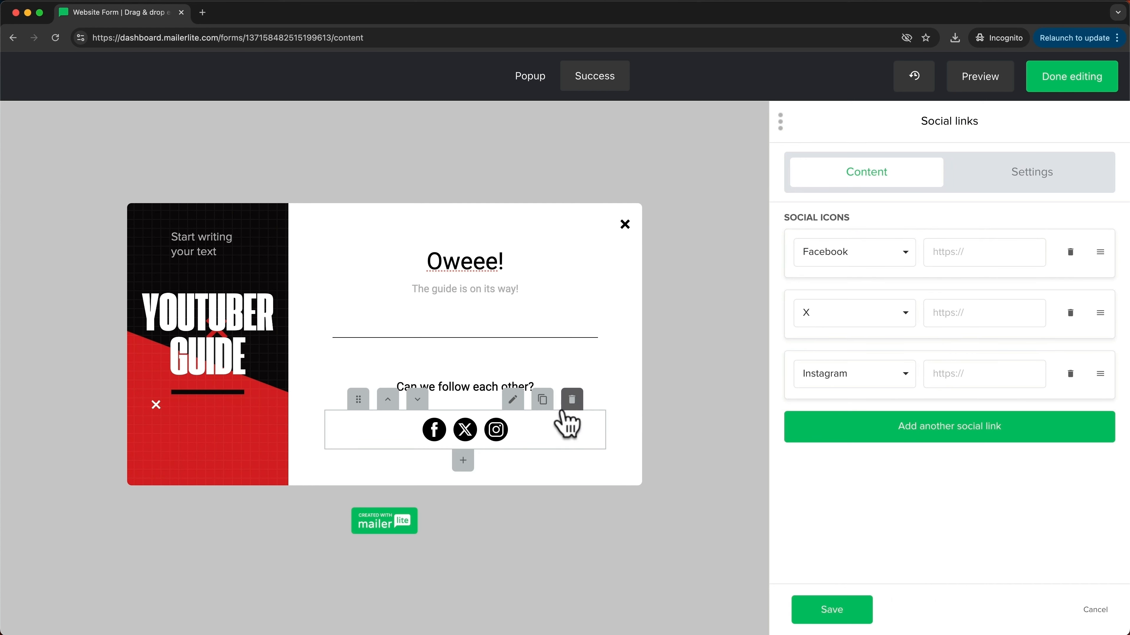
{"action": "left_click", "coordinate": [571, 401]}
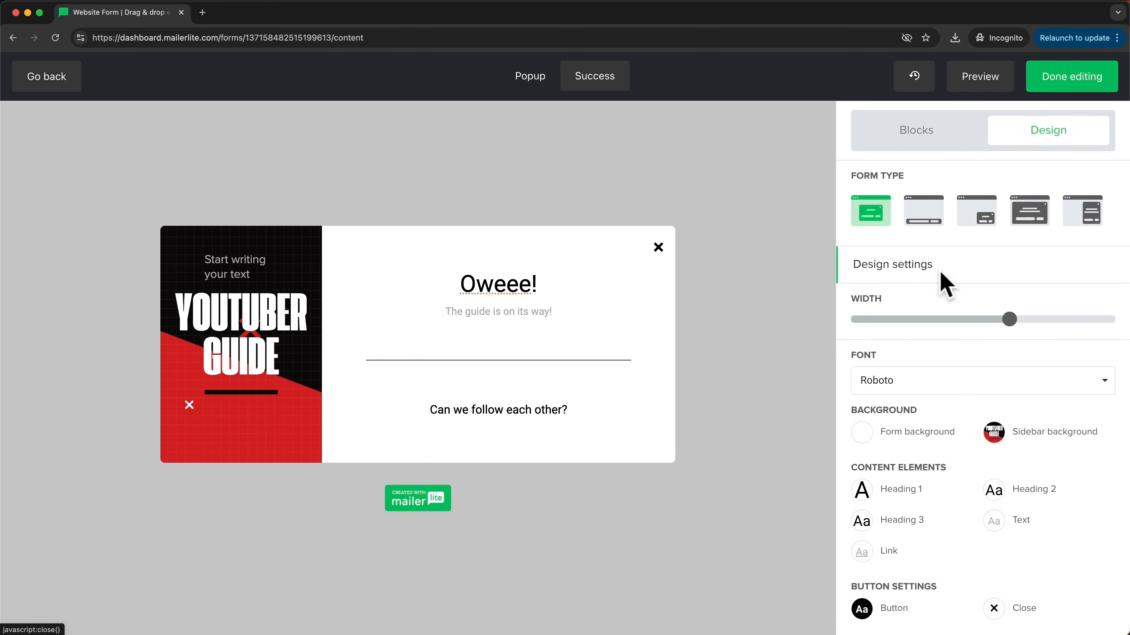
{"action": "left_click", "coordinate": [1071, 78]}
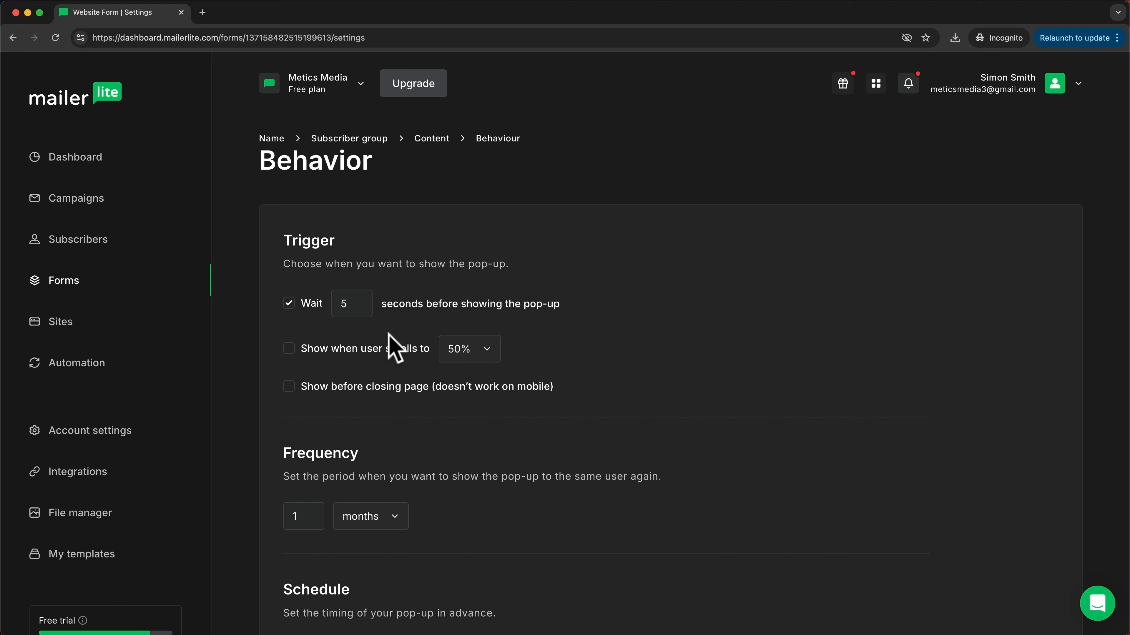
Step: Show the pop-up at 50% scroll, before page close, and after a 5-second wait, then save
{"action": "left_click", "coordinate": [288, 349]}
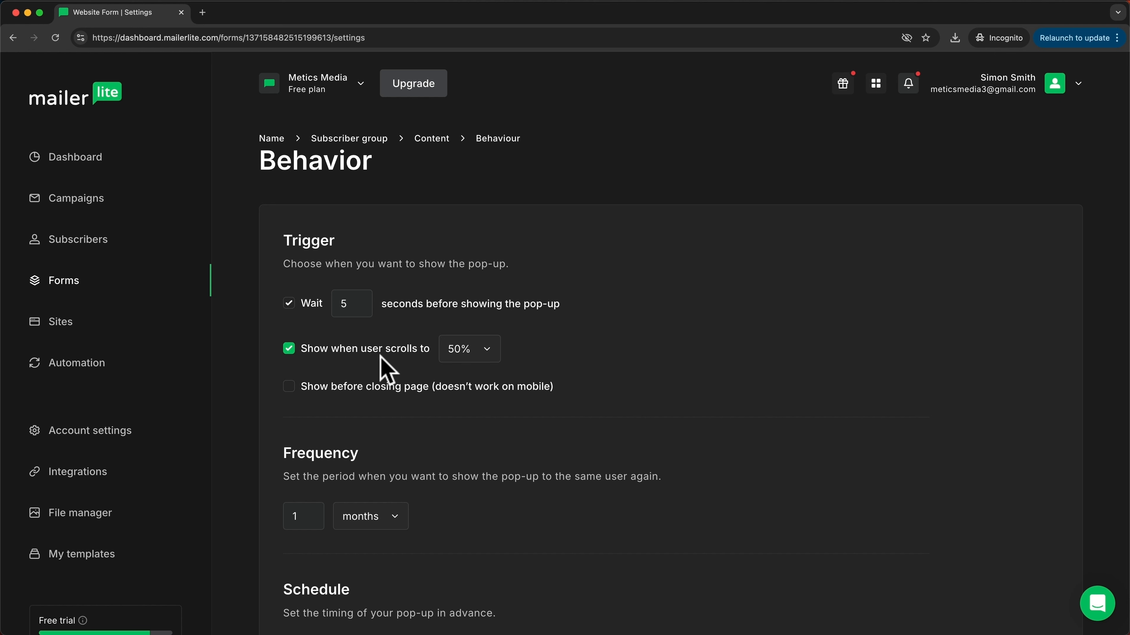
{"action": "left_click", "coordinate": [485, 356]}
{"action": "left_click", "coordinate": [551, 352]}
{"action": "left_click", "coordinate": [288, 386]}
{"action": "left_click", "coordinate": [352, 295]}
{"action": "type", "text": "5"}
{"action": "scroll", "coordinate": [636, 376], "scroll_direction": "down", "scroll_amount": 1}
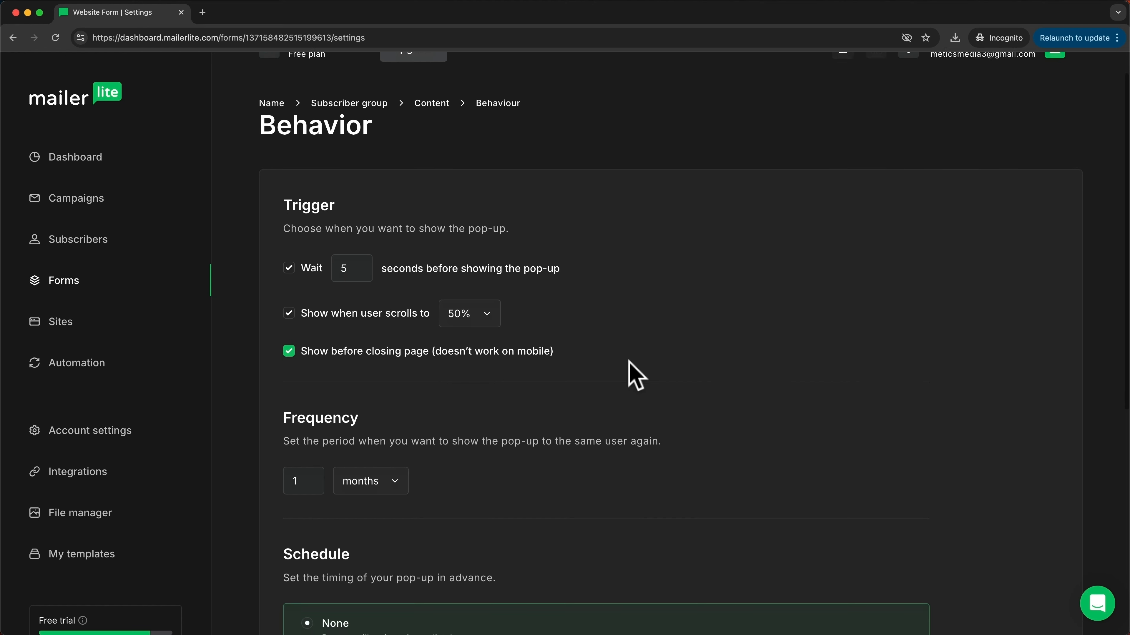
{"action": "scroll", "coordinate": [636, 376], "scroll_direction": "down", "scroll_amount": 4}
{"action": "scroll", "coordinate": [628, 335], "scroll_direction": "down", "scroll_amount": 2}
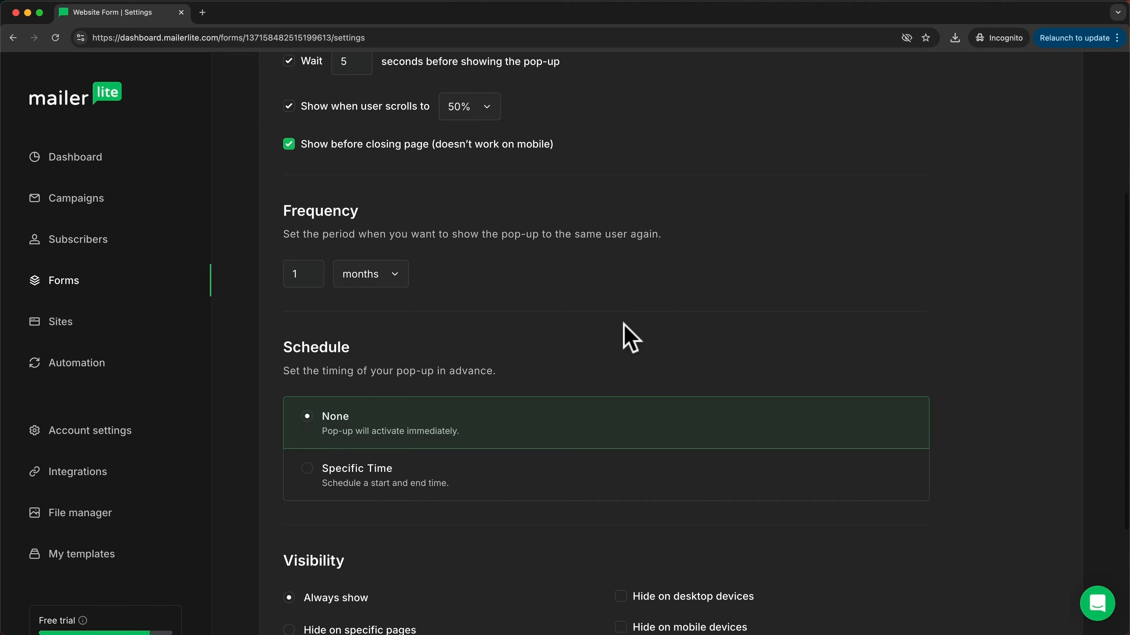
{"action": "scroll", "coordinate": [627, 341], "scroll_direction": "down", "scroll_amount": 5}
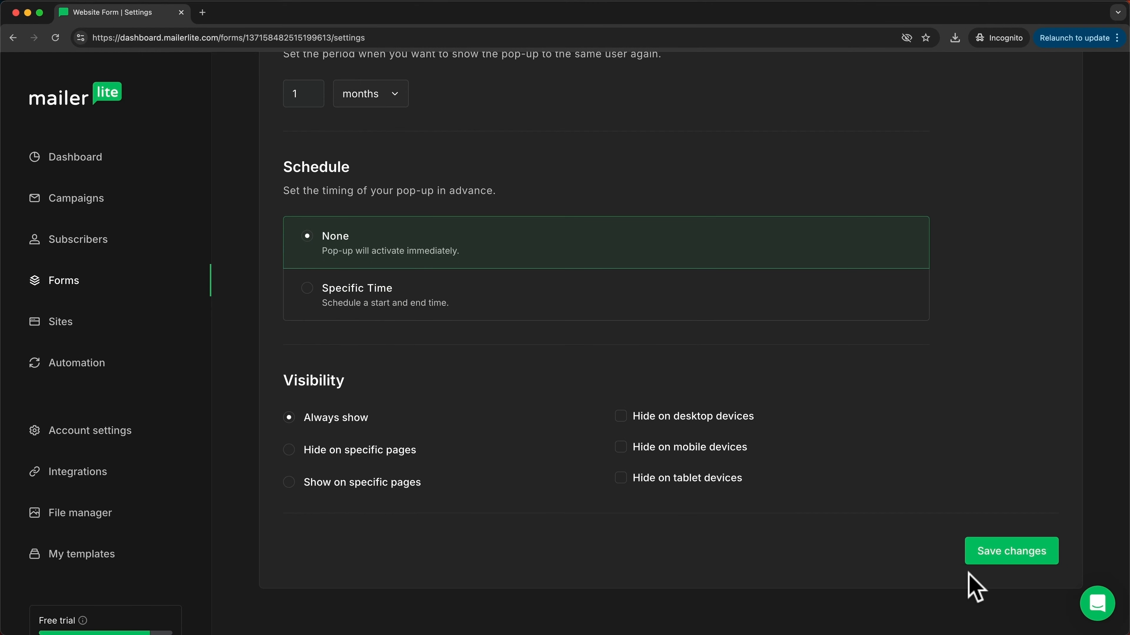
{"action": "left_click", "coordinate": [1012, 552]}
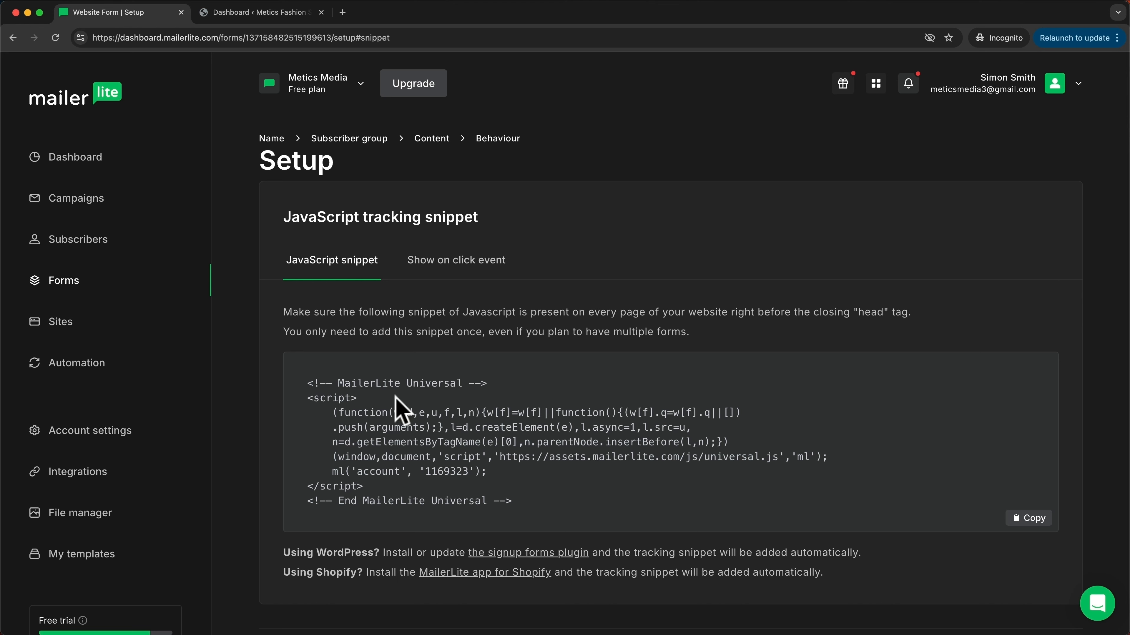
Step: Select the JavaScript tracking snippet code, then continue to the Website Form overview
{"action": "left_click_drag", "start_coordinate": [307, 382], "coordinate": [503, 491]}
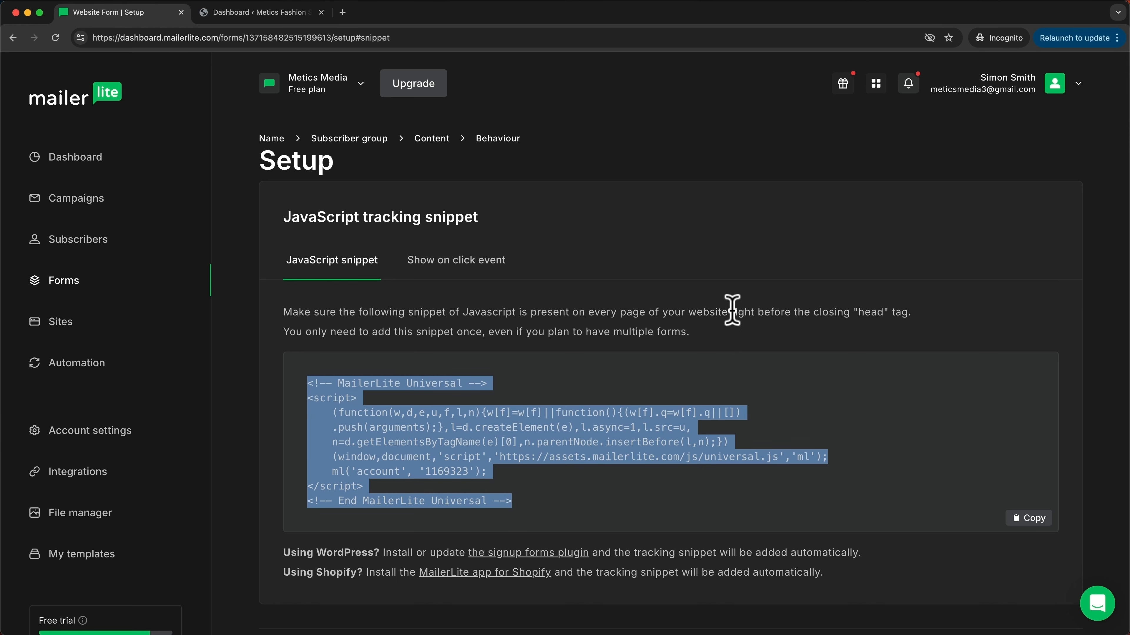
{"action": "left_click_drag", "start_coordinate": [730, 311], "coordinate": [890, 311]}
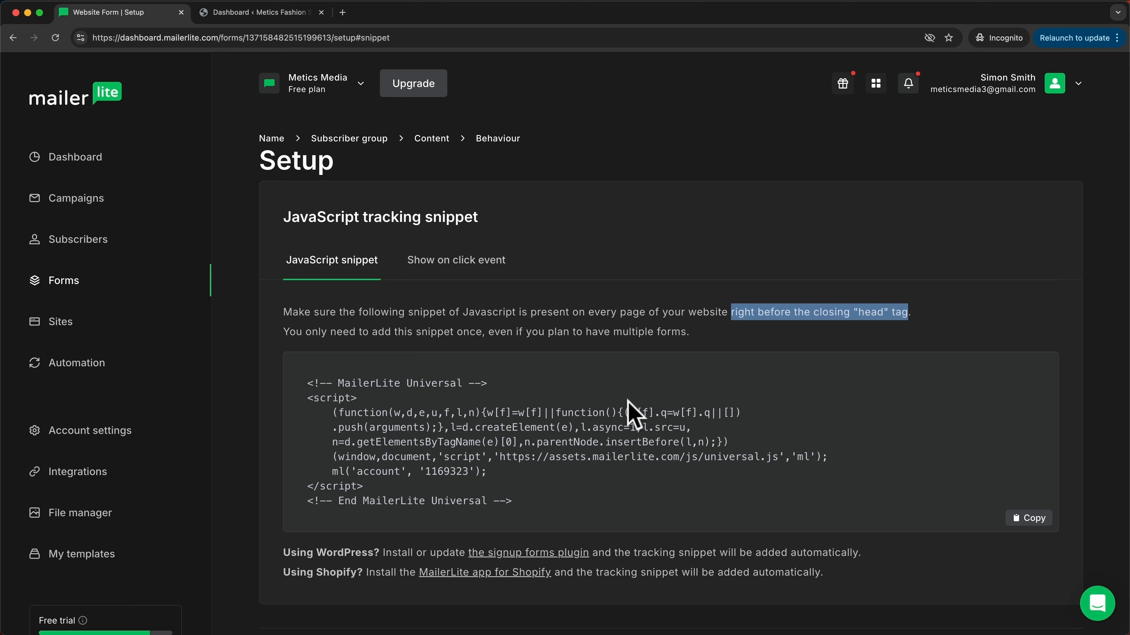
{"action": "left_click_drag", "start_coordinate": [307, 382], "coordinate": [541, 502]}
{"action": "left_click", "coordinate": [587, 498]}
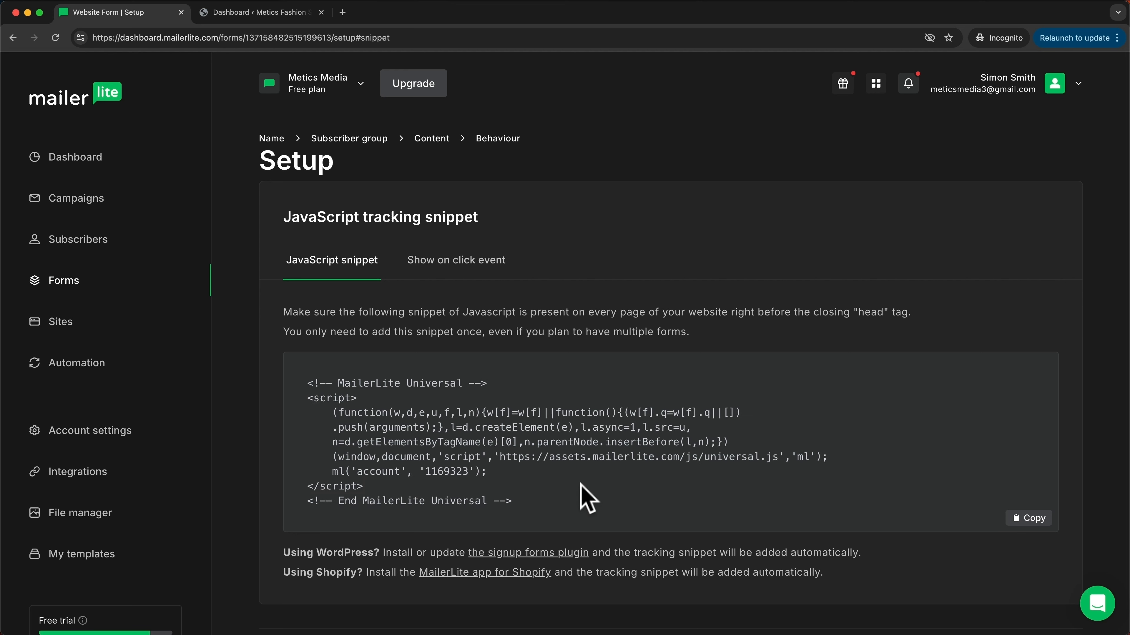
{"action": "scroll", "coordinate": [947, 452], "scroll_direction": "down", "scroll_amount": 3}
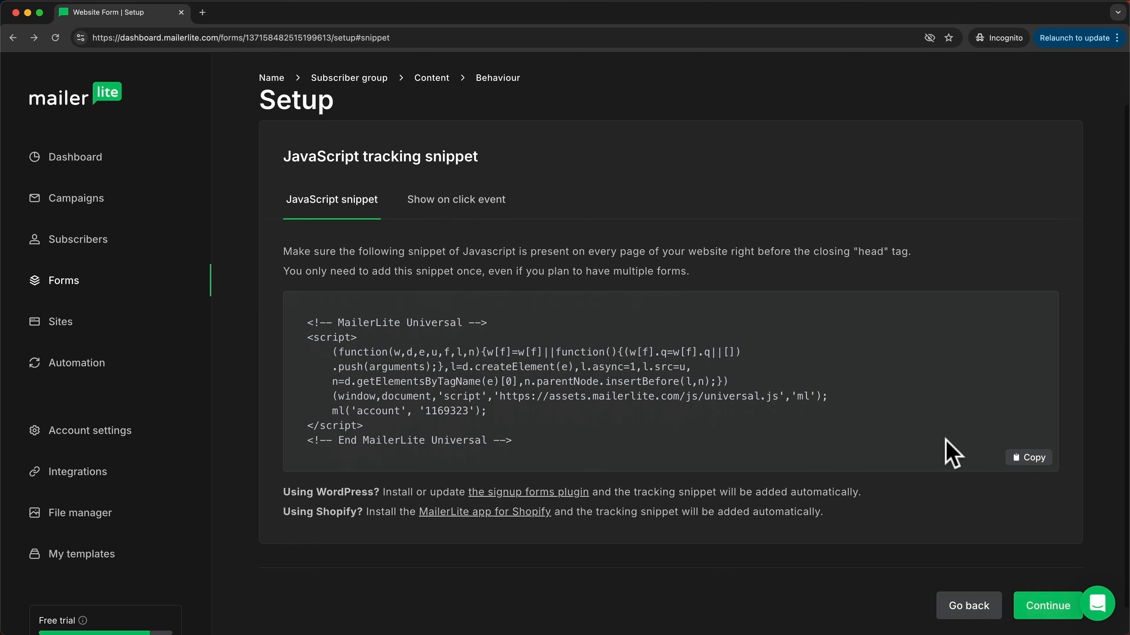
{"action": "left_click", "coordinate": [1046, 578]}
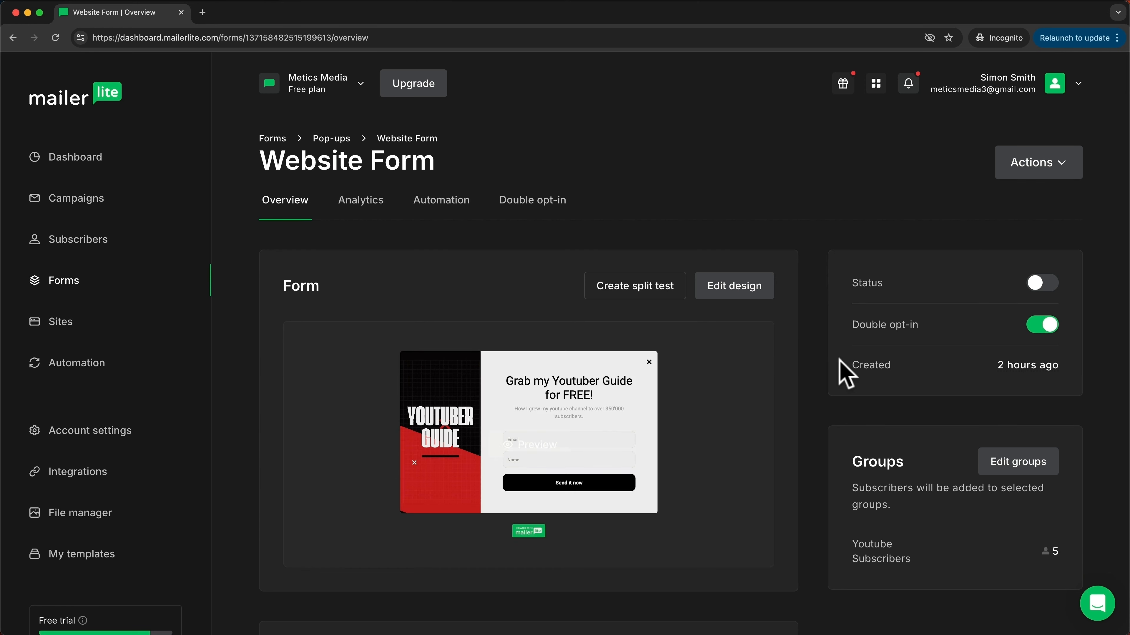
Step: Switch the Website Form status toggle on
{"action": "left_click", "coordinate": [1043, 286]}
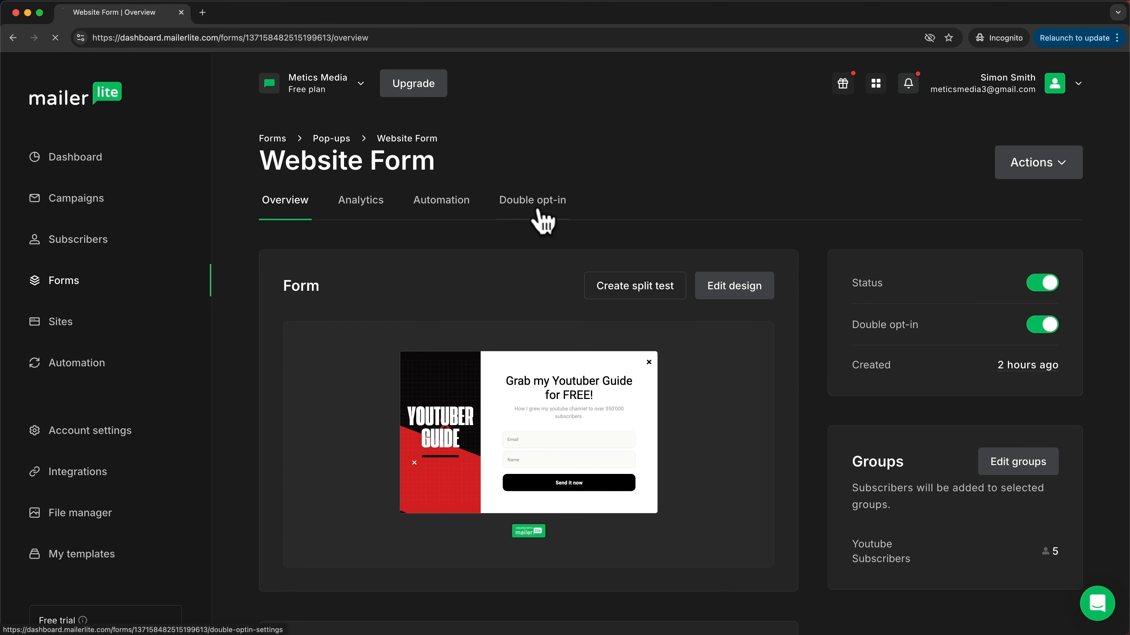
Step: Turn off double opt-in for Website Form and go to the Sites landing pages area
{"action": "scroll", "coordinate": [631, 403], "scroll_direction": "down", "scroll_amount": 10}
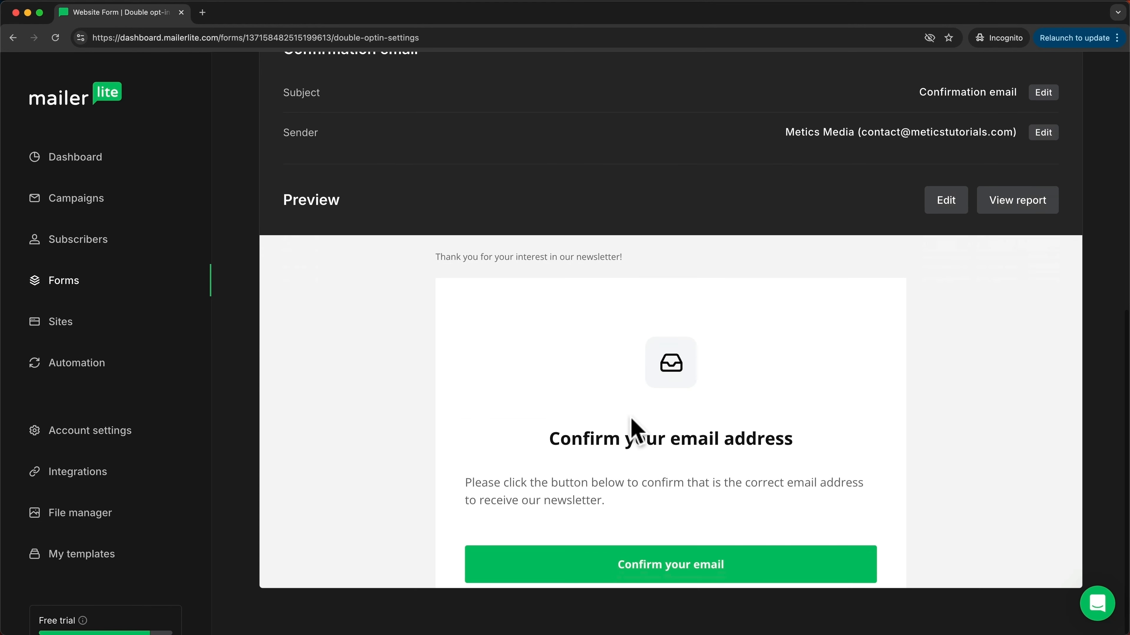
{"action": "scroll", "coordinate": [636, 429], "scroll_direction": "down", "scroll_amount": 1}
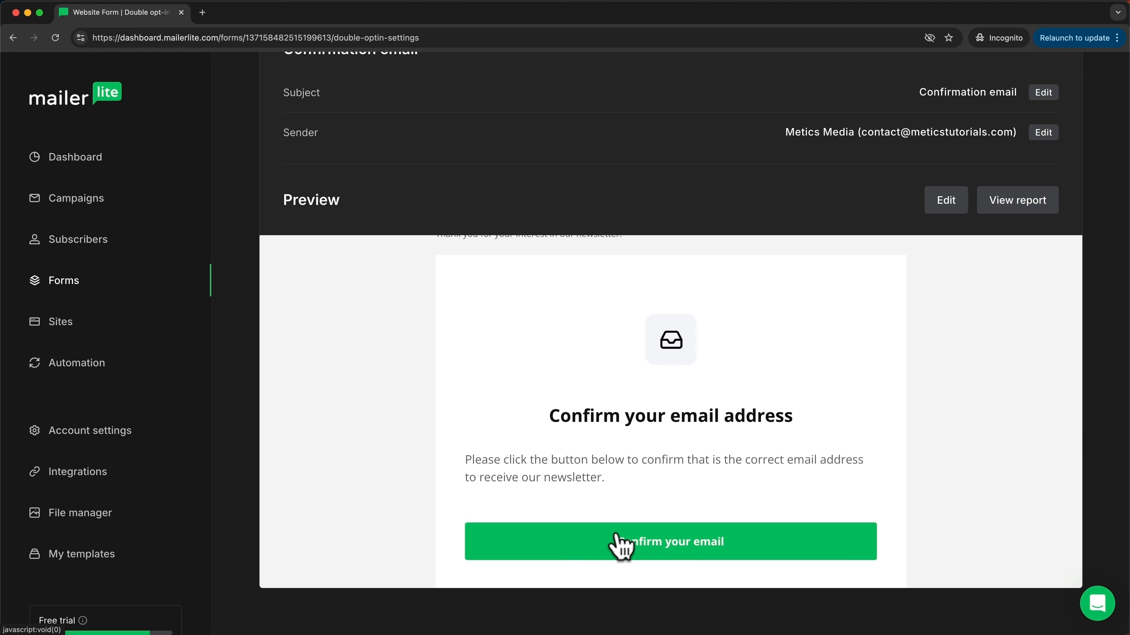
{"action": "scroll", "coordinate": [438, 489], "scroll_direction": "up", "scroll_amount": 6}
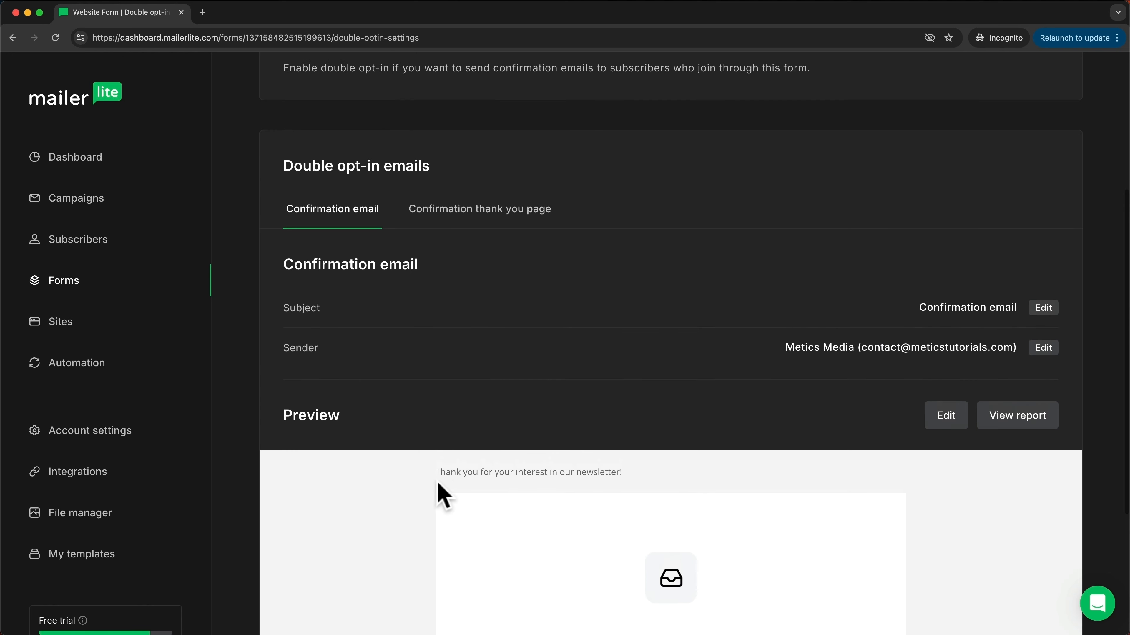
{"action": "scroll", "coordinate": [442, 494], "scroll_direction": "up", "scroll_amount": 7}
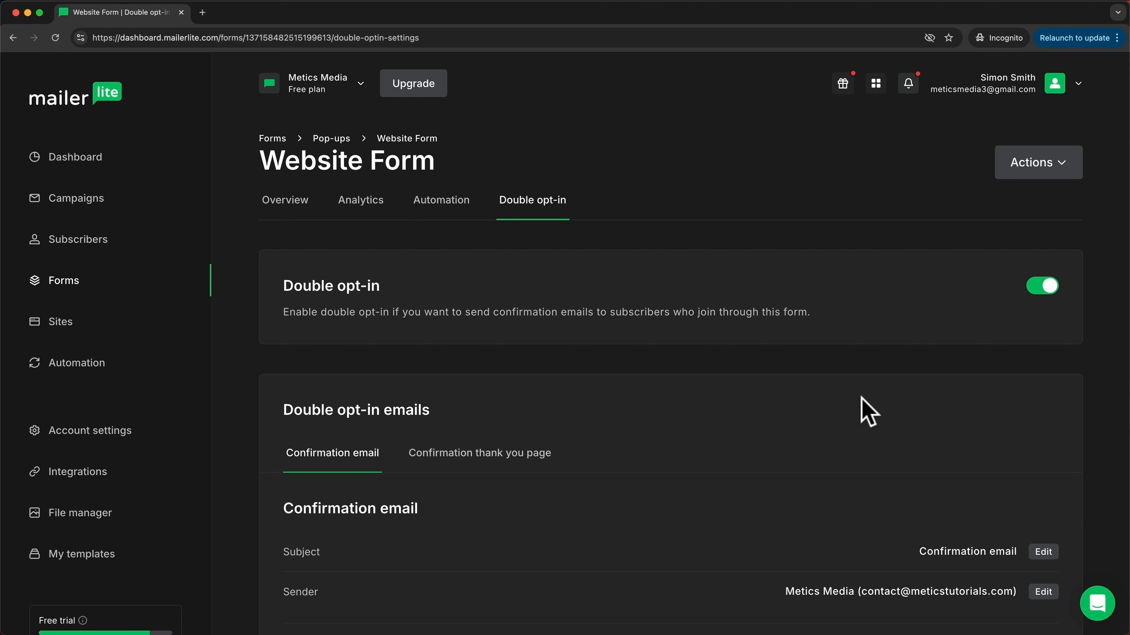
{"action": "left_click", "coordinate": [1042, 294]}
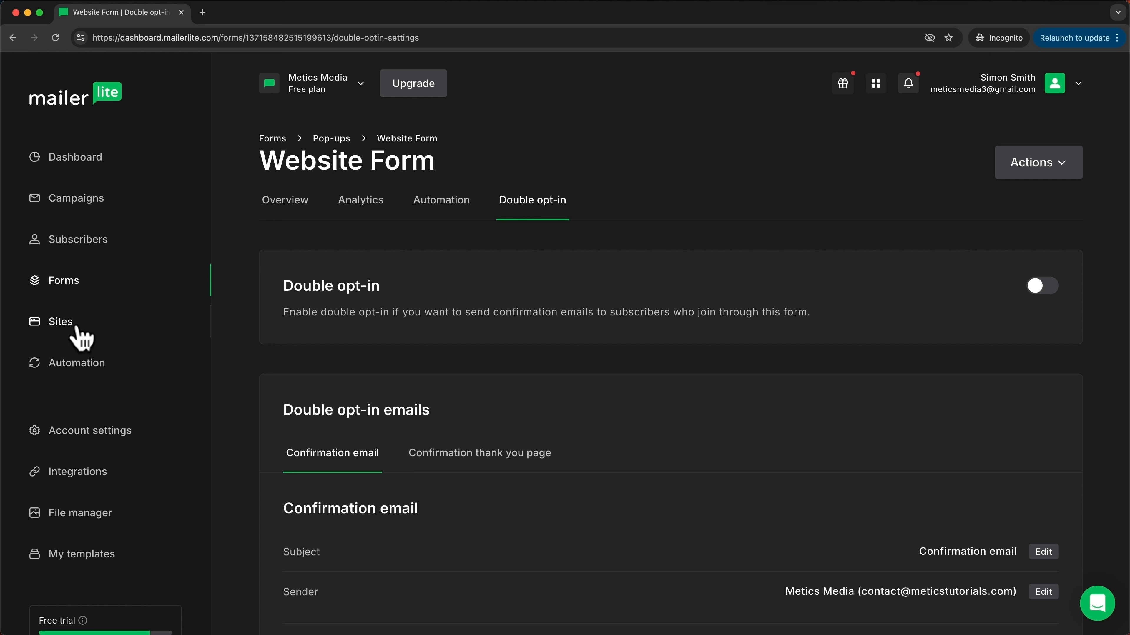
{"action": "left_click", "coordinate": [73, 338]}
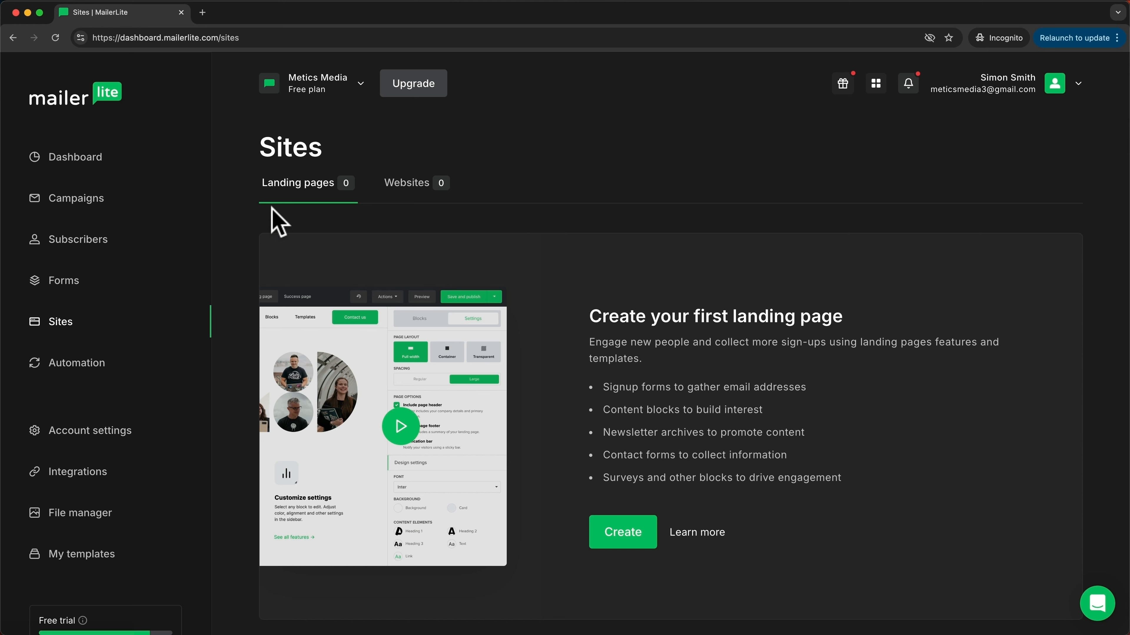
Step: Look at the Websites list, return to Landing pages, and create a new landing page
{"action": "left_click", "coordinate": [409, 189]}
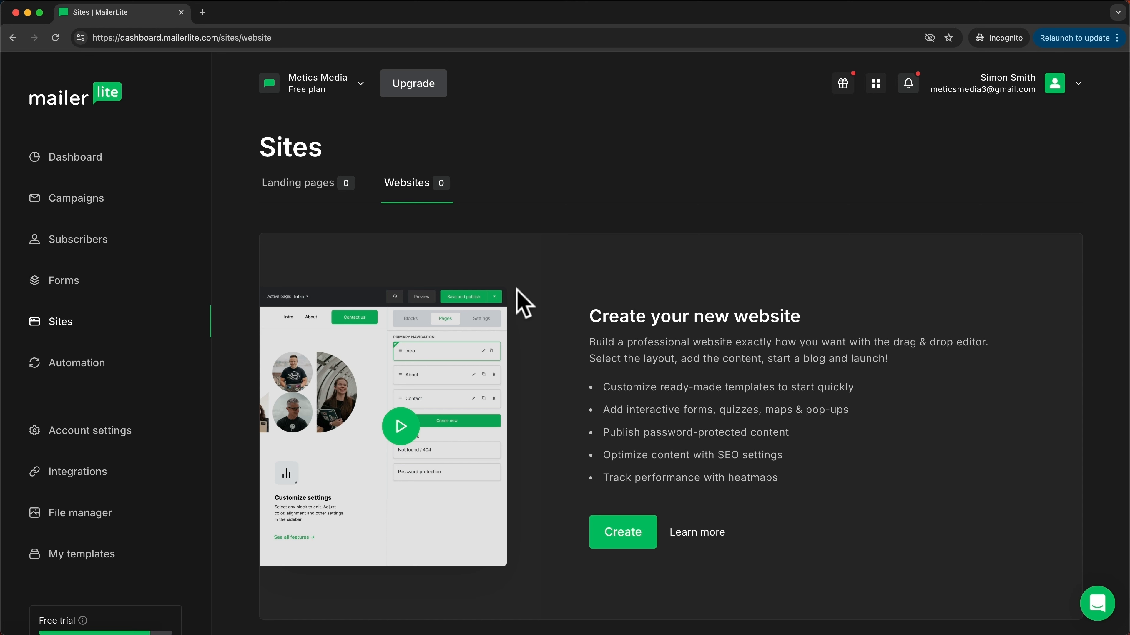
{"action": "left_click", "coordinate": [310, 191]}
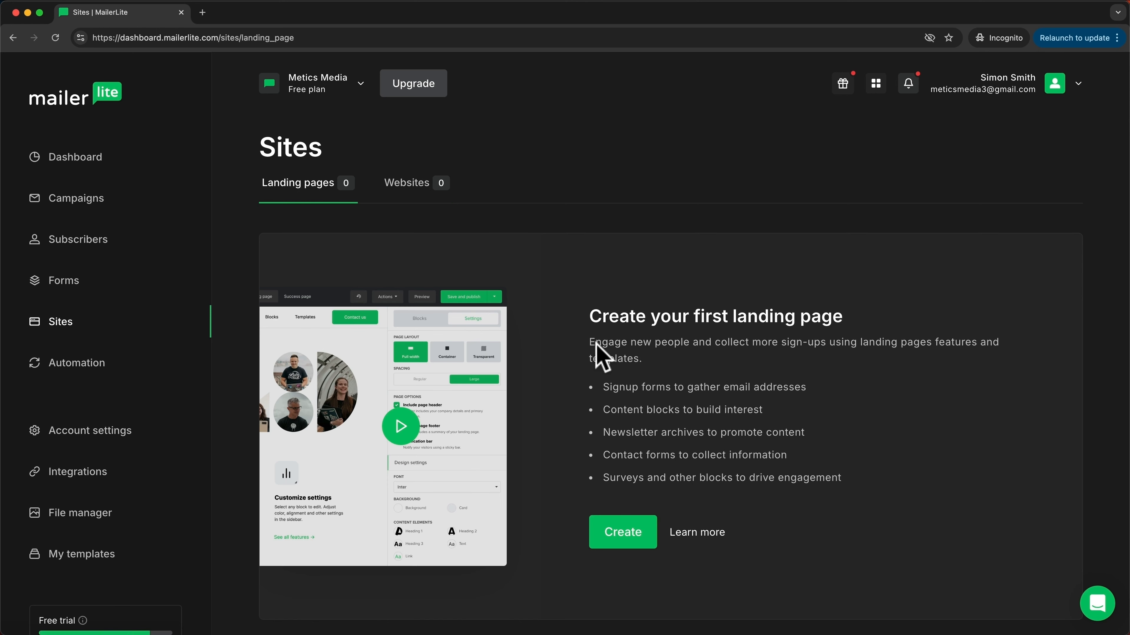
{"action": "left_click", "coordinate": [623, 532]}
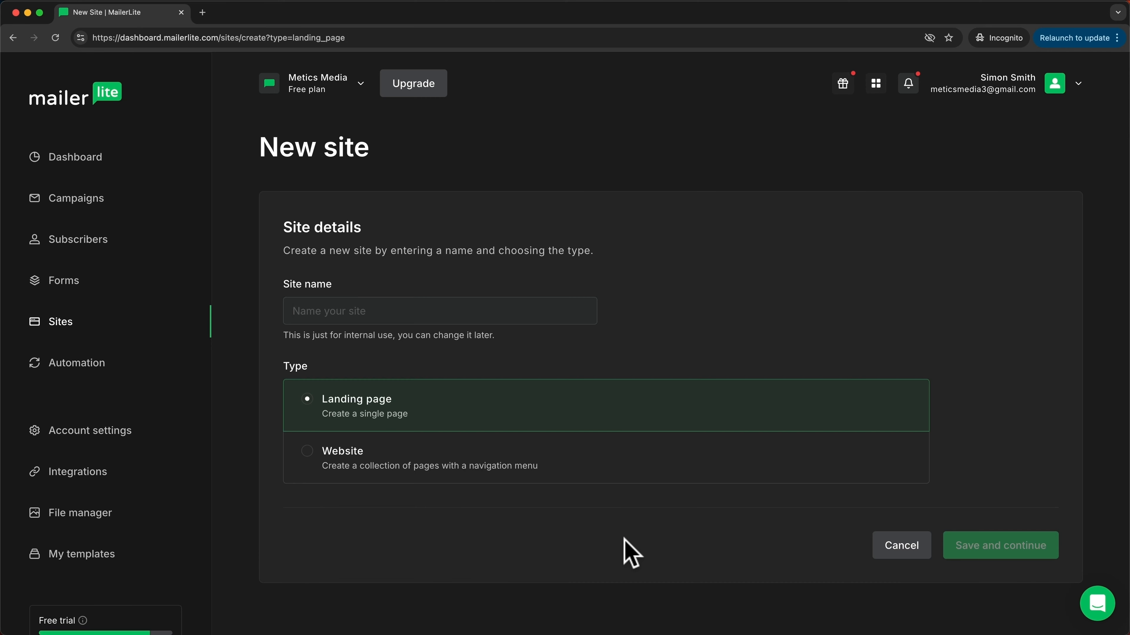
Step: Name the landing page 'Email Marketing Landing Page' and assign it the Youtube Subscribers group
{"action": "type", "text": "Email "}
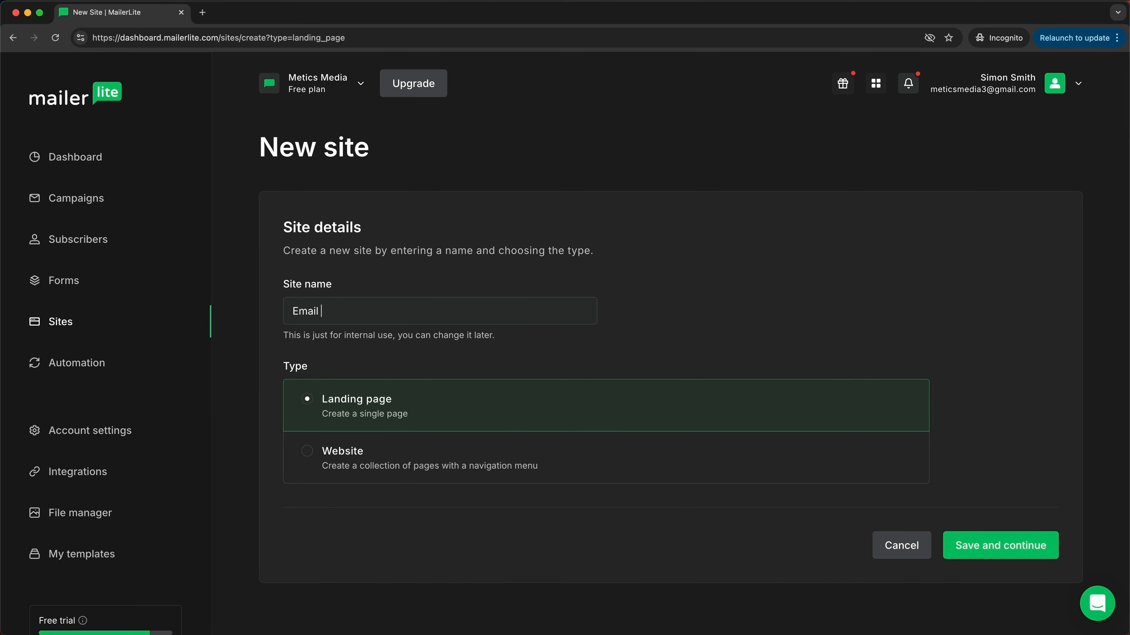
{"action": "type", "text": "Marketing Landing Page"}
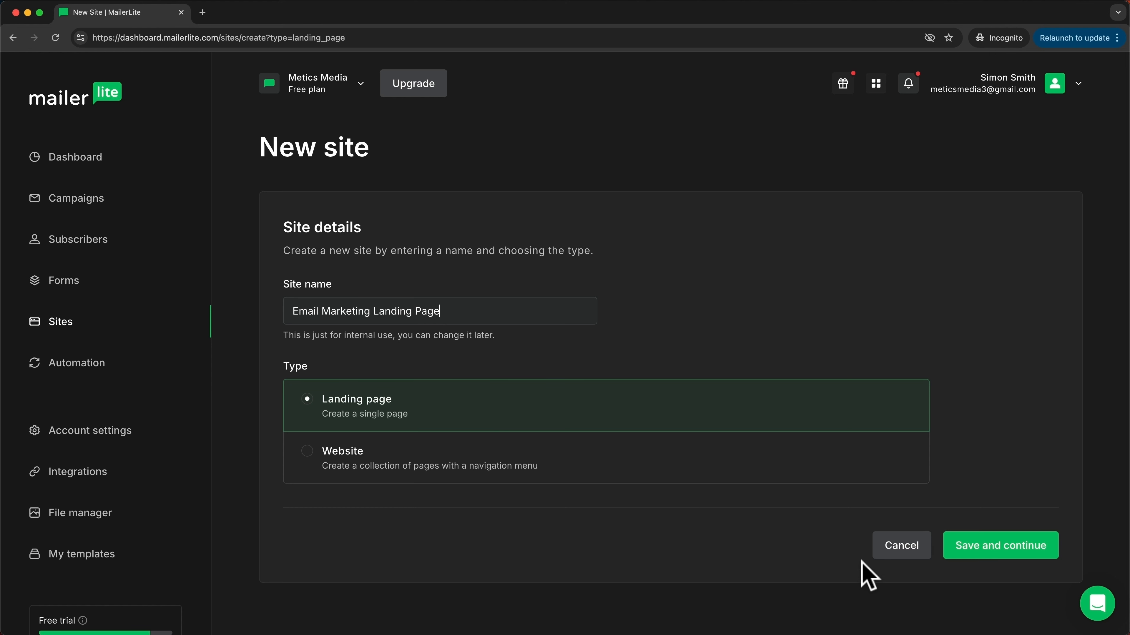
{"action": "left_click", "coordinate": [979, 568]}
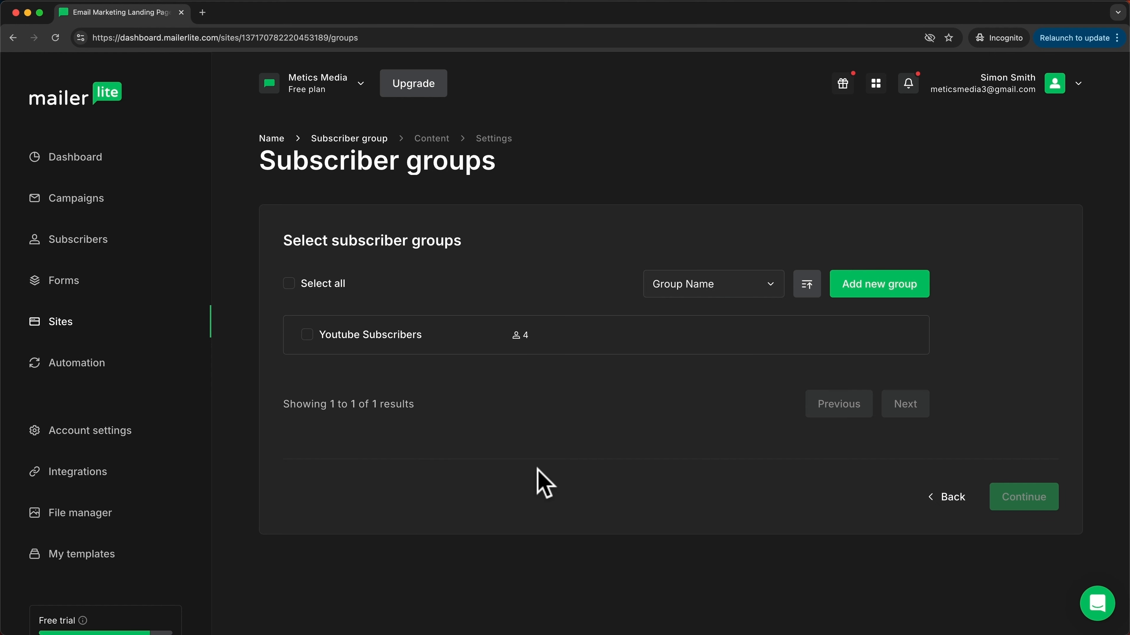
{"action": "left_click", "coordinate": [307, 334]}
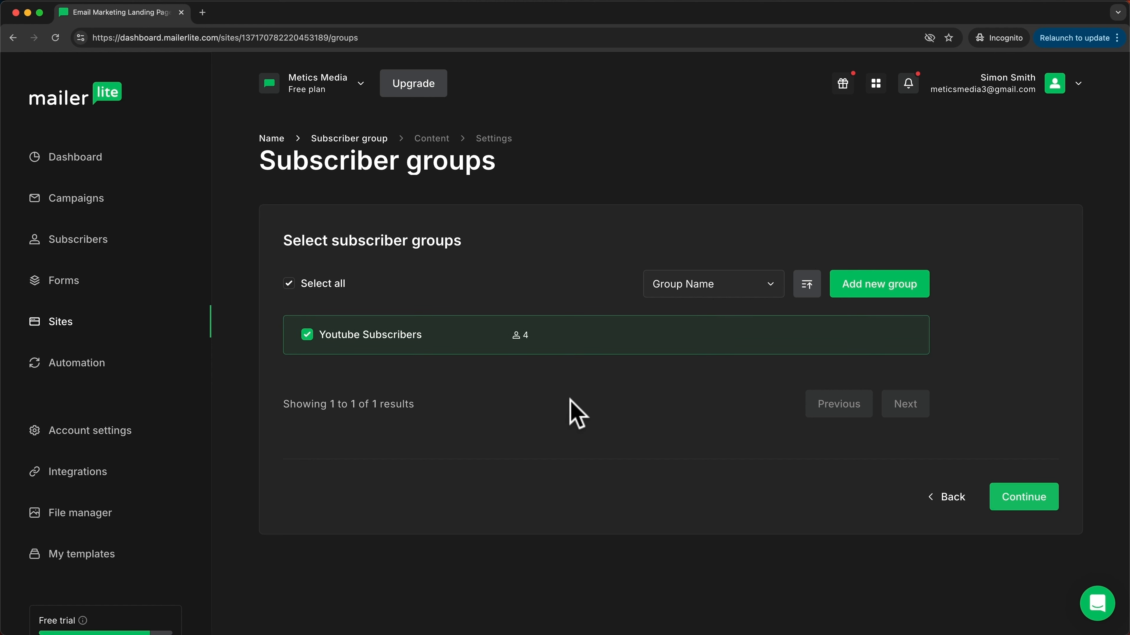
{"action": "left_click", "coordinate": [1007, 510]}
Step: Scroll through the landing page template gallery to review the AI, scratch and ready-made options
{"action": "scroll", "coordinate": [752, 365], "scroll_direction": "down", "scroll_amount": 3}
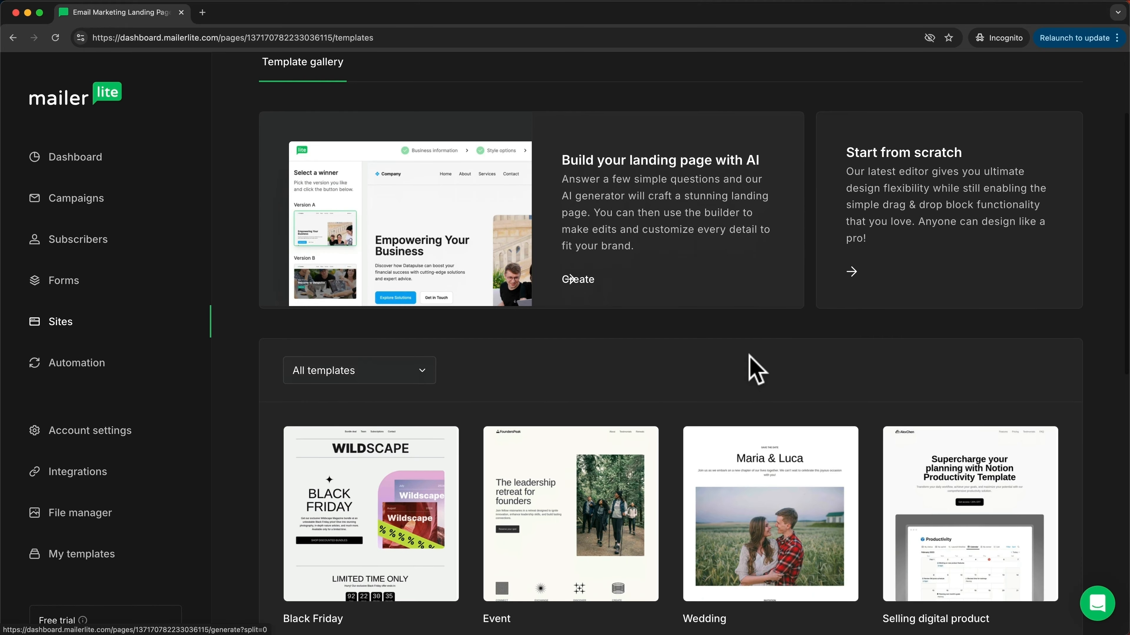
{"action": "scroll", "coordinate": [756, 369], "scroll_direction": "down", "scroll_amount": 5}
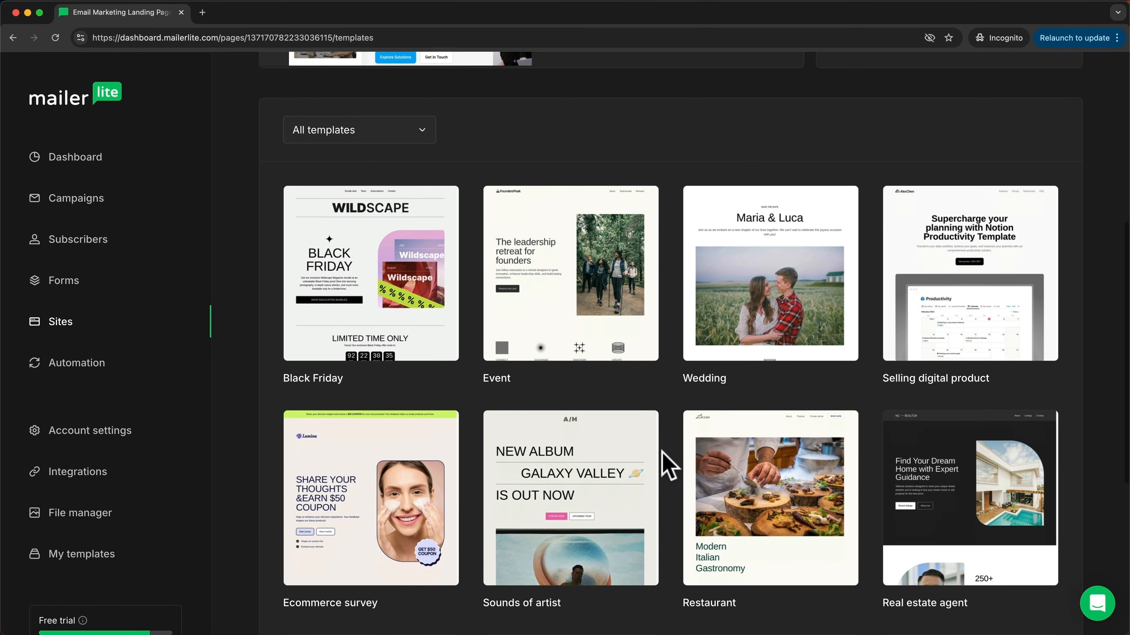
{"action": "scroll", "coordinate": [662, 458], "scroll_direction": "down", "scroll_amount": 6}
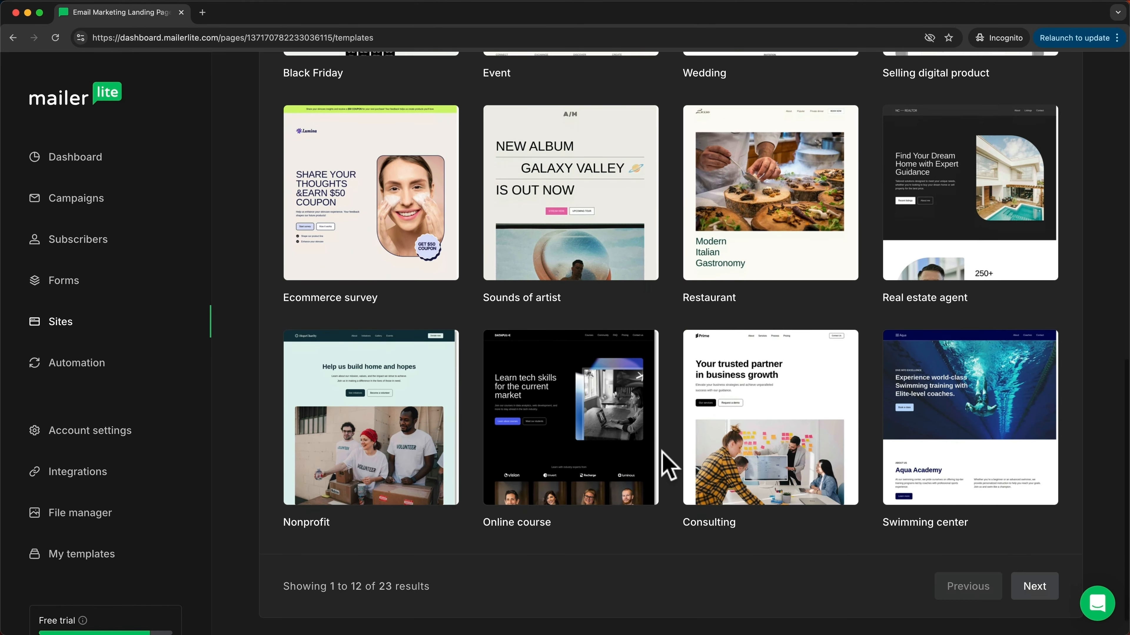
{"action": "mouse_move", "coordinate": [814, 407]}
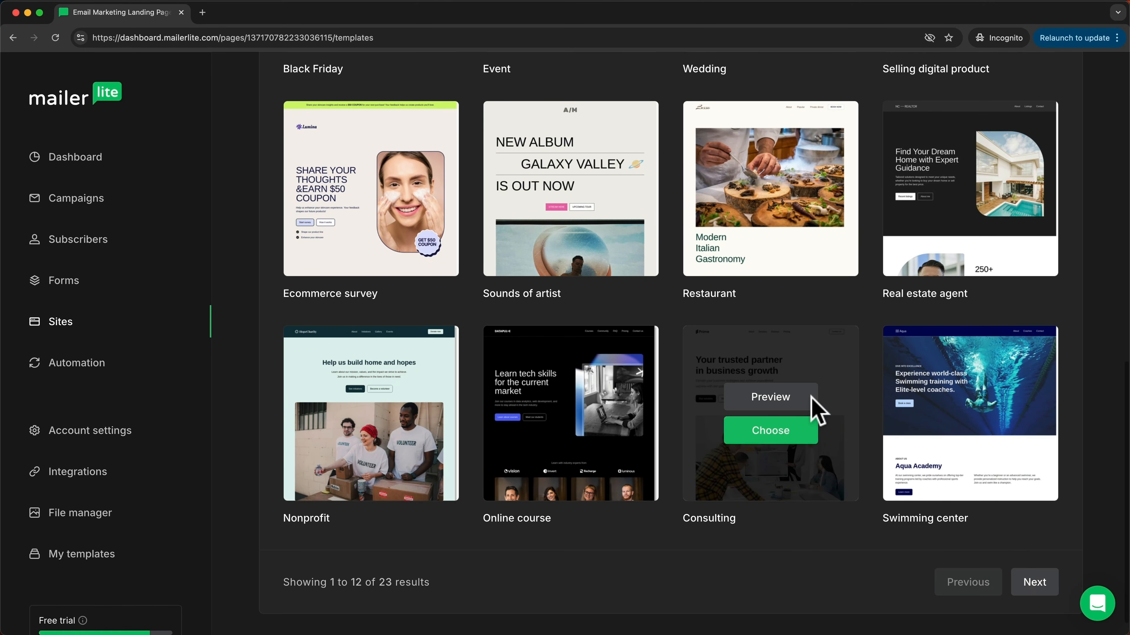
{"action": "scroll", "coordinate": [678, 400], "scroll_direction": "up", "scroll_amount": 6}
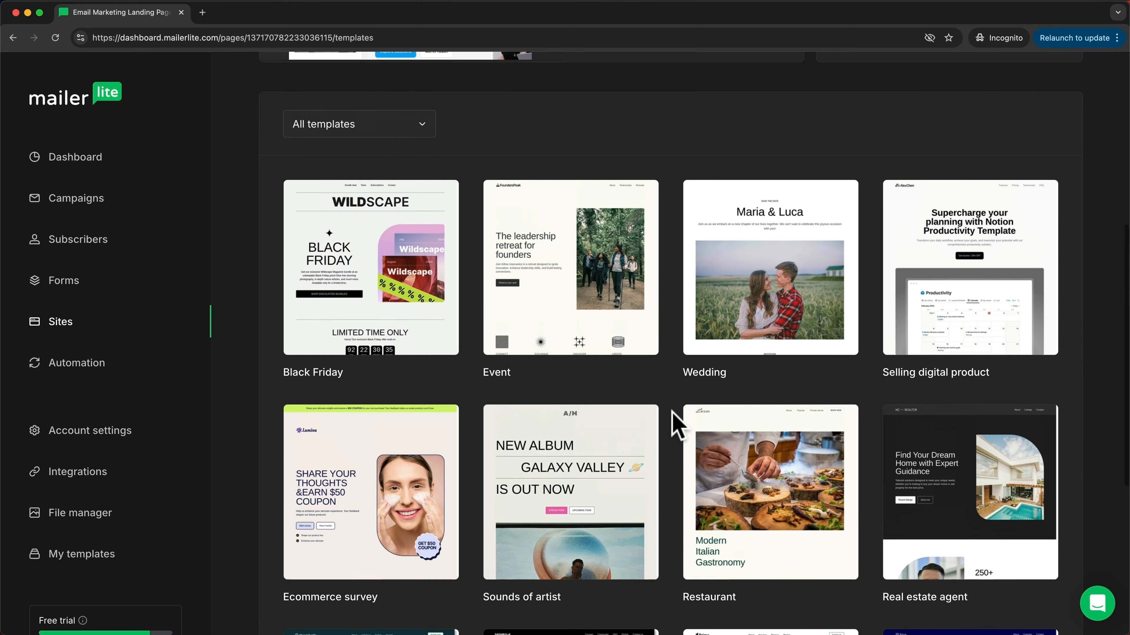
{"action": "scroll", "coordinate": [676, 427], "scroll_direction": "up", "scroll_amount": 8}
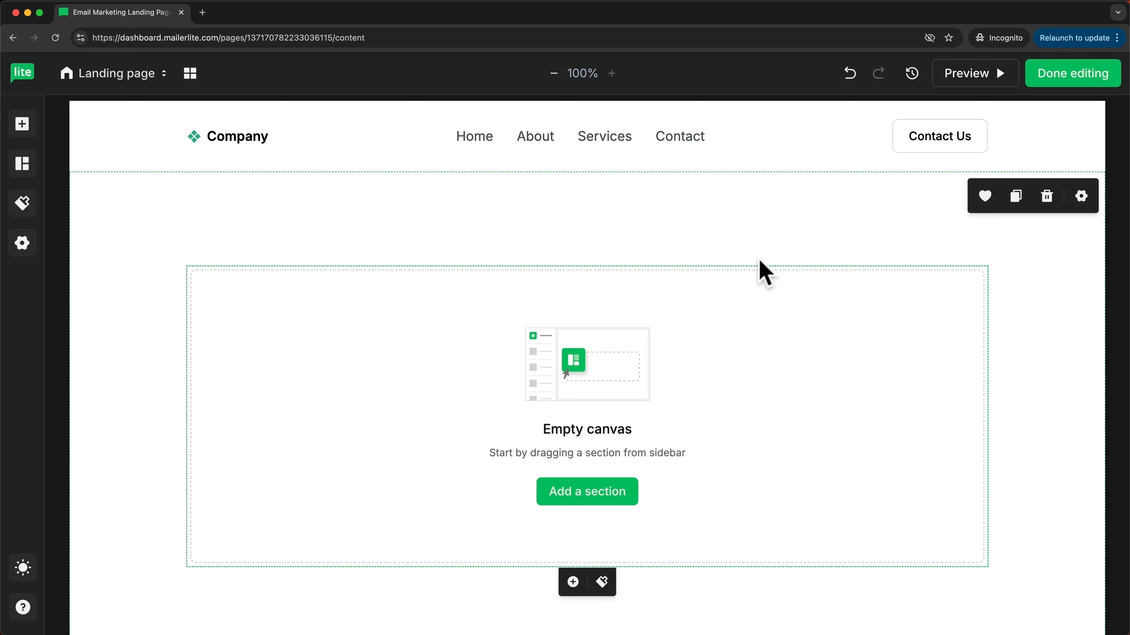
Step: Switch off page navigation and page footer in the page settings, then delete the empty top section
{"action": "scroll", "coordinate": [353, 151], "scroll_direction": "down", "scroll_amount": 6}
{"action": "scroll", "coordinate": [650, 471], "scroll_direction": "down", "scroll_amount": 2}
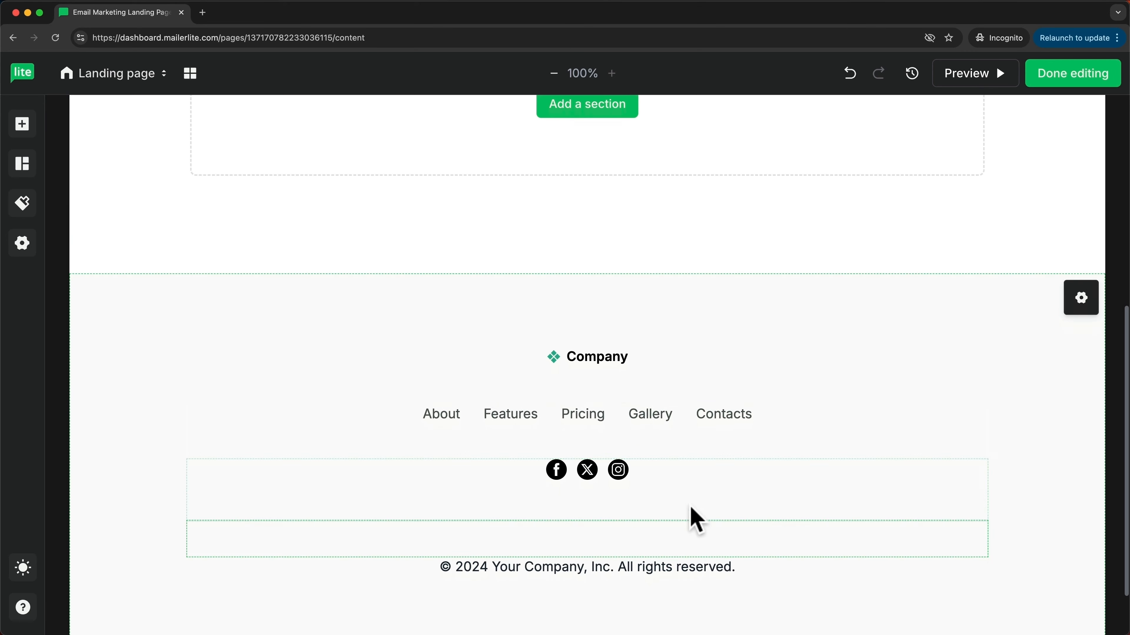
{"action": "scroll", "coordinate": [681, 494], "scroll_direction": "up", "scroll_amount": 8}
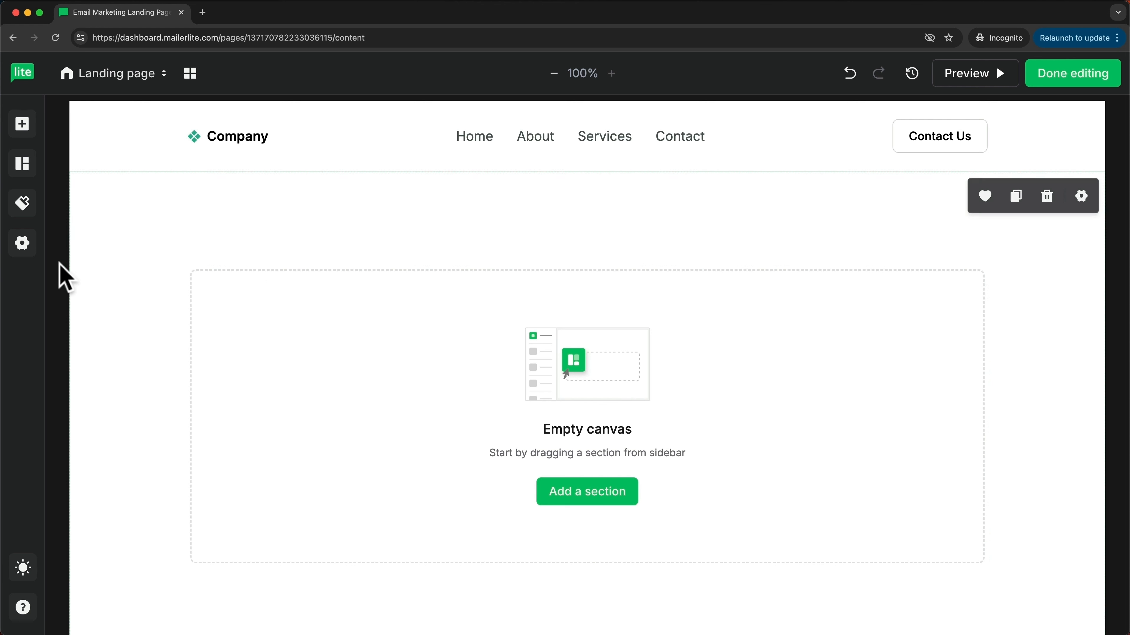
{"action": "left_click", "coordinate": [21, 250]}
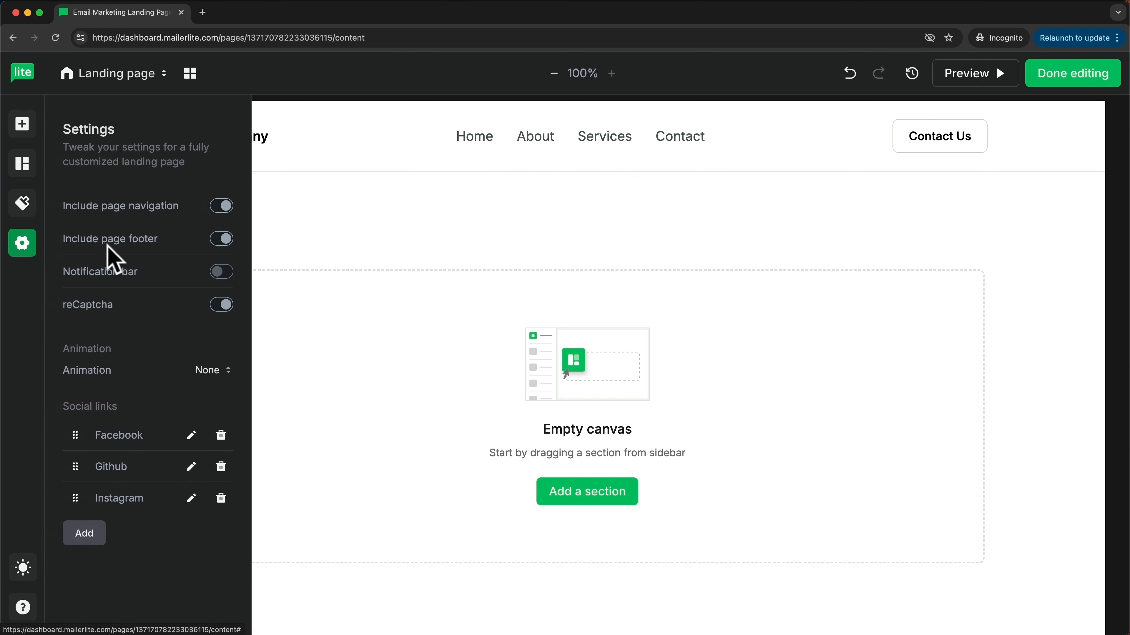
{"action": "left_click", "coordinate": [222, 209]}
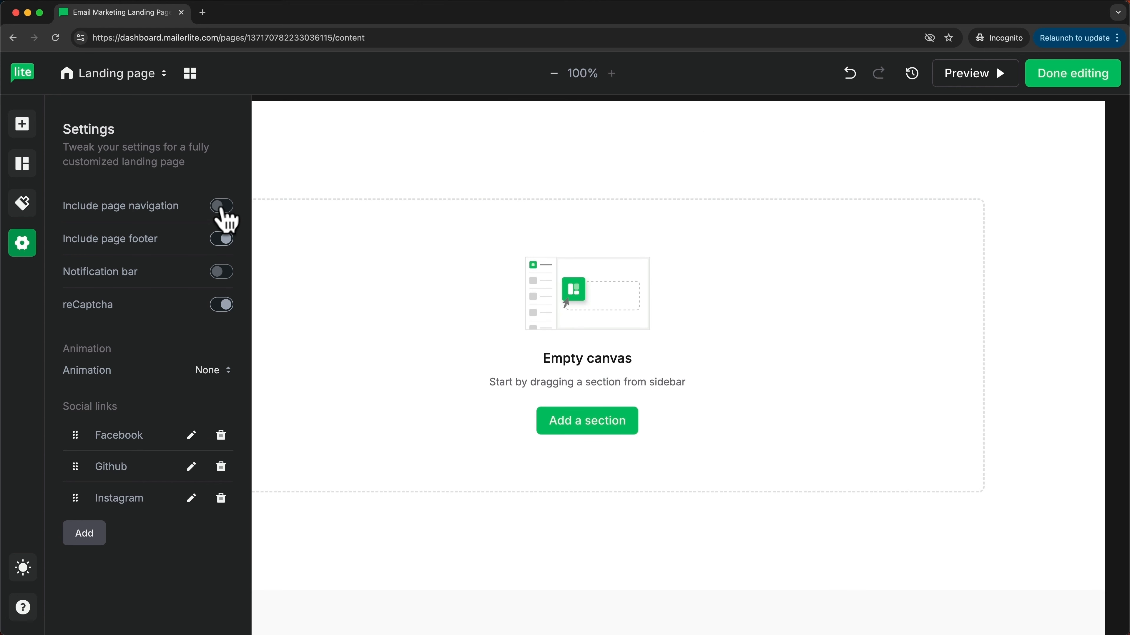
{"action": "left_click", "coordinate": [222, 242]}
{"action": "left_click", "coordinate": [693, 412]}
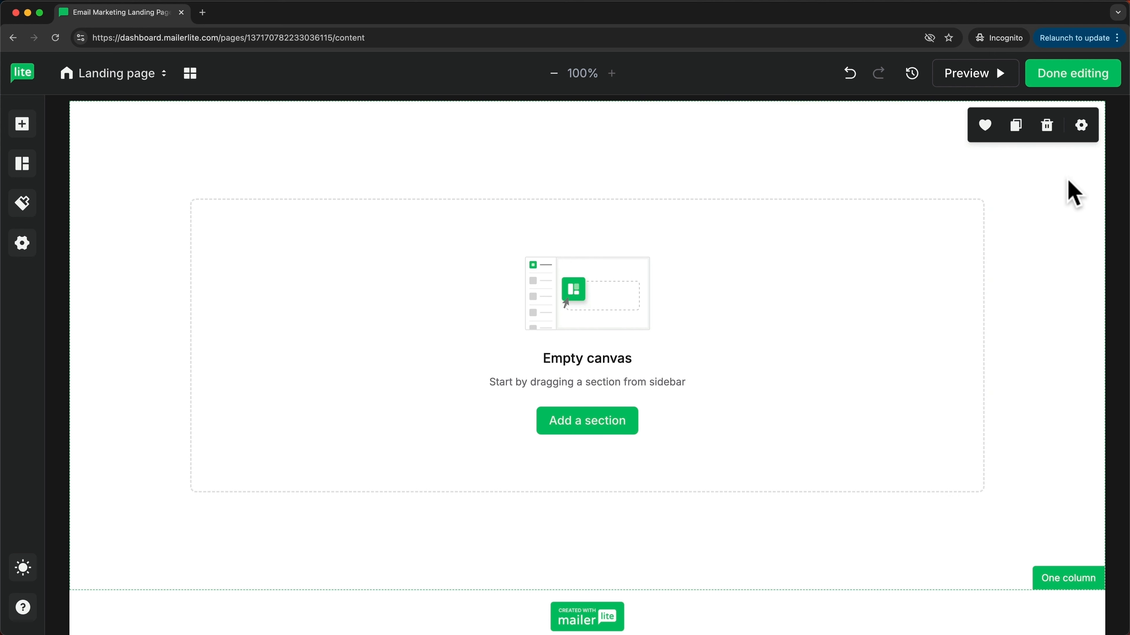
{"action": "left_click", "coordinate": [1049, 138]}
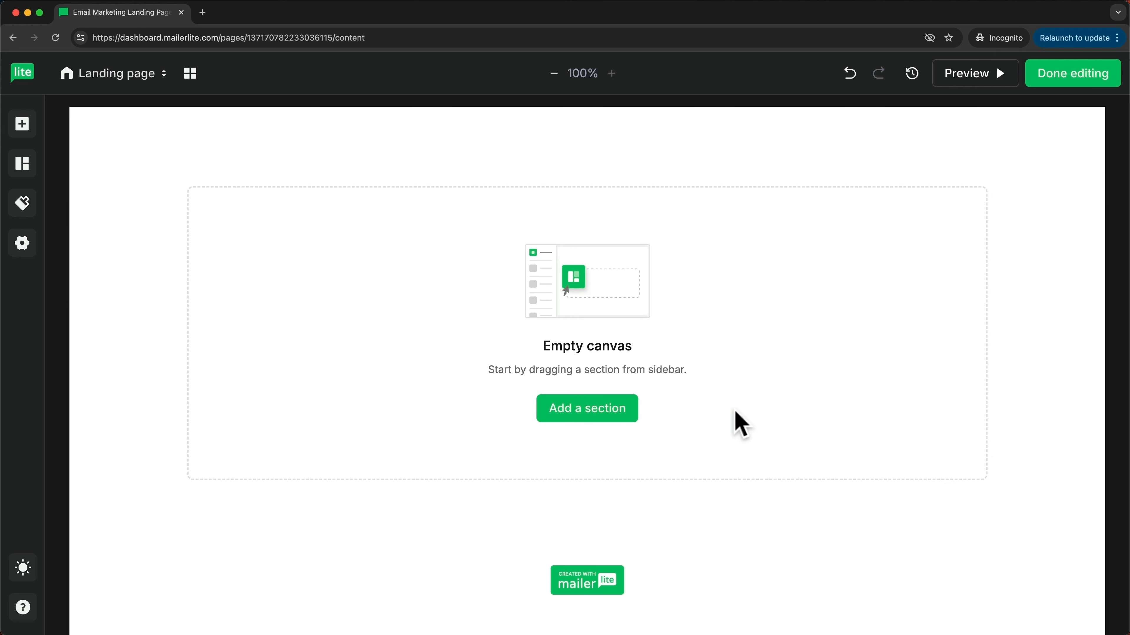
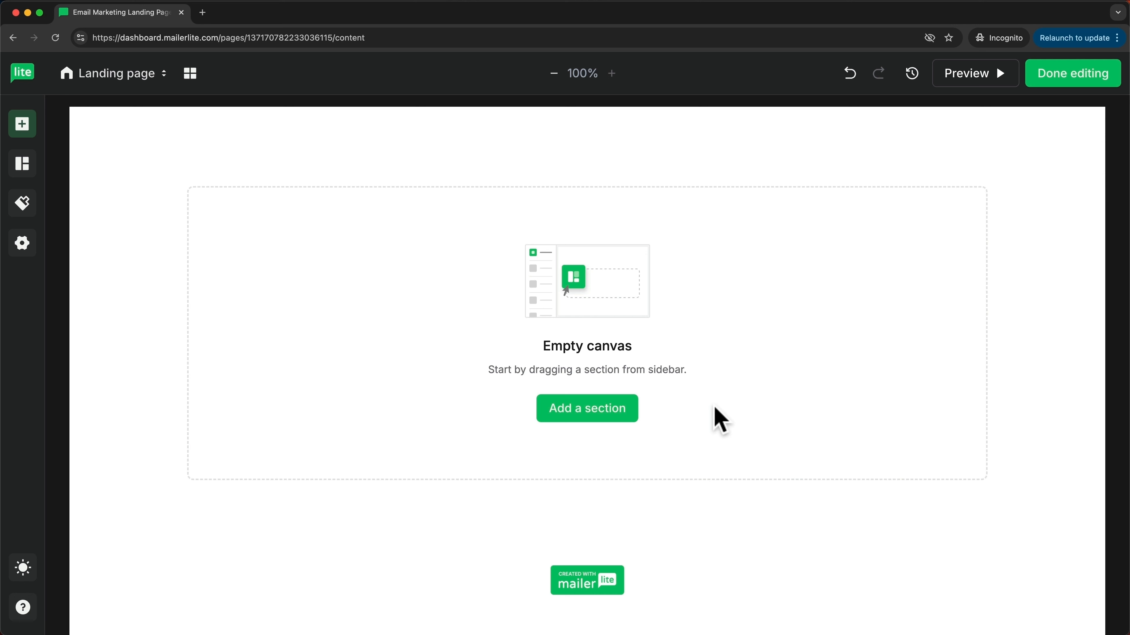
Step: Add a two-column layout section to the empty landing page
{"action": "left_click", "coordinate": [35, 133]}
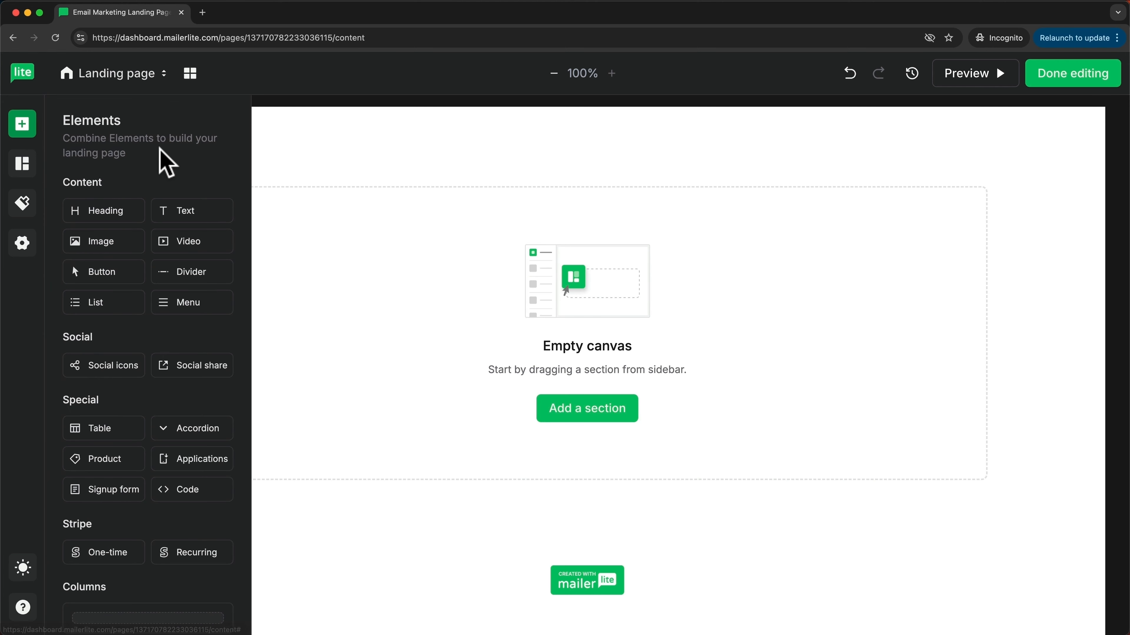
{"action": "scroll", "coordinate": [164, 158], "scroll_direction": "down", "scroll_amount": 5}
{"action": "scroll", "coordinate": [168, 163], "scroll_direction": "down", "scroll_amount": 2}
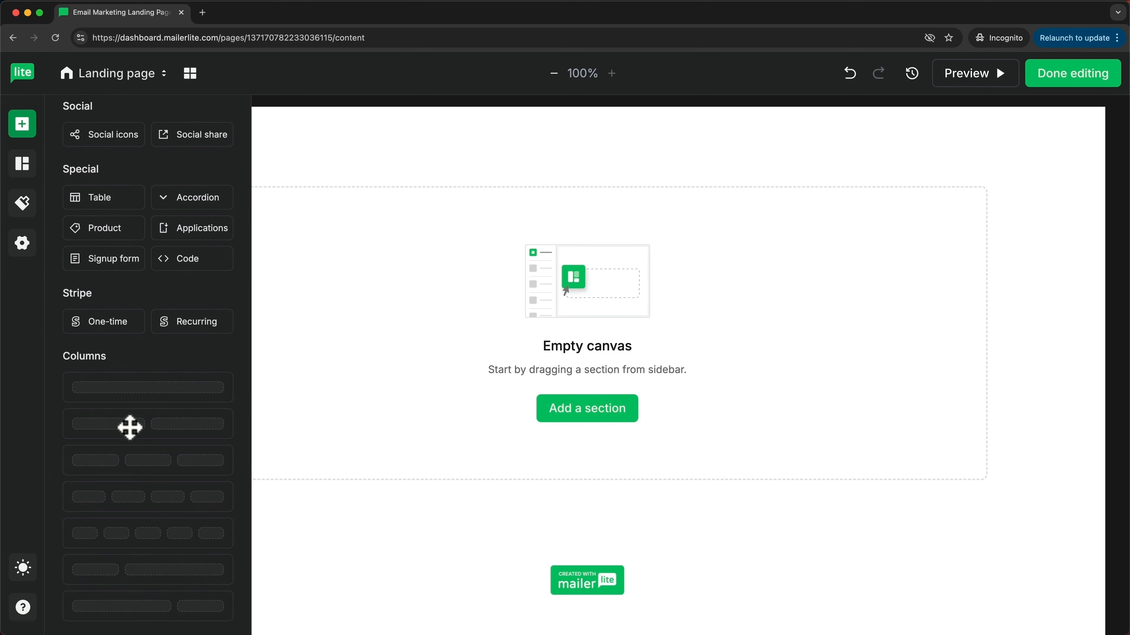
{"action": "left_click_drag", "start_coordinate": [129, 427], "coordinate": [580, 373]}
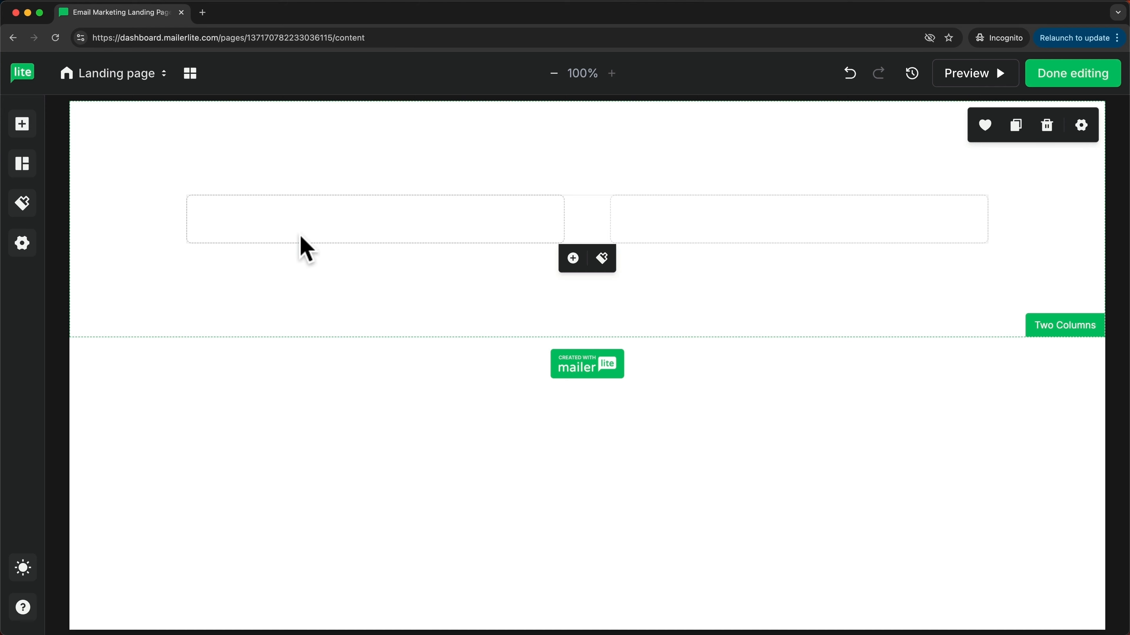
Step: Fill the left column with a heading, text paragraph and signup form, and the right column with an image block
{"action": "left_click", "coordinate": [25, 130]}
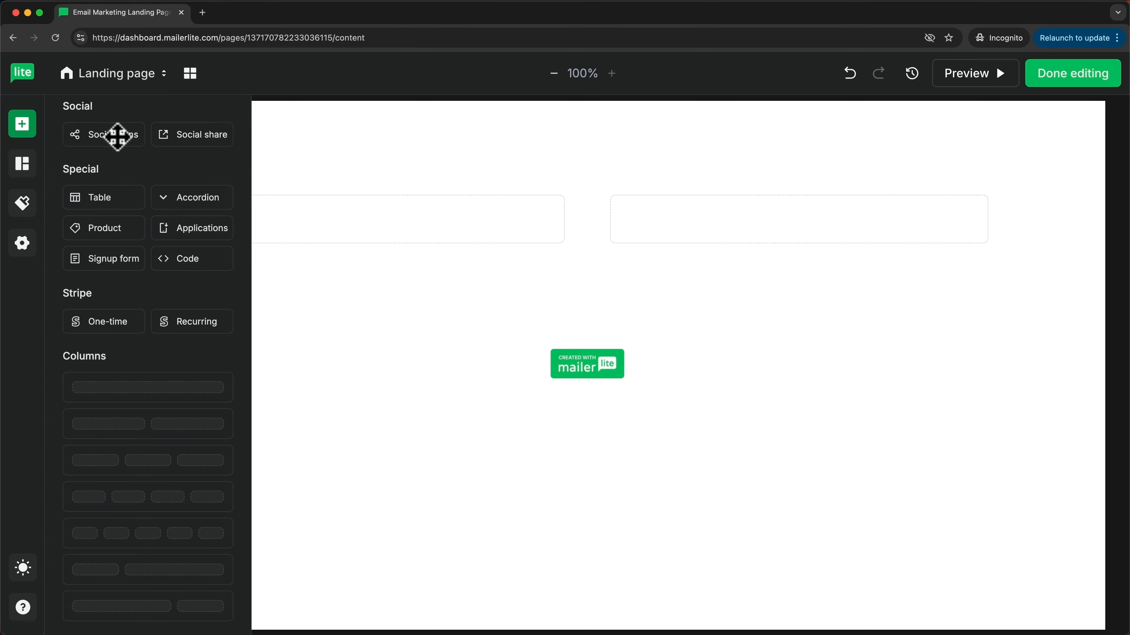
{"action": "scroll", "coordinate": [151, 209], "scroll_direction": "up", "scroll_amount": 3}
{"action": "left_click_drag", "start_coordinate": [139, 220], "coordinate": [332, 225]}
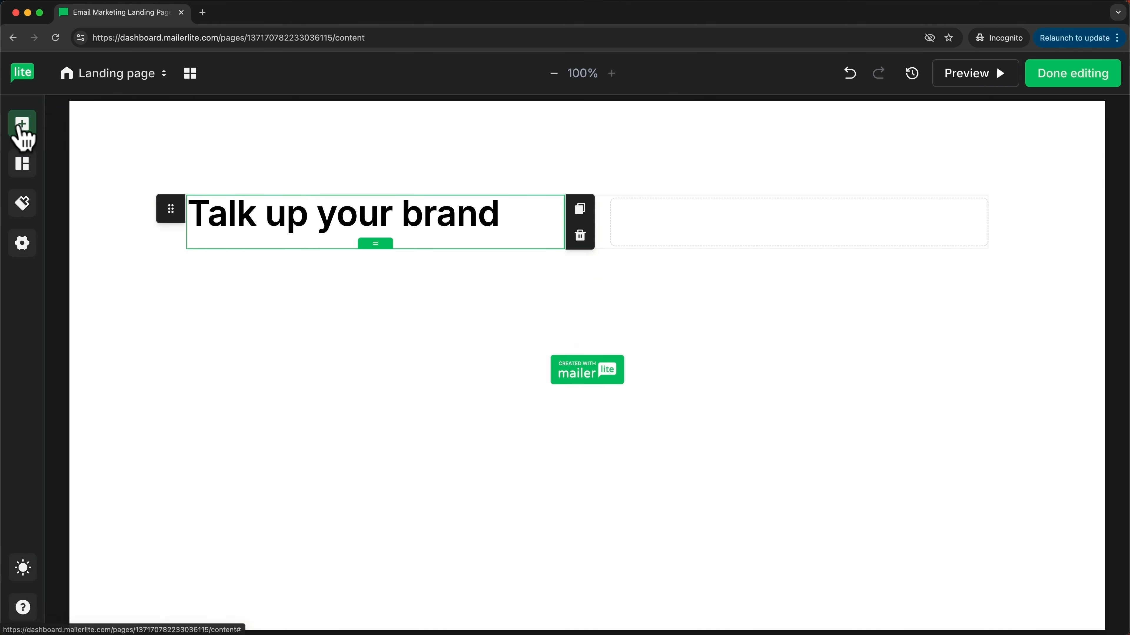
{"action": "left_click", "coordinate": [22, 129]}
{"action": "left_click_drag", "start_coordinate": [171, 212], "coordinate": [297, 256]}
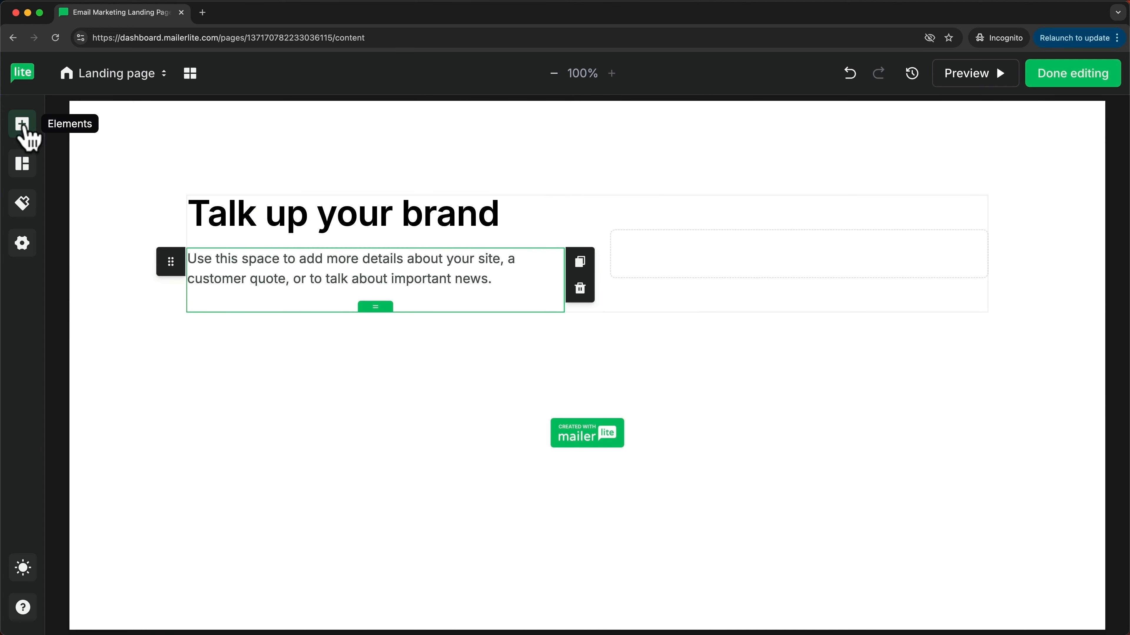
{"action": "left_click", "coordinate": [25, 131]}
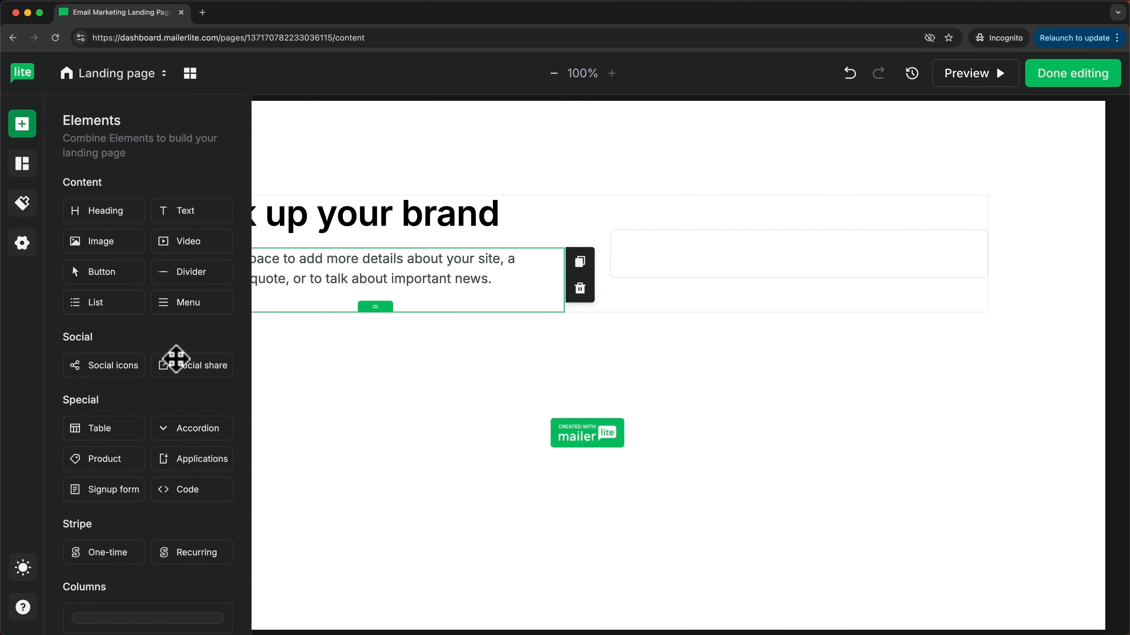
{"action": "left_click_drag", "start_coordinate": [118, 488], "coordinate": [349, 318]}
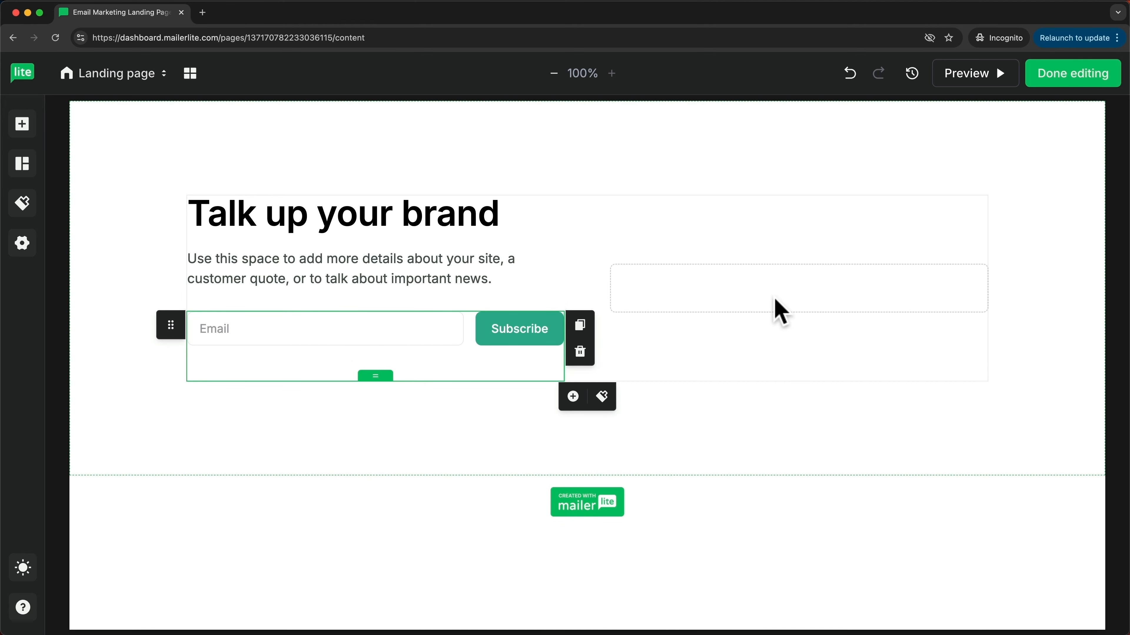
{"action": "left_click", "coordinate": [31, 133]}
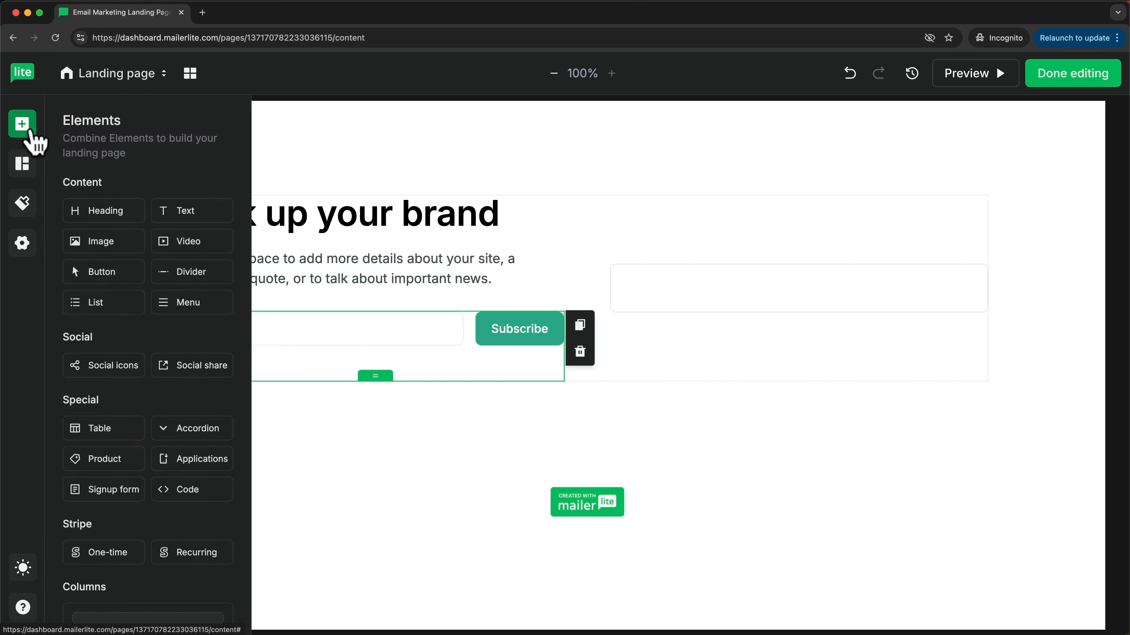
{"action": "left_click_drag", "start_coordinate": [109, 249], "coordinate": [767, 281]}
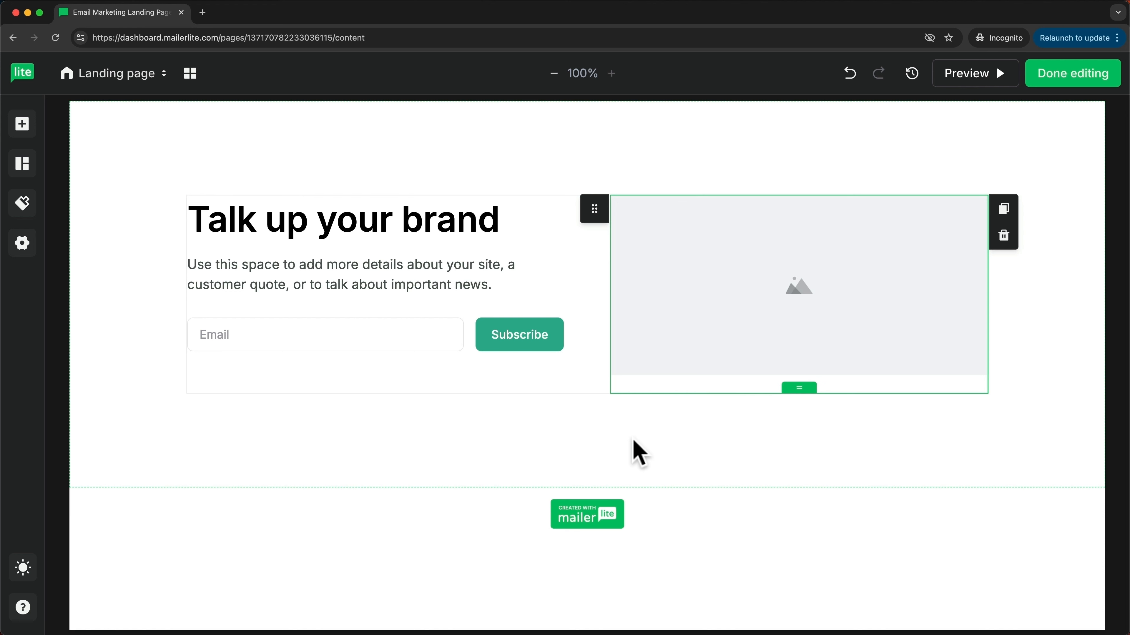
Step: Retitle the heading 'Email Marketing Blueprint (FREE)'
{"action": "left_click_drag", "start_coordinate": [189, 221], "coordinate": [501, 230]}
{"action": "type", "text": "Email Mark"}
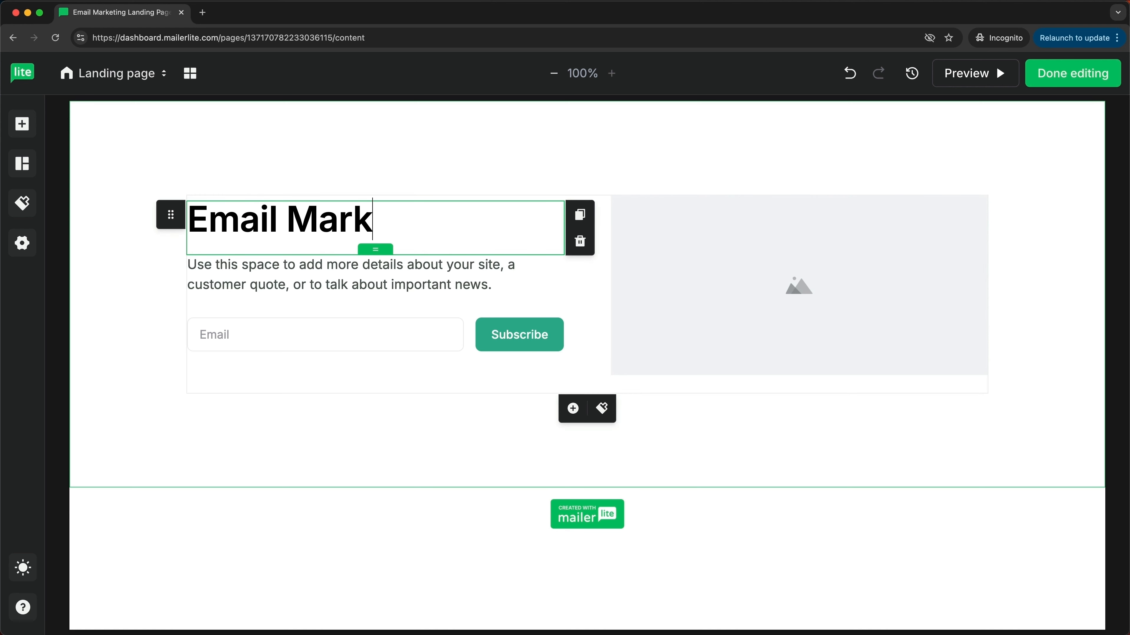
{"action": "type", "text": "eting Blue"}
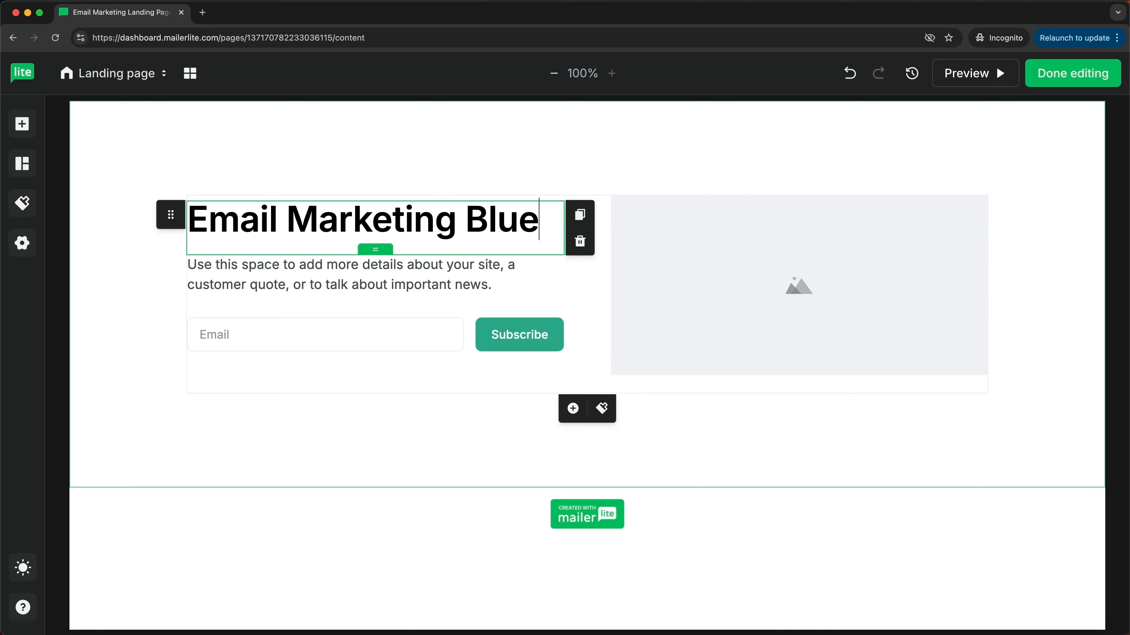
{"action": "type", "text": "print (FREE)"}
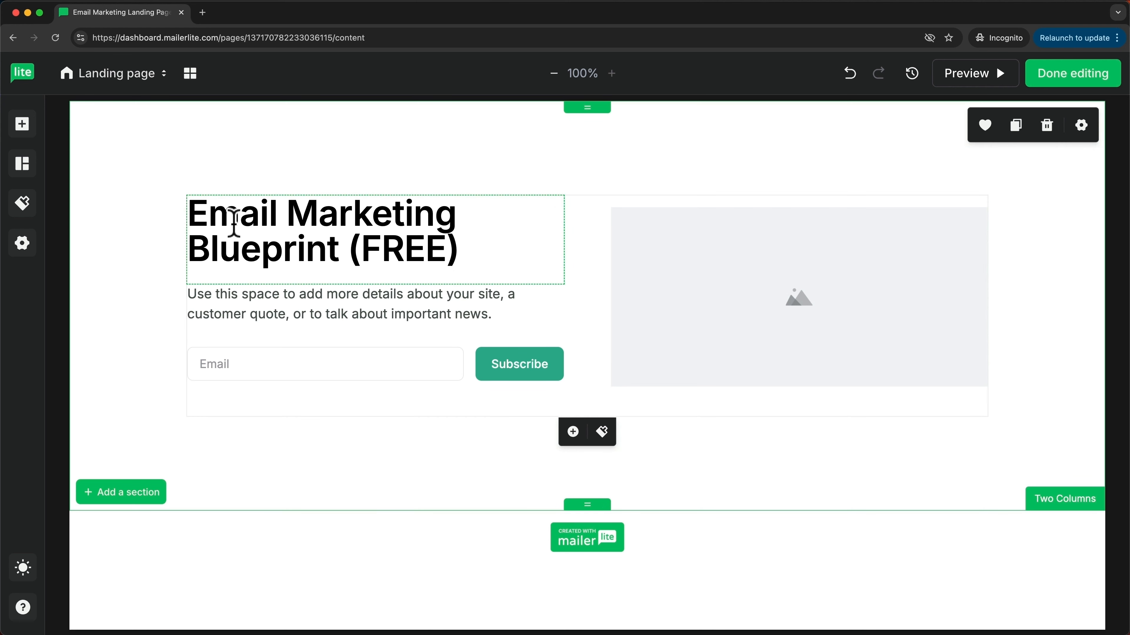
{"action": "left_click_drag", "start_coordinate": [194, 213], "coordinate": [451, 249]}
{"action": "left_click", "coordinate": [212, 297]}
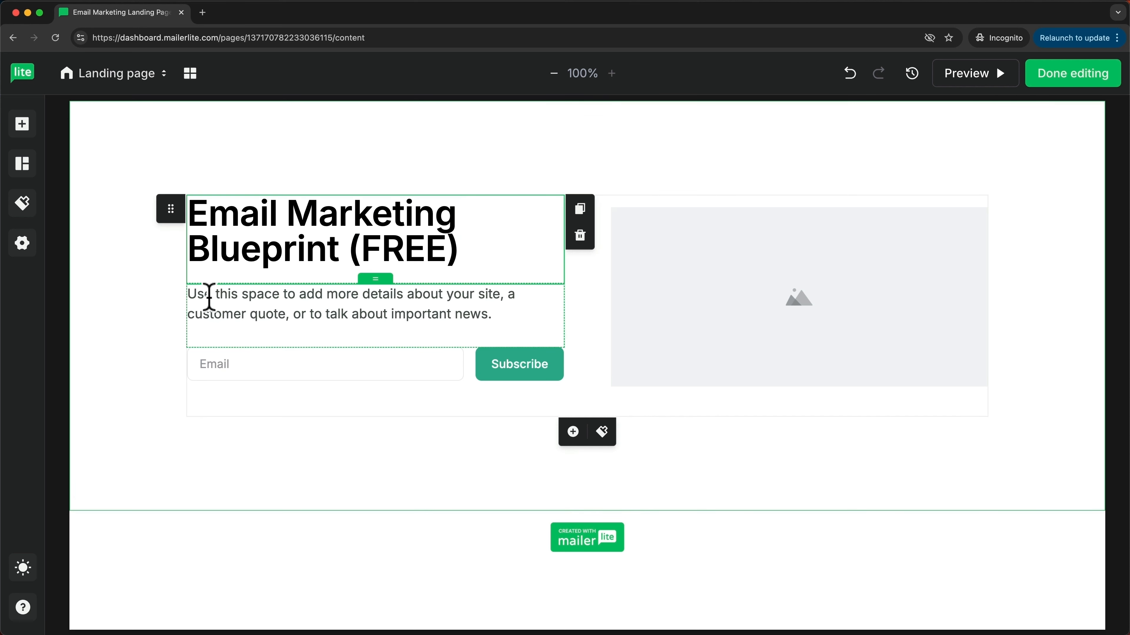
Step: Paste the eBook's high-converting email campaigns description over the placeholder paragraph
{"action": "left_click_drag", "start_coordinate": [193, 294], "coordinate": [492, 308]}
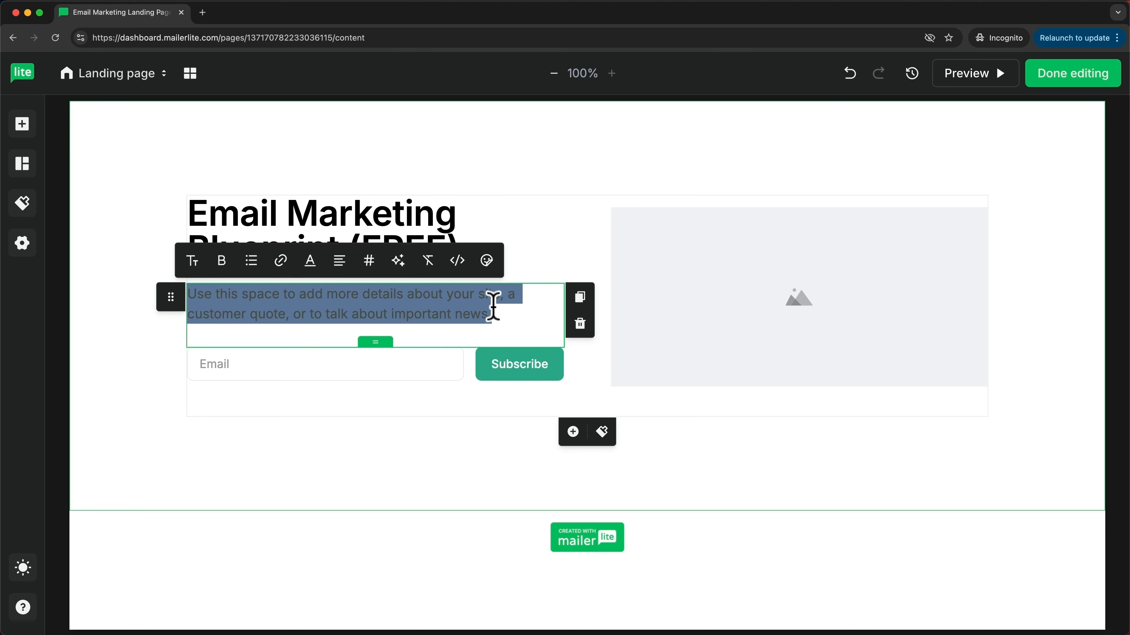
{"action": "type", "text": "Unlock the Secrets to High-Converting Email Campaigns with our FREE step by step Email Marketing Blueprint - Start building your list today!"}
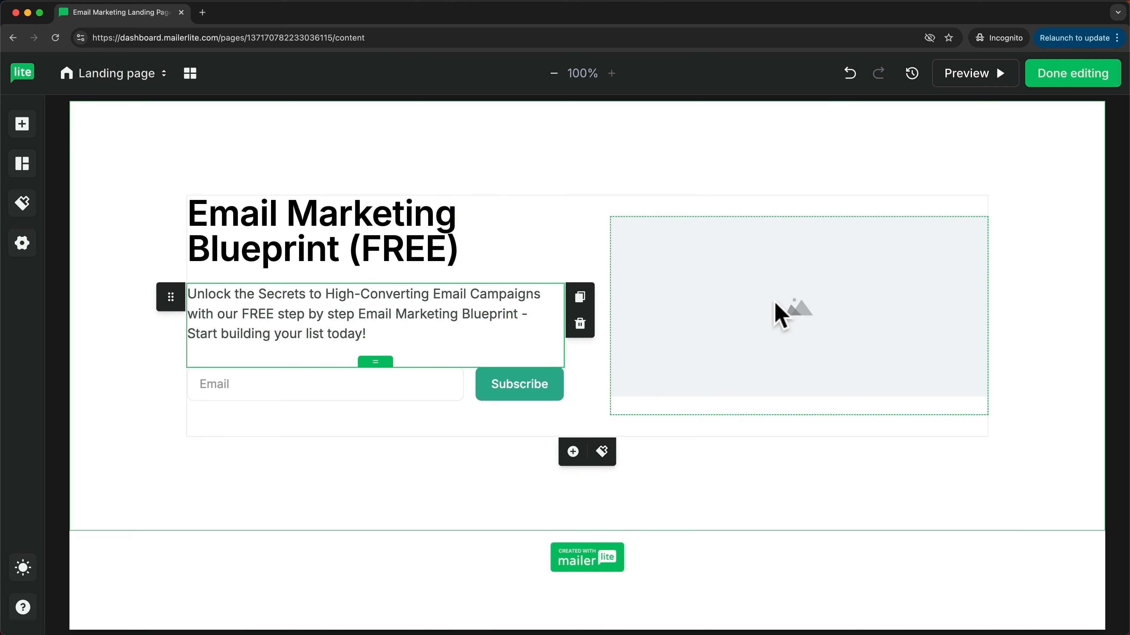
{"action": "left_click", "coordinate": [780, 317]}
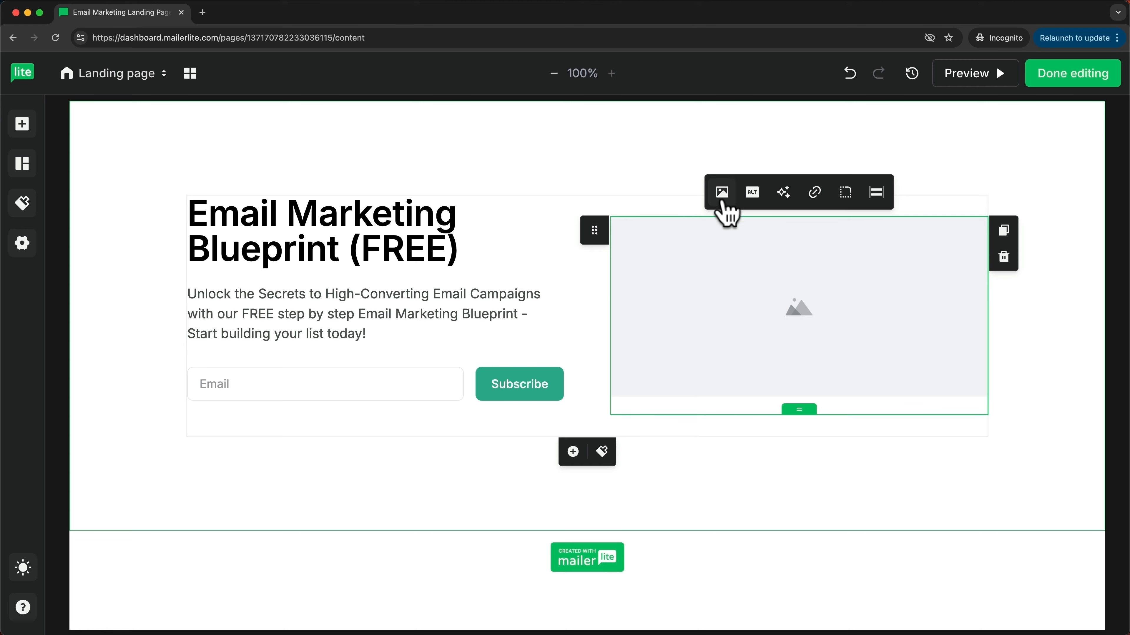
Step: Upload eBook Cover.png into the image block and shrink it to about 308 × 481
{"action": "left_click", "coordinate": [722, 192]}
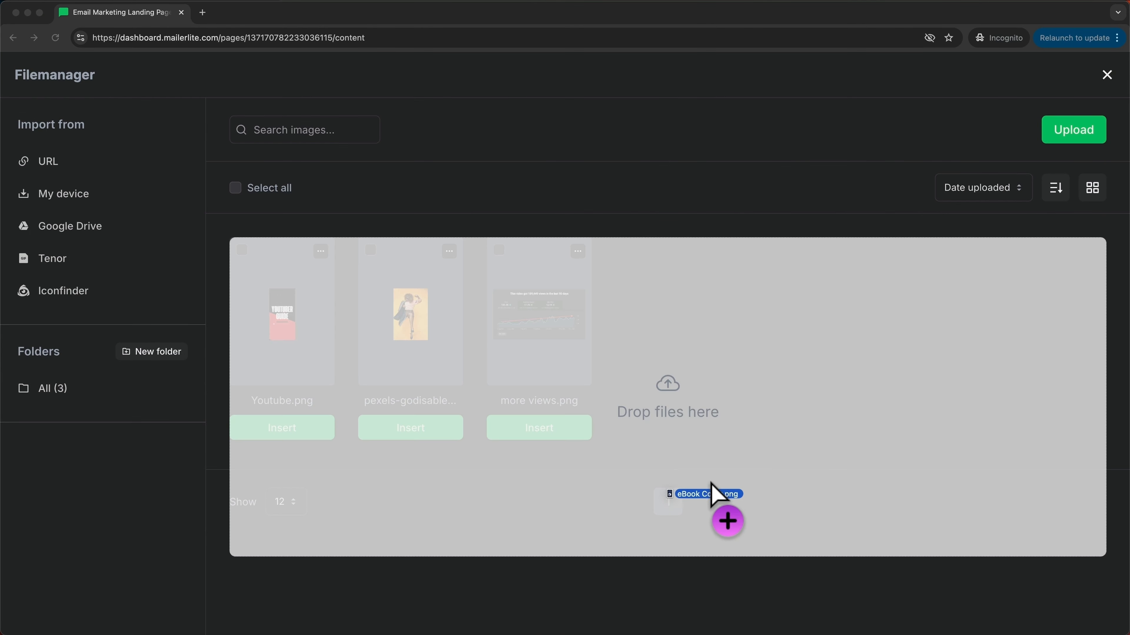
{"action": "left_click_drag", "start_coordinate": [713, 494], "coordinate": [673, 376]}
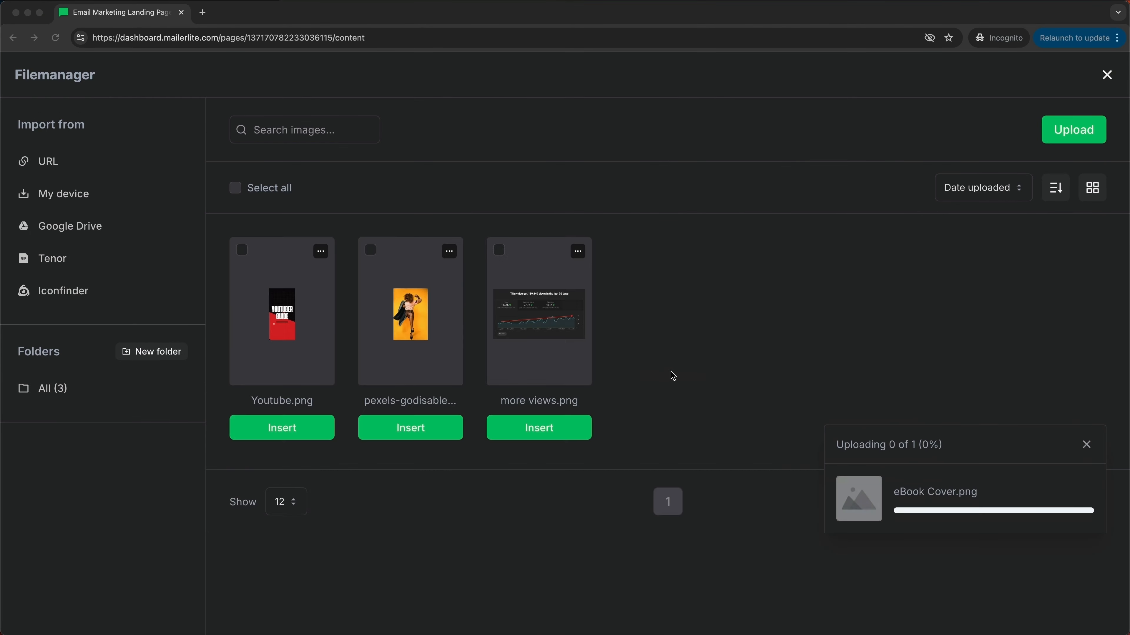
{"action": "left_click", "coordinate": [291, 431]}
{"action": "left_click", "coordinate": [294, 434]}
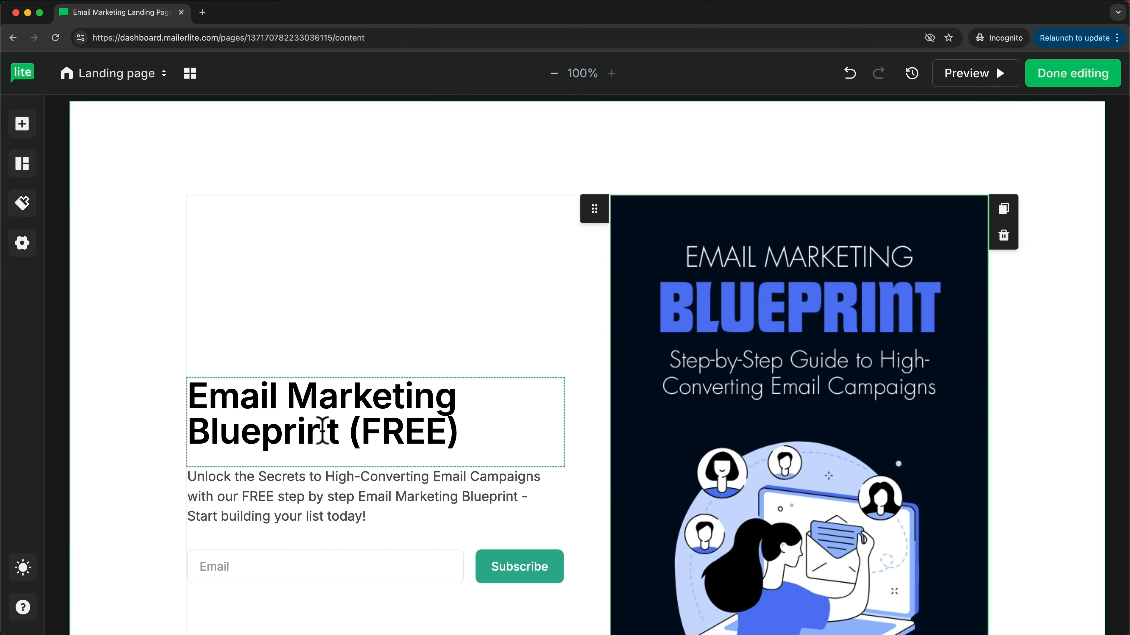
{"action": "scroll", "coordinate": [651, 396], "scroll_direction": "down", "scroll_amount": 5}
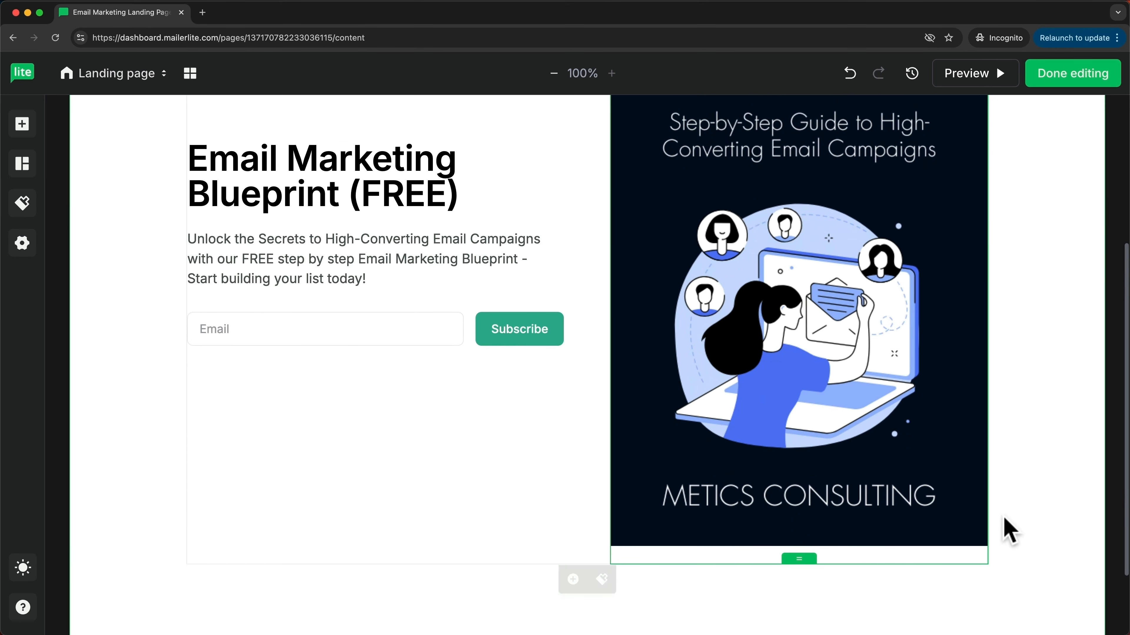
{"action": "left_click_drag", "start_coordinate": [983, 546], "coordinate": [913, 368]}
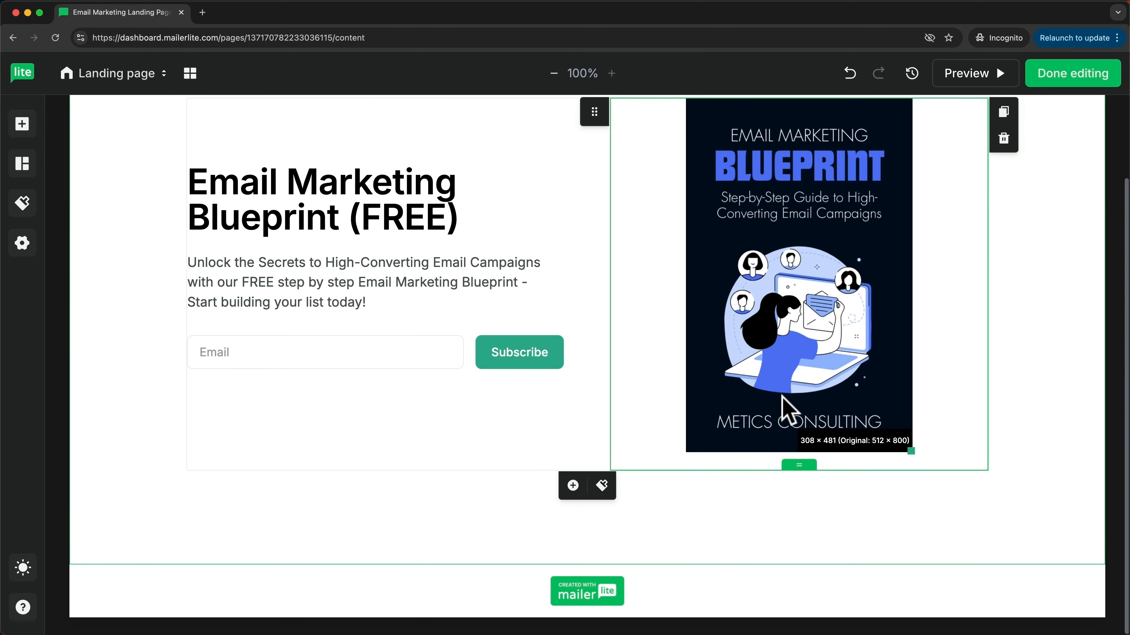
Step: Select the signup form and bring up its settings
{"action": "scroll", "coordinate": [785, 411], "scroll_direction": "up", "scroll_amount": 1}
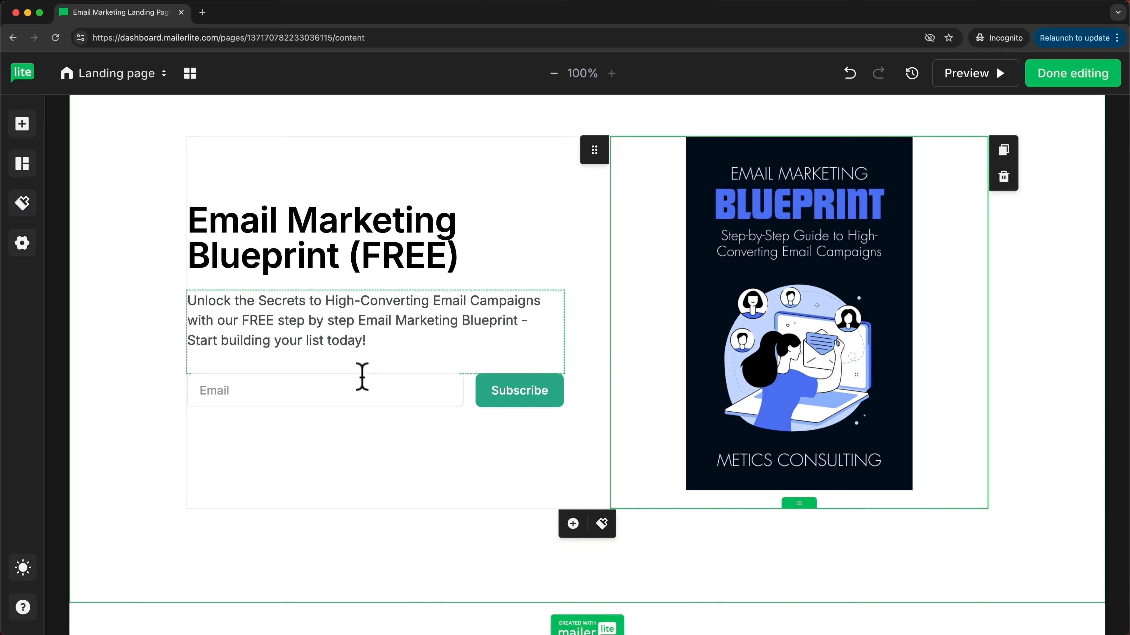
{"action": "left_click", "coordinate": [393, 429]}
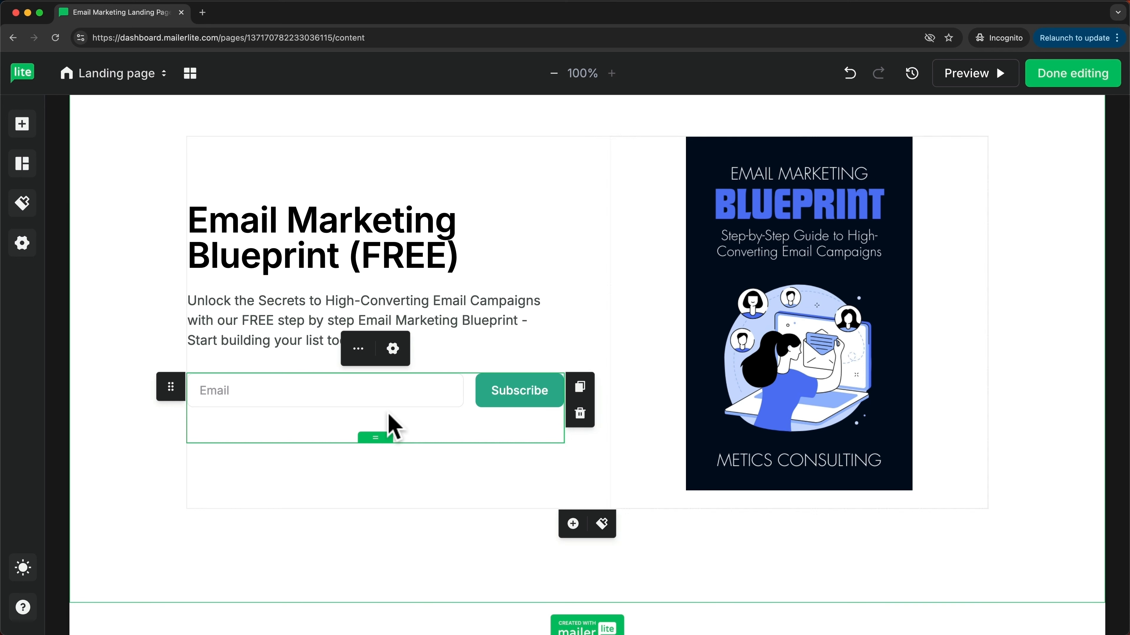
{"action": "left_click", "coordinate": [393, 349]}
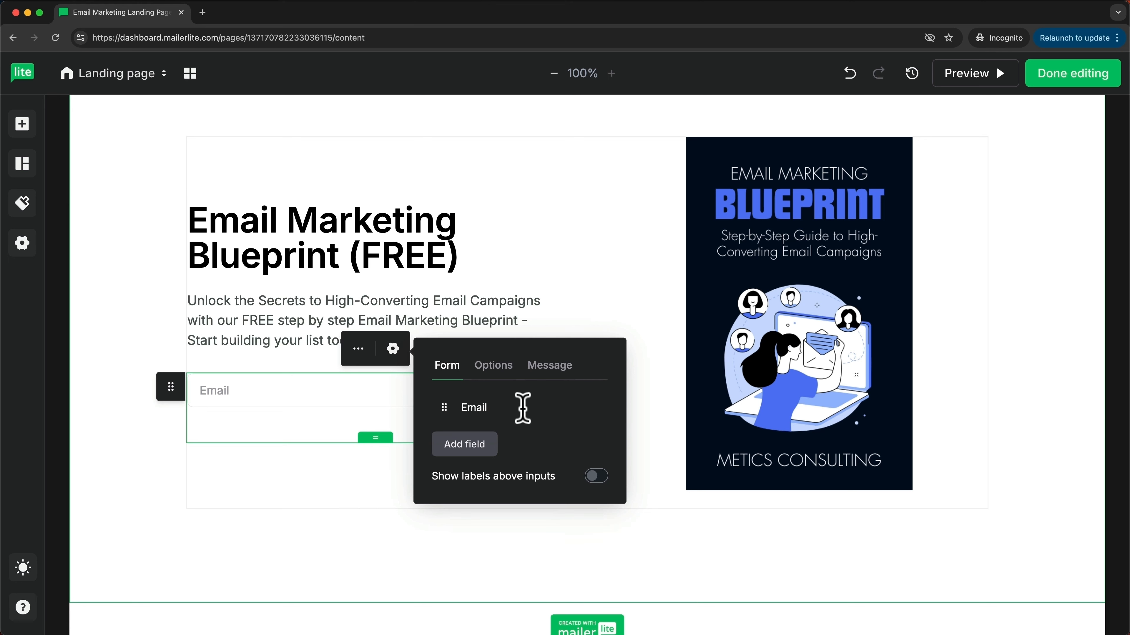
Step: Add a Name field to the signup form and move it above Email
{"action": "left_click", "coordinate": [465, 450]}
{"action": "left_click", "coordinate": [465, 480]}
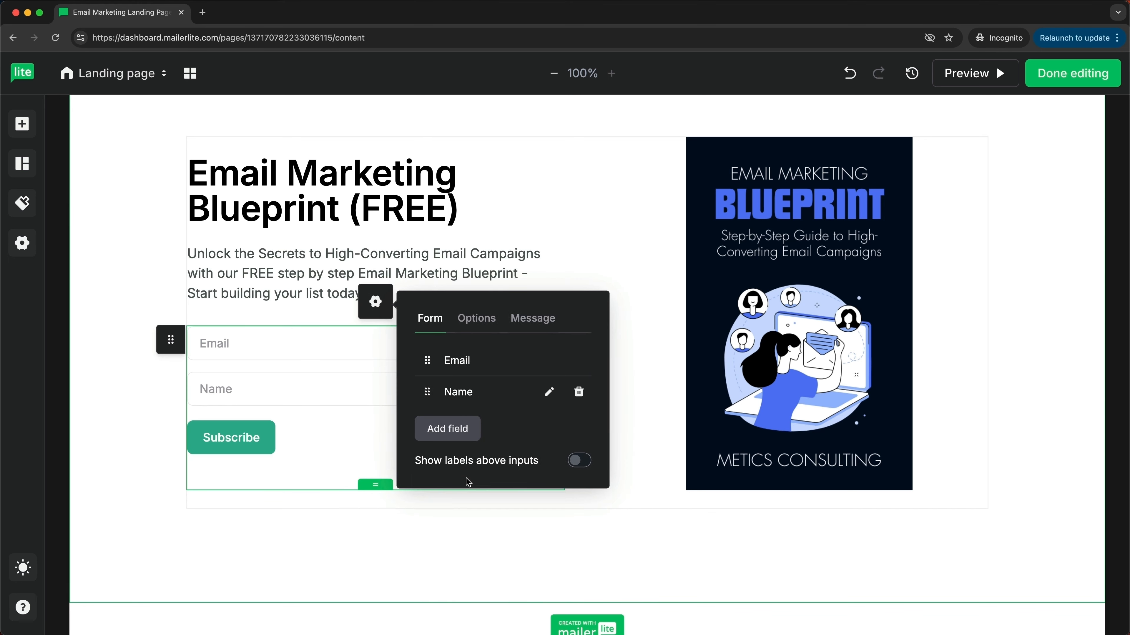
{"action": "left_click_drag", "start_coordinate": [427, 390], "coordinate": [426, 359]}
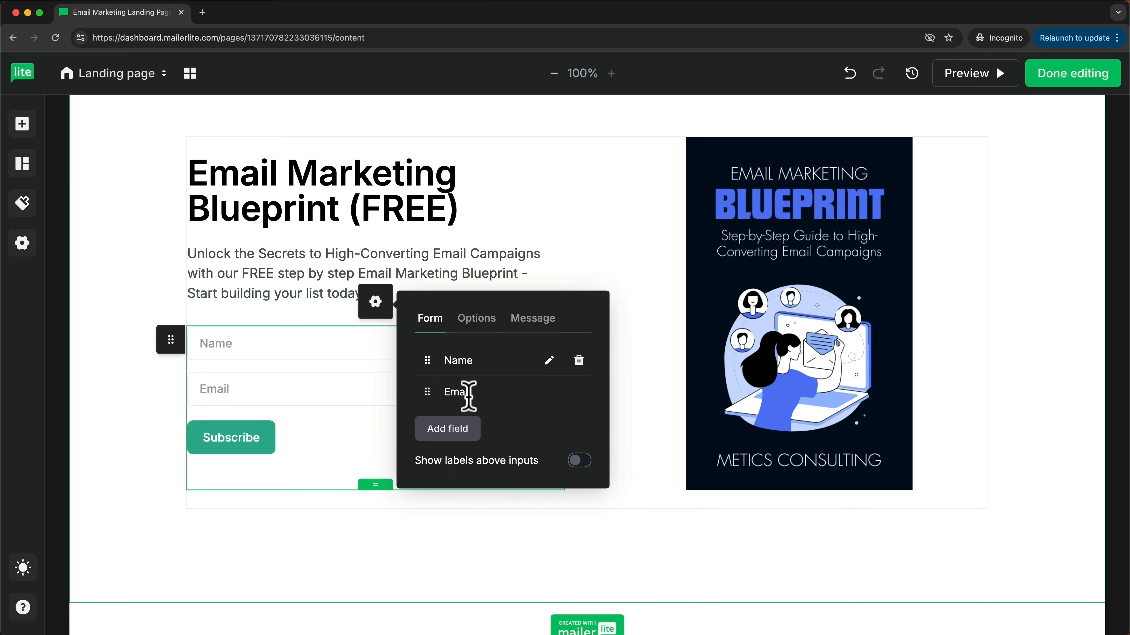
Step: Relabel the form's Subscribe button 'Send it now'
{"action": "left_click", "coordinate": [250, 443]}
{"action": "mouse_move", "coordinate": [261, 440]}
{"action": "left_mouse_down"}
{"action": "mouse_move", "coordinate": [209, 444]}
{"action": "mouse_move", "coordinate": [266, 447]}
{"action": "left_mouse_up"}
{"action": "type", "text": "Sen"}
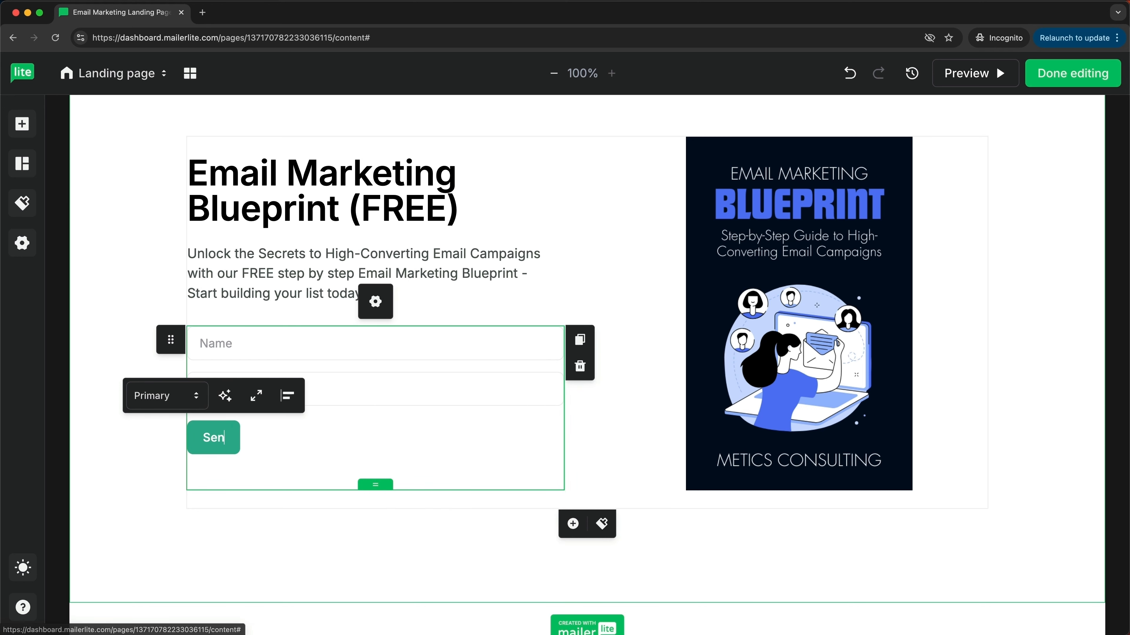
{"action": "type", "text": "d it now"}
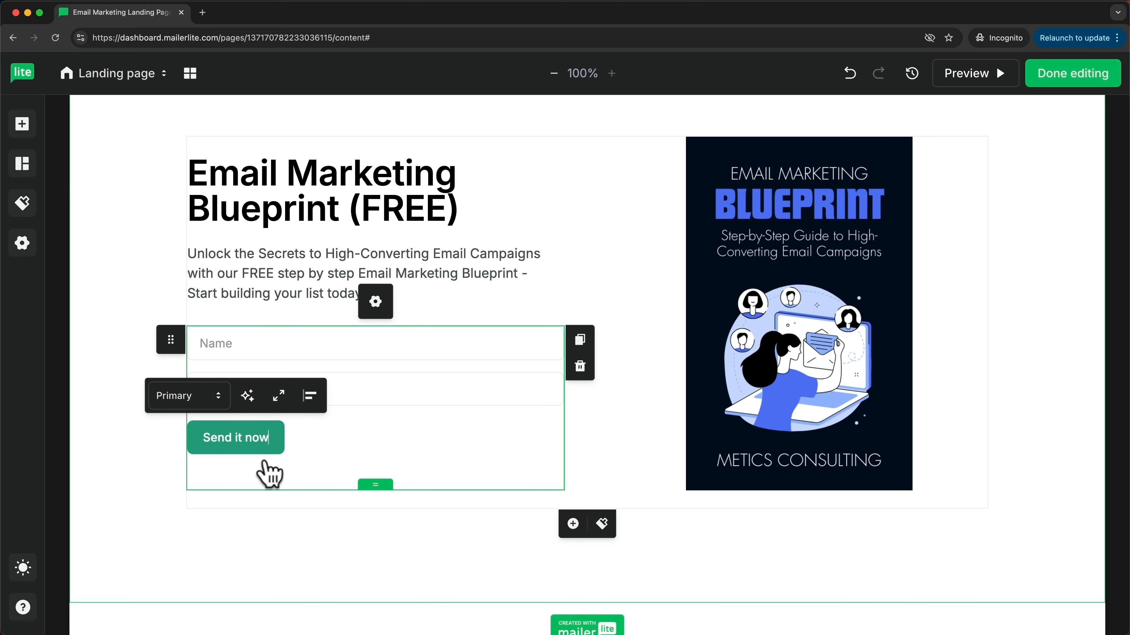
{"action": "left_click", "coordinate": [141, 469]}
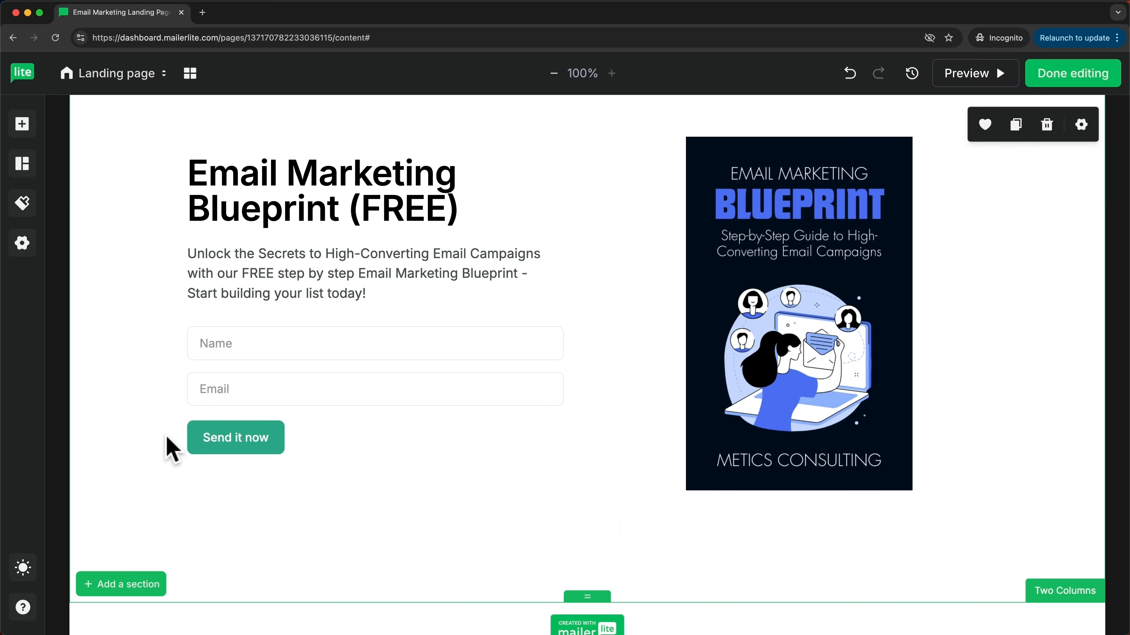
Step: Change the page's primary colour from green #2CB191 to navy blue #2a4394
{"action": "left_click", "coordinate": [22, 204]}
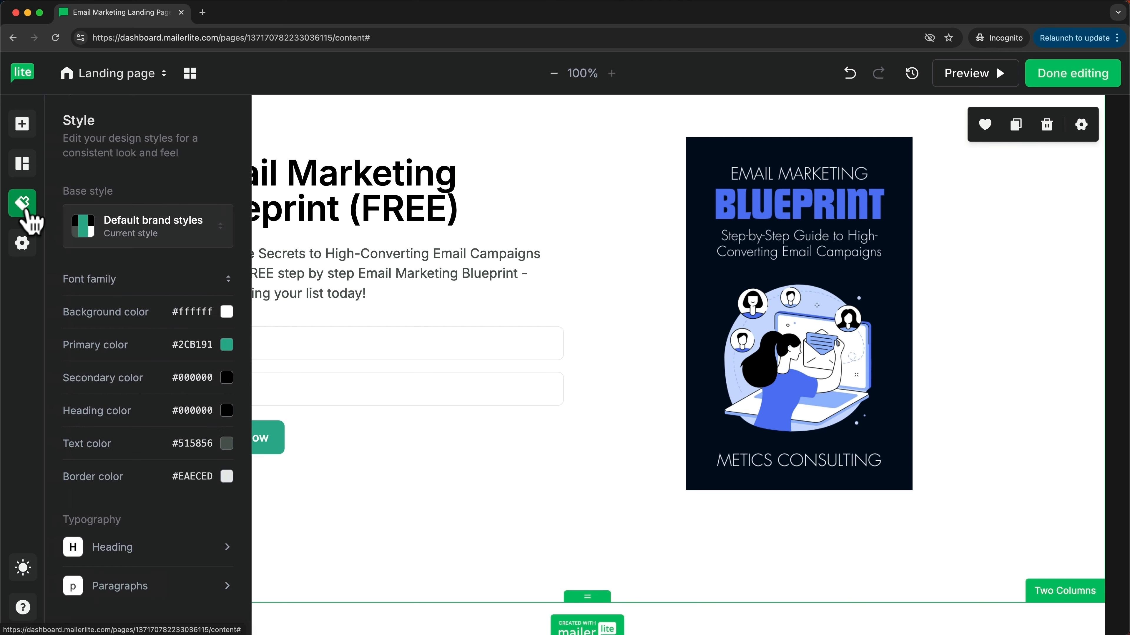
{"action": "left_click", "coordinate": [226, 345]}
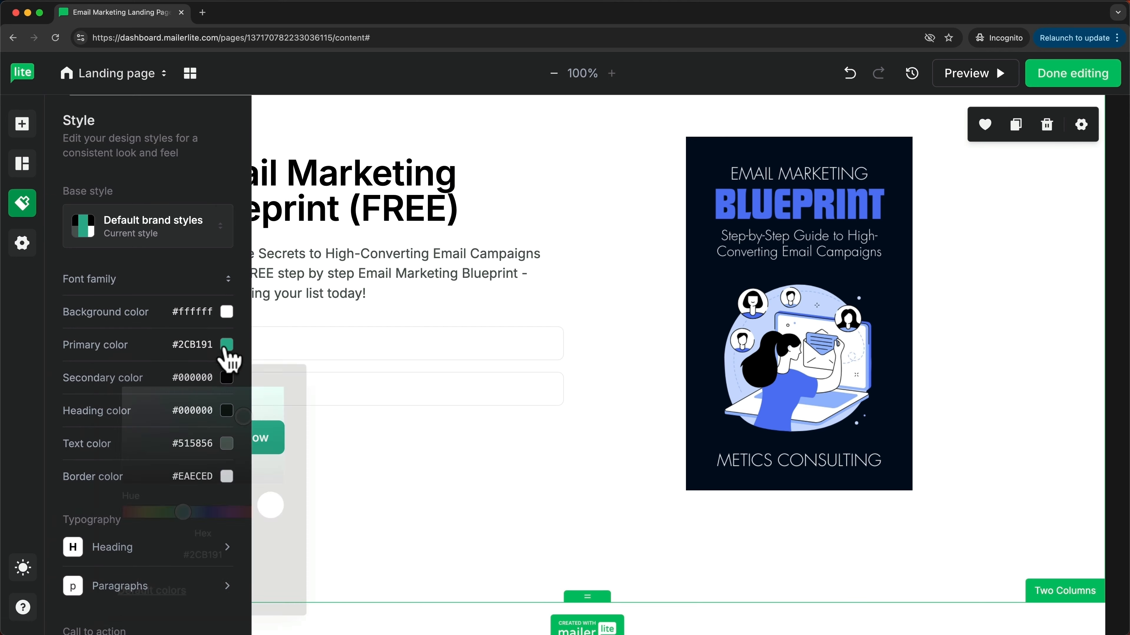
{"action": "left_click", "coordinate": [187, 516]}
{"action": "left_click_drag", "start_coordinate": [187, 514], "coordinate": [201, 514]}
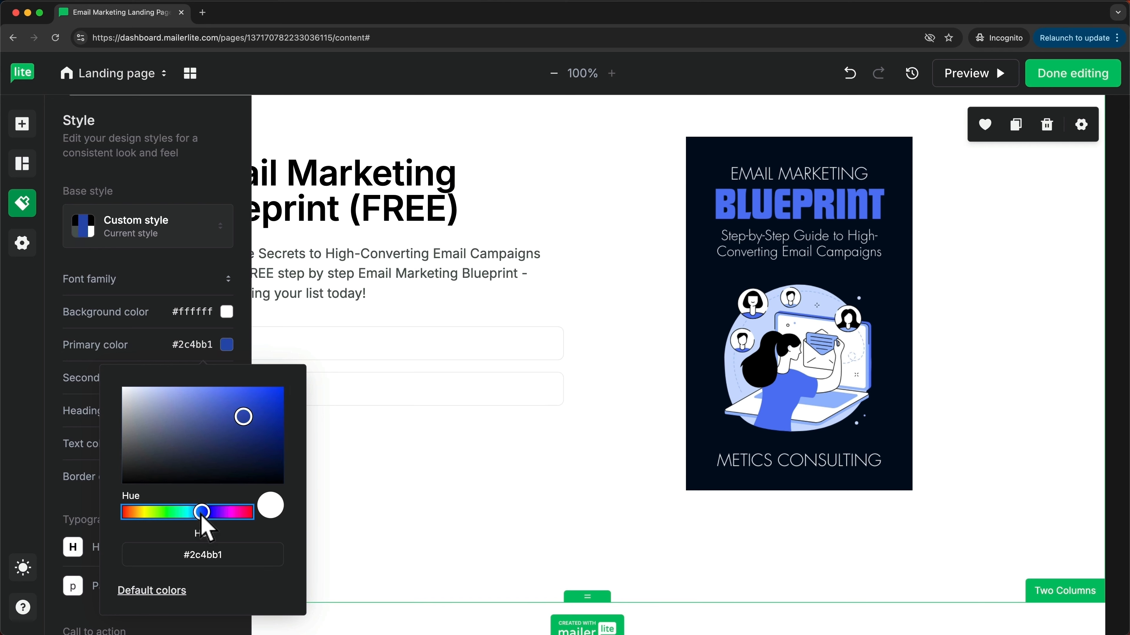
{"action": "left_click_drag", "start_coordinate": [244, 419], "coordinate": [237, 430]}
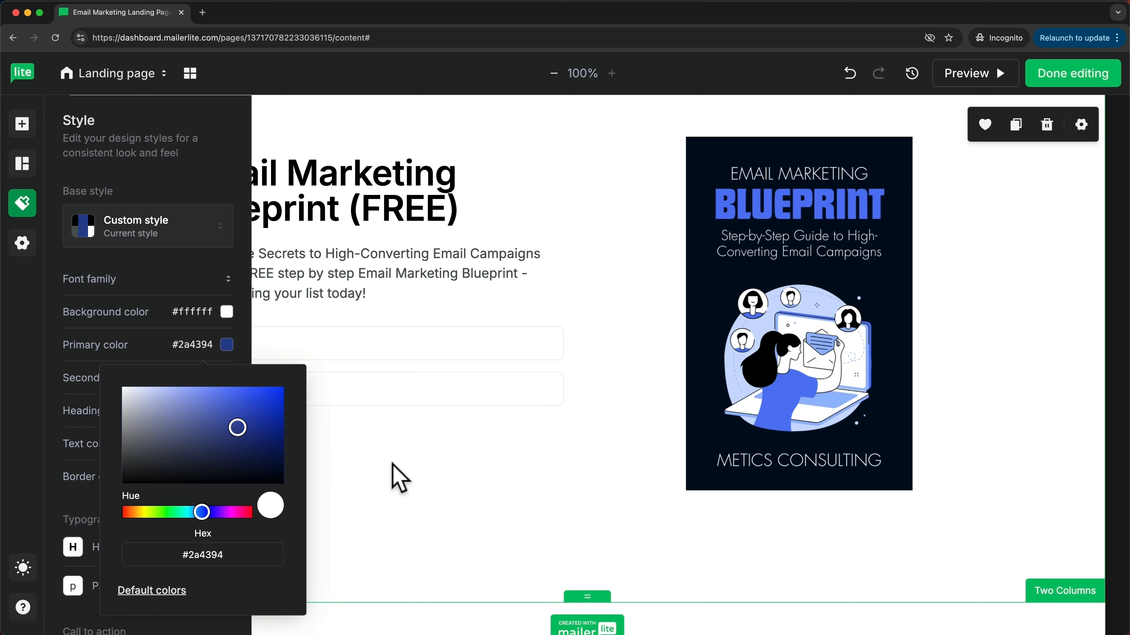
{"action": "left_click", "coordinate": [390, 464]}
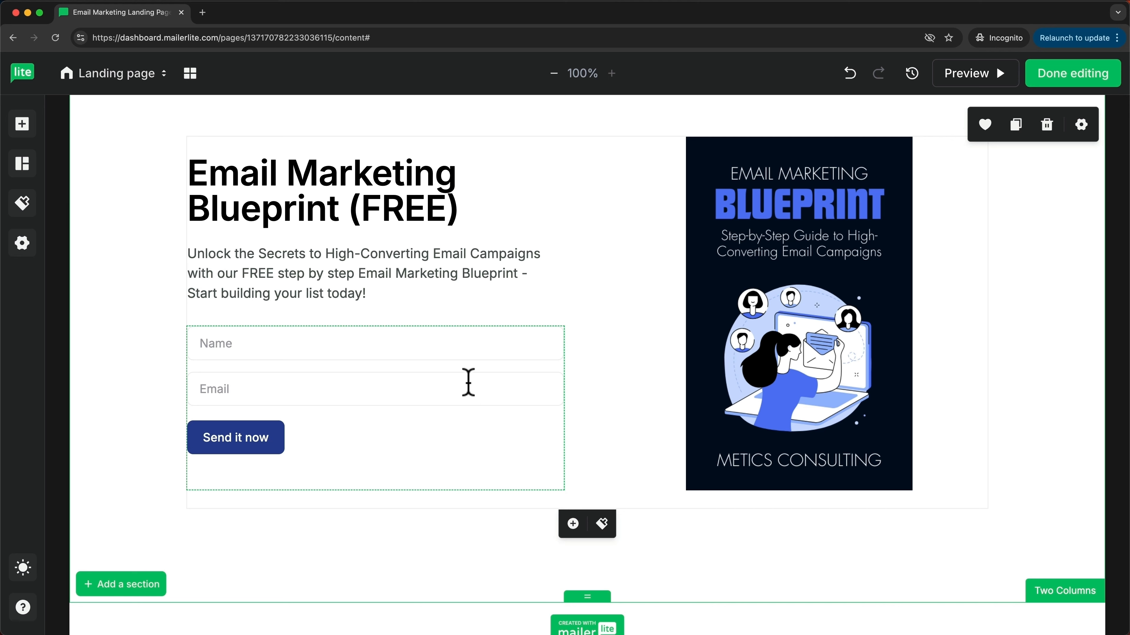
Step: On the Success page, replace the headline 'You'll hear from us soon.' with 'Check your inbox.'
{"action": "left_click", "coordinate": [143, 77]}
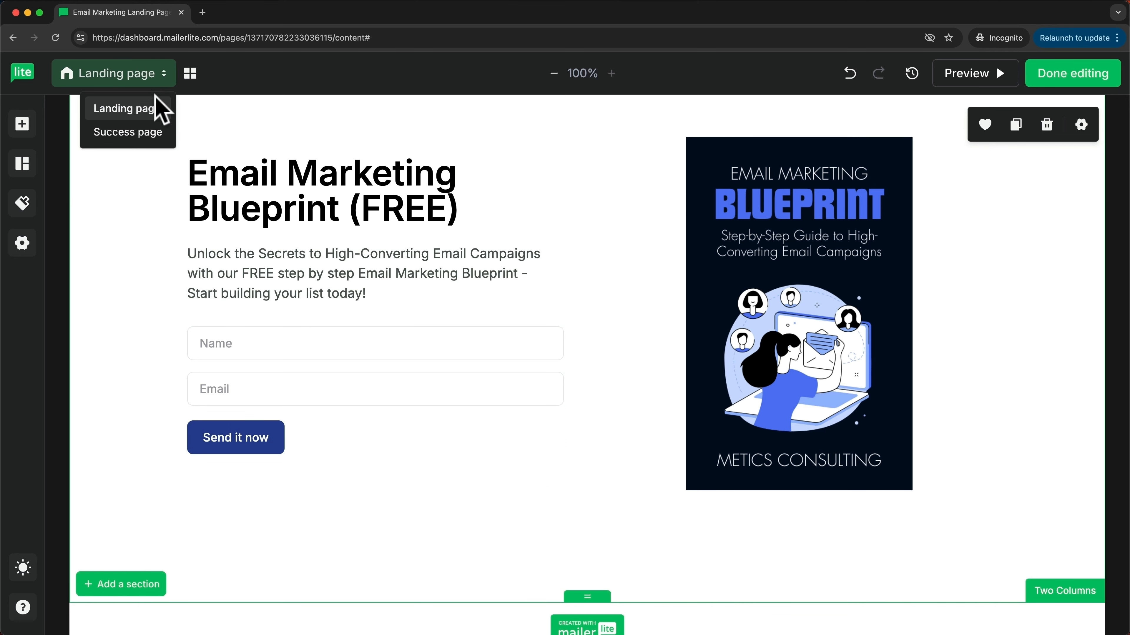
{"action": "left_click", "coordinate": [148, 133]}
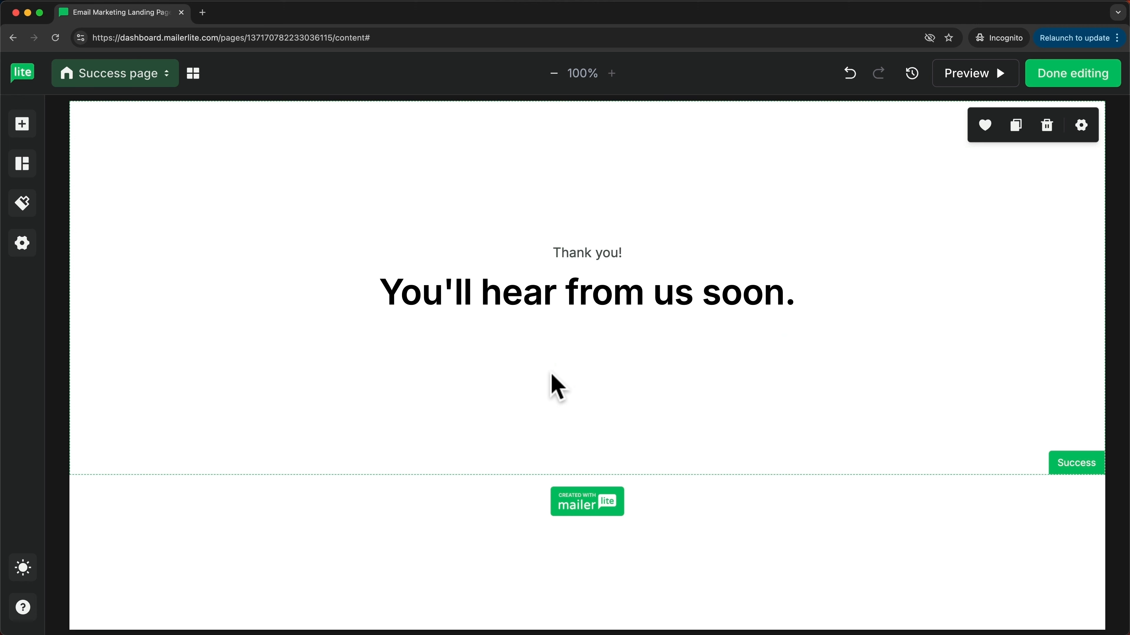
{"action": "left_click", "coordinate": [537, 295]}
{"action": "left_click_drag", "start_coordinate": [381, 292], "coordinate": [789, 307]}
{"action": "type", "text": "Check your inb"}
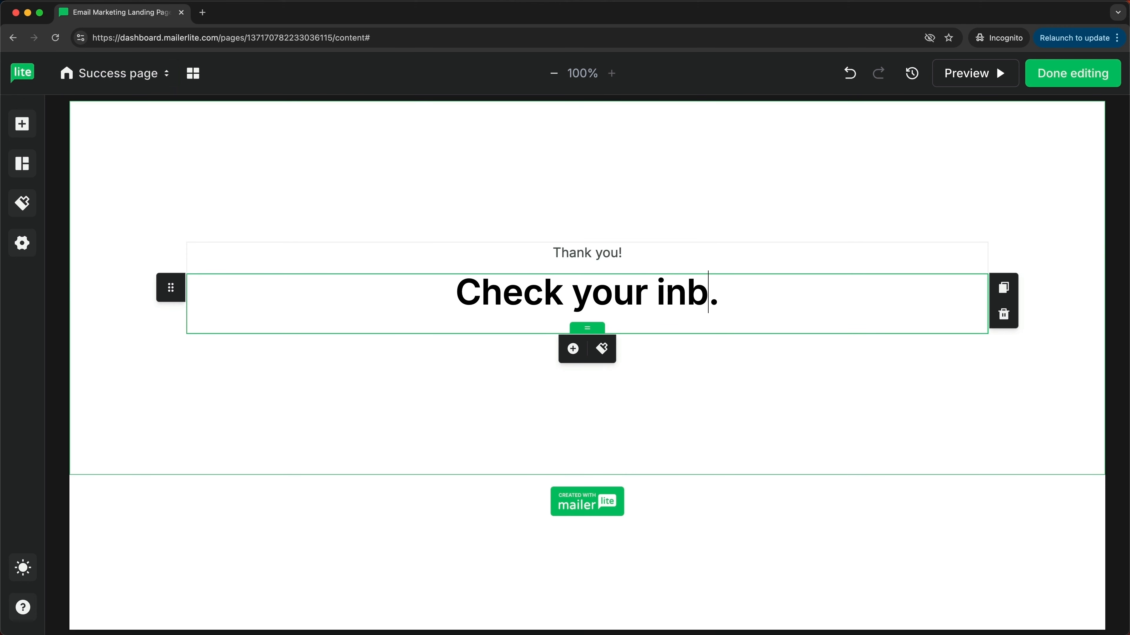
{"action": "type", "text": "ox"}
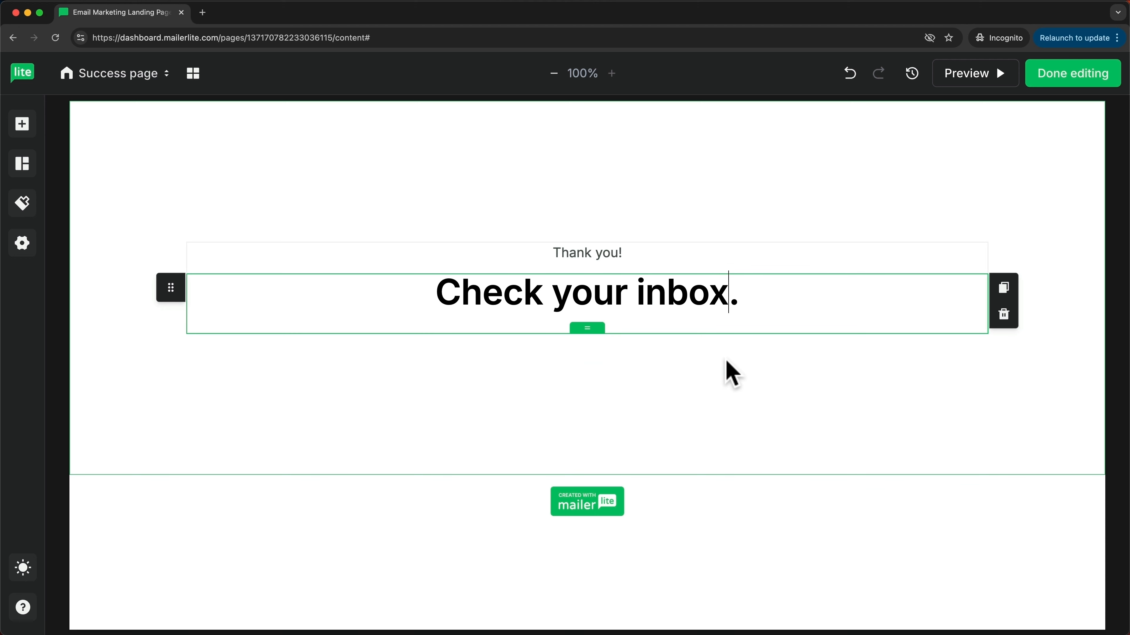
{"action": "left_click", "coordinate": [734, 391]}
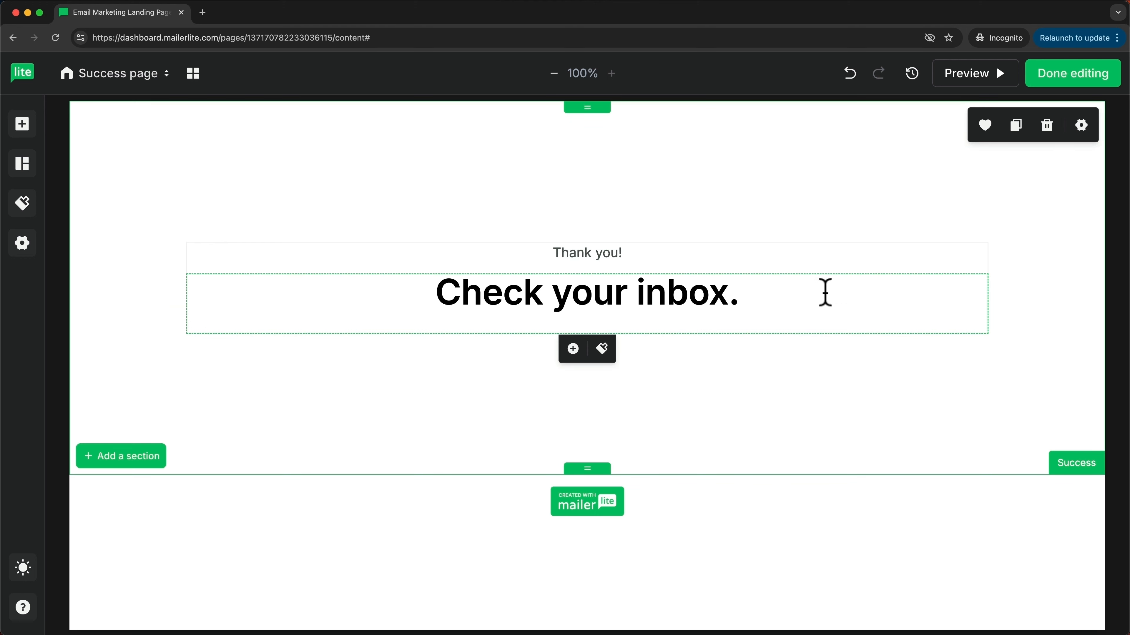
Step: Finish editing and change the page's URL slug to 'metics-email-marketing'
{"action": "left_click", "coordinate": [1066, 78]}
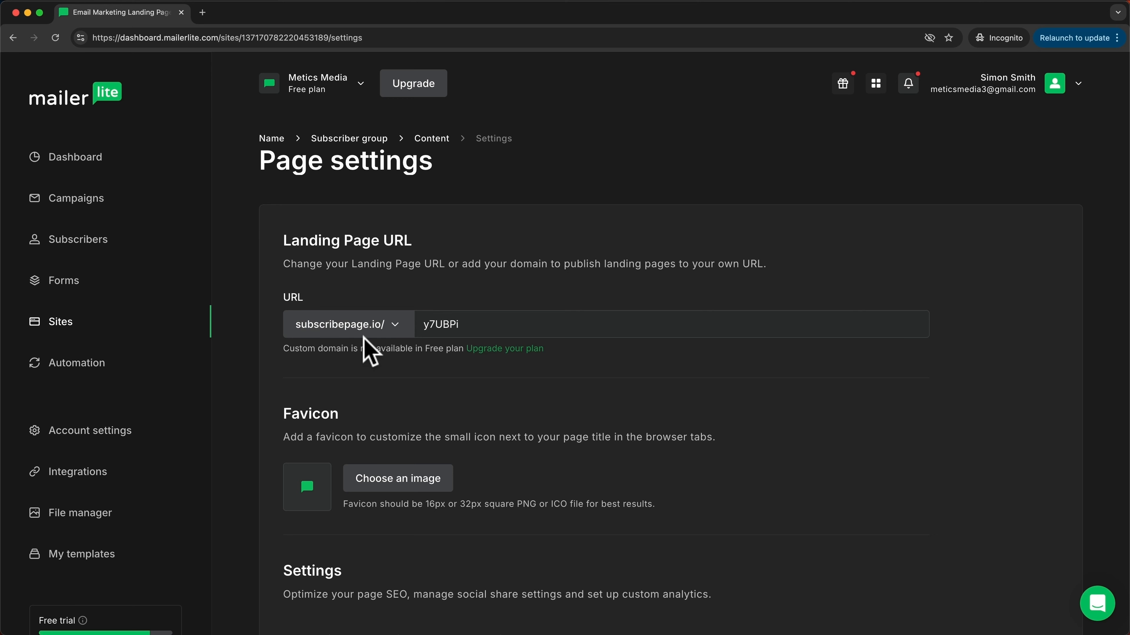
{"action": "left_click_drag", "start_coordinate": [423, 325], "coordinate": [446, 326]}
{"action": "type", "text": "metics-email-marketing"}
{"action": "scroll", "coordinate": [495, 375], "scroll_direction": "down", "scroll_amount": 3}
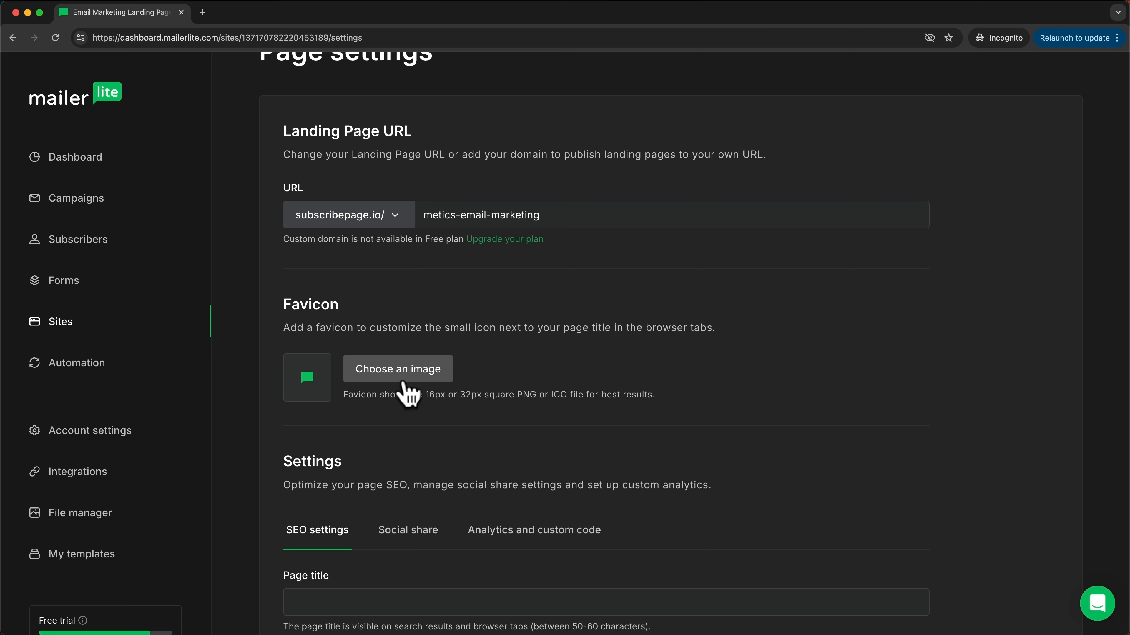
Step: Upload favicon.png and set it as the landing page's favicon
{"action": "left_click", "coordinate": [405, 369]}
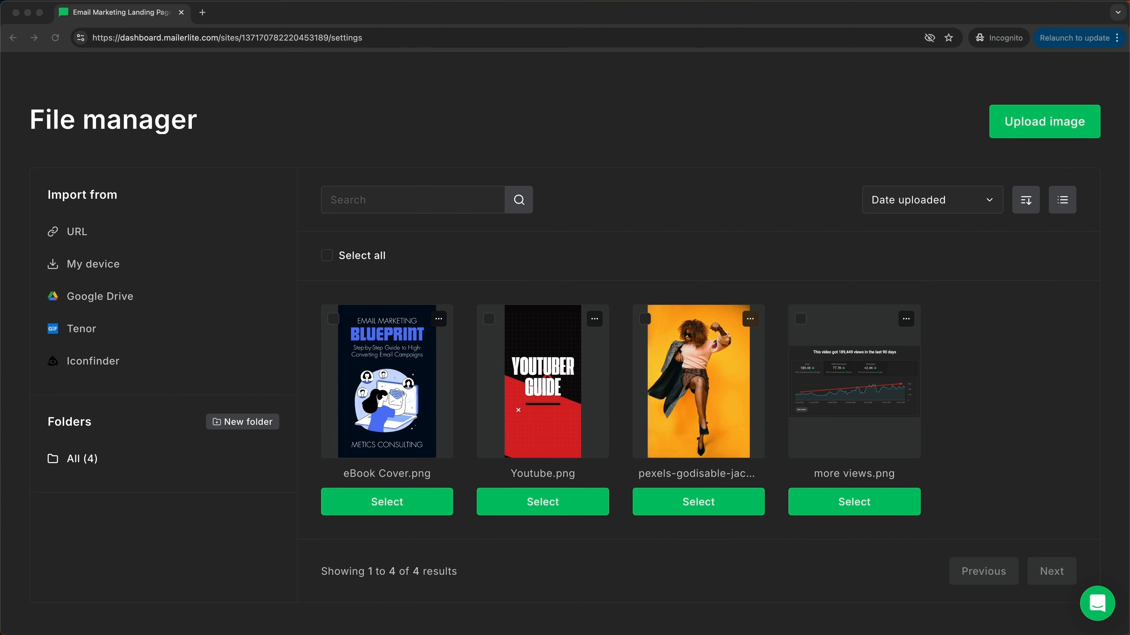
{"action": "left_click_drag", "start_coordinate": [623, 578], "coordinate": [567, 411]}
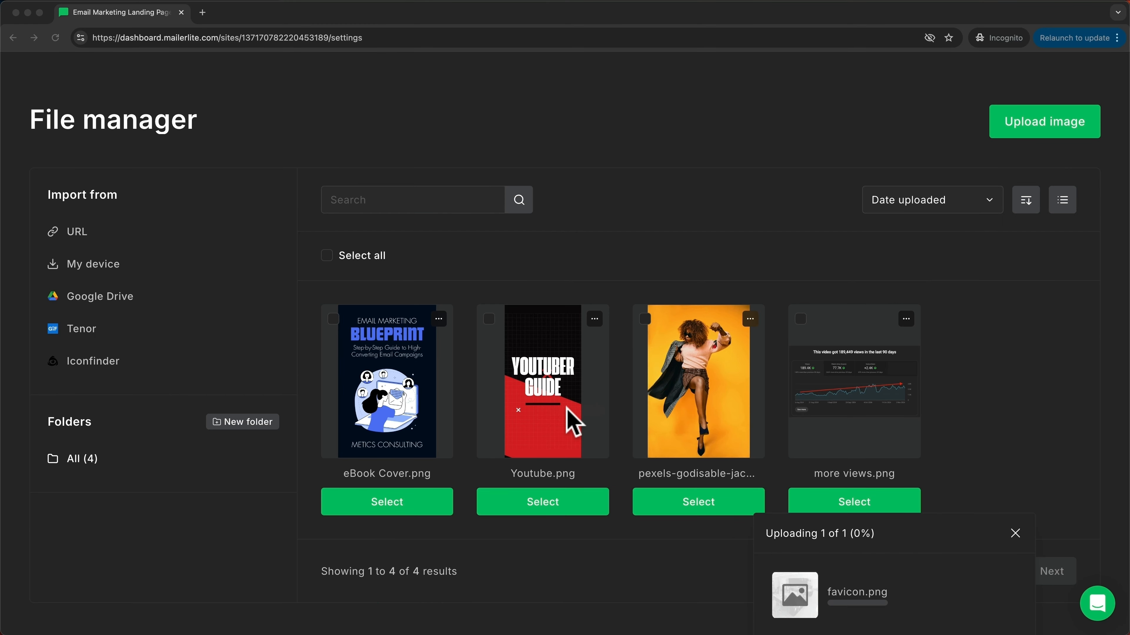
{"action": "left_click", "coordinate": [399, 503]}
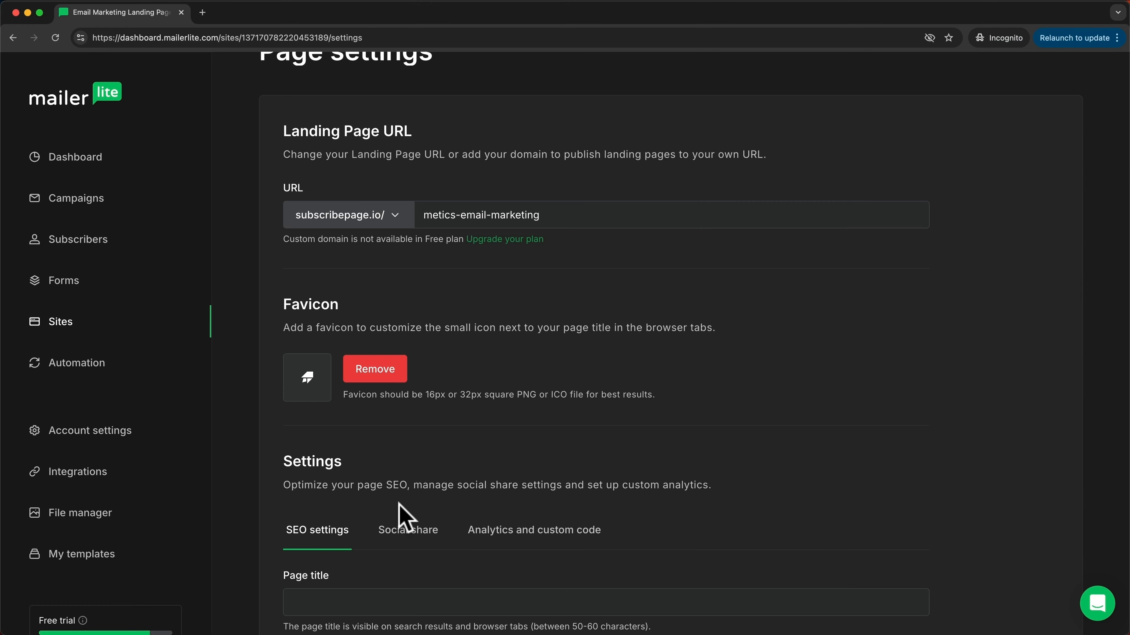
{"action": "scroll", "coordinate": [467, 436], "scroll_direction": "down", "scroll_amount": 6}
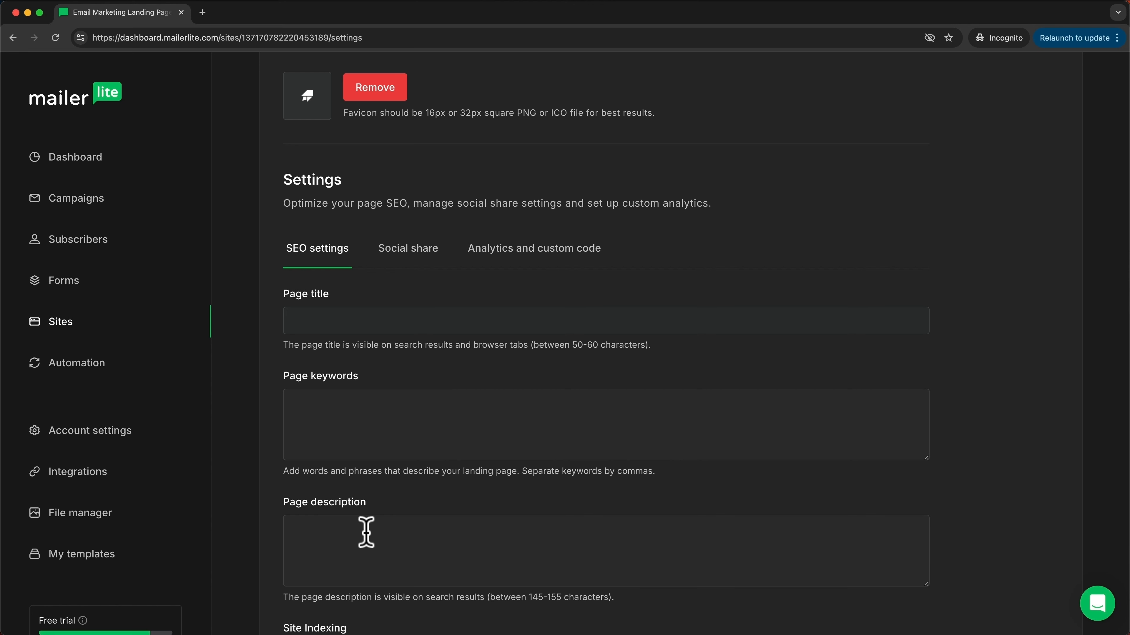
{"action": "scroll", "coordinate": [366, 533], "scroll_direction": "down", "scroll_amount": 1}
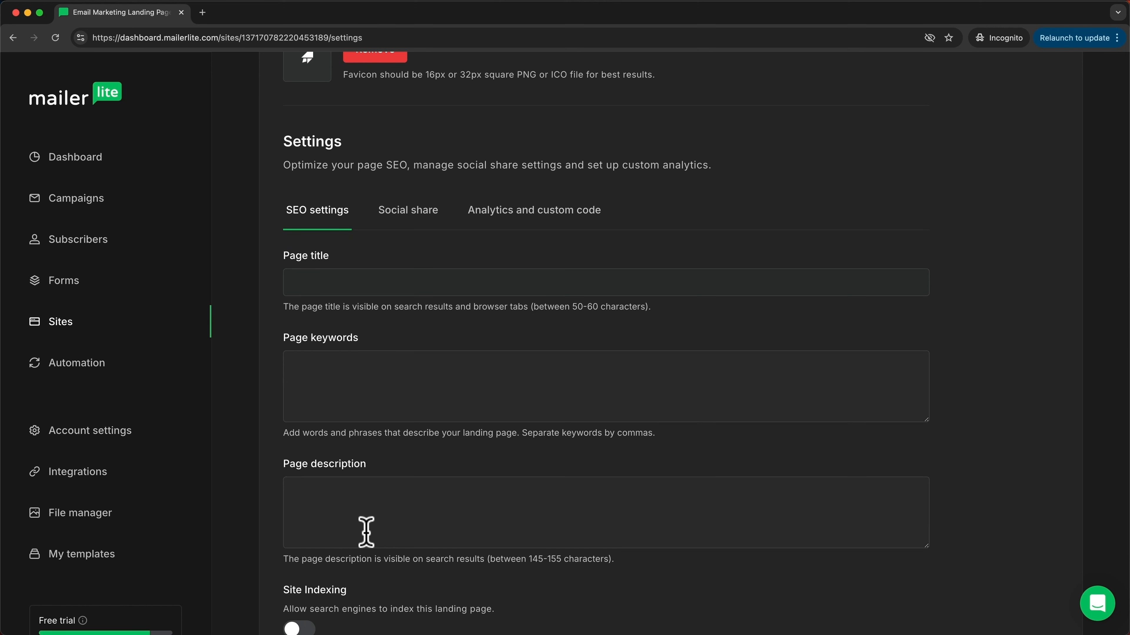
{"action": "scroll", "coordinate": [366, 533], "scroll_direction": "down", "scroll_amount": 1}
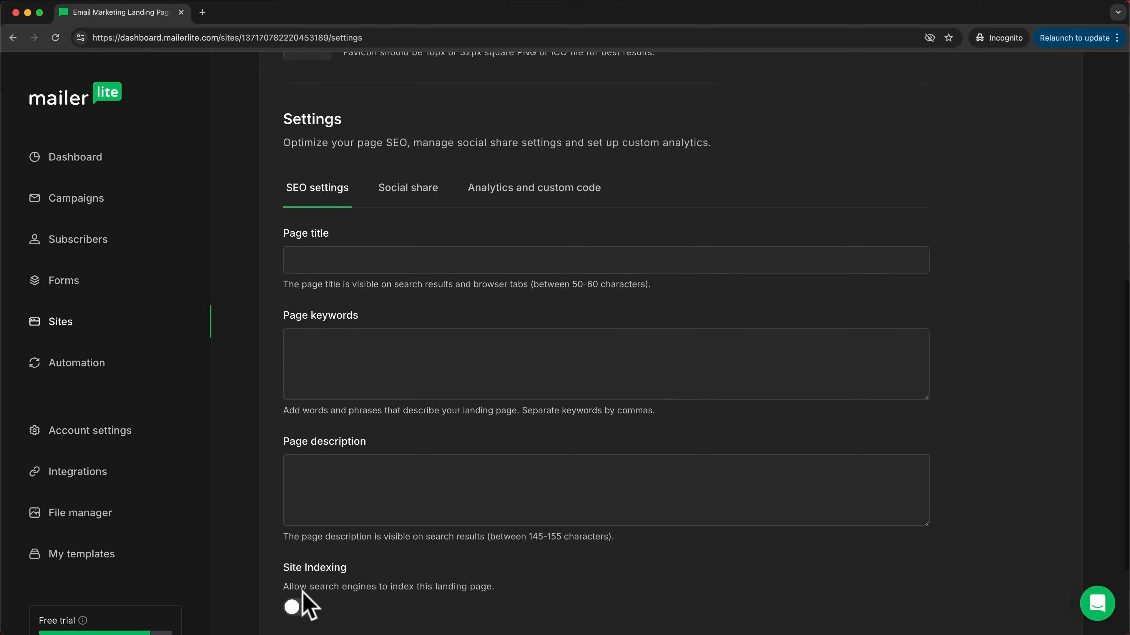